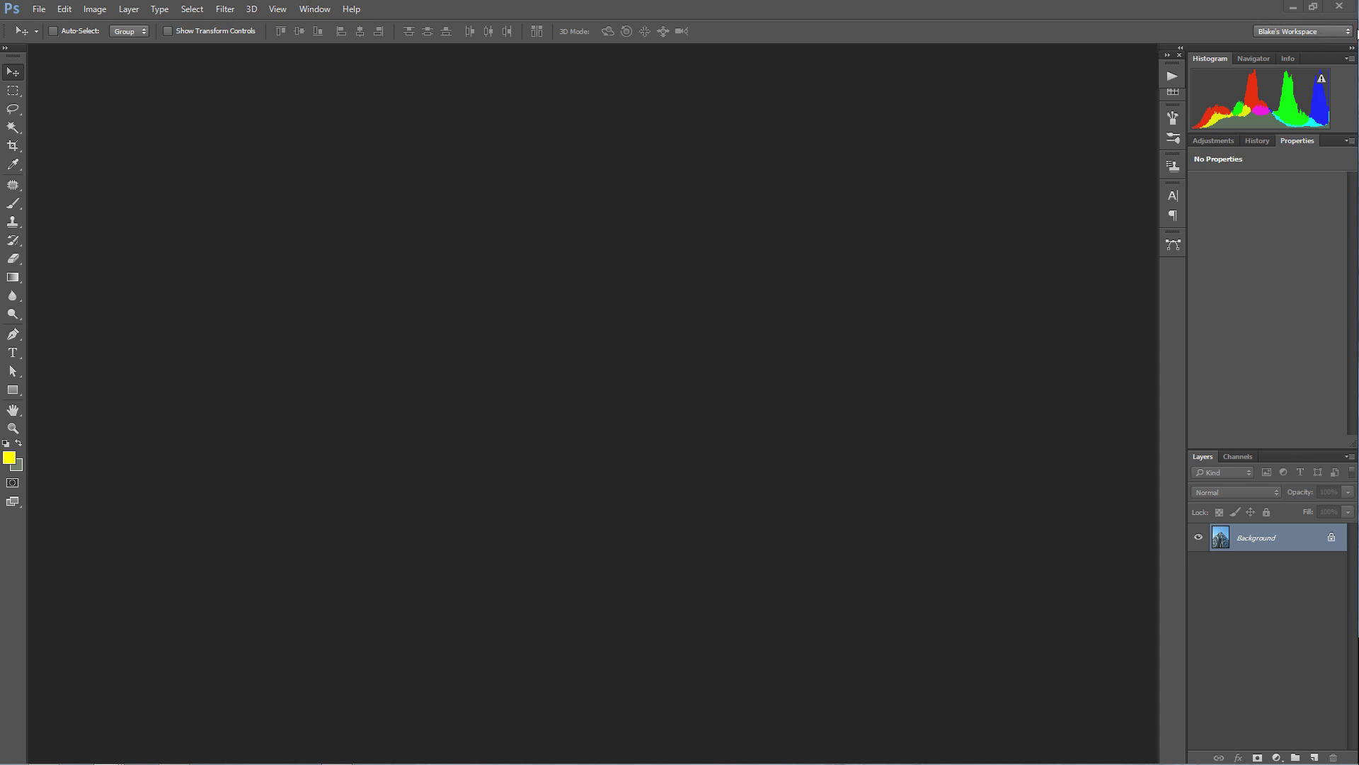
Step: Try the Motion workspace and set the workspace to Photography
click(1317, 32)
click(1294, 78)
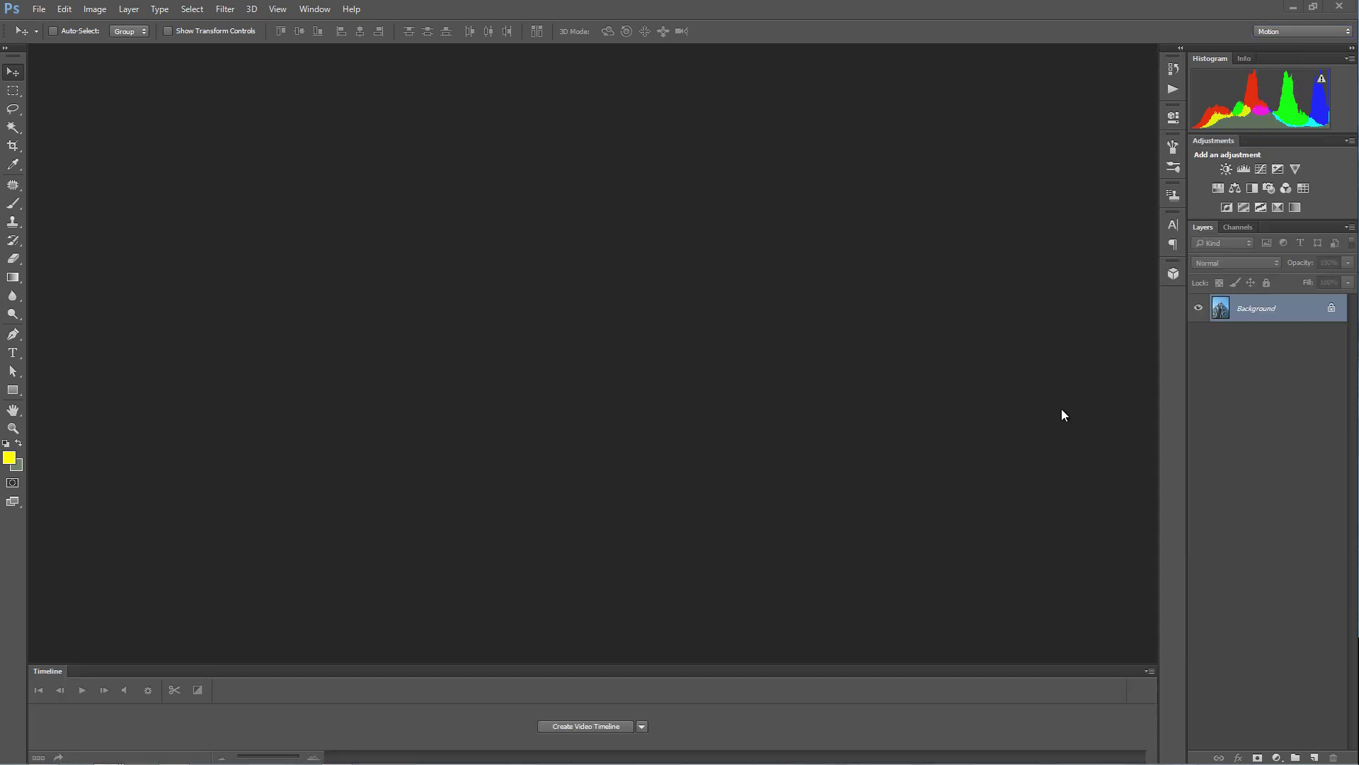
click(1347, 31)
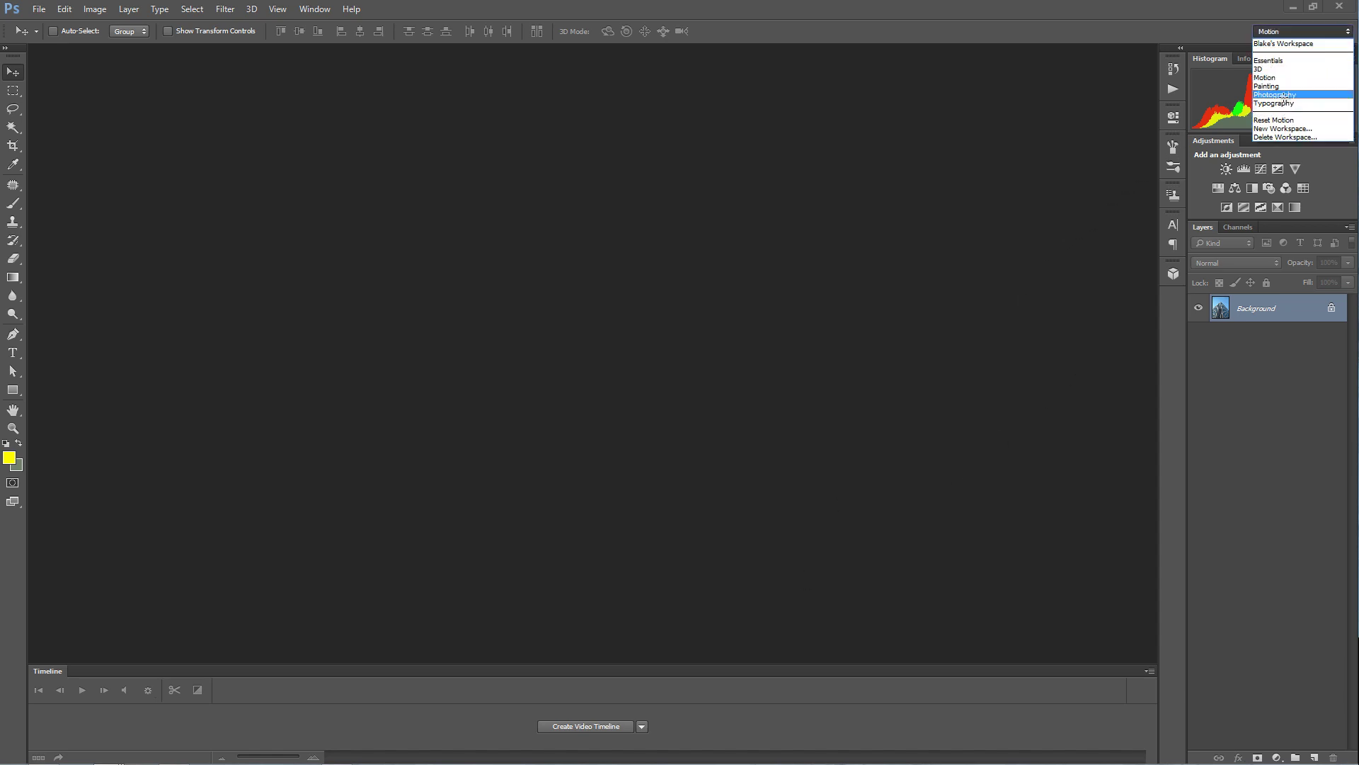
click(1283, 94)
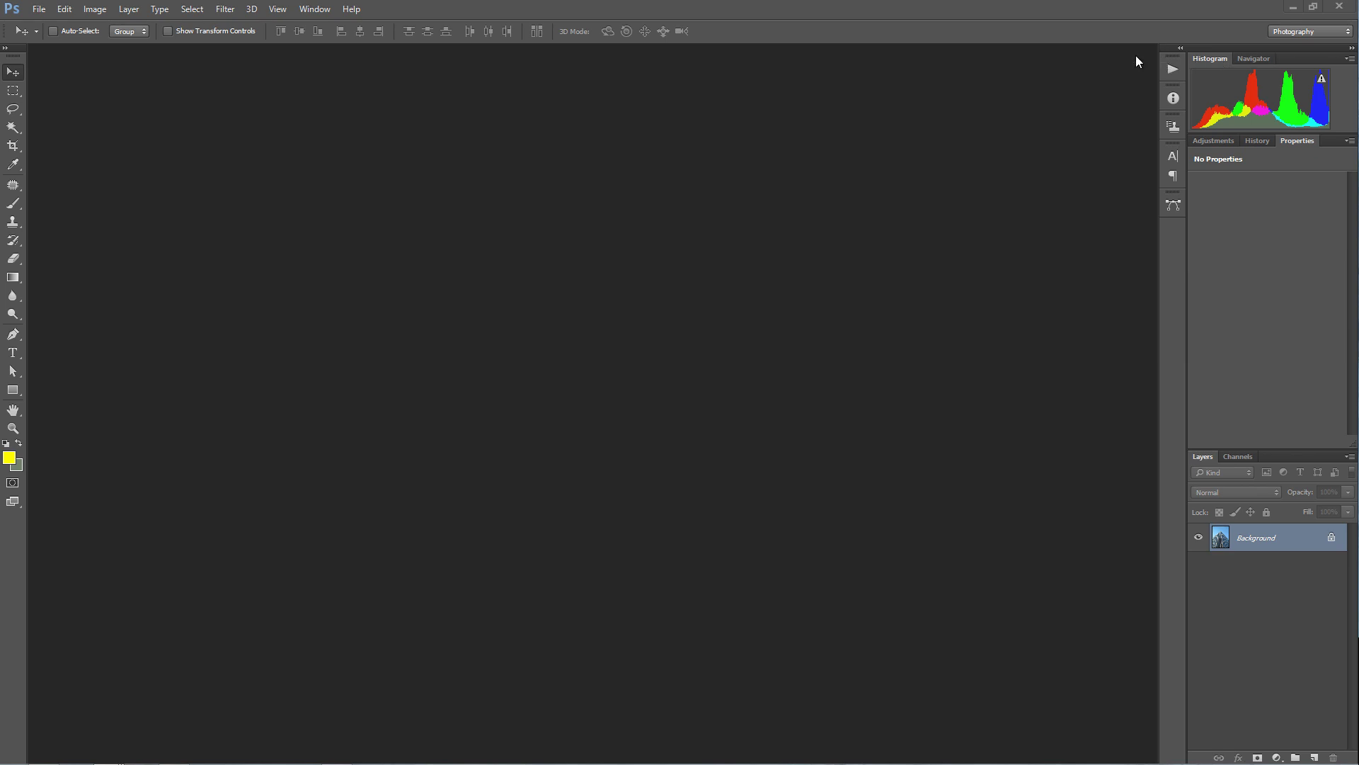
Step: Show the Info panel and dock it in the same group as Histogram and Navigator
click(314, 9)
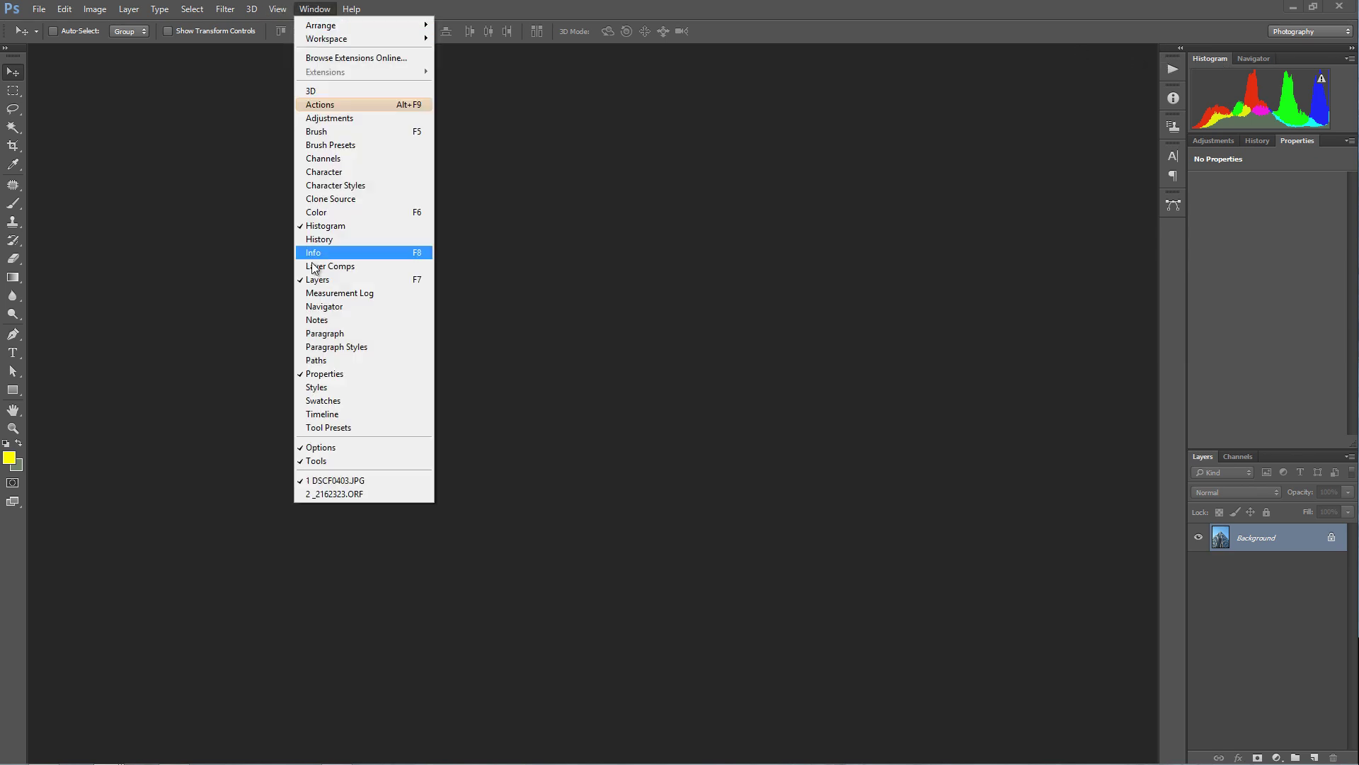
click(397, 252)
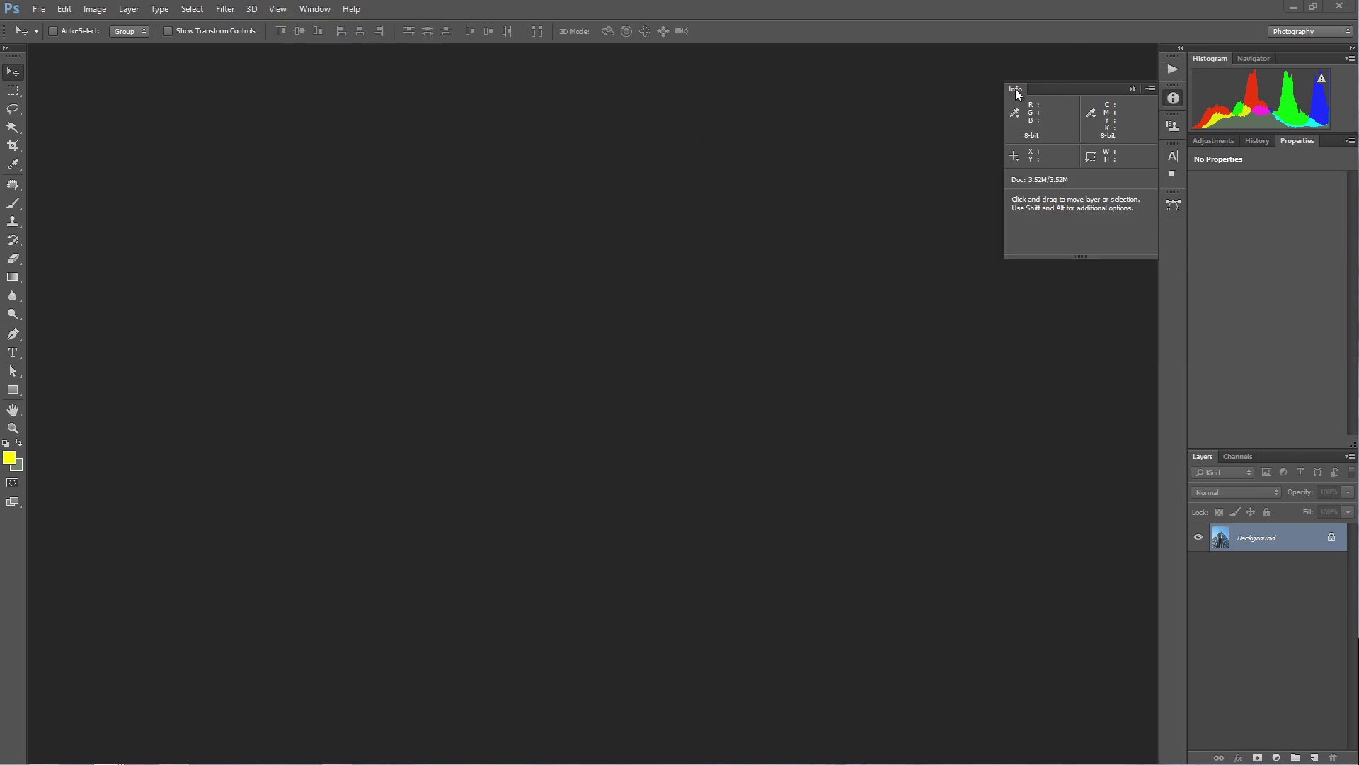
mouse_move(1017, 90)
mouse_down()
mouse_move(1301, 75)
mouse_move(1289, 61)
mouse_move(1011, 97)
mouse_up()
drag(1020, 92, 1271, 59)
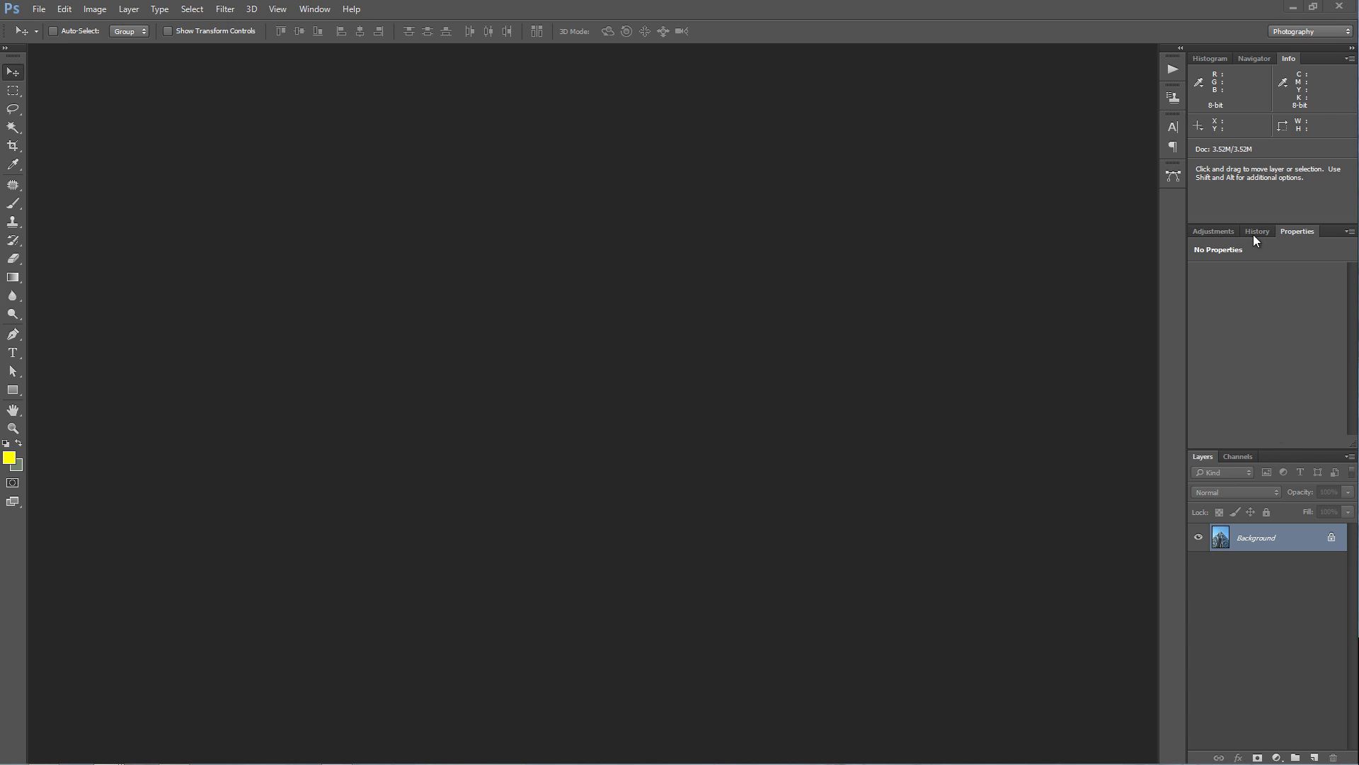
click(64, 9)
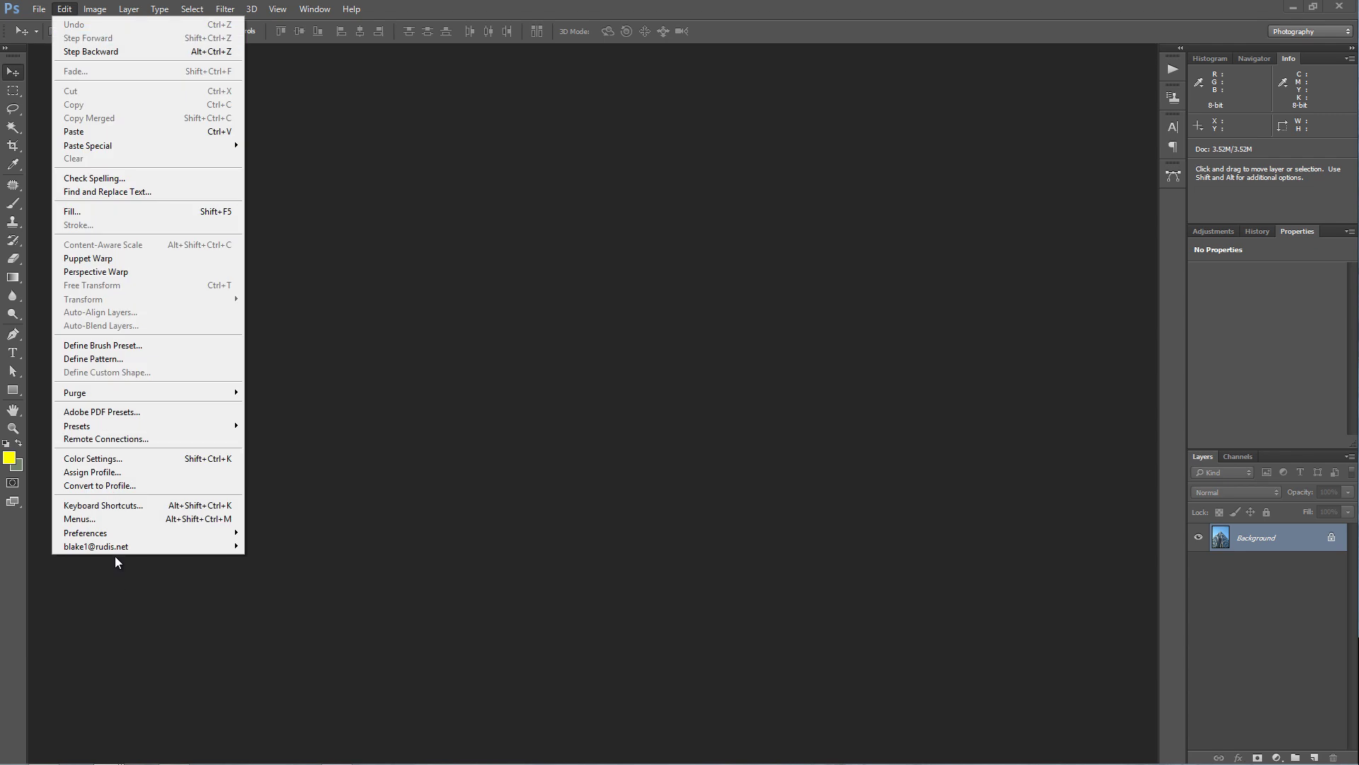
click(109, 522)
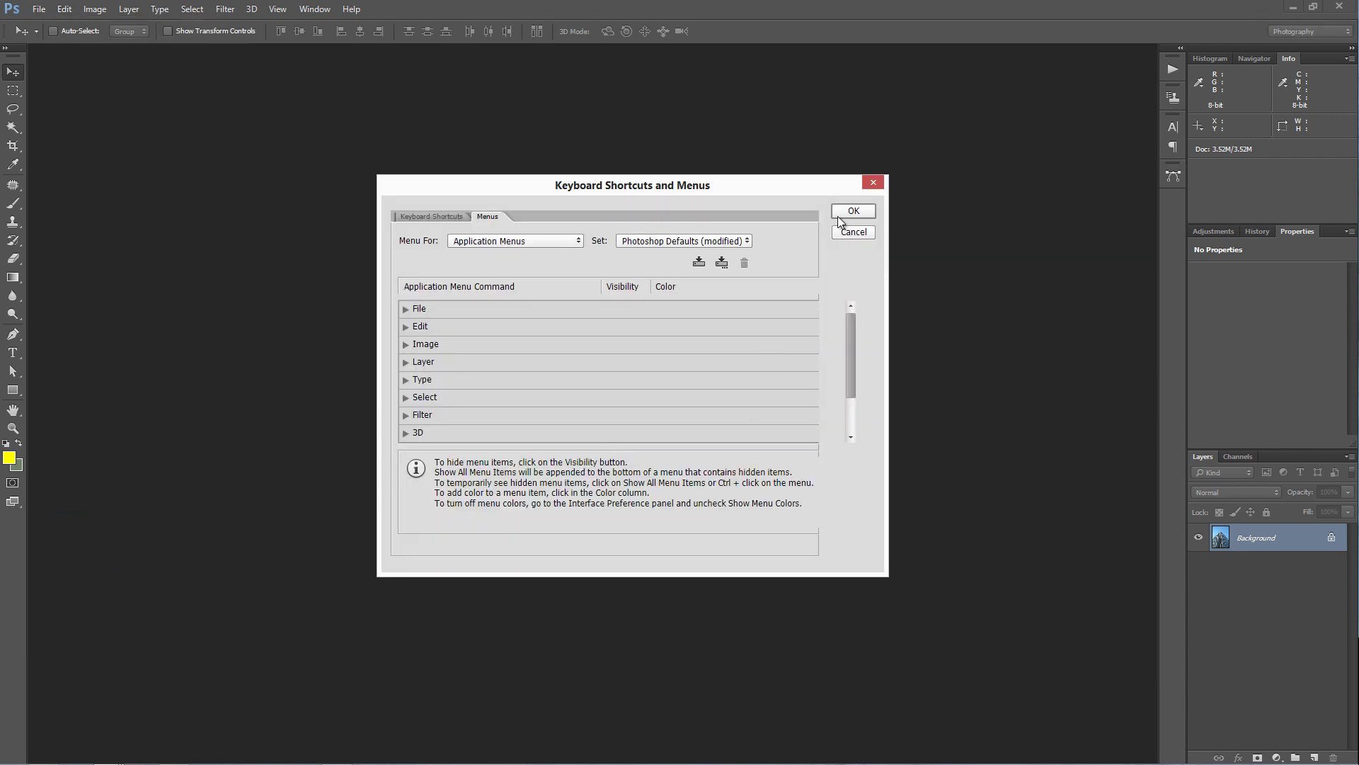
click(838, 217)
Step: Examine the Interface preferences, including the color theme, screen modes, panel options and text settings, and close them
click(64, 9)
mouse_move(177, 532)
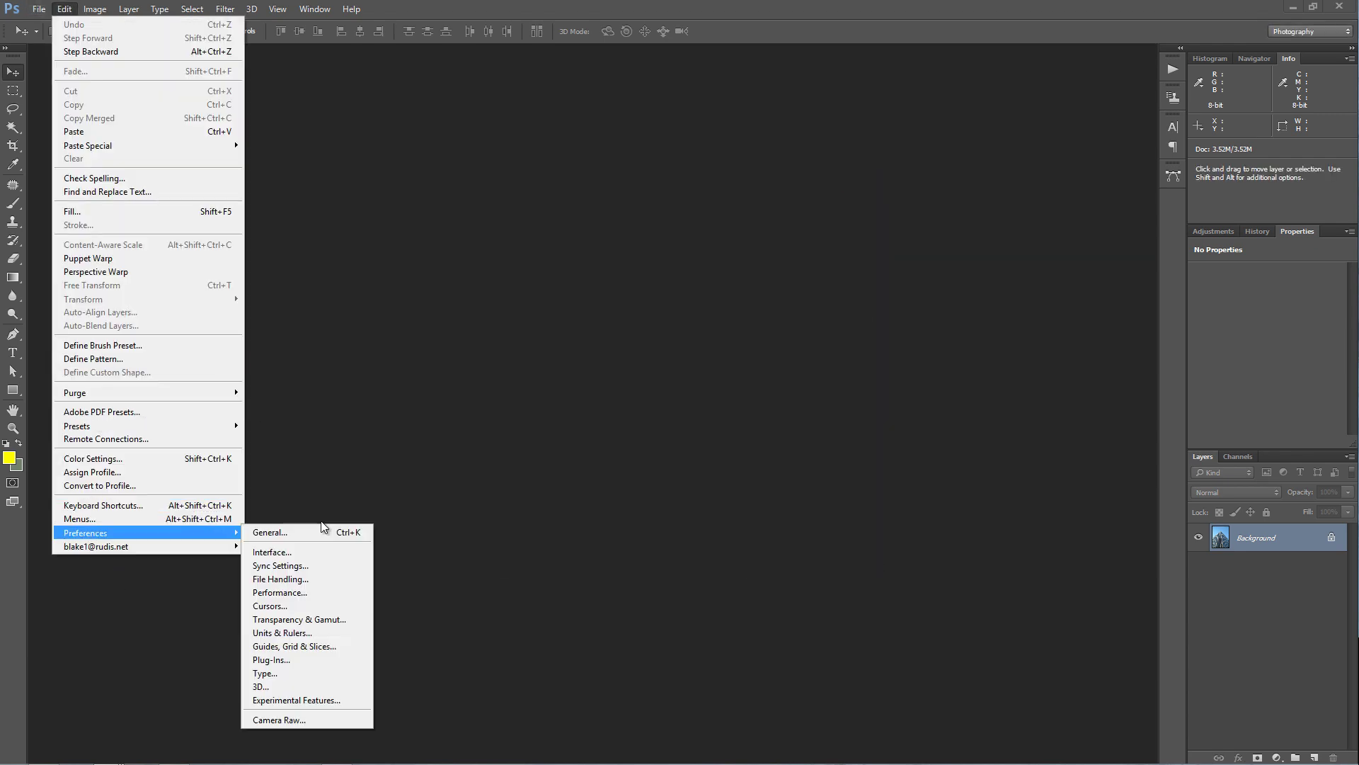
click(297, 533)
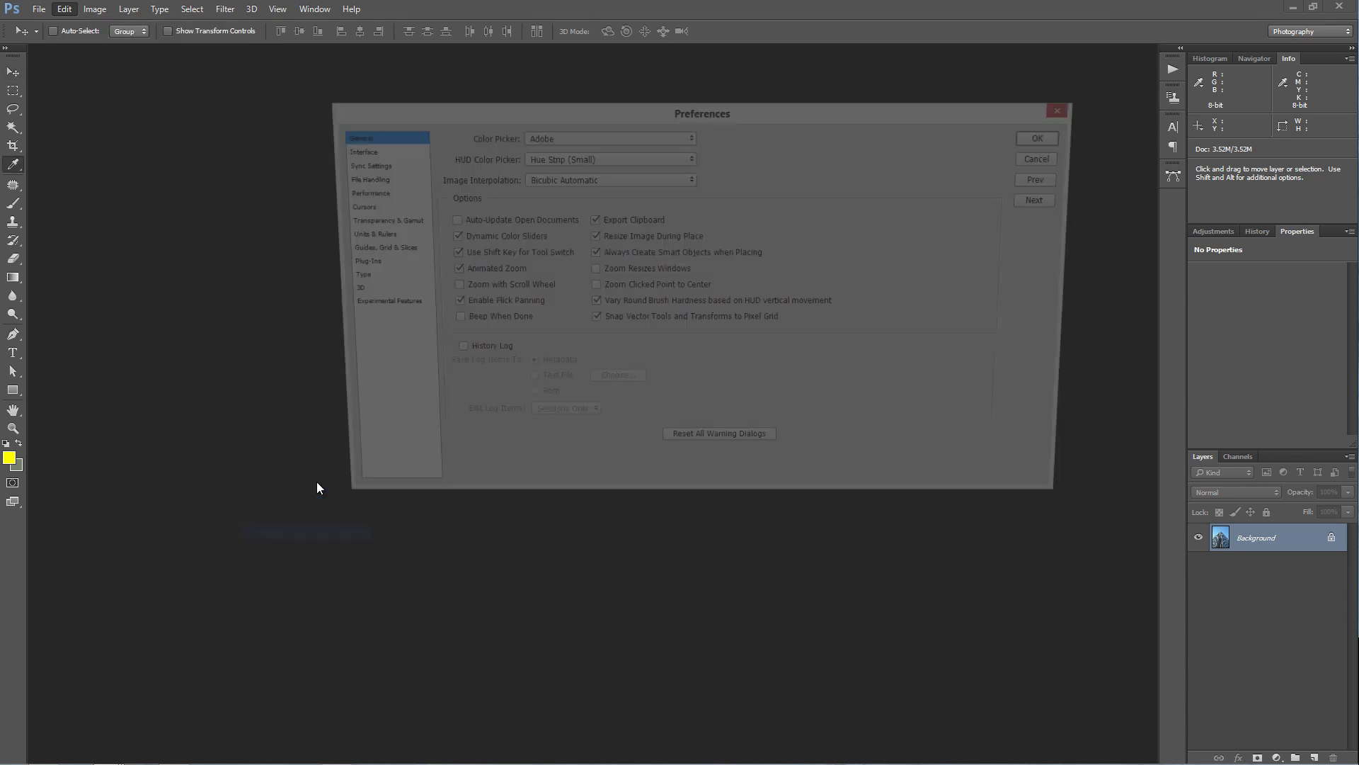
click(356, 150)
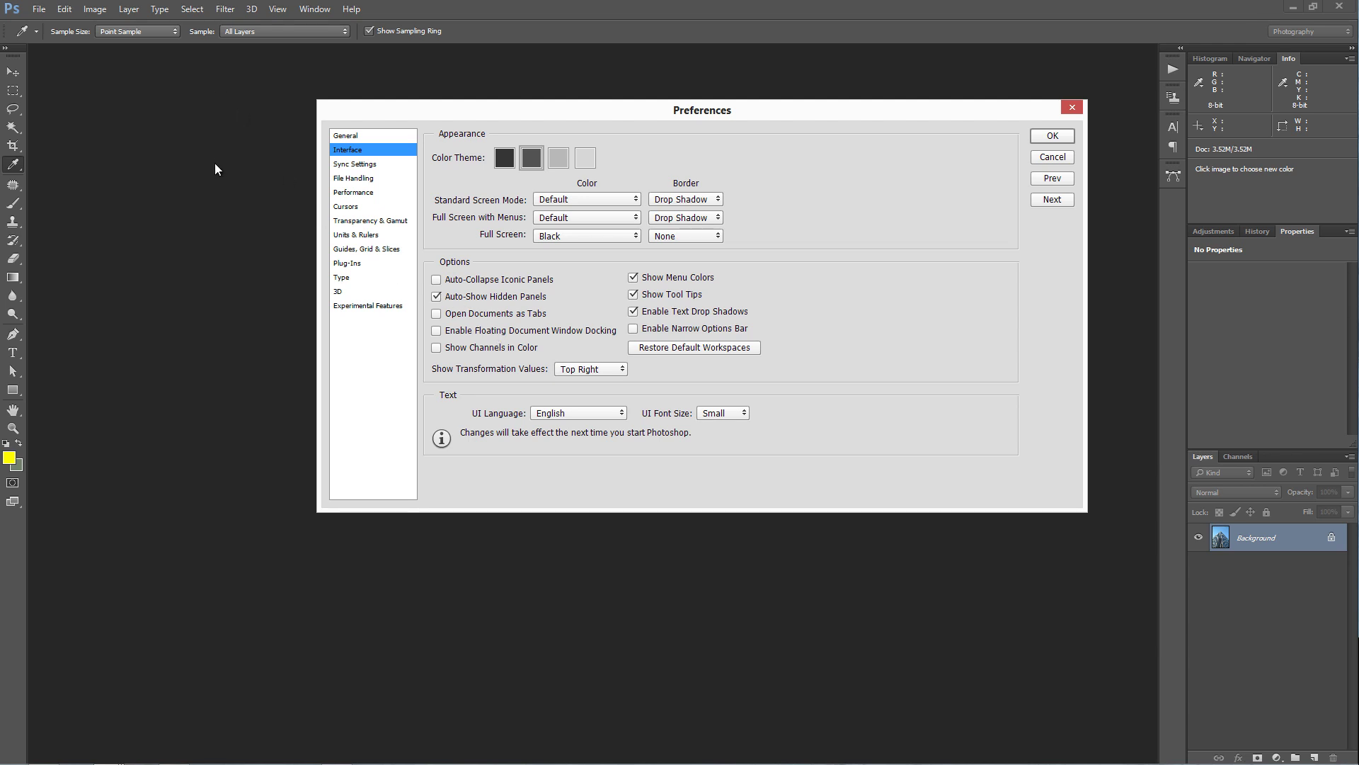
drag(319, 101, 330, 214)
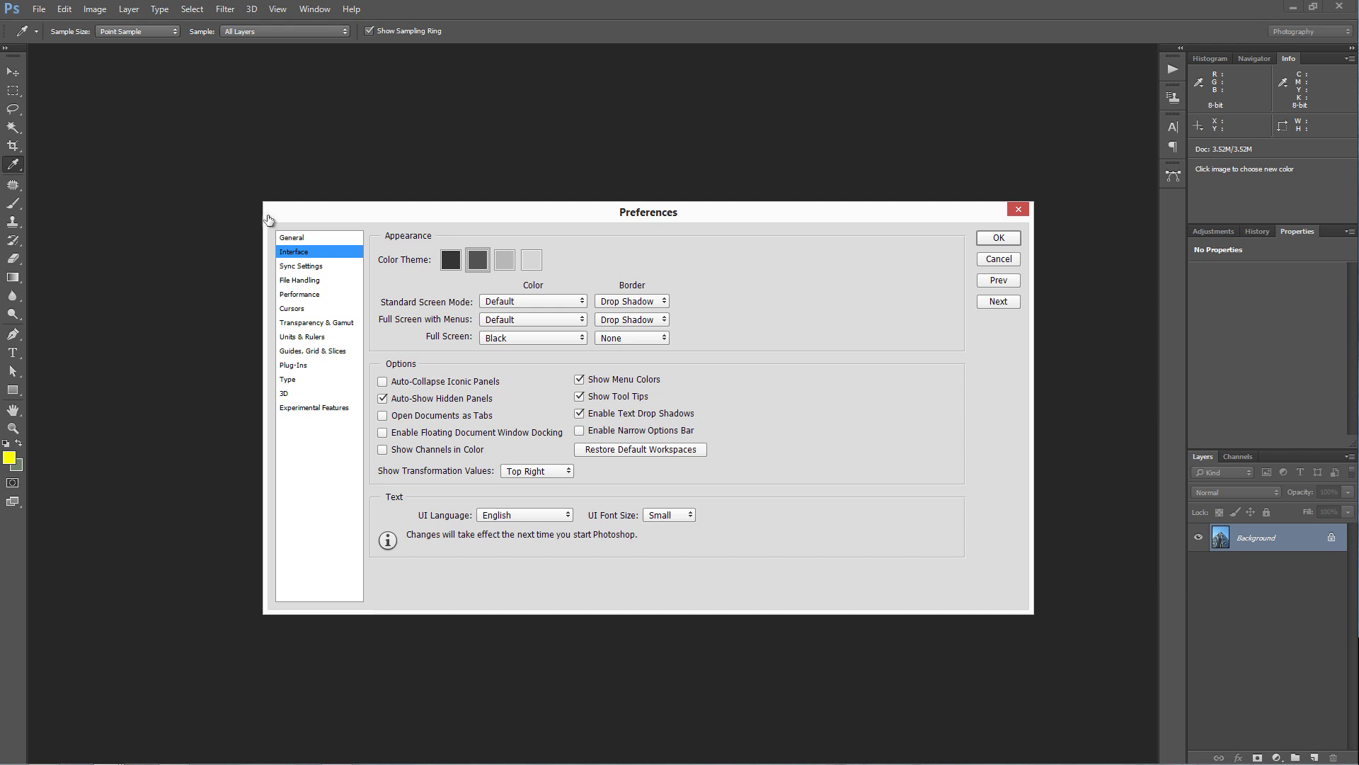
click(995, 240)
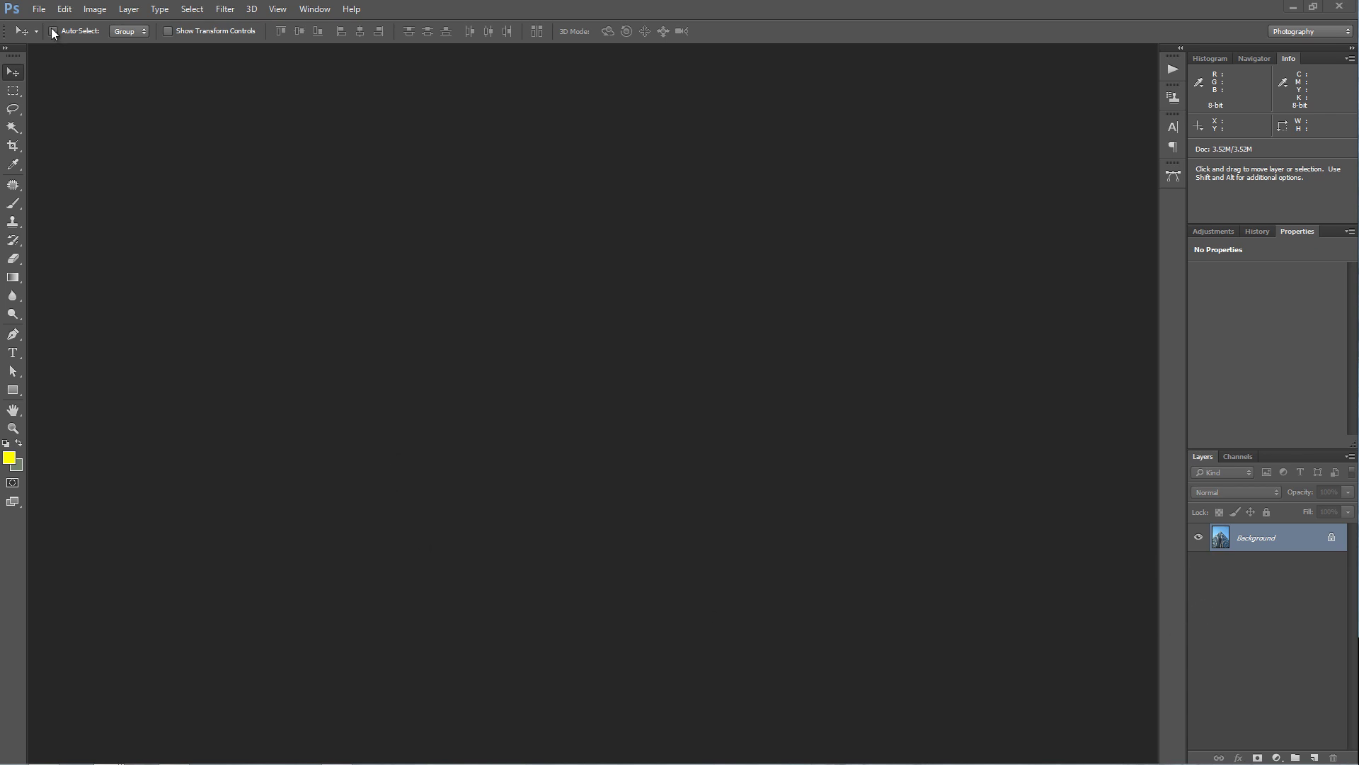
Step: Create a new 10 × 10 inch RGB document at 300 pixels/inch and reposition its floating window in the workspace
click(39, 9)
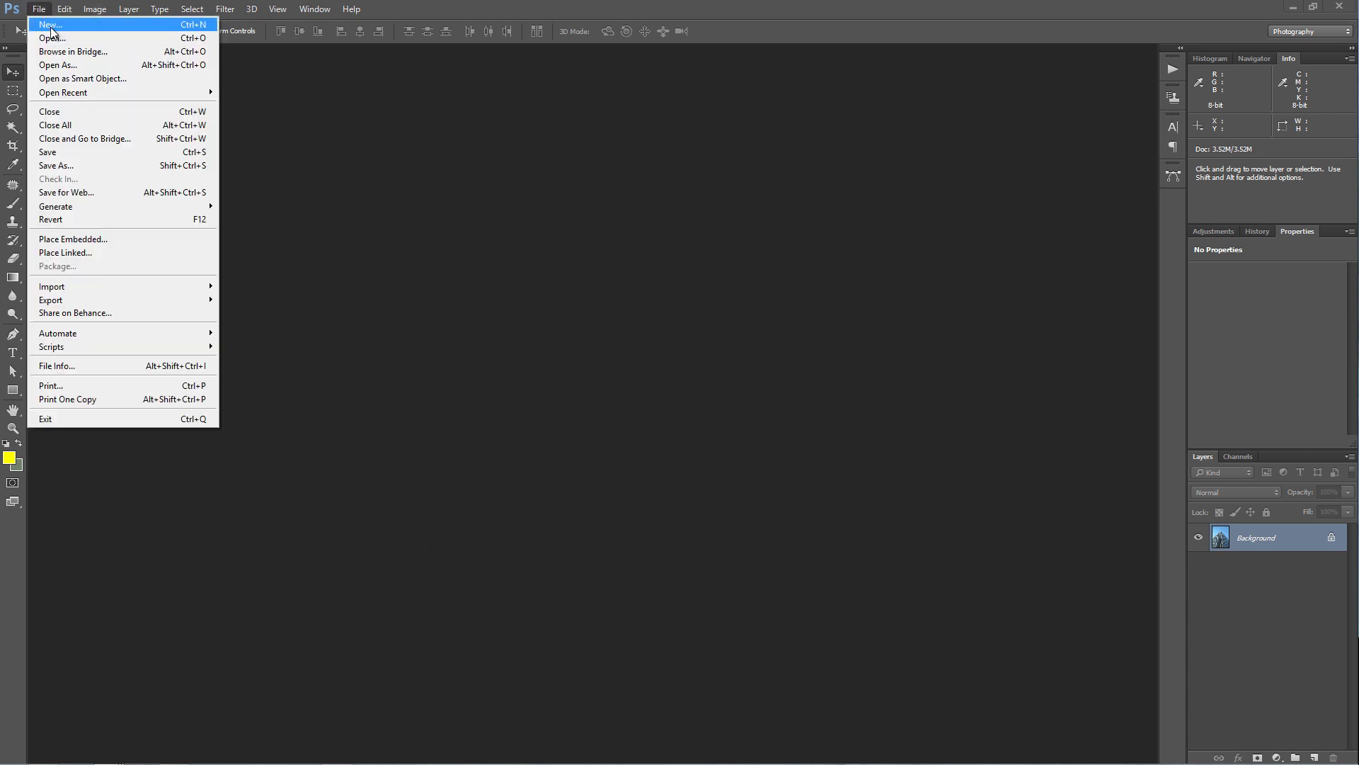
key(ctrl+n)
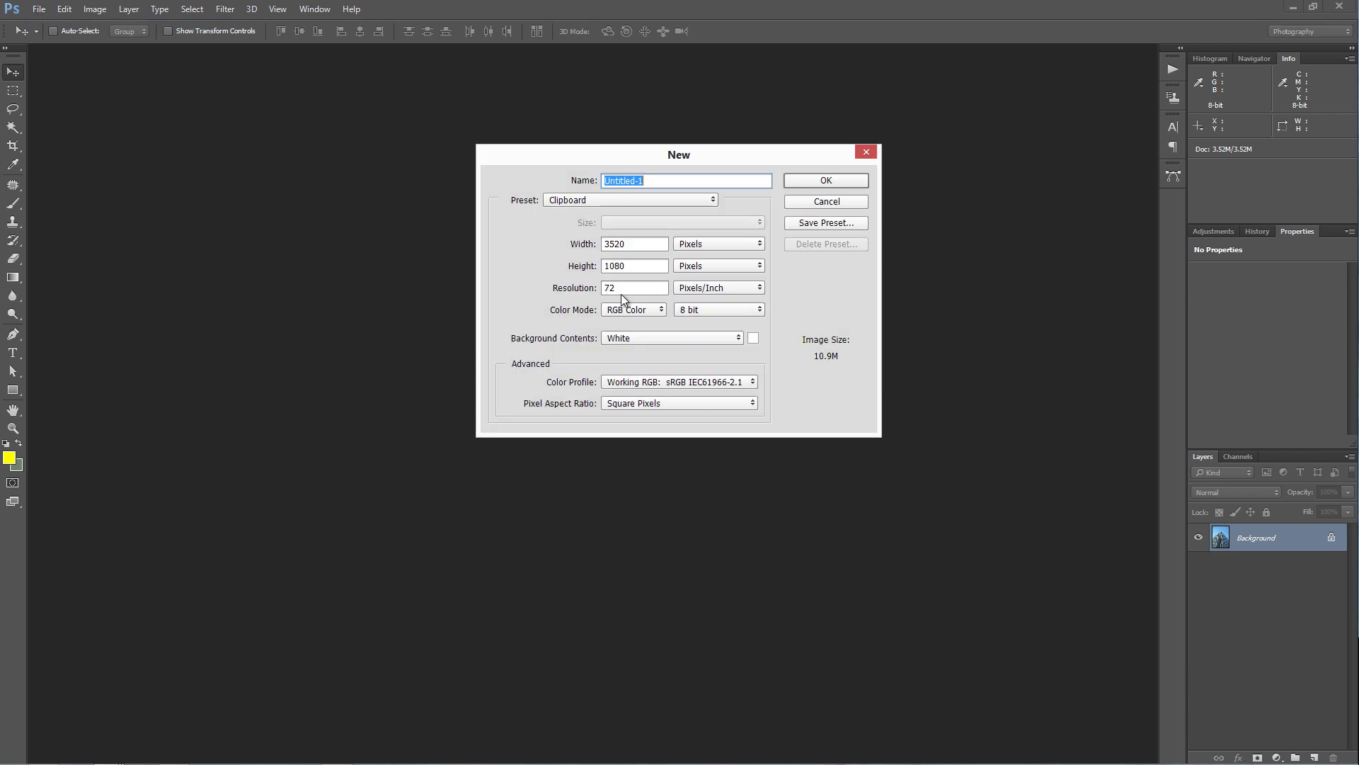
click(718, 243)
click(714, 267)
click(717, 268)
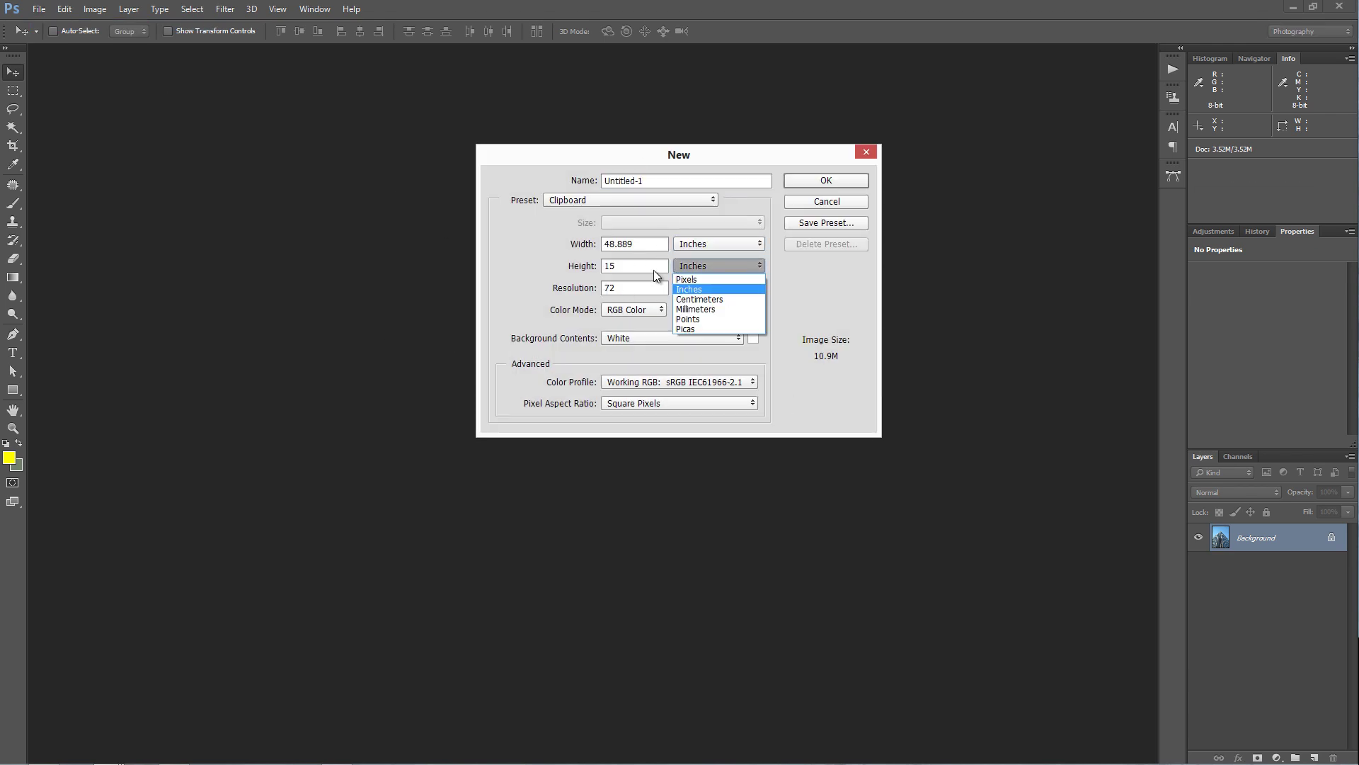
click(652, 269)
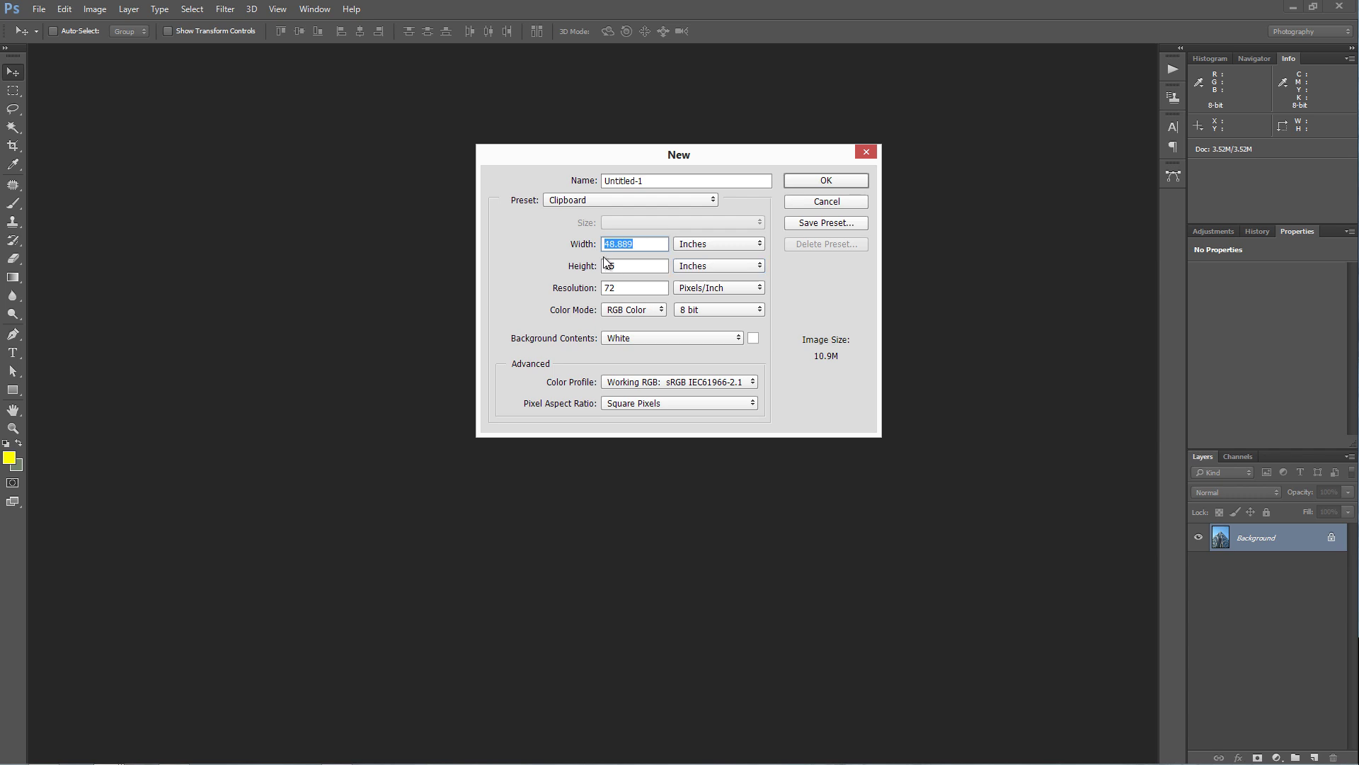
text(10)
key(Tab)
text(10)
key(Tab)
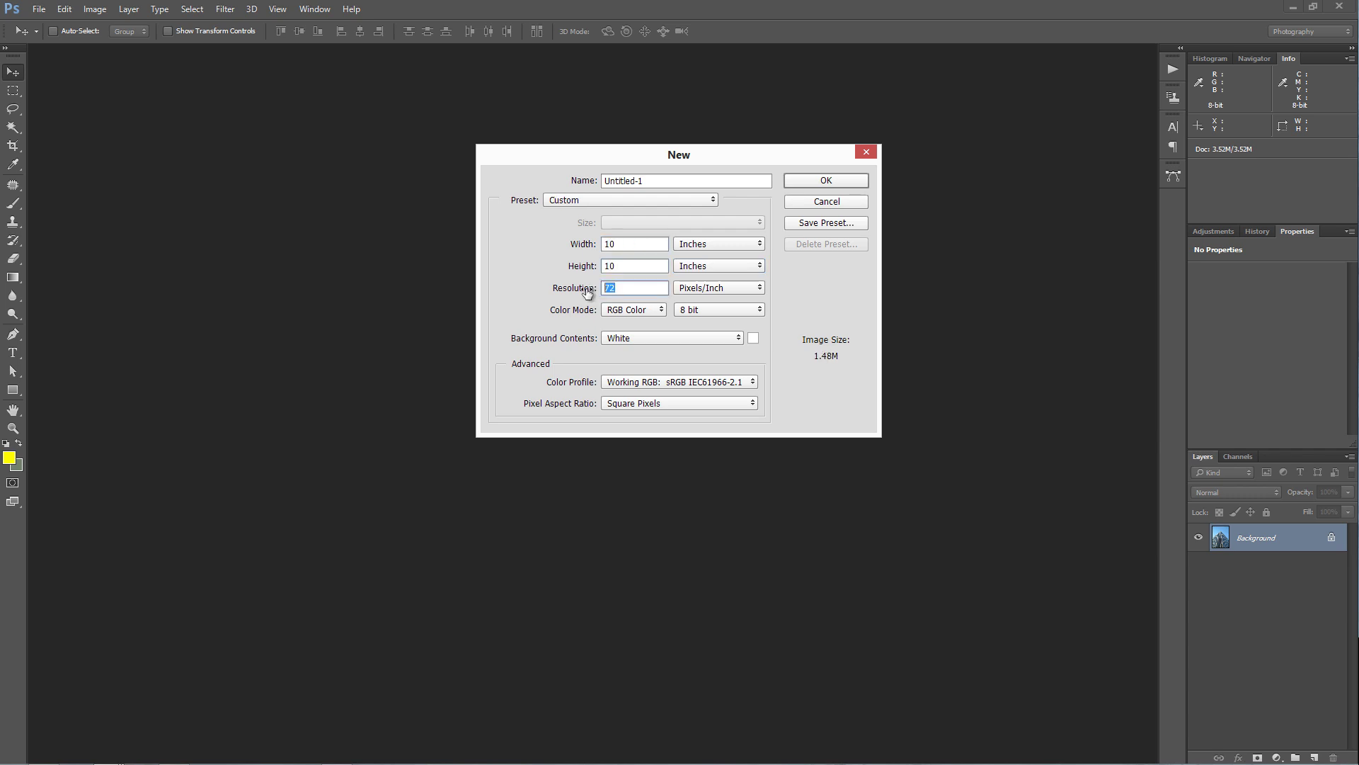
text(300)
key(Return)
drag(452, 48, 596, 118)
Step: Toggle the document's rulers on and off repeatedly, leaving them hidden
key(ctrl+r)
key(ctrl+r)
key(ctrl+r)
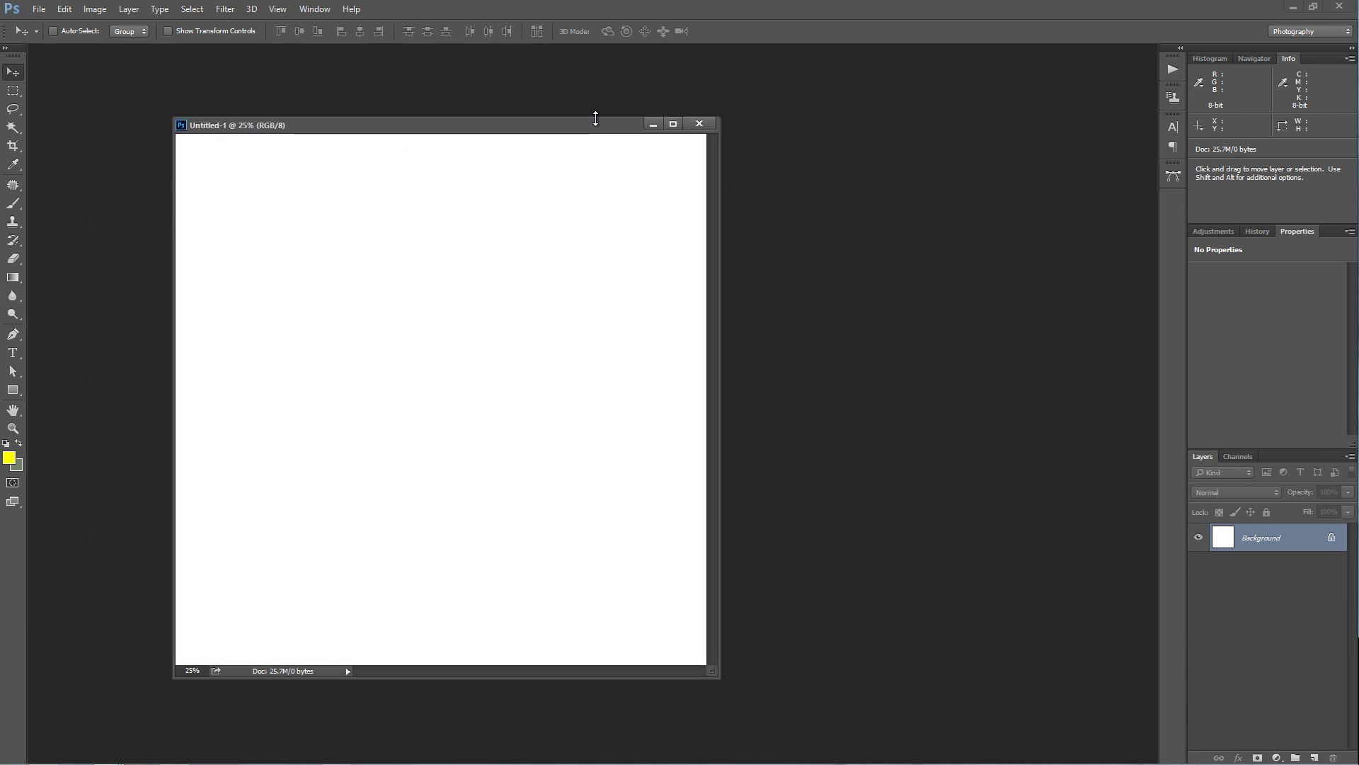
key(ctrl+r)
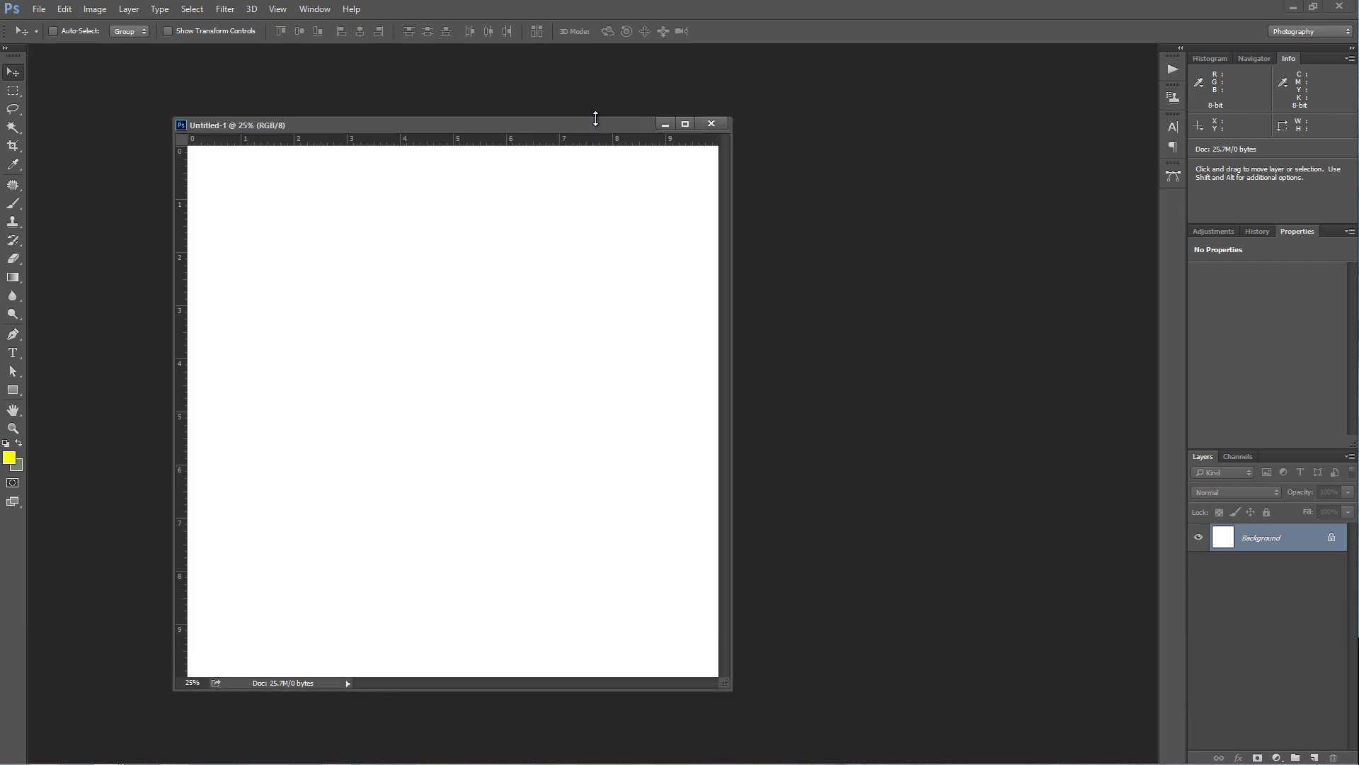
key(ctrl+r)
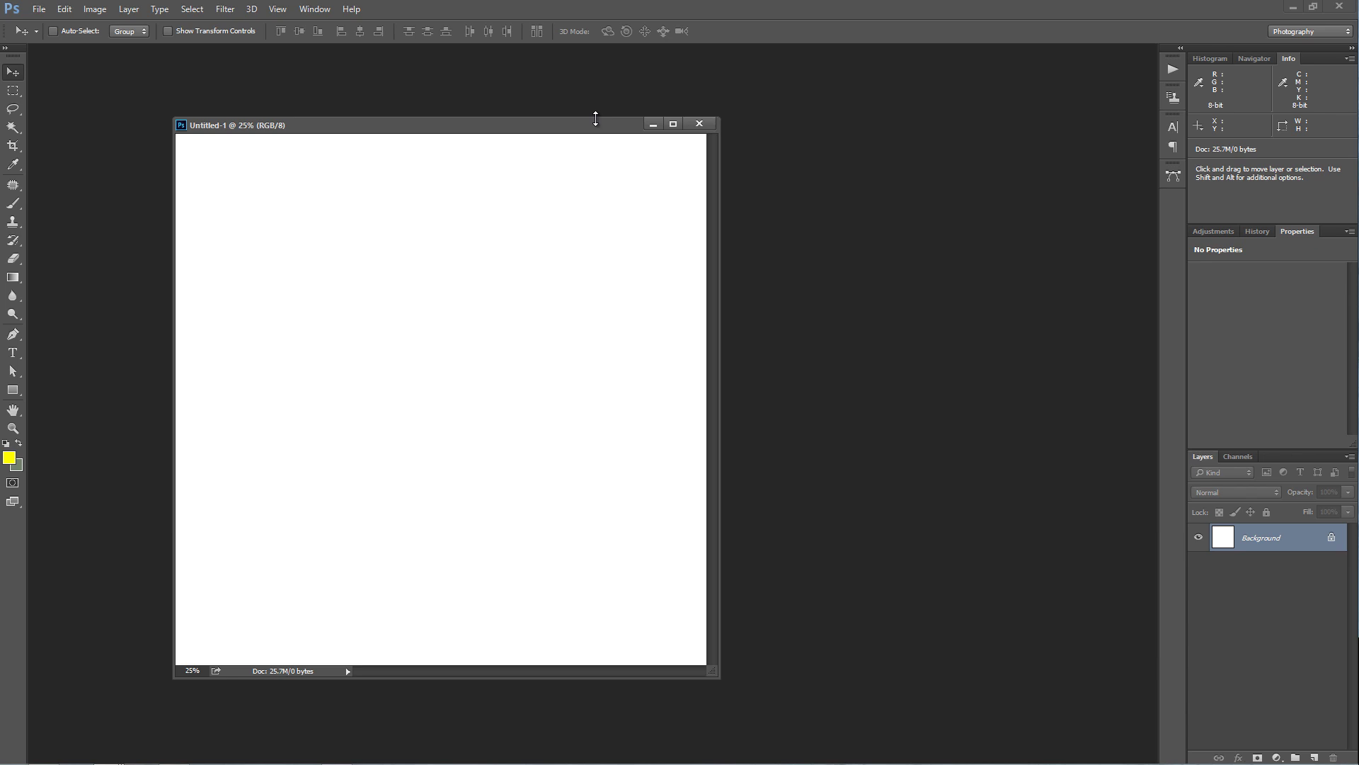
key(ctrl+r)
key(ctrl+r)
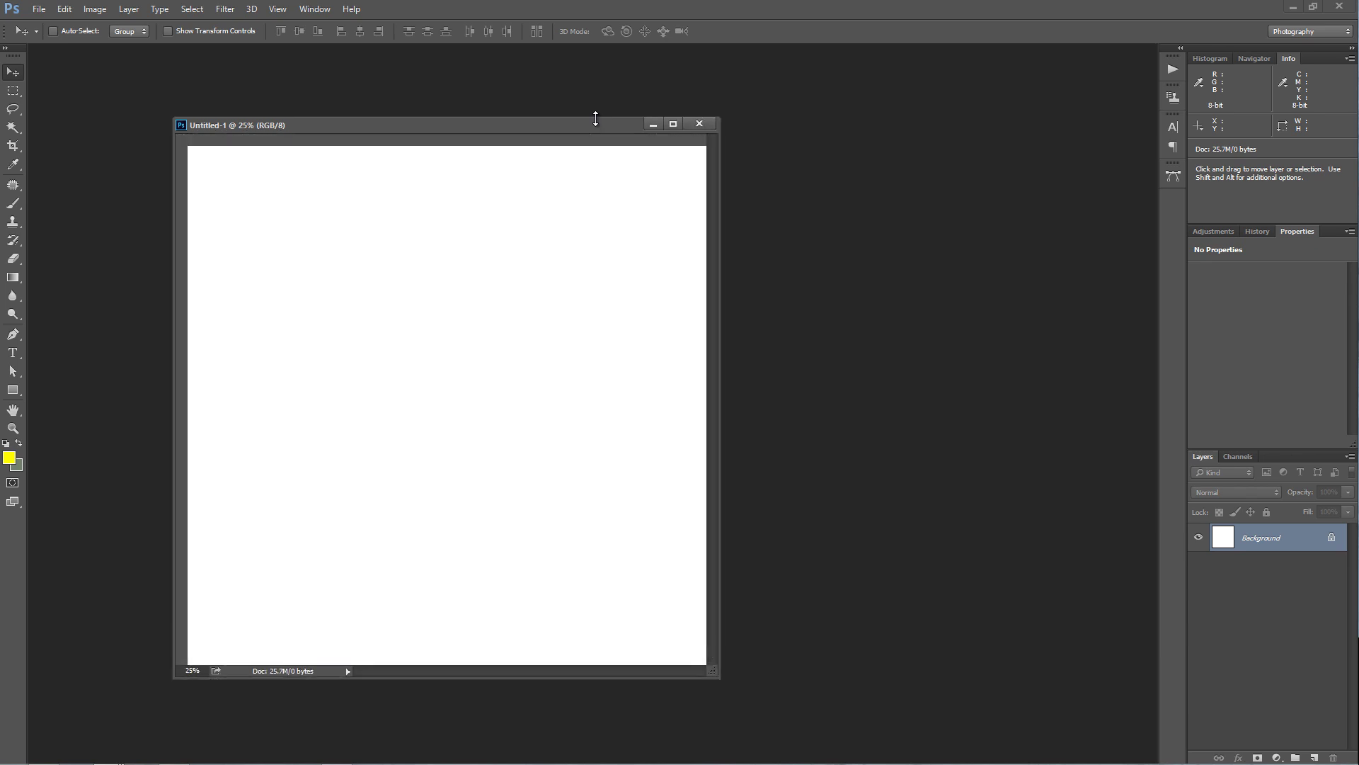
key(ctrl+r)
key(ctrl+r)
key(ctrl+r)
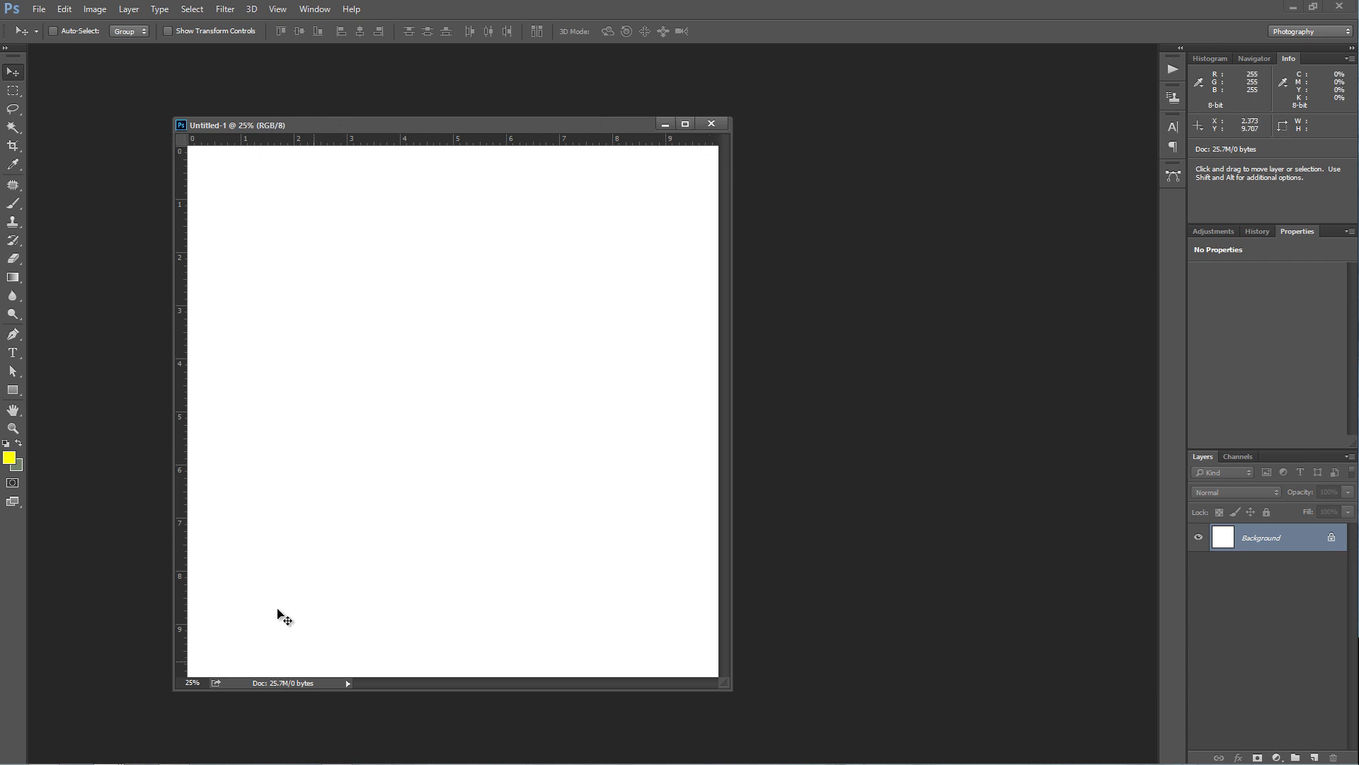
key(ctrl+r)
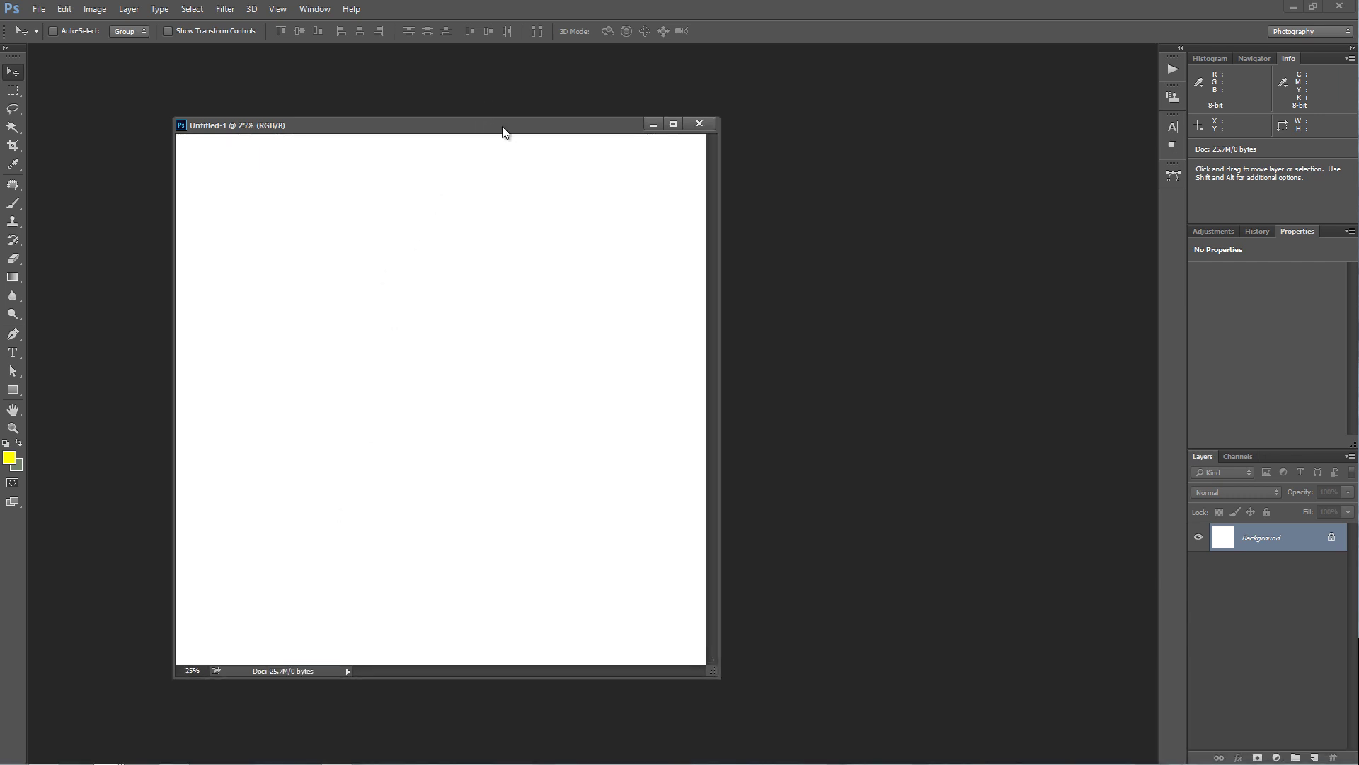
Step: Convert the locked Background into a regular layer named Layer 0, with Normal mode and 100% opacity
drag(511, 128, 544, 128)
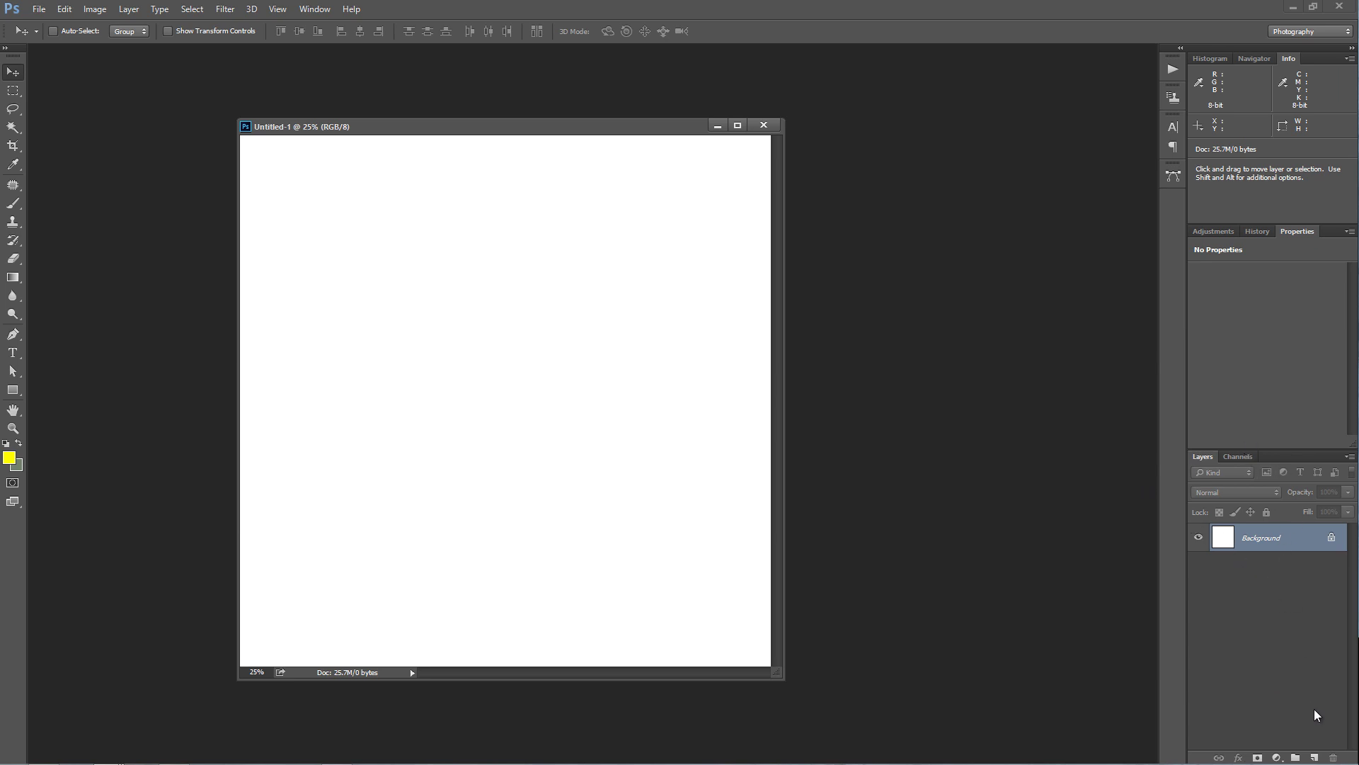
mouse_move(1317, 761)
drag(1333, 541, 1294, 545)
double_click(1304, 544)
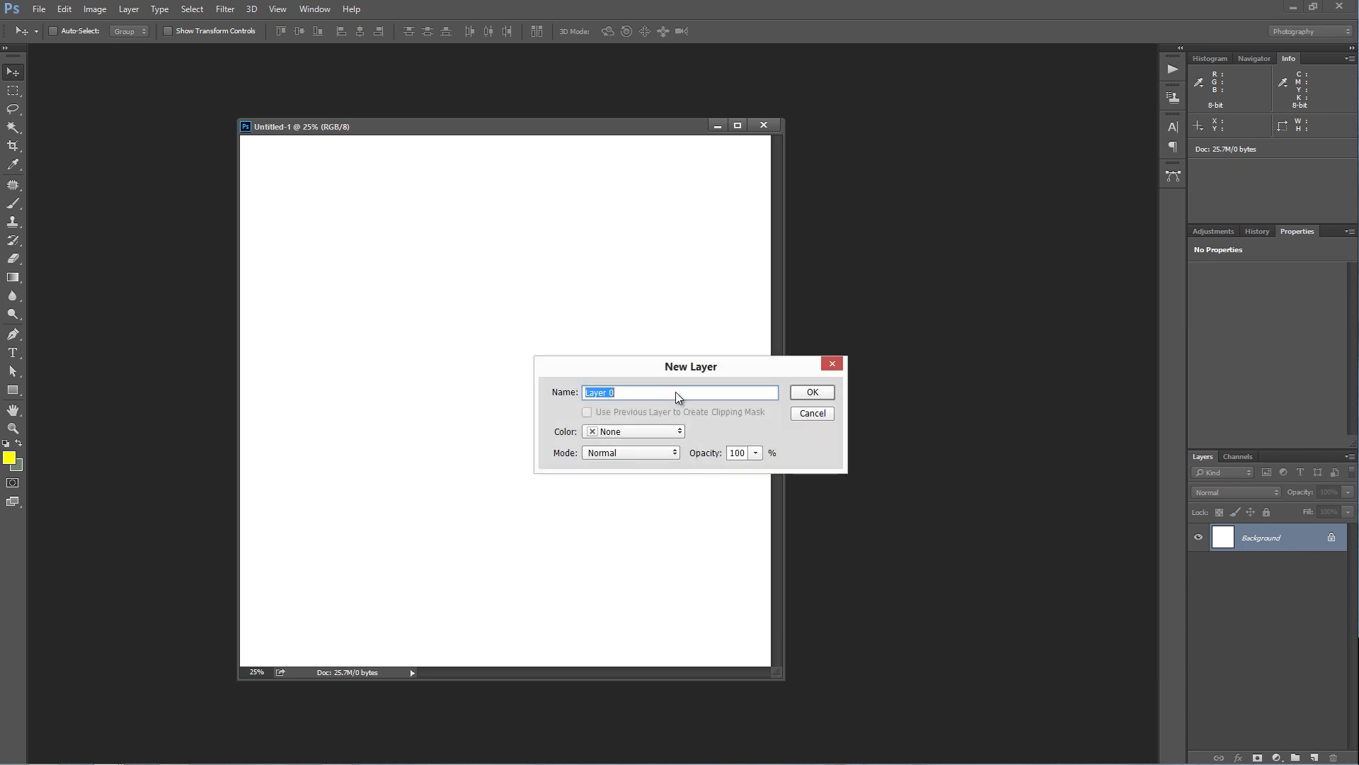
click(812, 393)
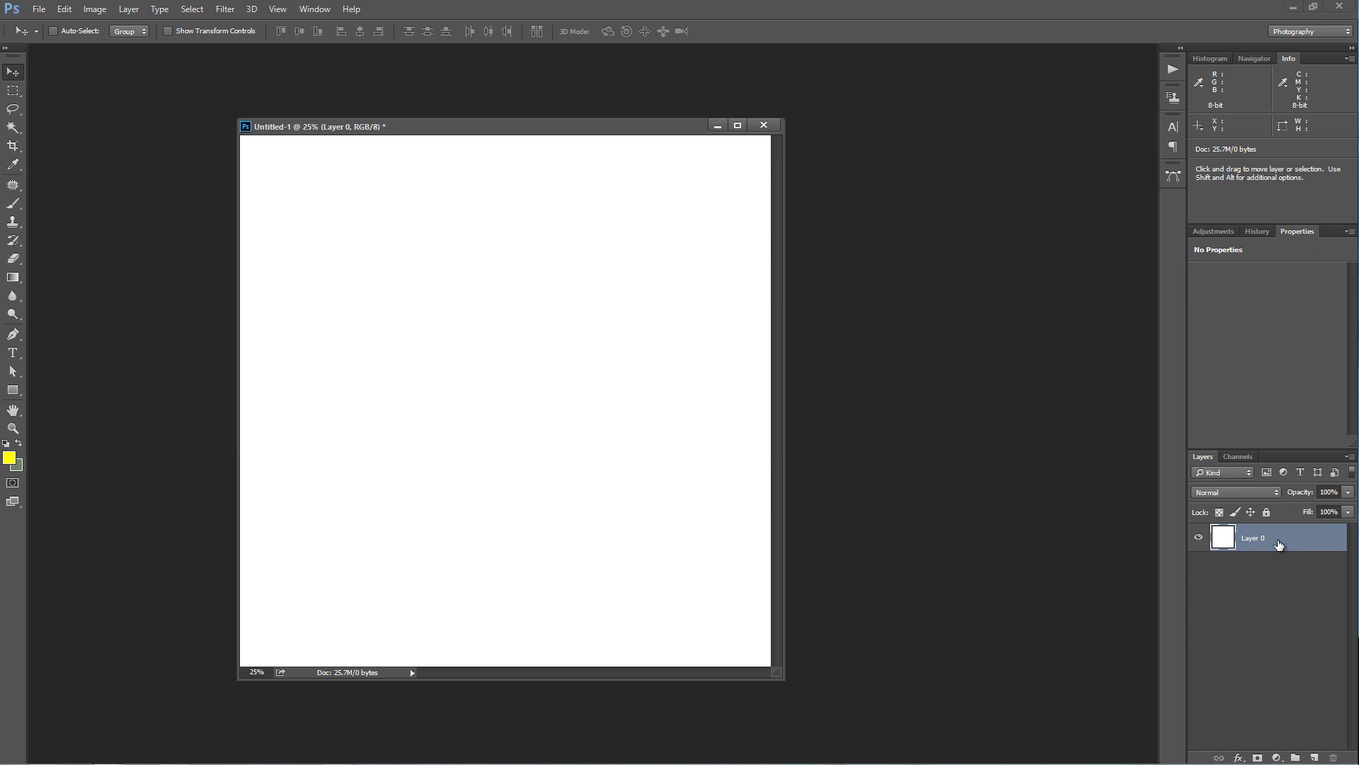
key(ctrl+t)
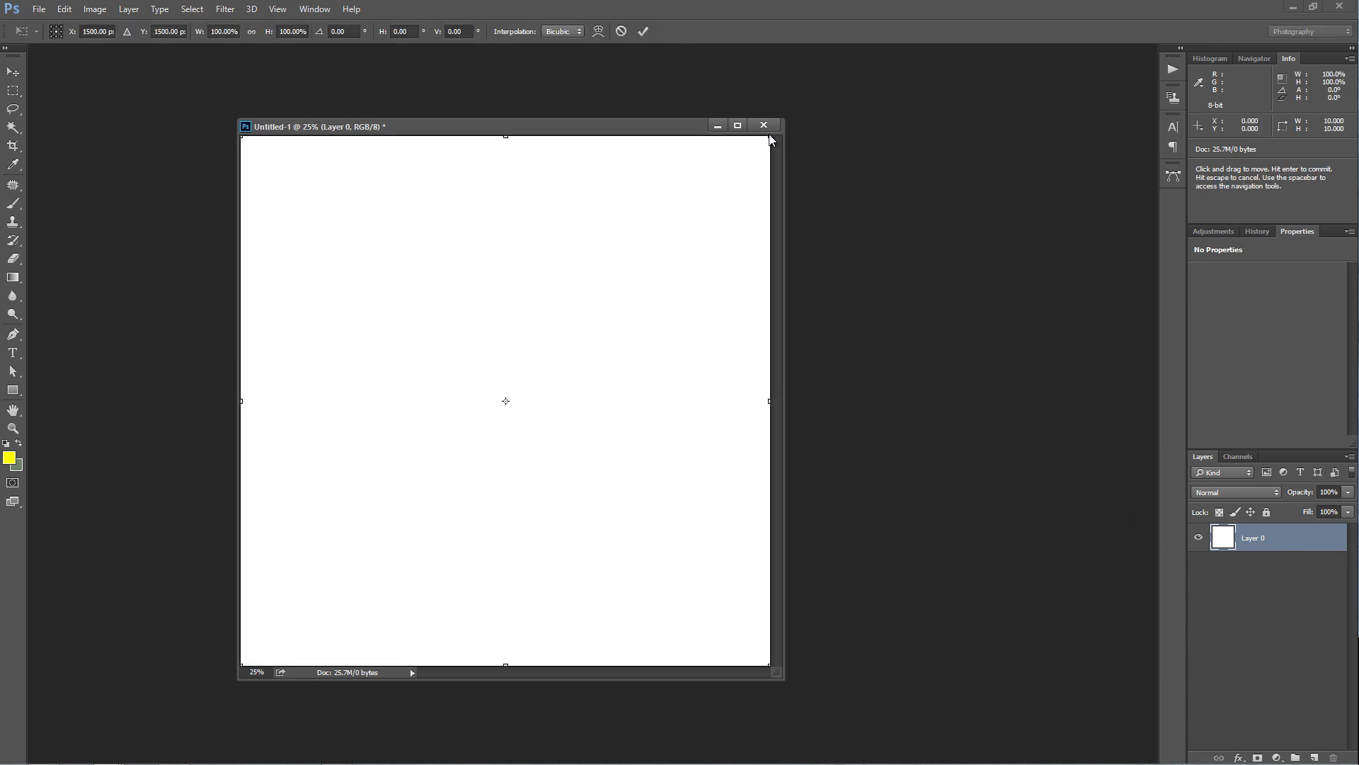
drag(751, 165, 713, 218)
key(Escape)
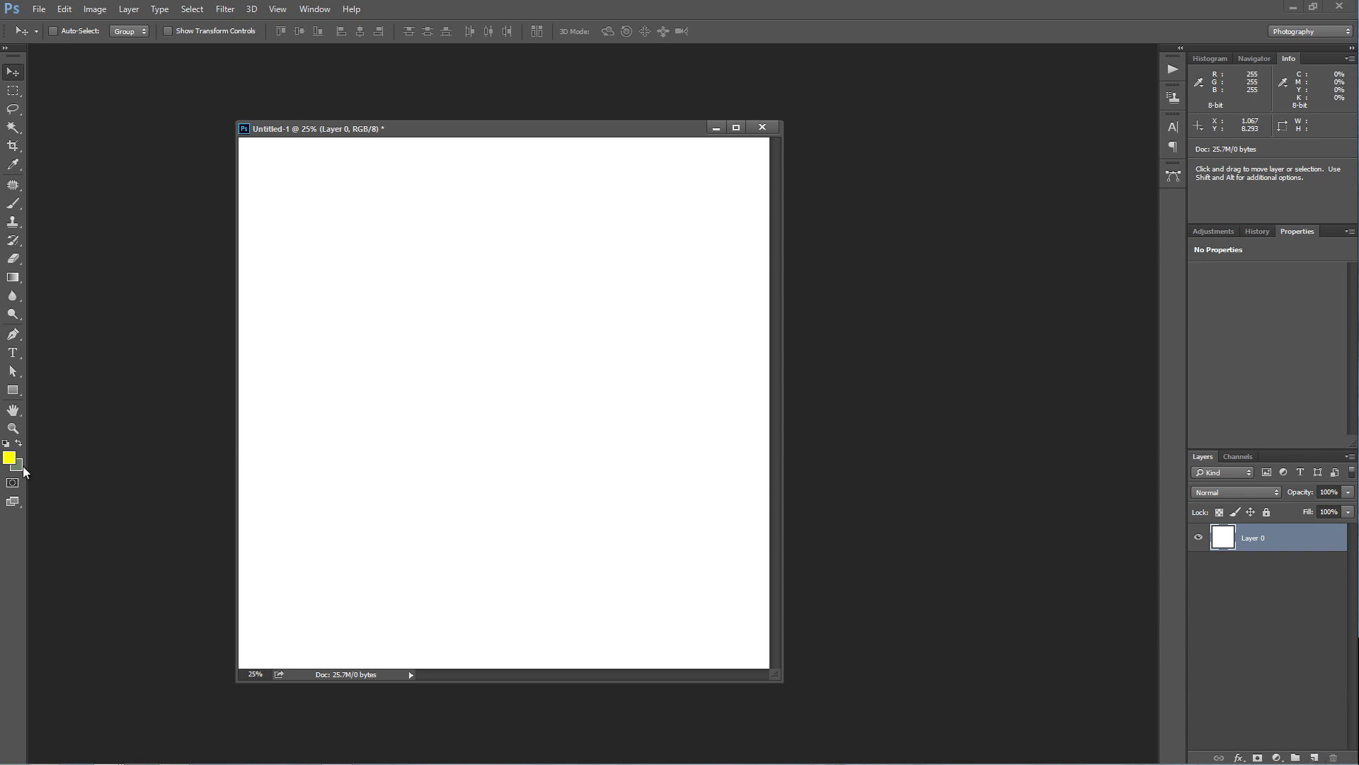
Step: Draw a square shape about 1940 px wide in the middle of the canvas and fill it with dark blue
click(13, 390)
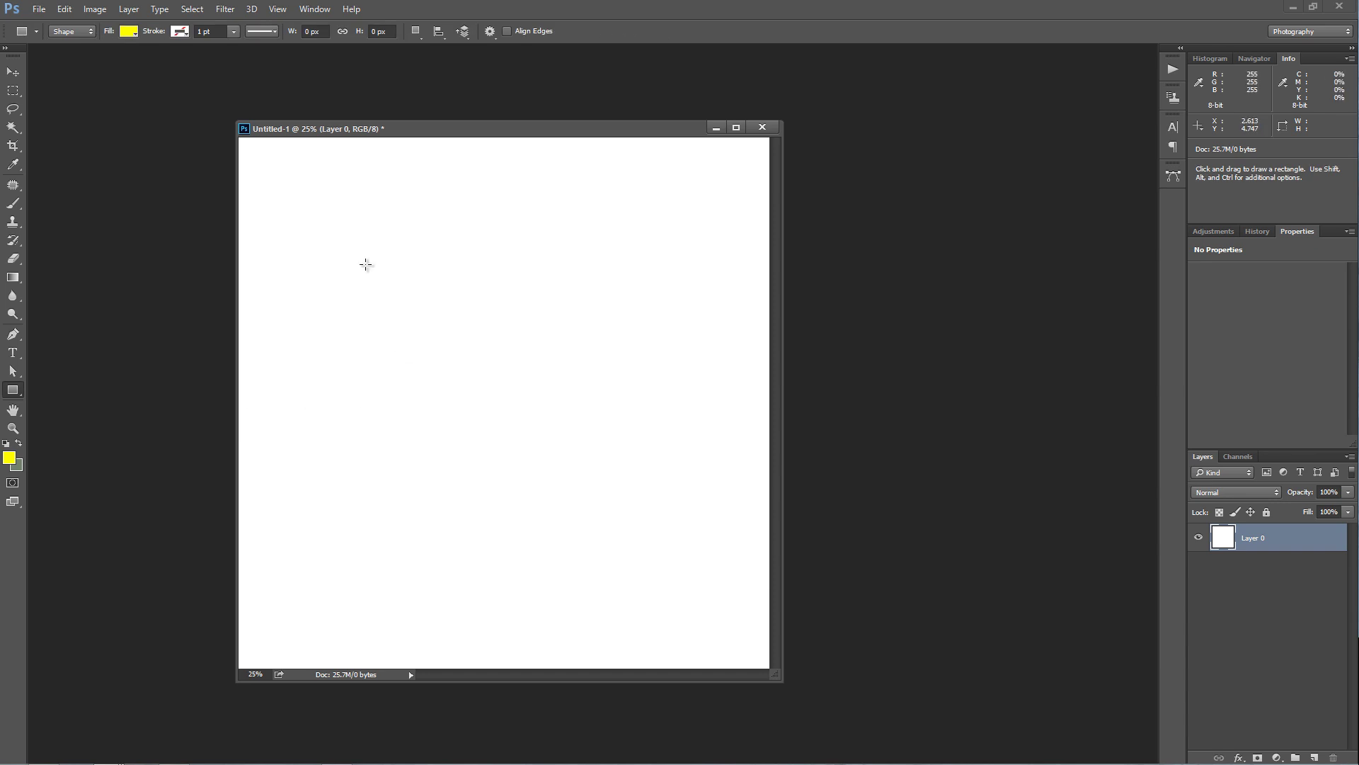
drag(343, 238, 687, 606)
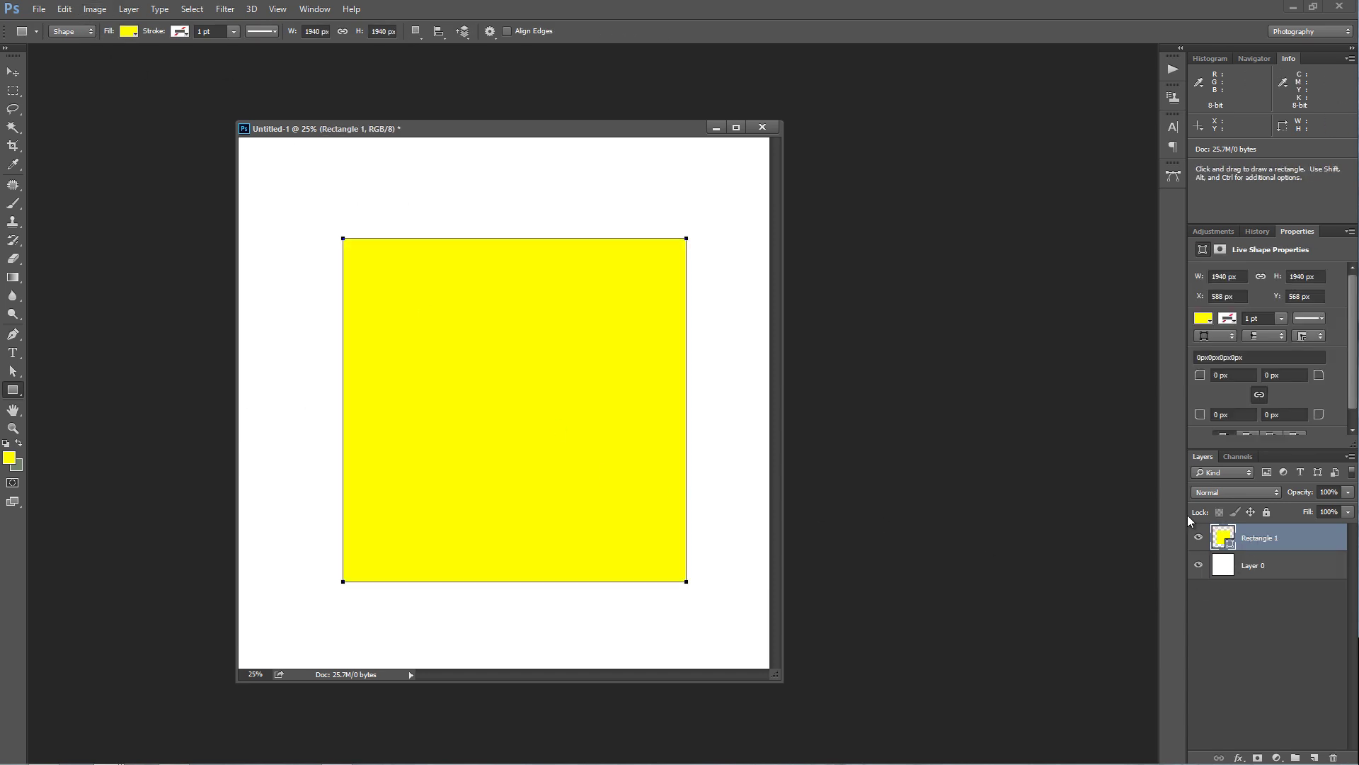
click(130, 31)
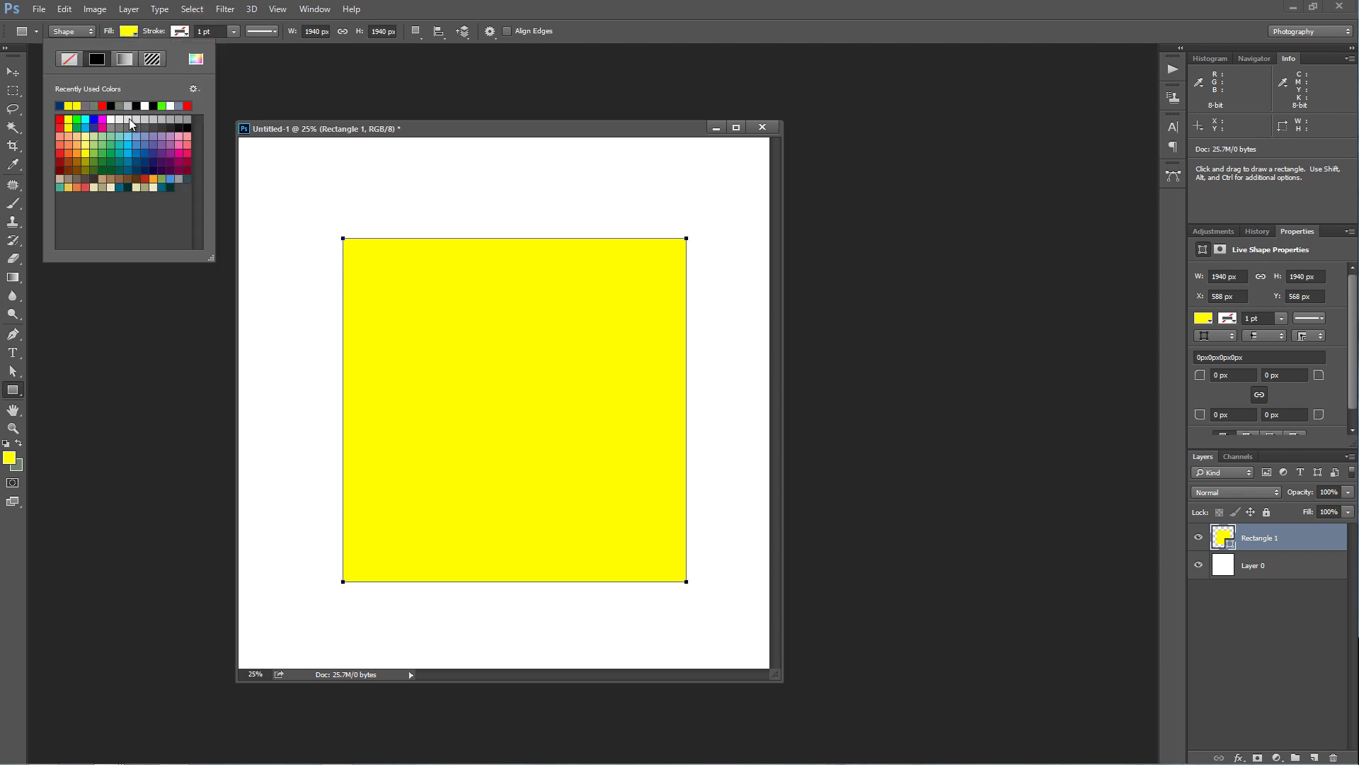
click(148, 153)
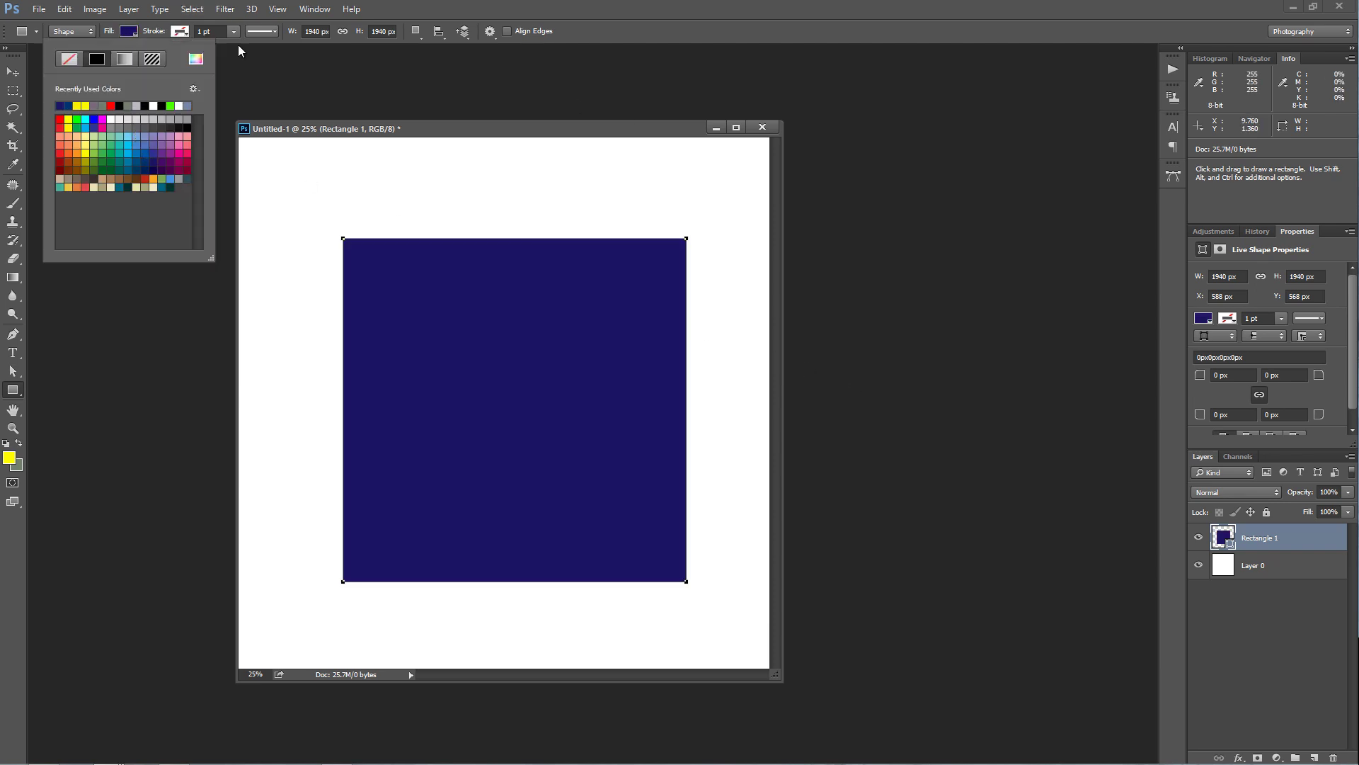
click(128, 33)
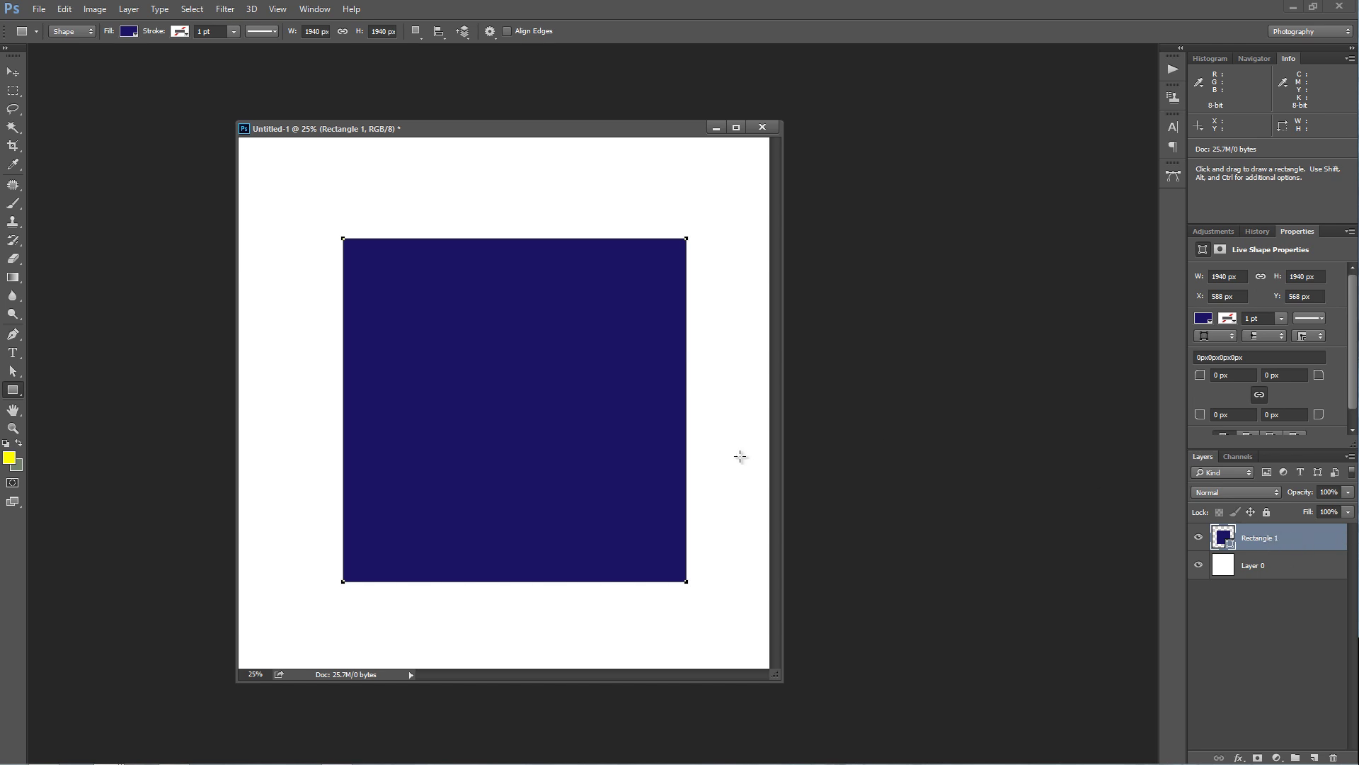
Step: Move the blue square slightly up on the canvas, to about X 576 px and Y 464 px
key(v)
mouse_move(583, 464)
mouse_down()
mouse_move(533, 430)
mouse_move(556, 469)
mouse_move(580, 445)
mouse_up()
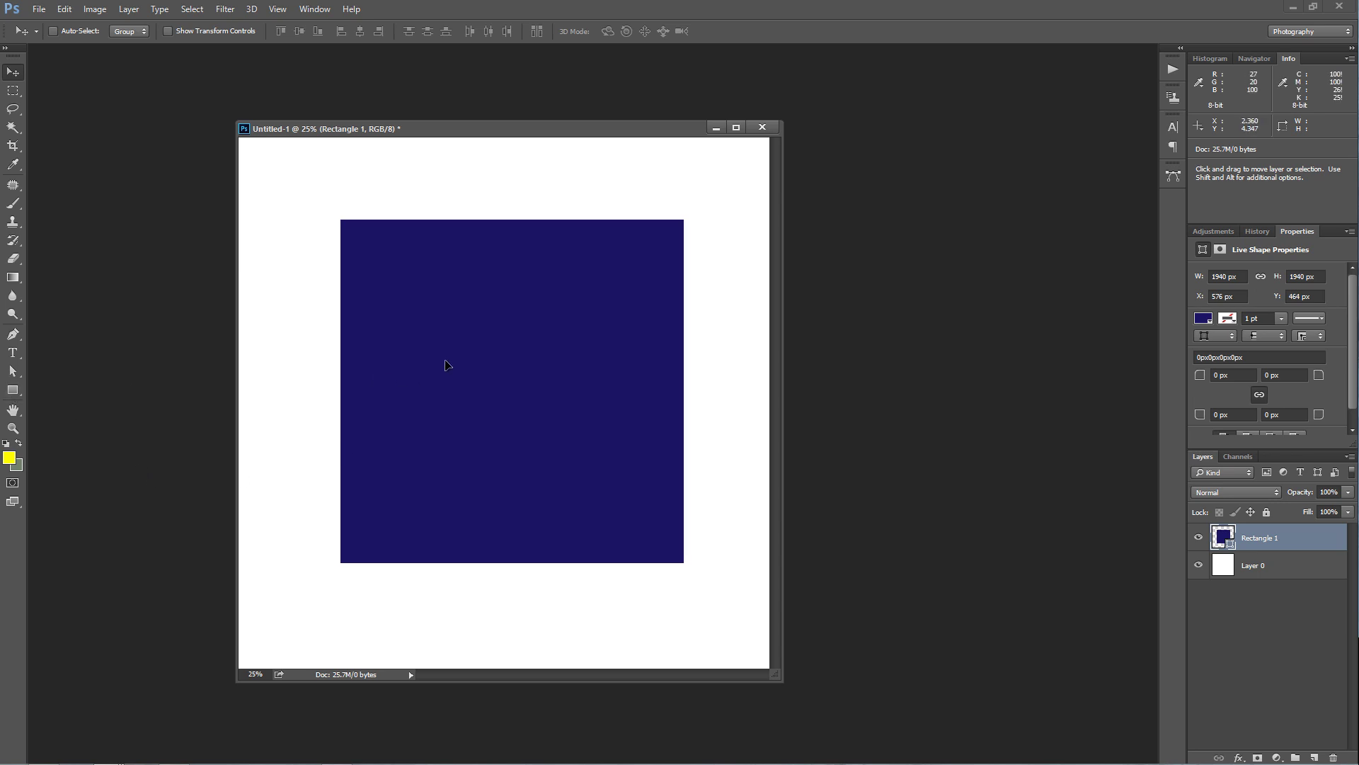
Step: Move the blue square slightly down and left to X 560 px and Y 492 px, and label its layer orange
mouse_move(445, 366)
mouse_down()
mouse_move(431, 370)
mouse_move(443, 372)
mouse_up()
right_click(1318, 538)
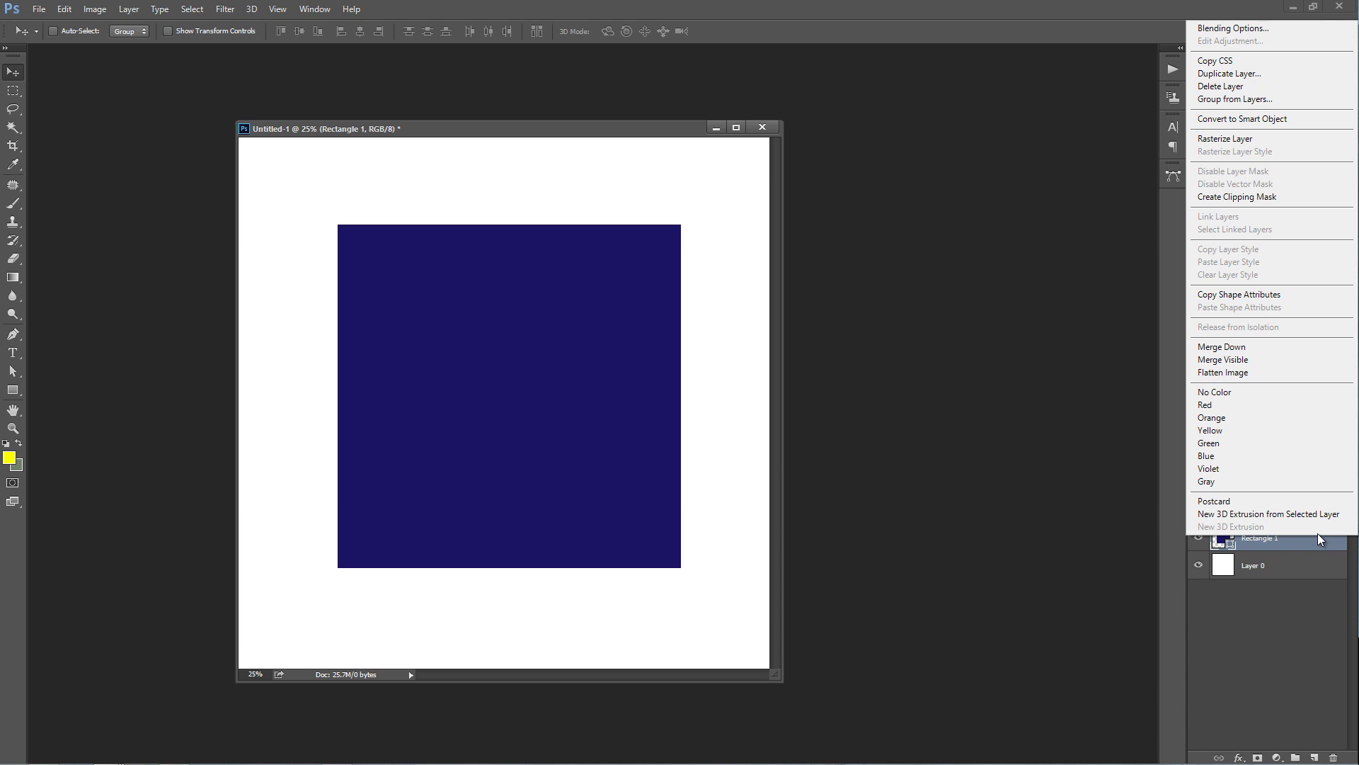
click(1225, 417)
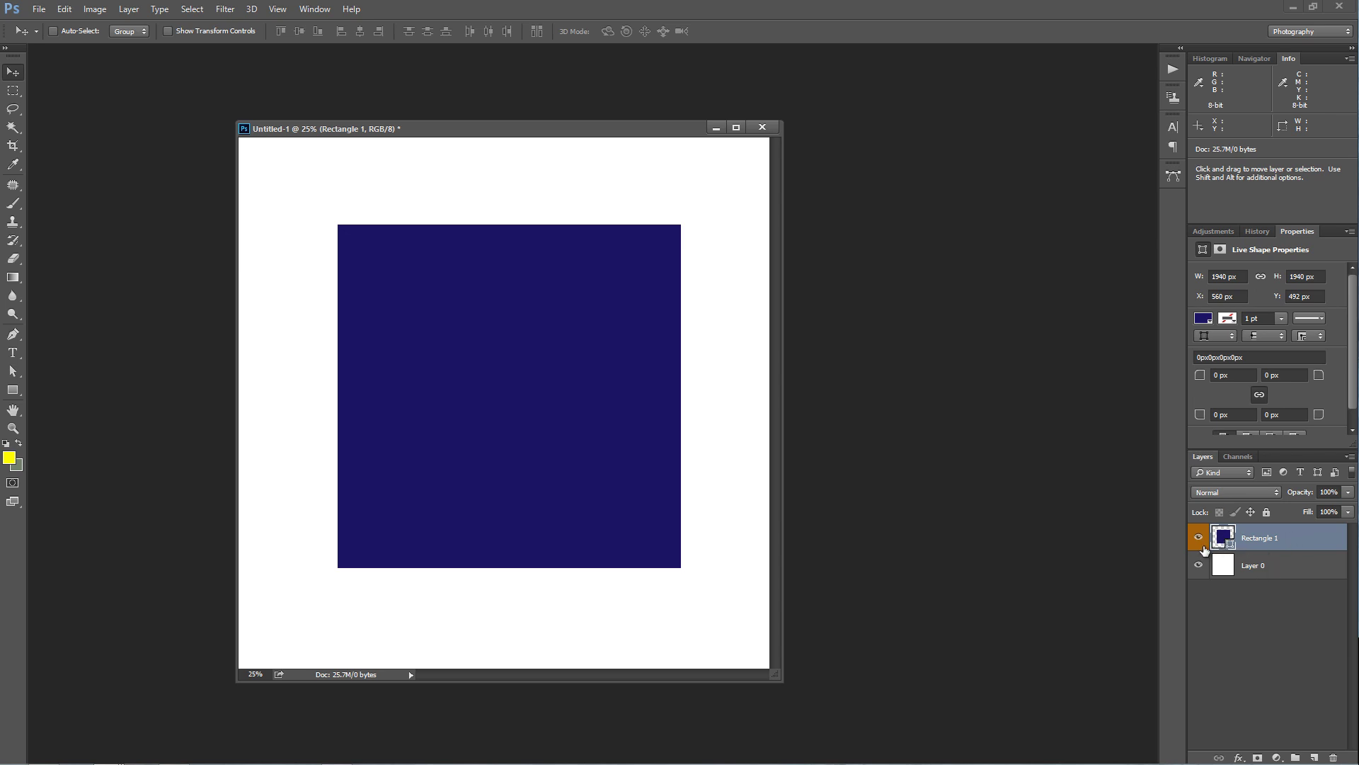
Step: Rasterize the Rectangle 1 layer and toggle its visibility off and on, leaving it visible
right_click(1298, 541)
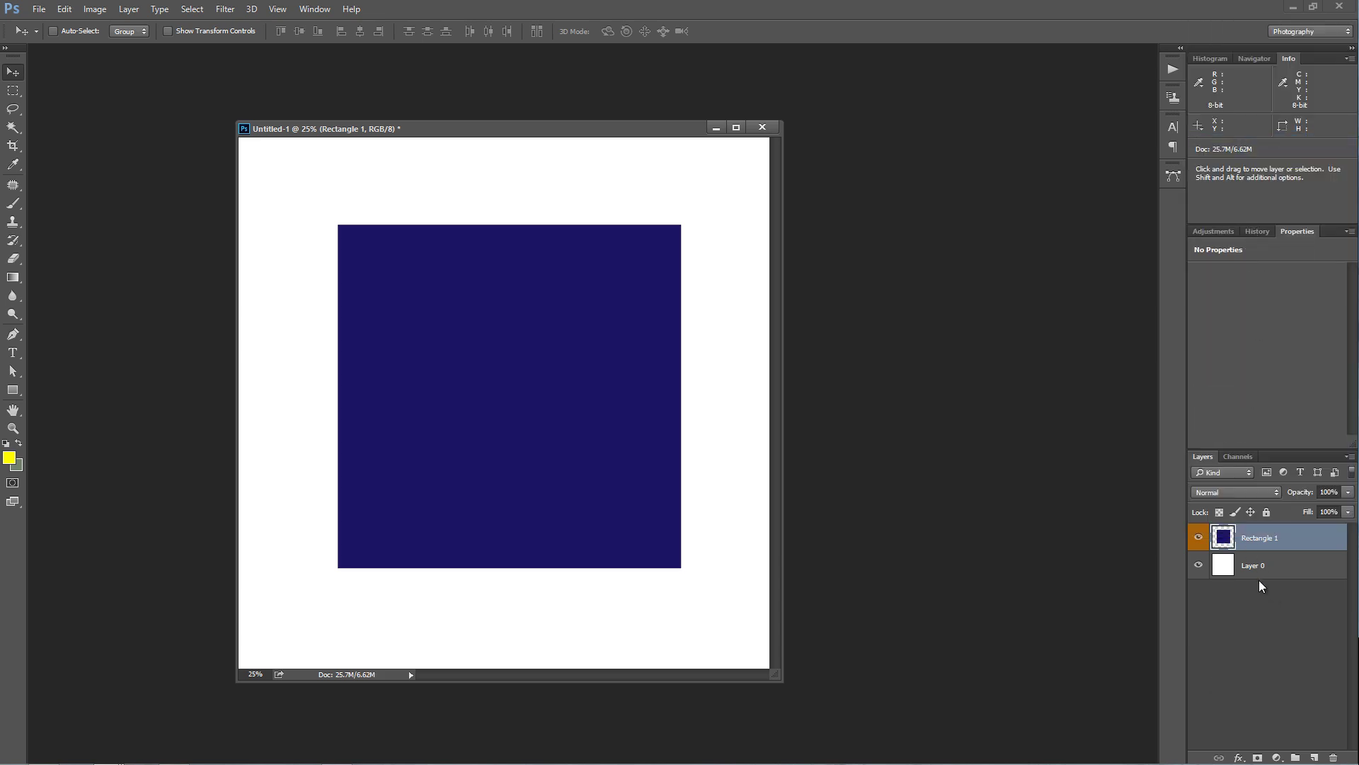
click(1200, 539)
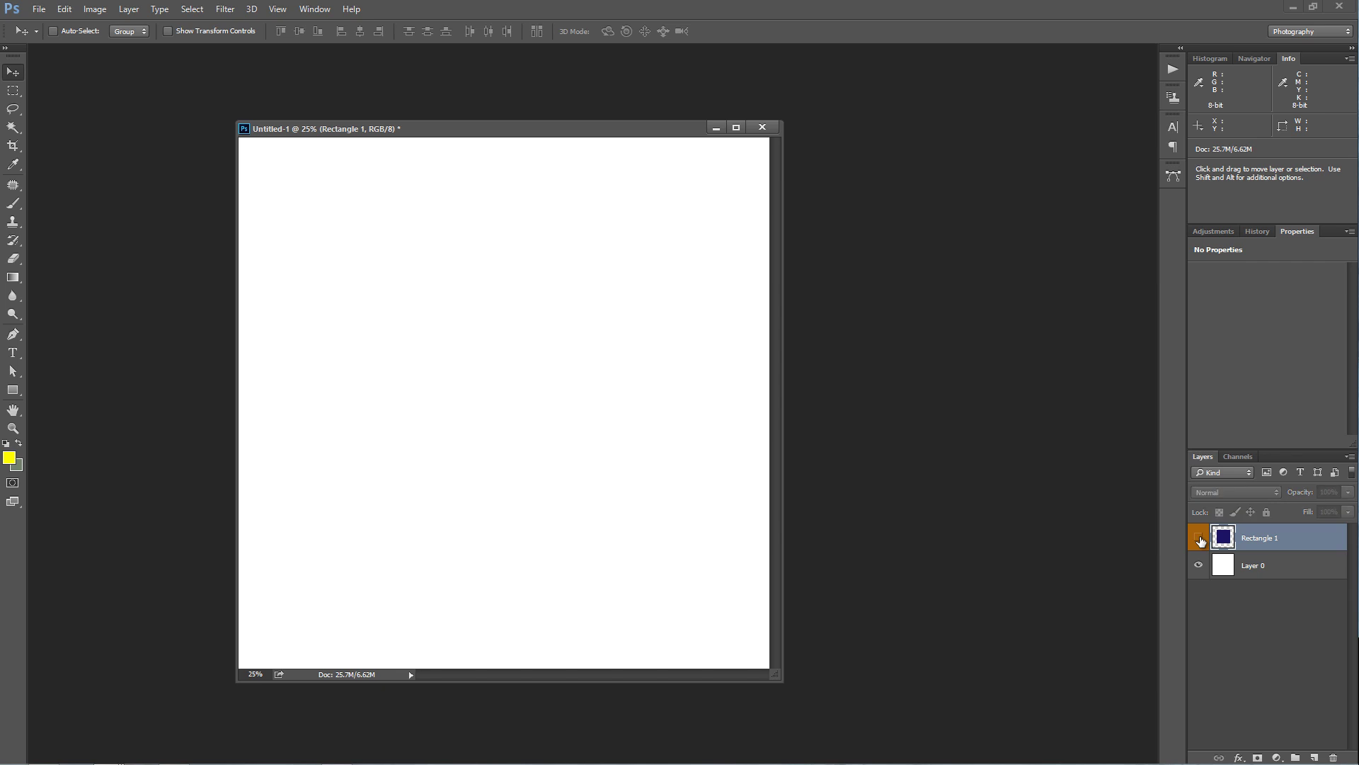
click(1200, 539)
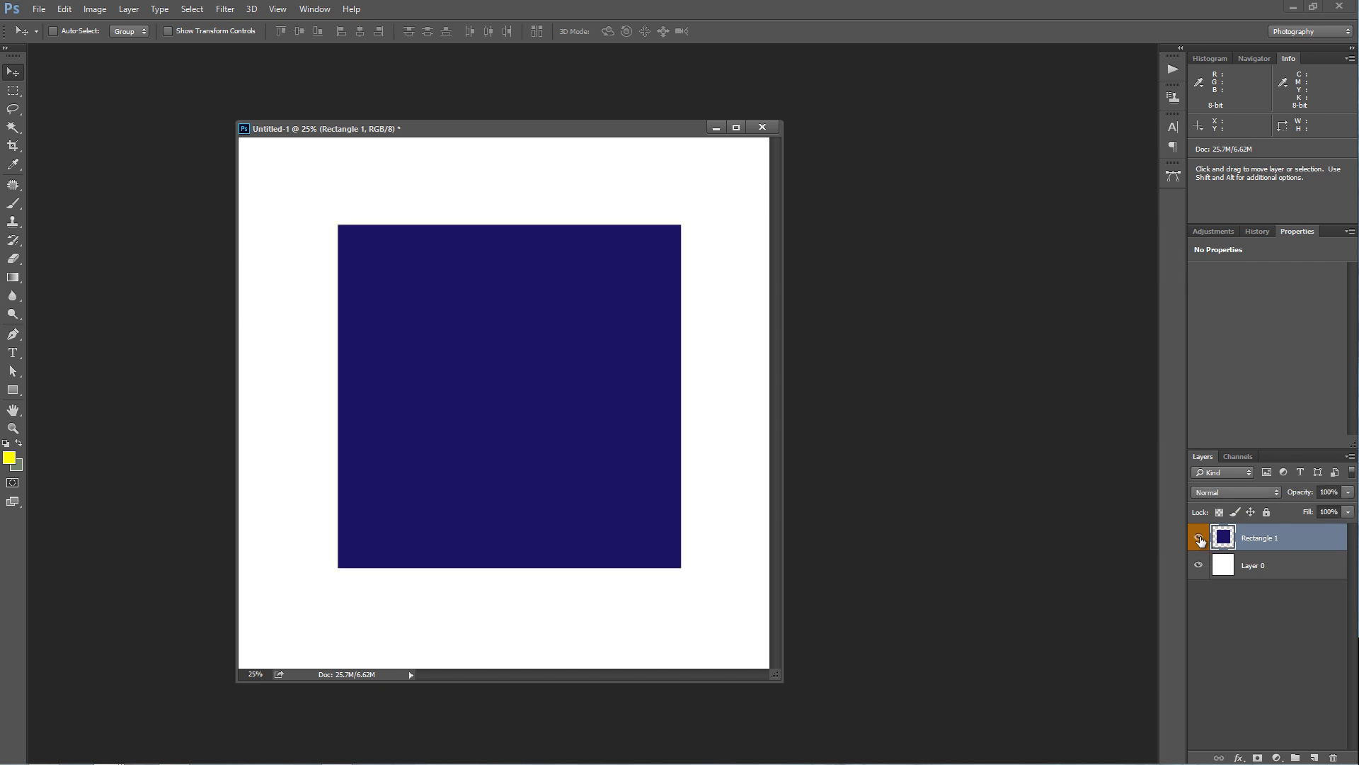
click(1200, 540)
click(1199, 539)
Step: Add a new layer and paint a soft yellow horizontal band across the canvas's upper half with a 700 px brush
click(1313, 756)
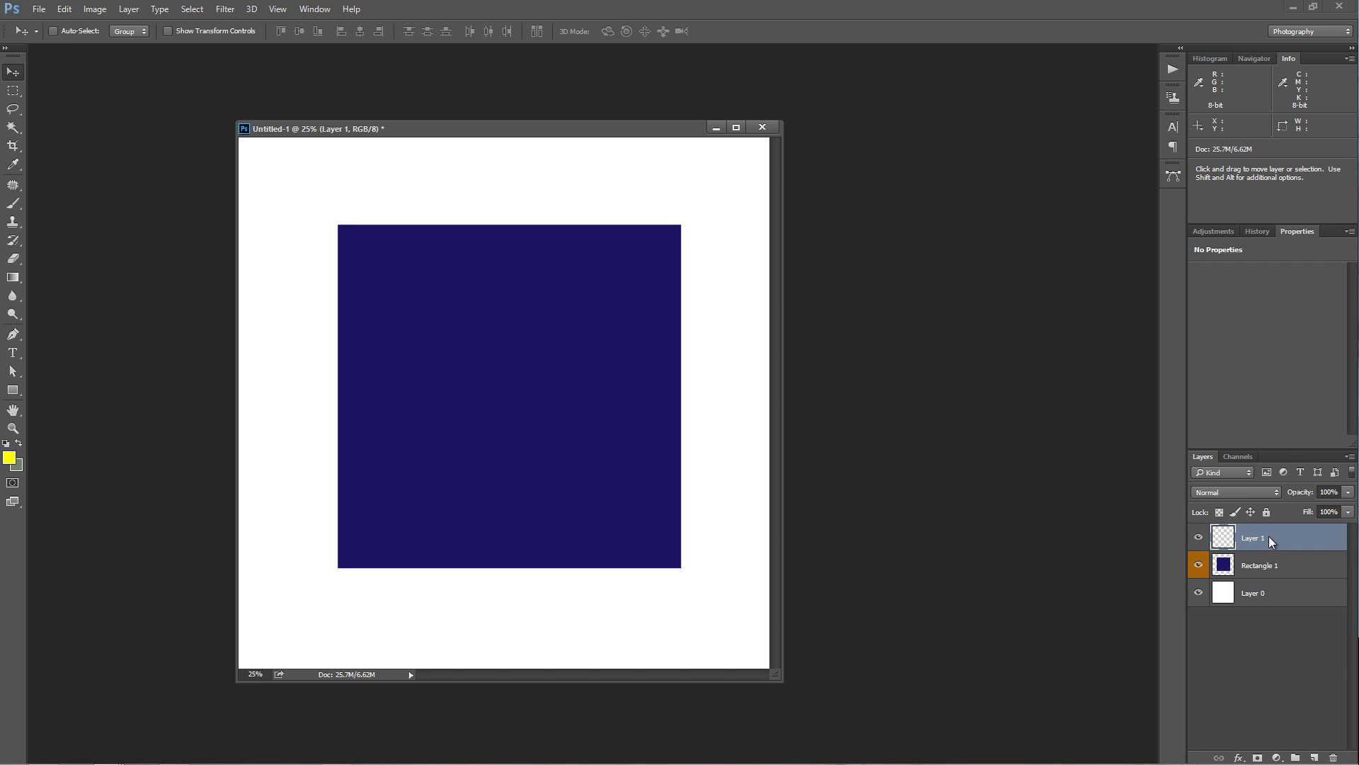
key(b)
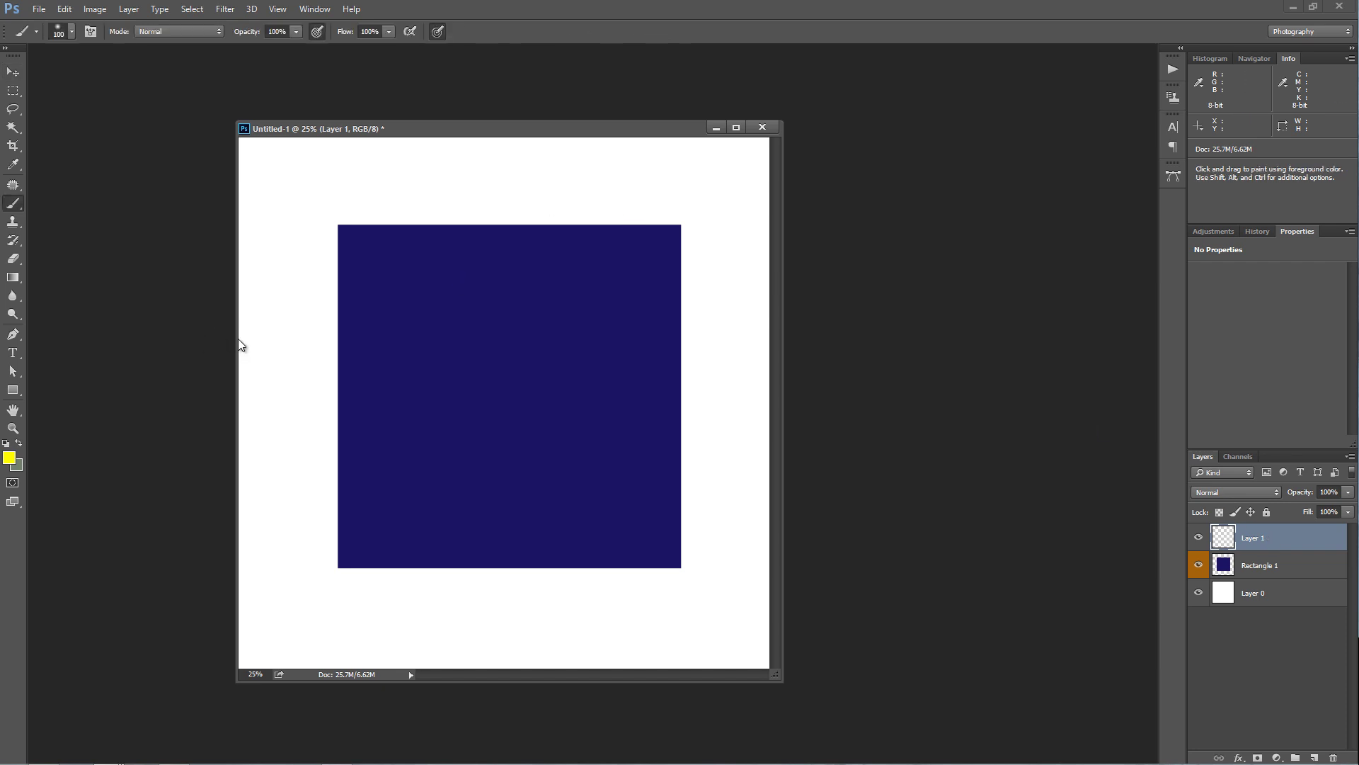
key(bracketright)
key(bracketright)
key(bracketright)
key(bracketright)
key(bracketright)
key(bracketright)
click(286, 342)
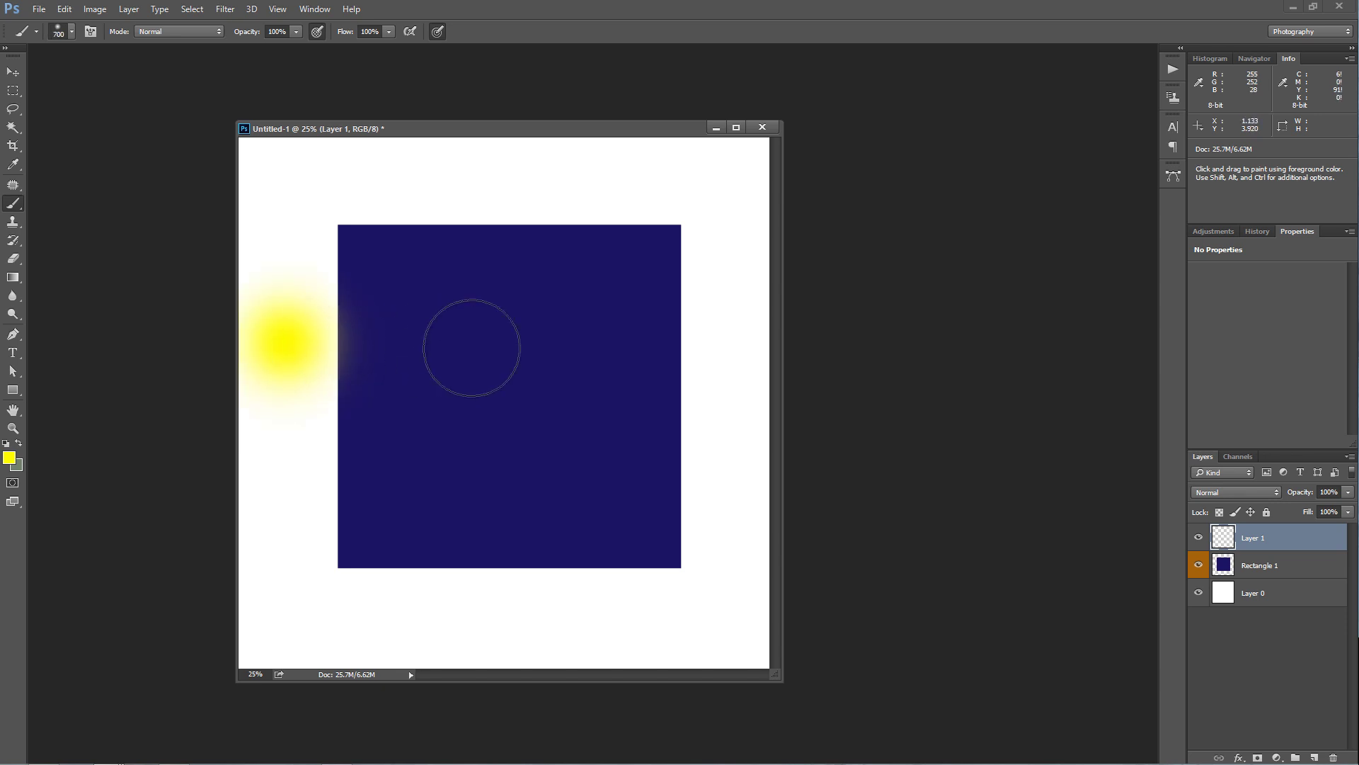
mouse_move(471, 348)
mouse_down()
mouse_move(757, 340)
mouse_move(430, 343)
mouse_move(825, 343)
mouse_up()
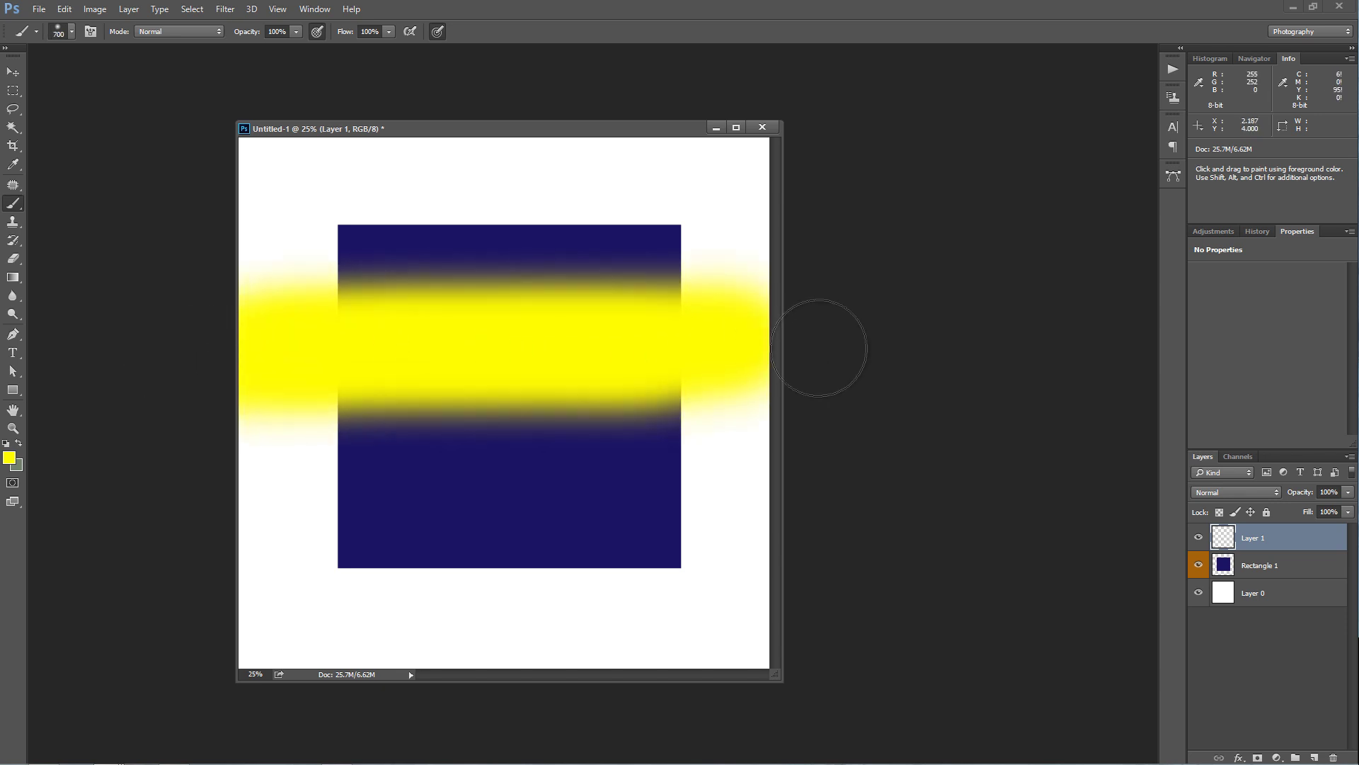
Step: Toggle the visibility of the yellow band's layer off and on repeatedly, leaving it visible
click(1199, 538)
click(1198, 538)
click(1198, 538)
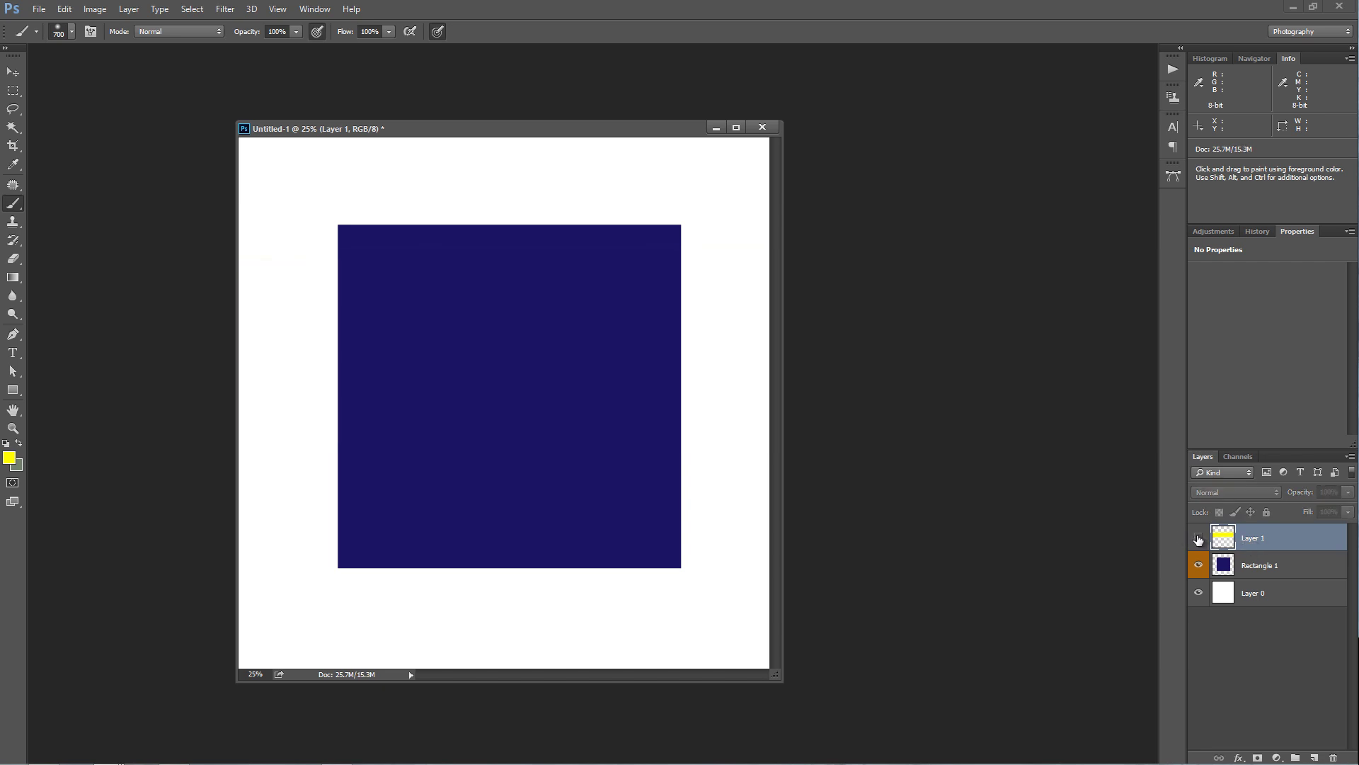
click(1198, 538)
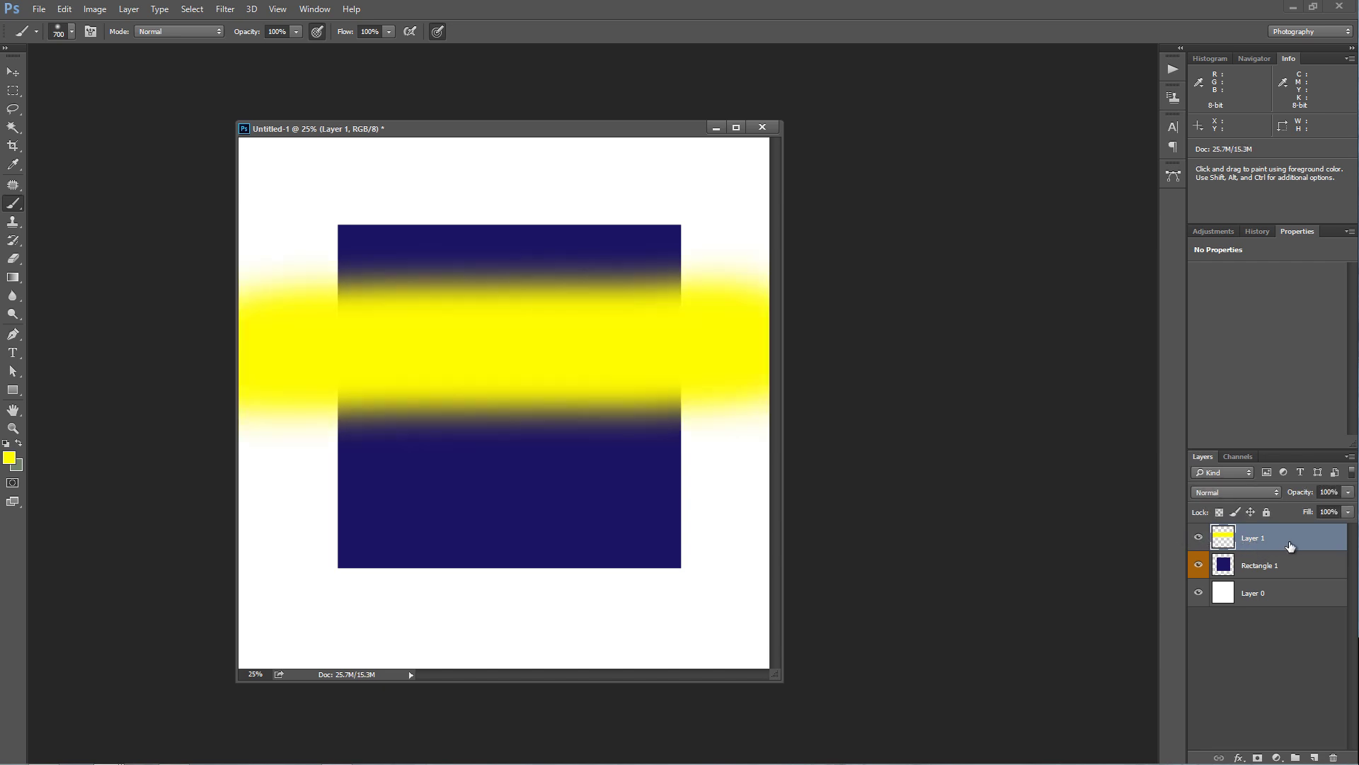
click(1199, 538)
click(1199, 538)
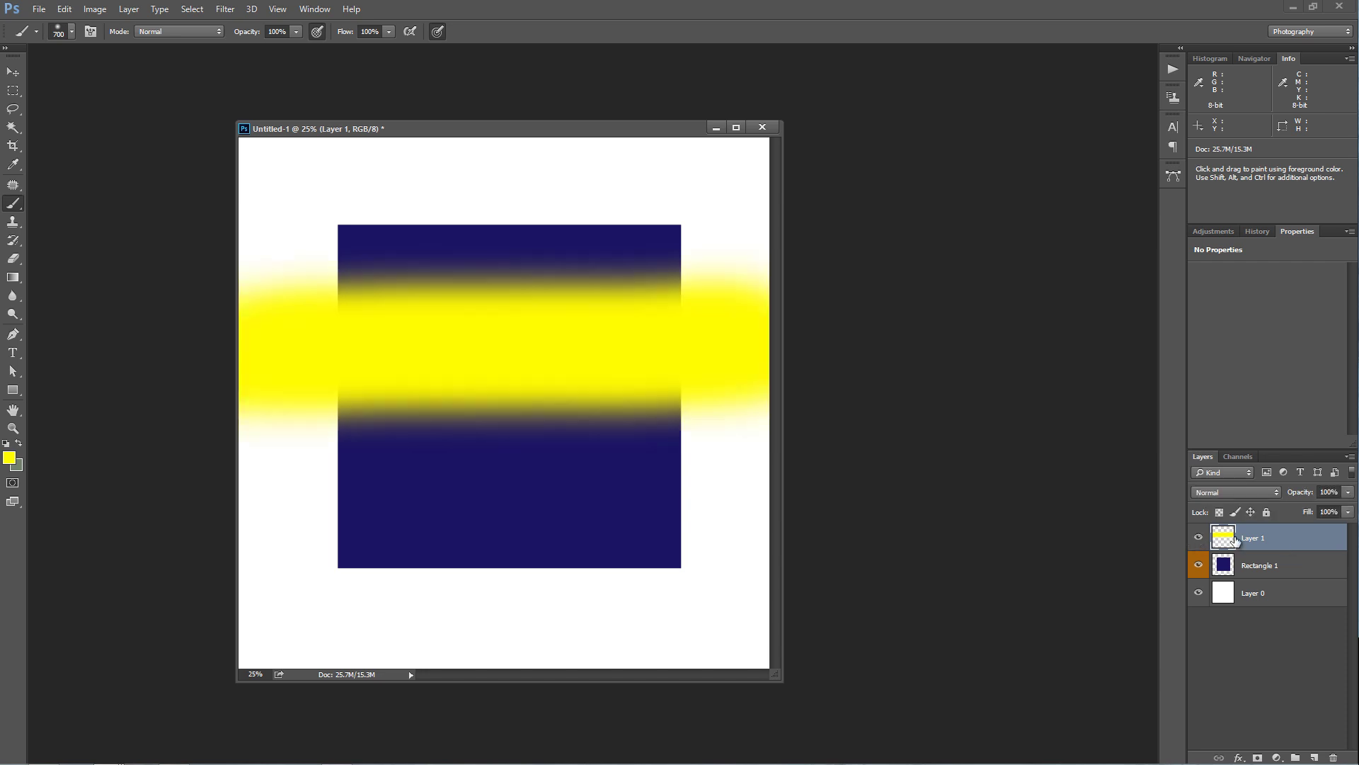
Step: Clip the yellow band on Layer 1 to the Rectangle 1 layer with a clipping mask
right_click(1302, 538)
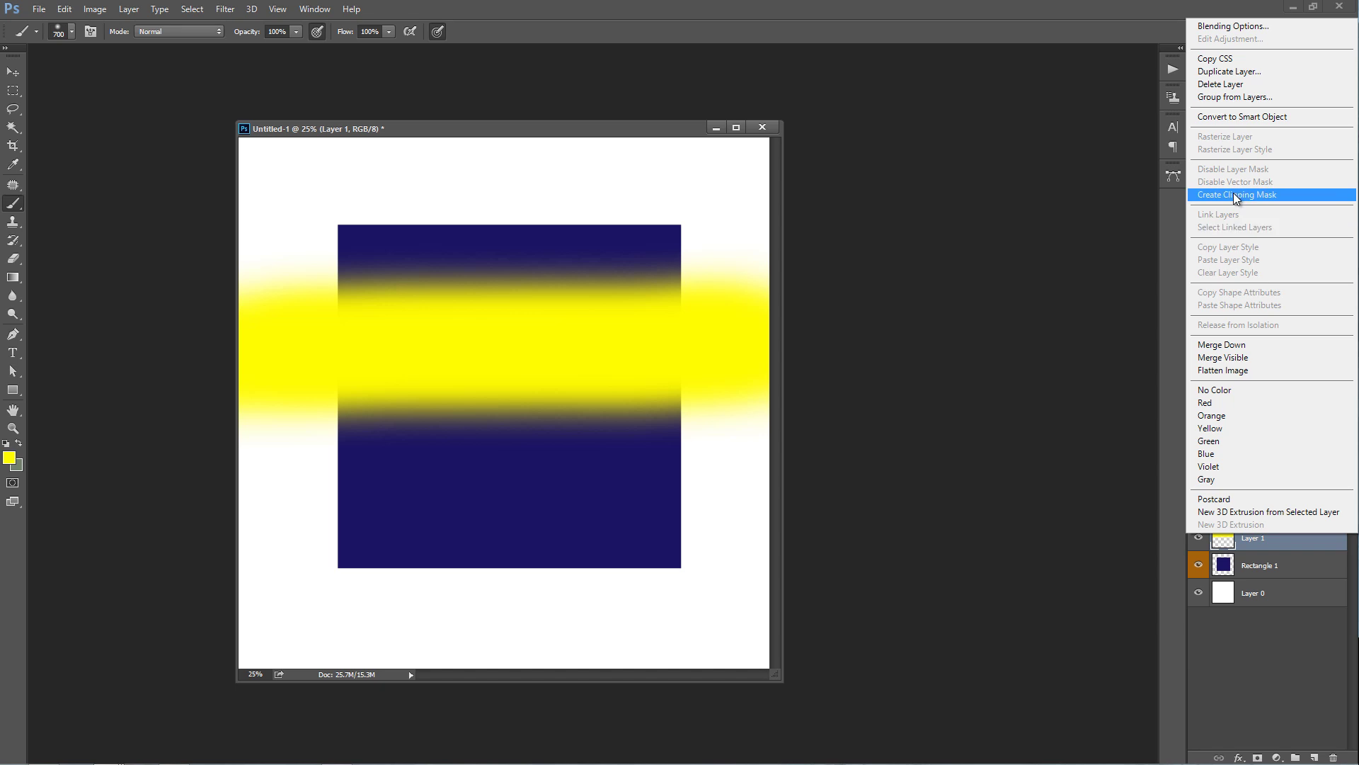
click(991, 312)
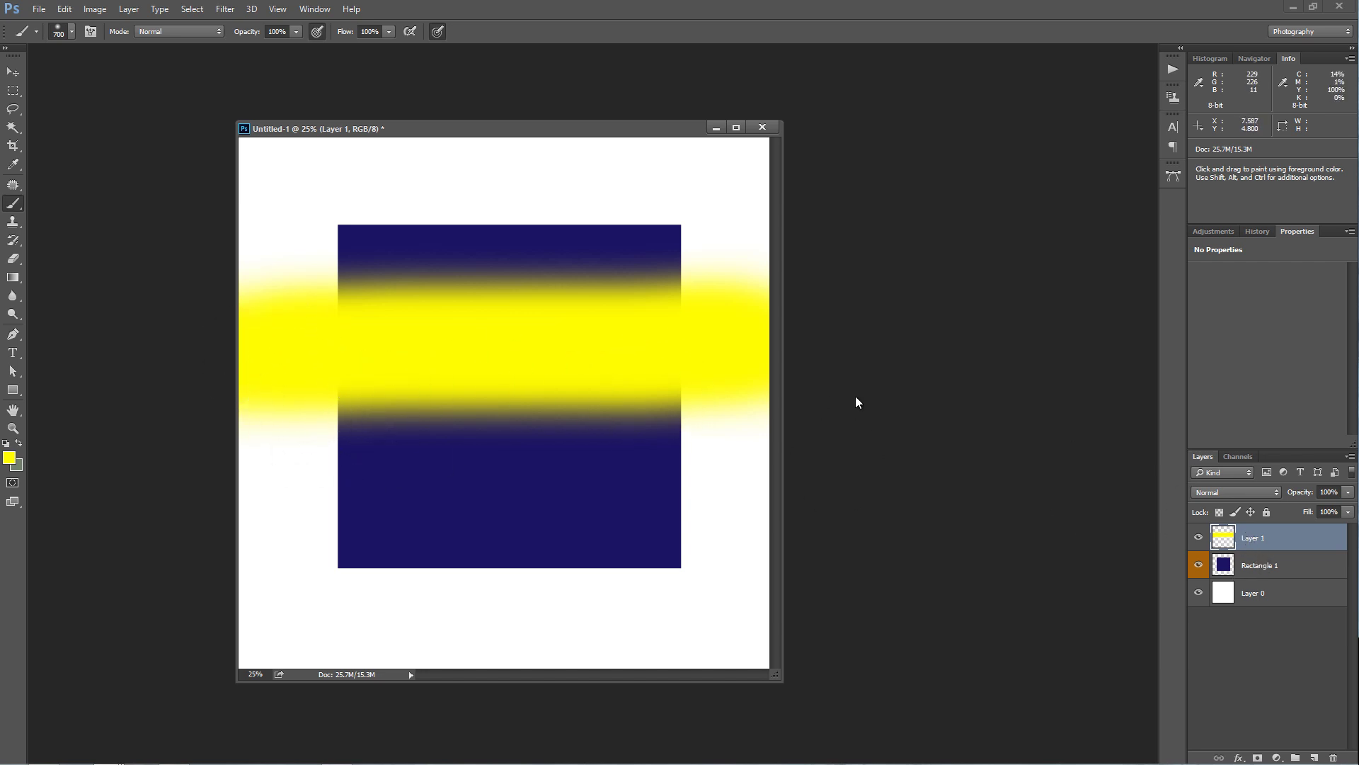
drag(1268, 539, 1273, 550)
drag(1273, 551, 1272, 550)
alt+click(1273, 550)
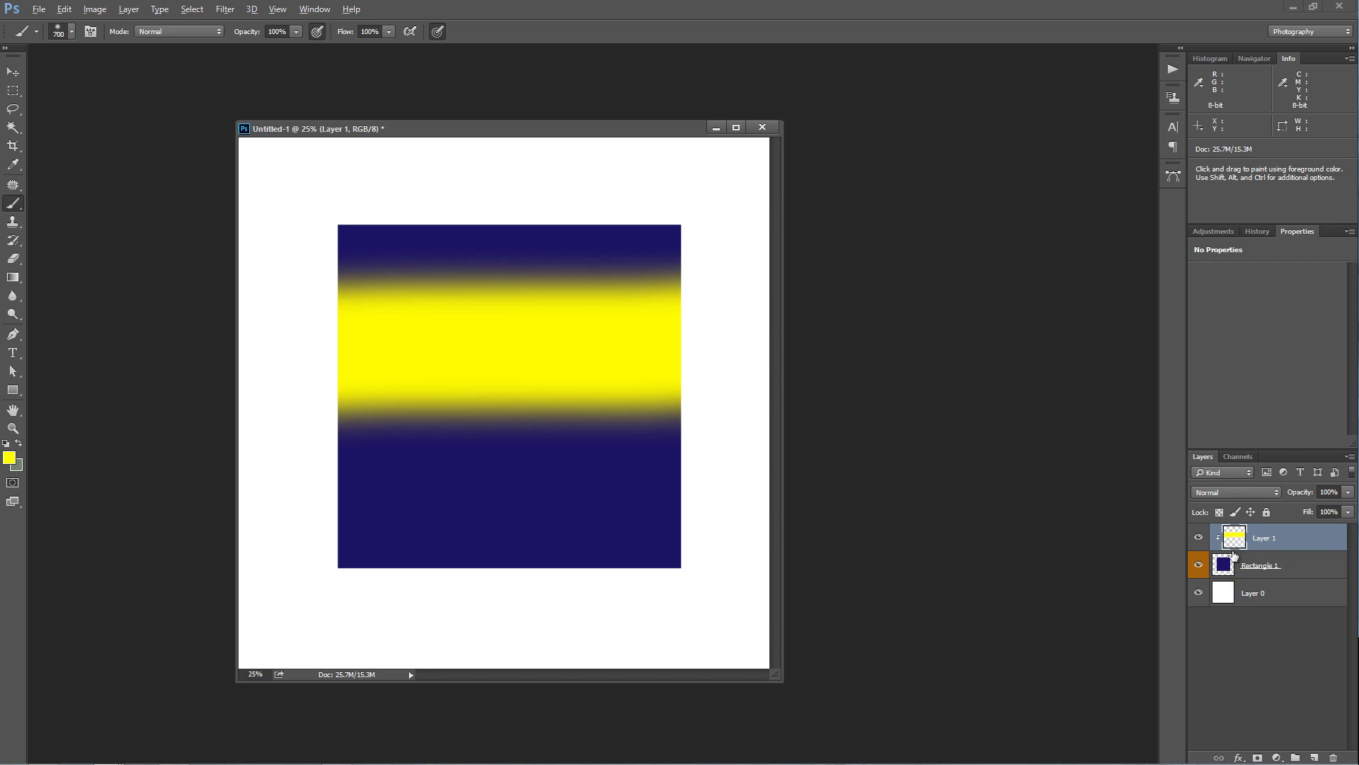
Step: Release Layer 1's clipping mask, reapply it to compare, and leave it released
key(alt)
key(alt)
alt+click(1238, 548)
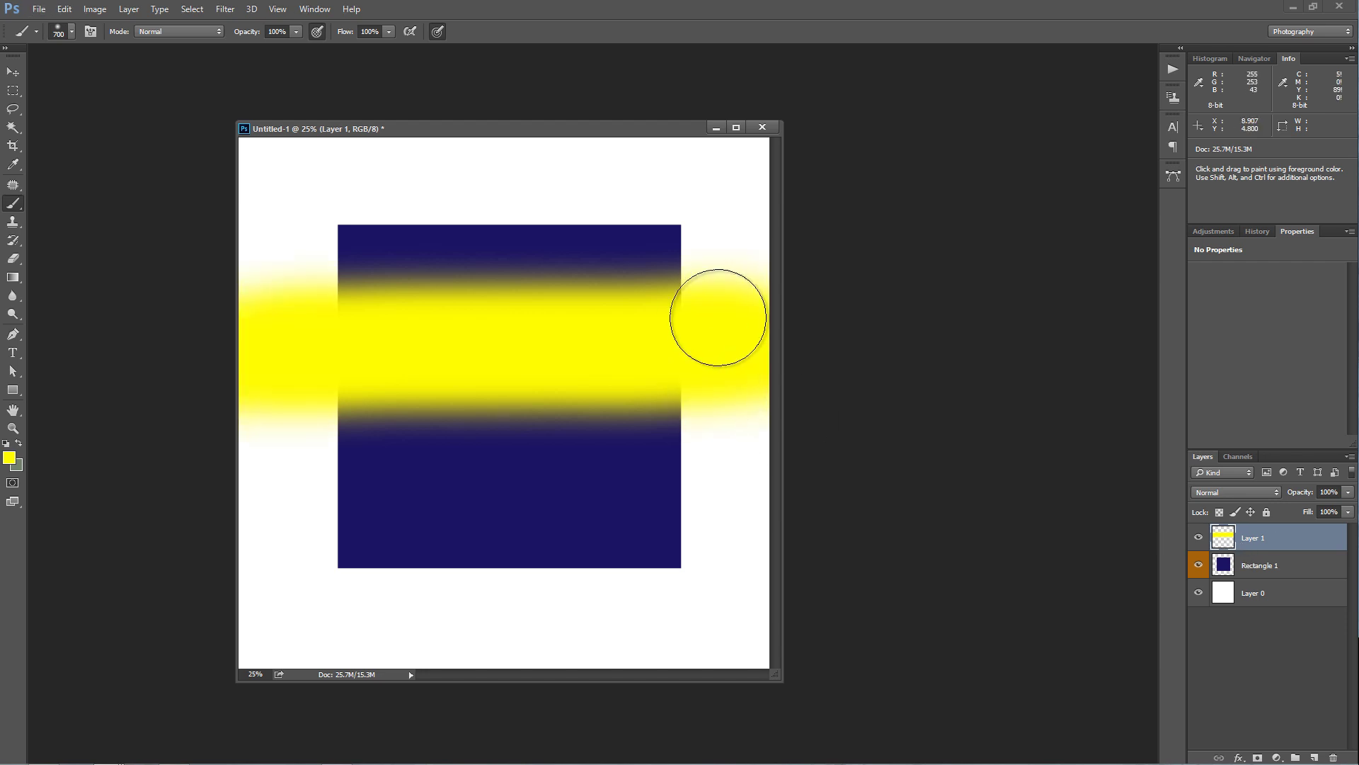
alt+click(1243, 550)
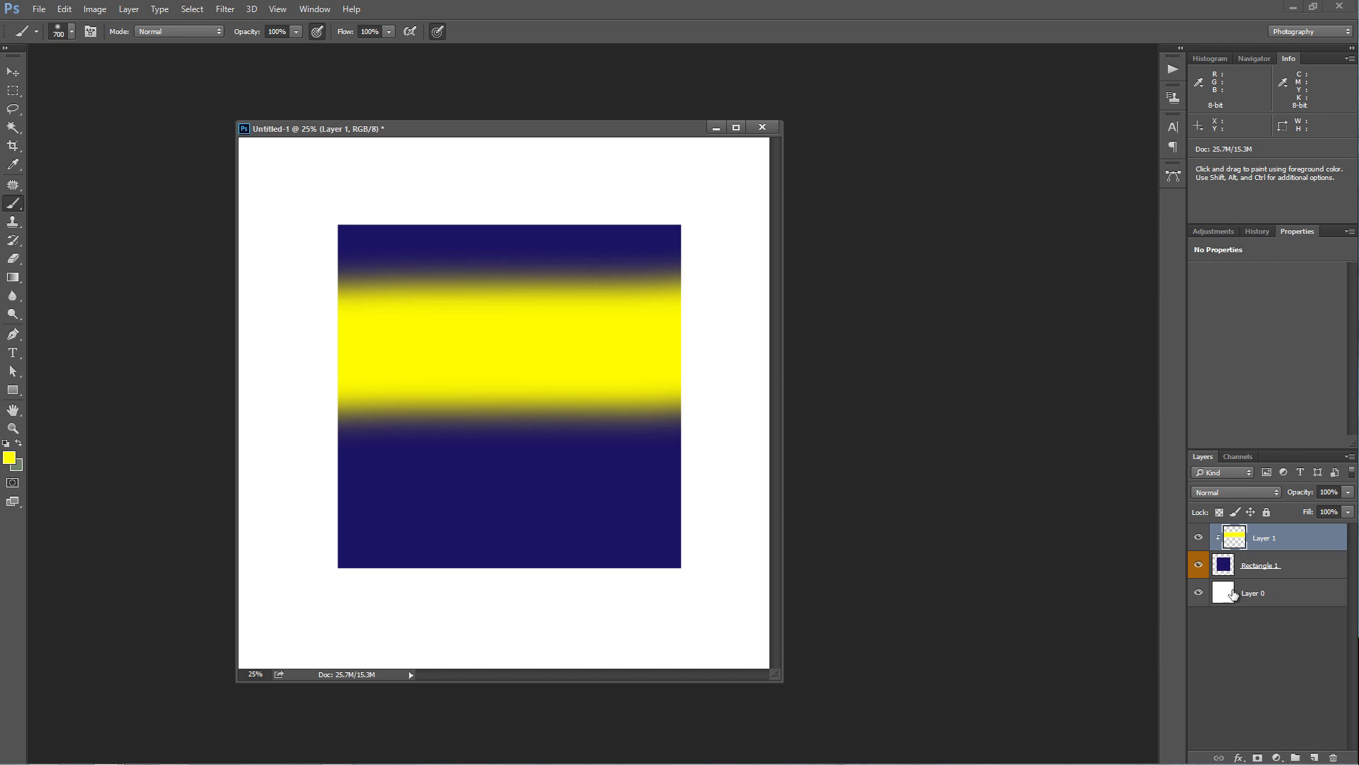
alt+click(1241, 550)
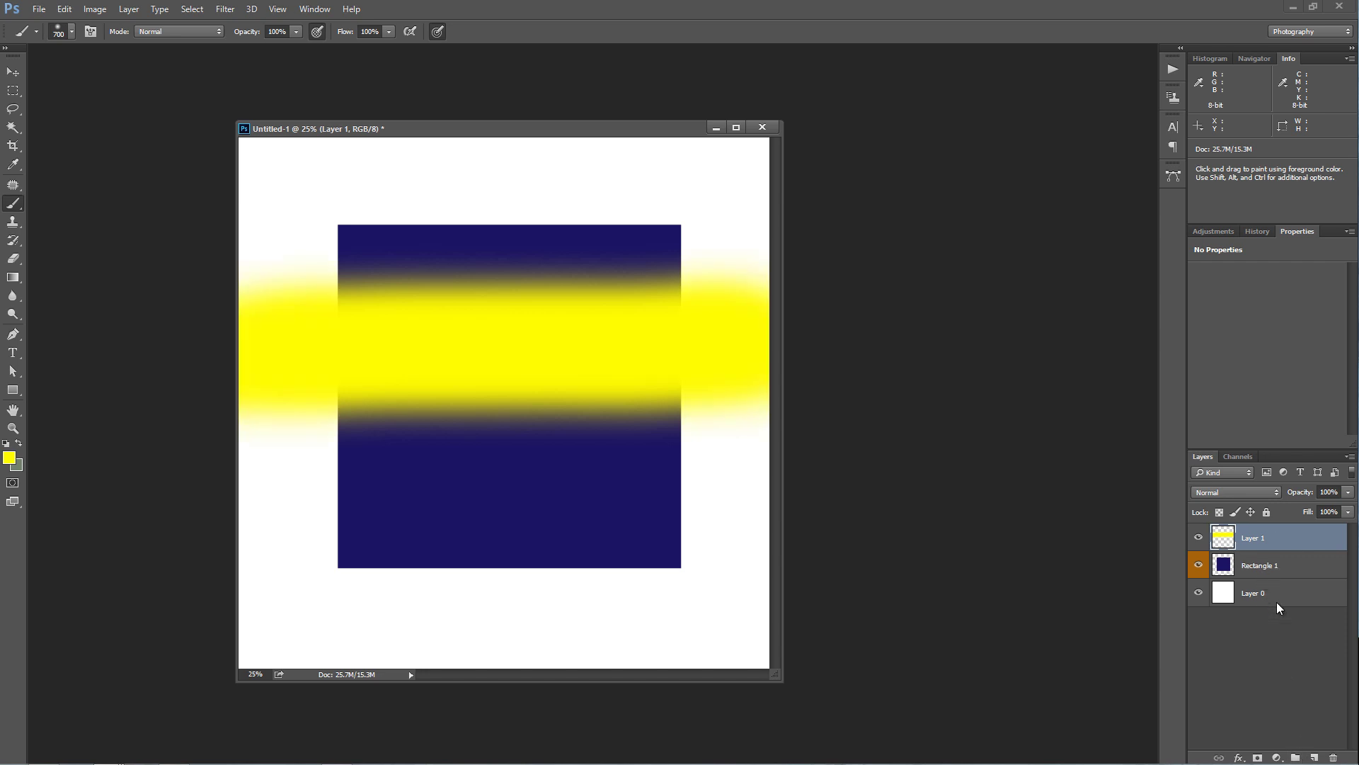
Step: Add another layer, swap the foreground and background colors, and paint a grey-green horizontal band across the canvas's lower part
click(1314, 754)
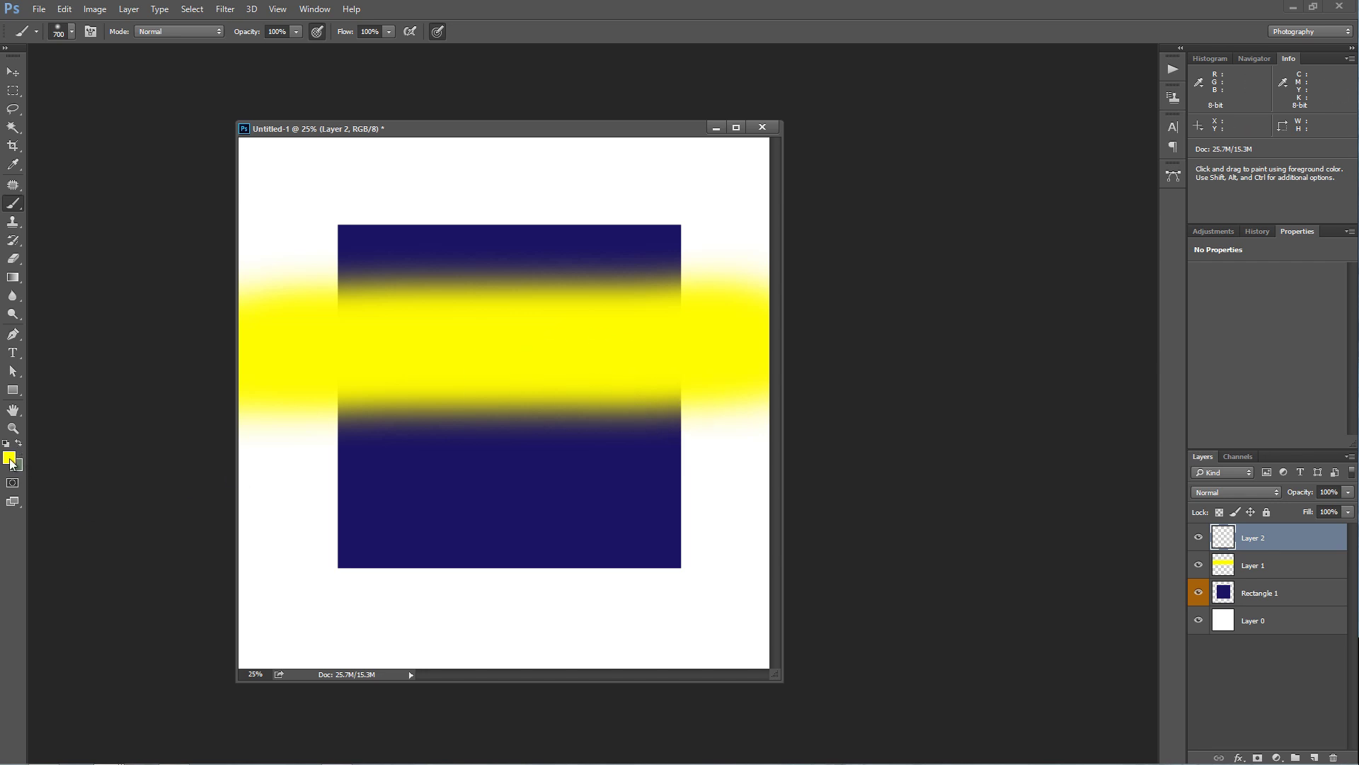
key(x)
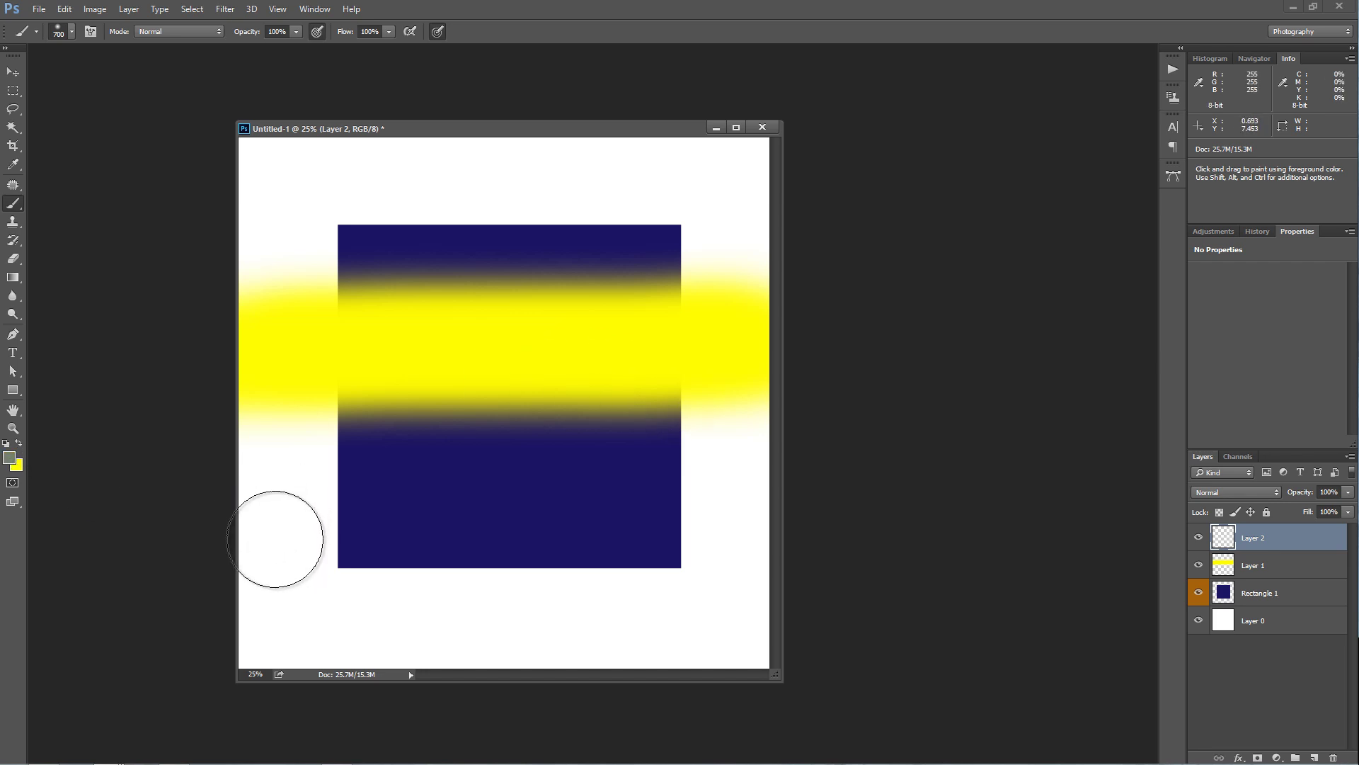
mouse_move(282, 541)
mouse_down()
mouse_move(861, 542)
mouse_move(96, 548)
mouse_move(294, 585)
mouse_up()
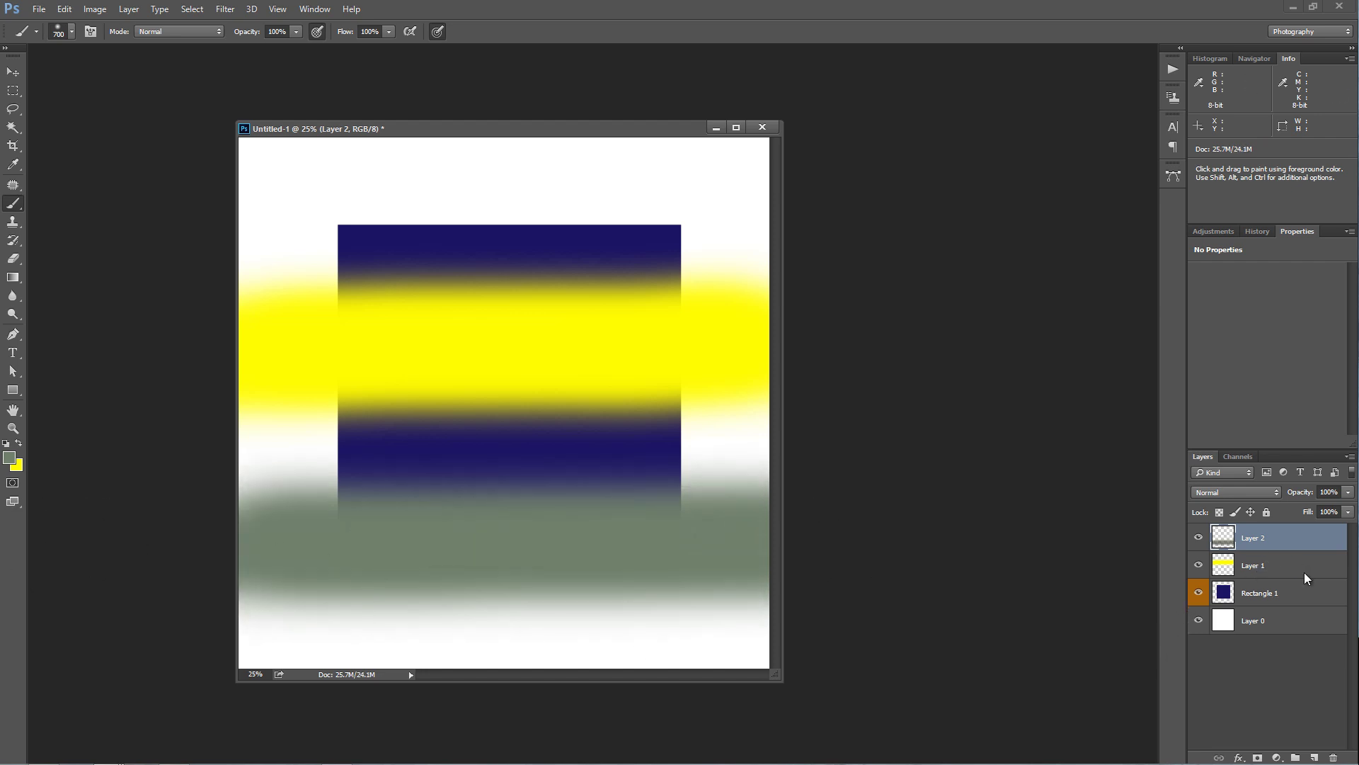
Step: Create a new layer group above the layers and name it Lines
click(1295, 756)
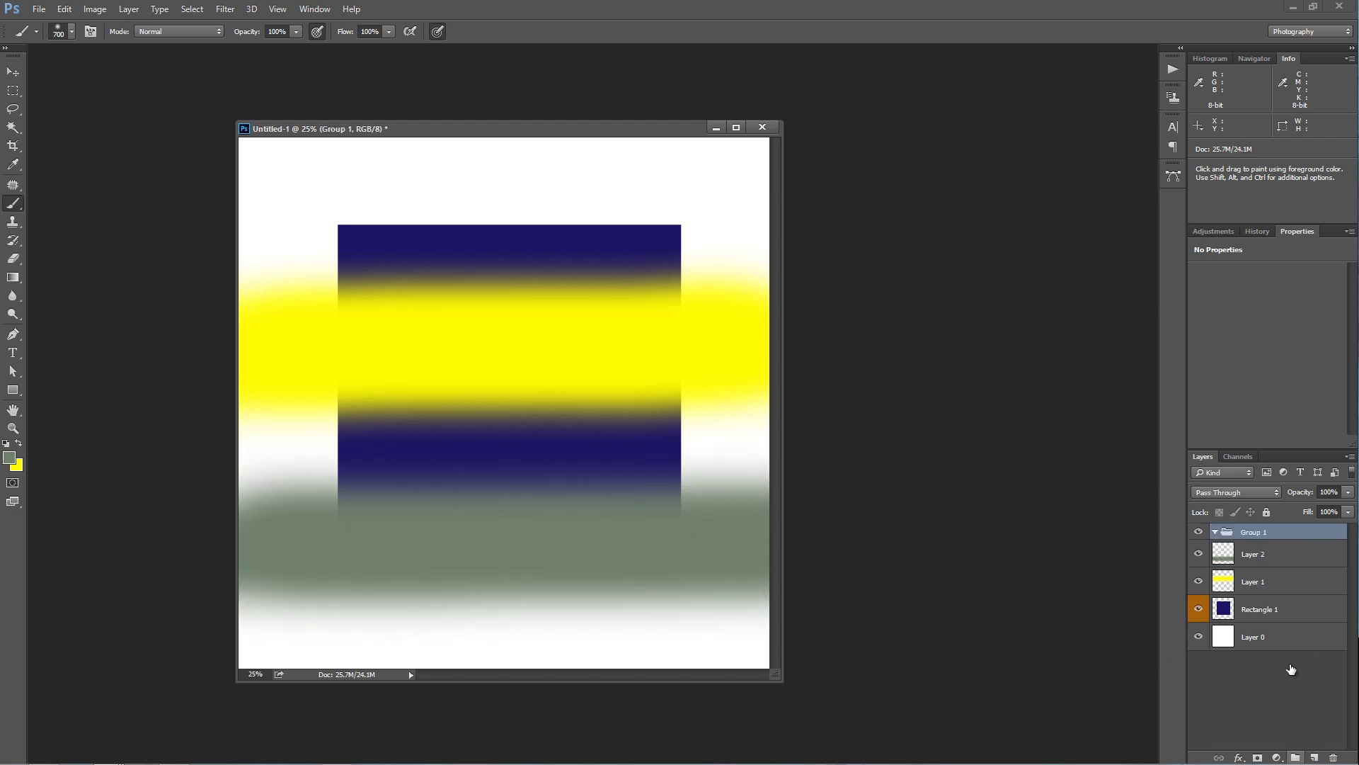
double_click(1254, 532)
text(Lines)
Step: Select both Layer 1 and Layer 2 and move them into the Lines group
double_click(1254, 554)
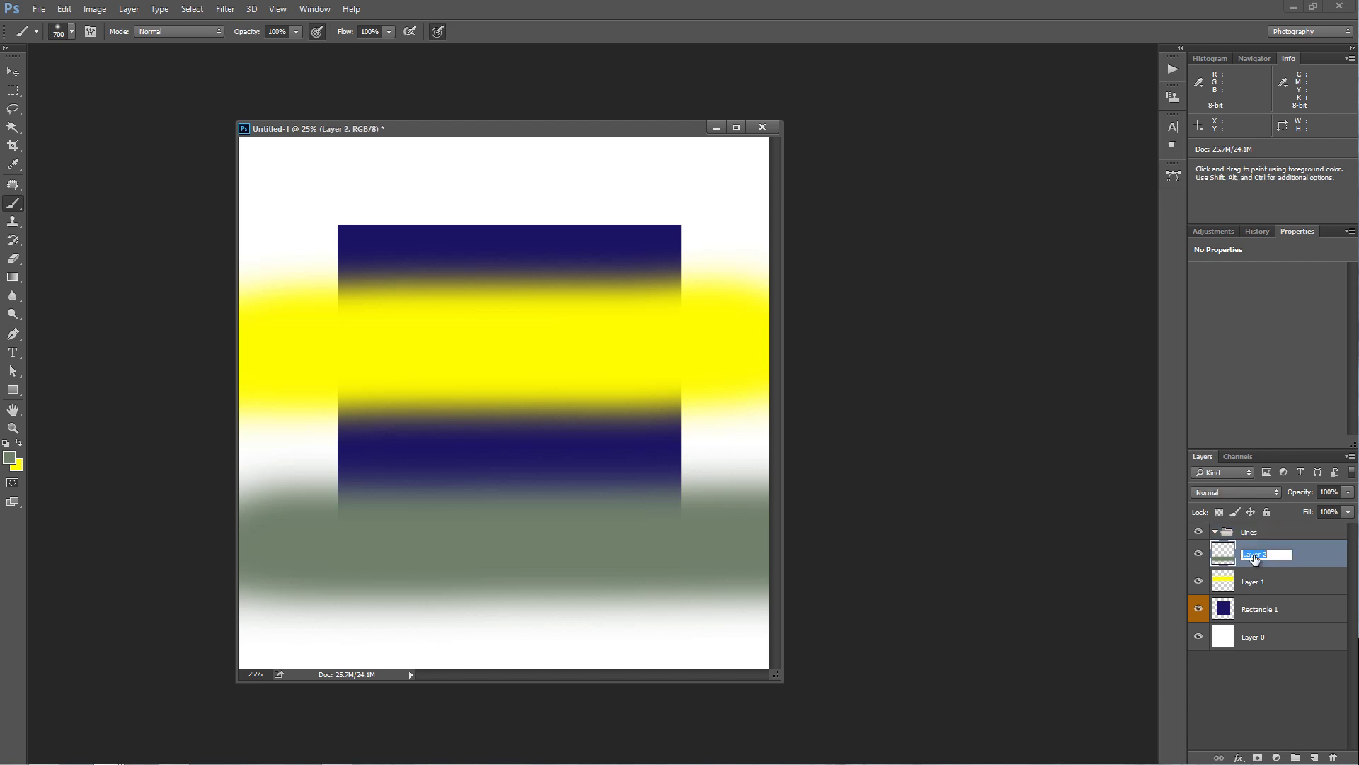
click(1260, 583)
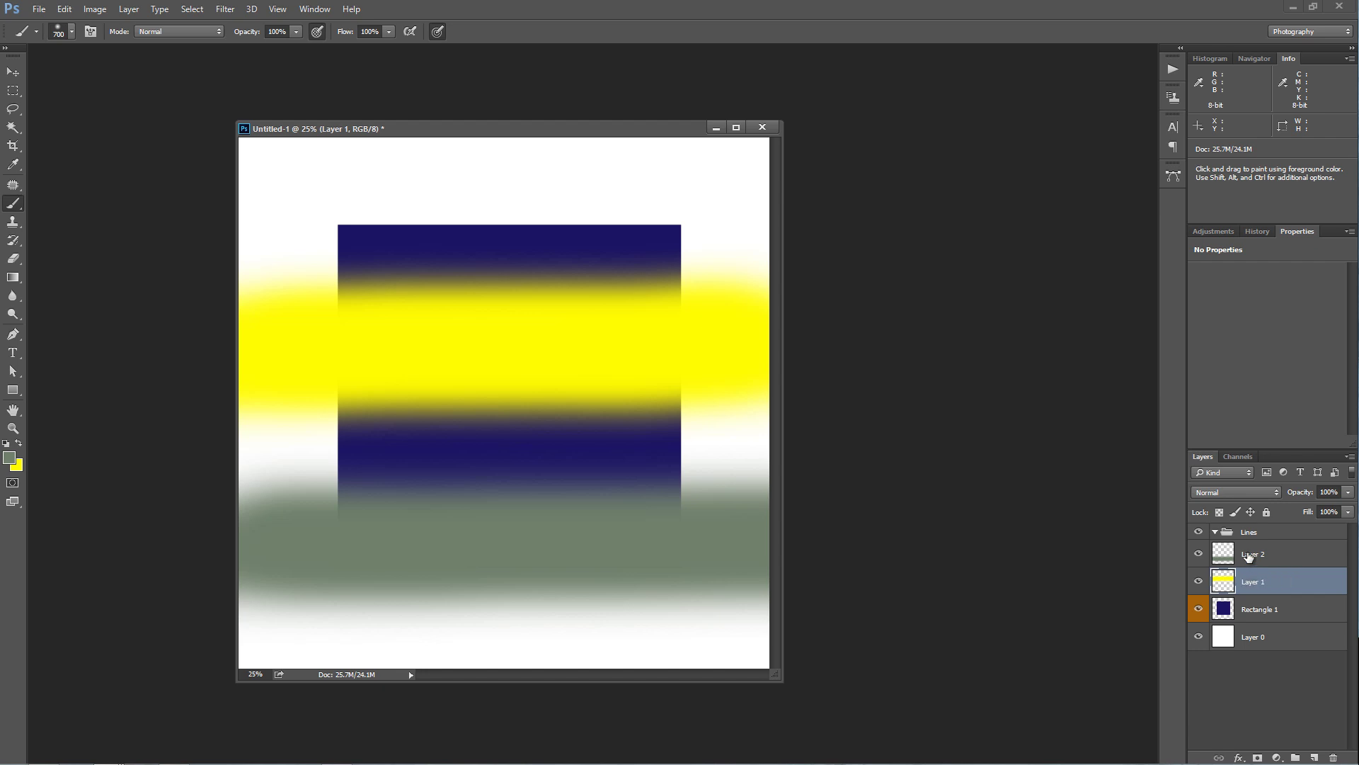
click(1249, 555)
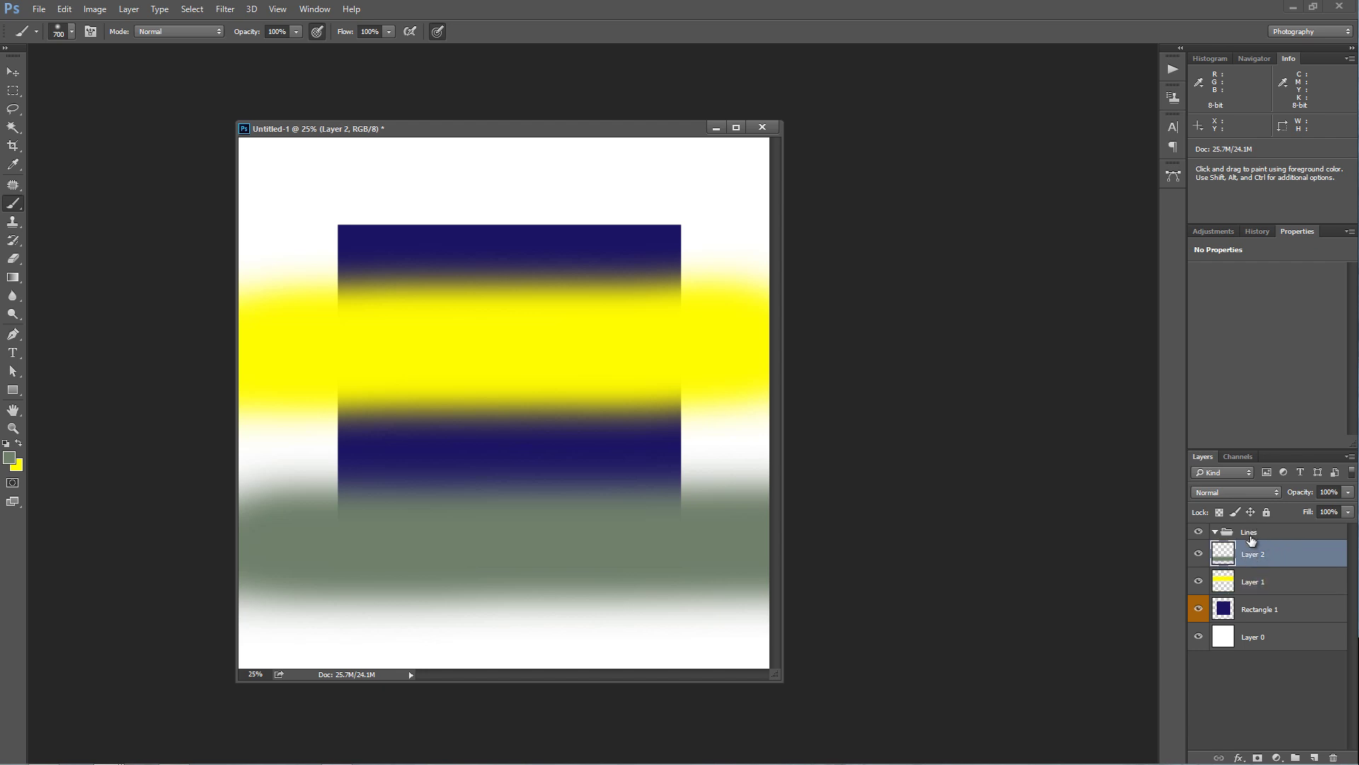
click(1266, 582)
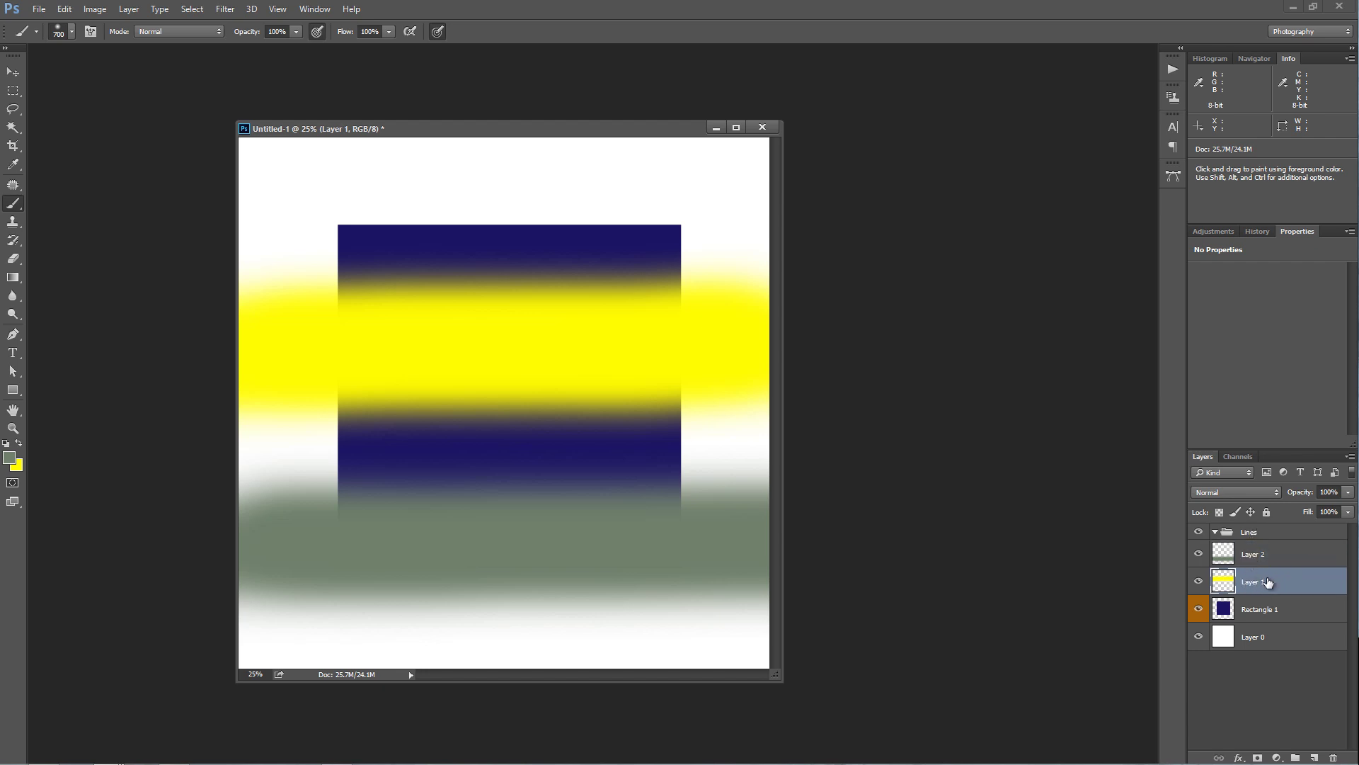
key(shift)
shift+click(1286, 560)
drag(1287, 560, 1278, 536)
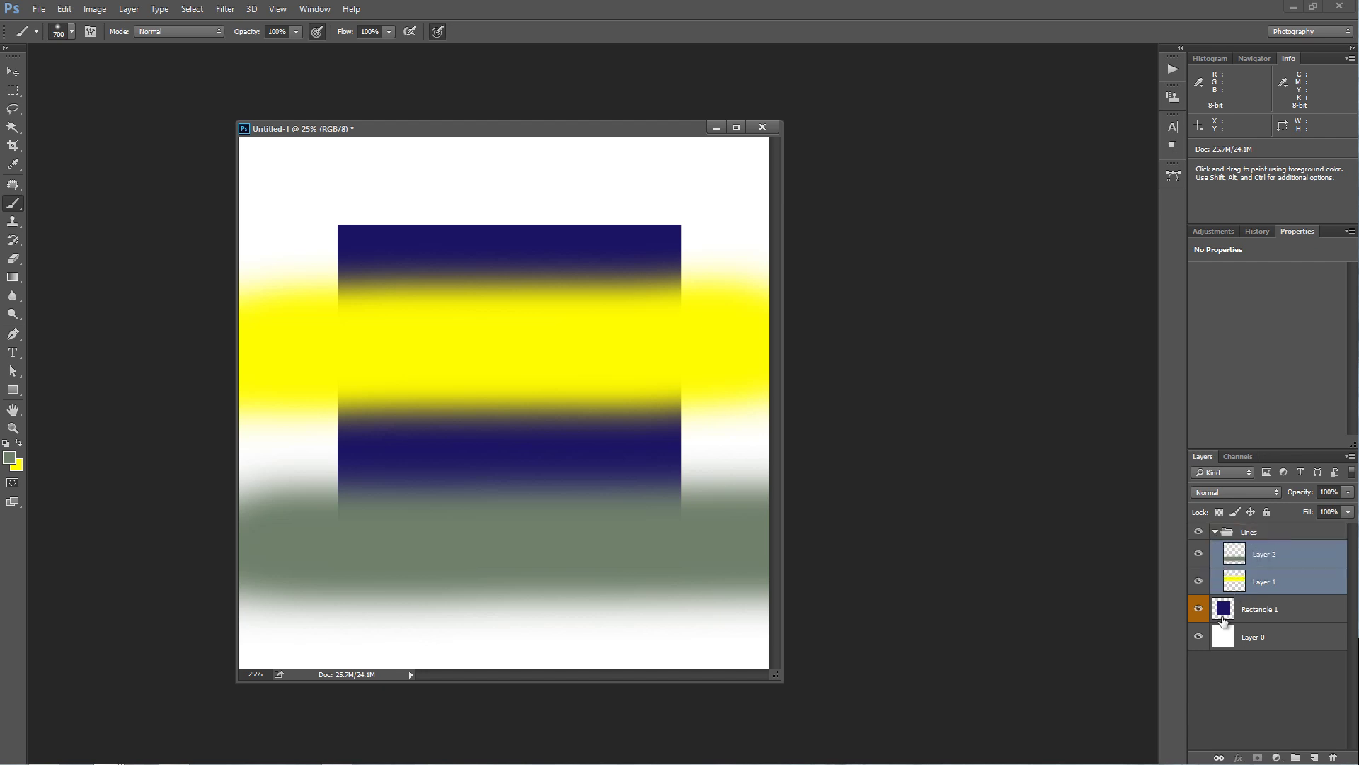
Step: Collapse the Lines group and toggle its visibility off and on, leaving it visible
click(1215, 534)
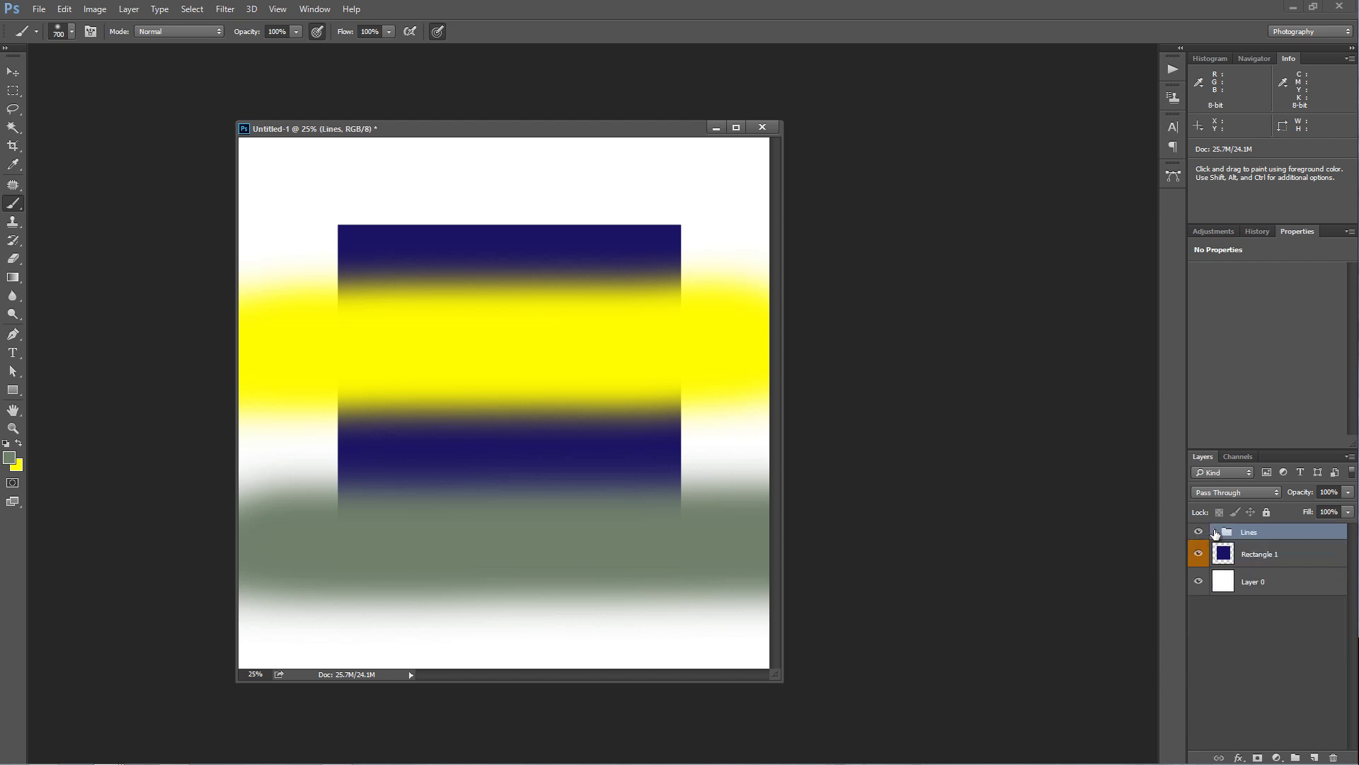
click(1215, 533)
click(1216, 533)
click(1197, 532)
click(1198, 532)
click(1198, 533)
click(1198, 532)
Step: Load the Rectangle 1 layer's outline as a selection and add it as a layer mask to the Lines group
key(alt)
key(alt)
key(alt)
drag(1226, 560, 1223, 556)
drag(1225, 561, 1223, 557)
ctrl+click(1222, 557)
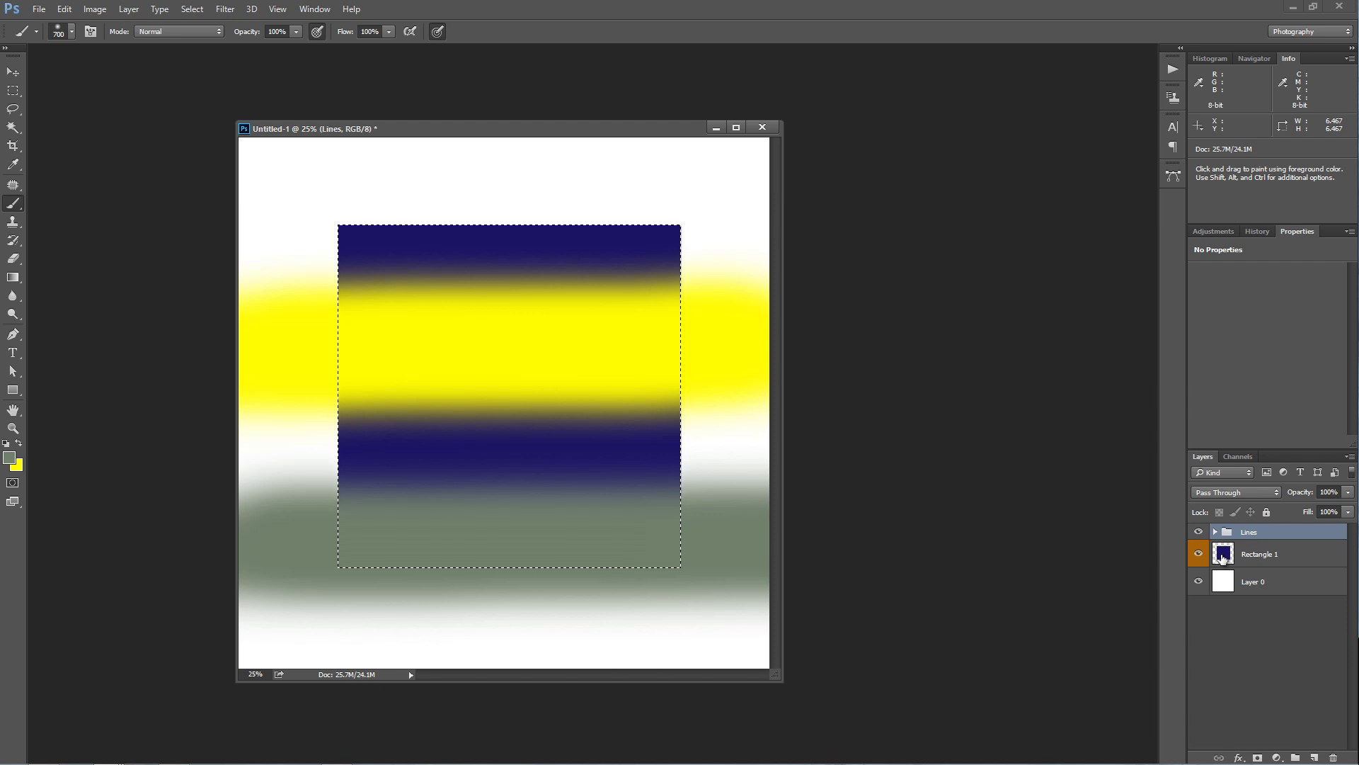
click(1259, 756)
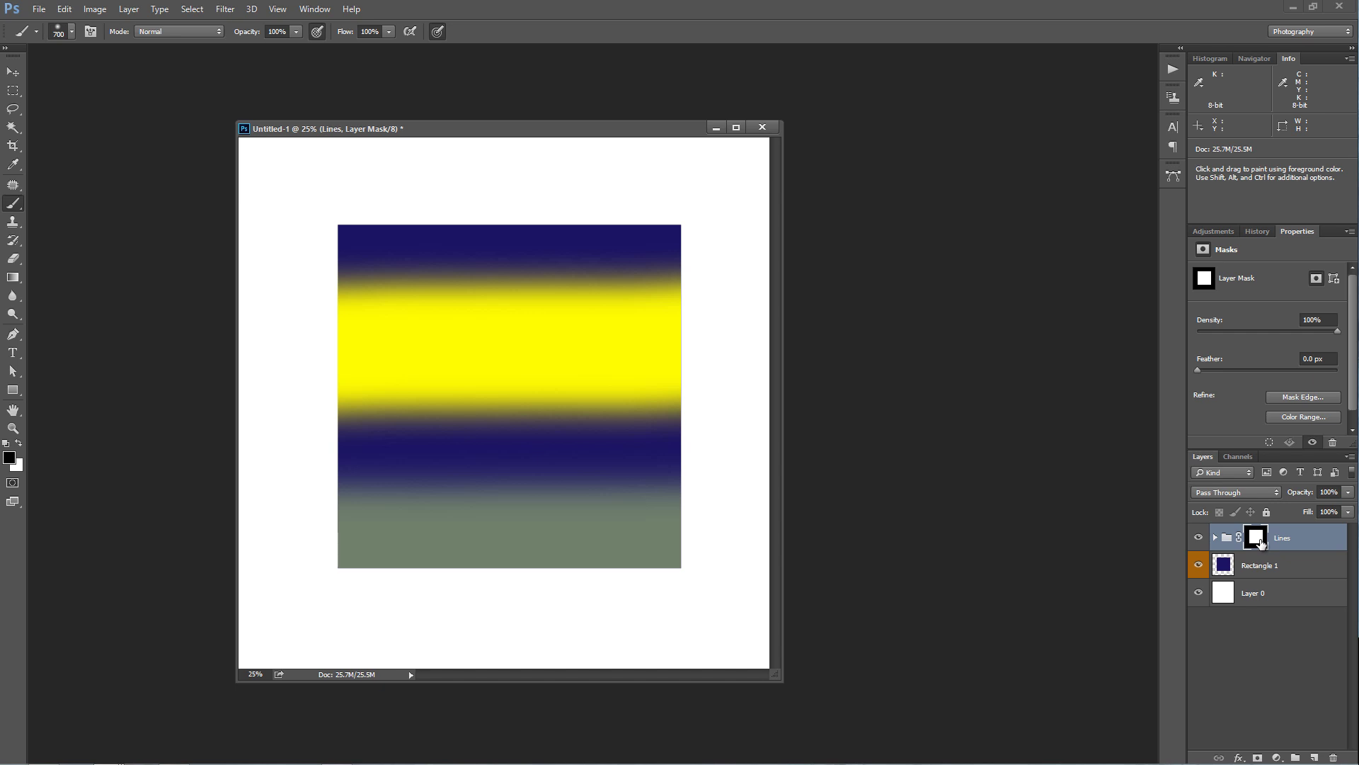
Step: Undo the layer mask on the Lines group and clear the square selection
drag(1261, 543, 1232, 561)
ctrl+click(1224, 559)
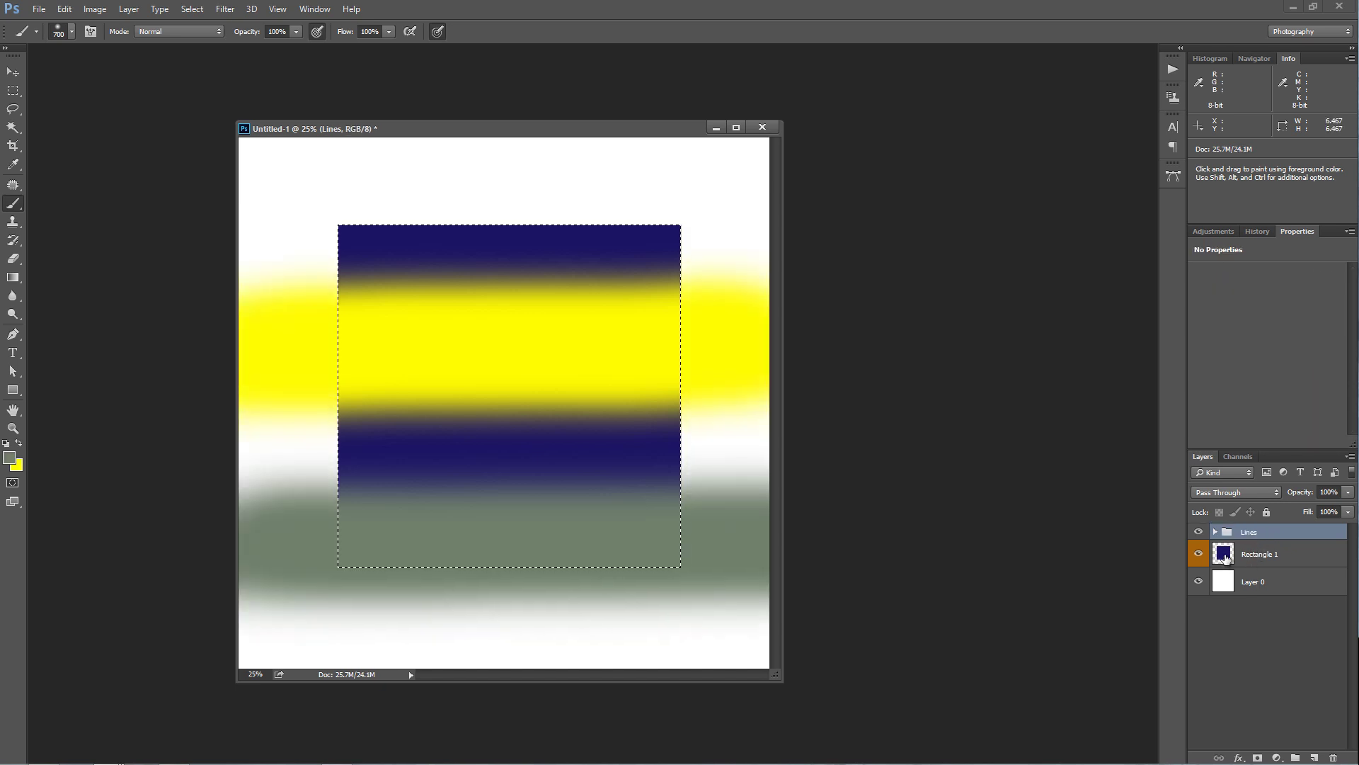
key(ctrl+d)
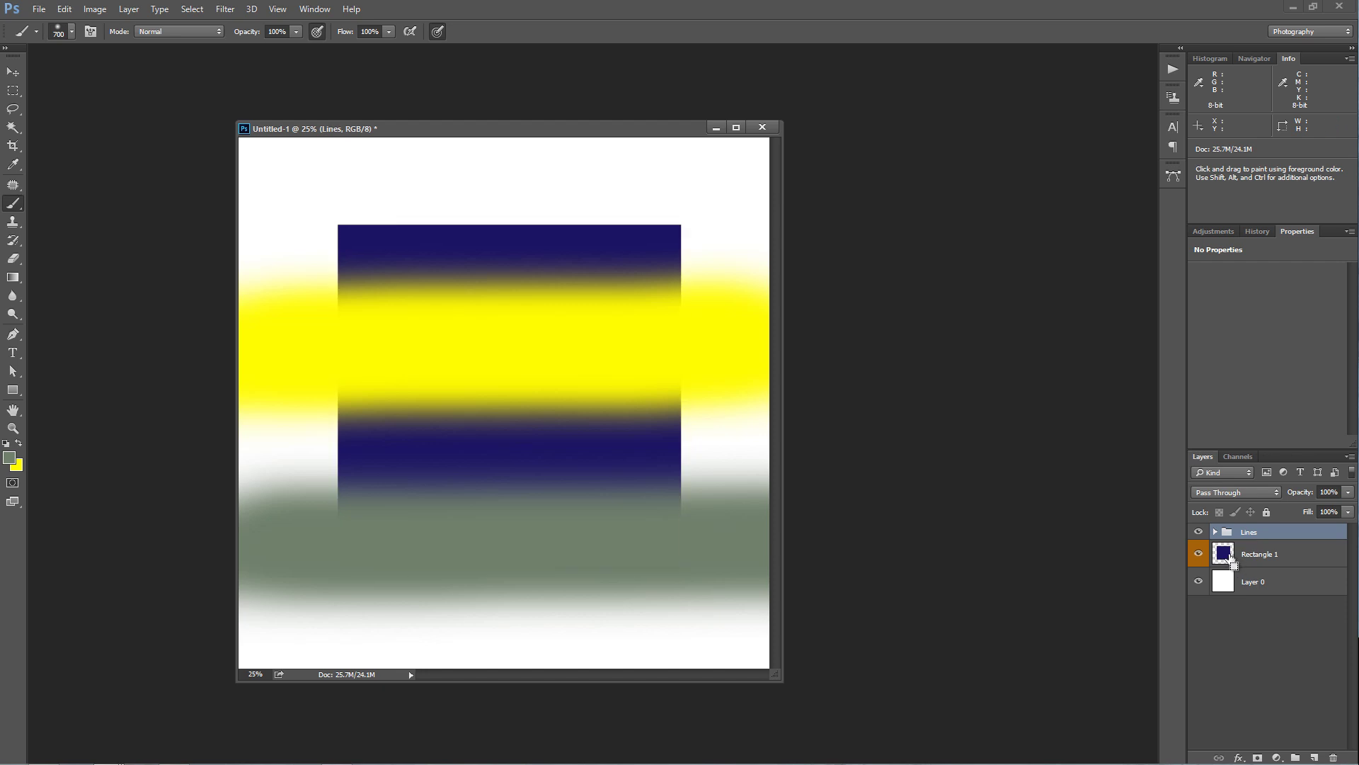
Step: Mask the Lines group to the blue square using a selection loaded from Rectangle 1, keeping the mask active for editing
ctrl+click(1226, 558)
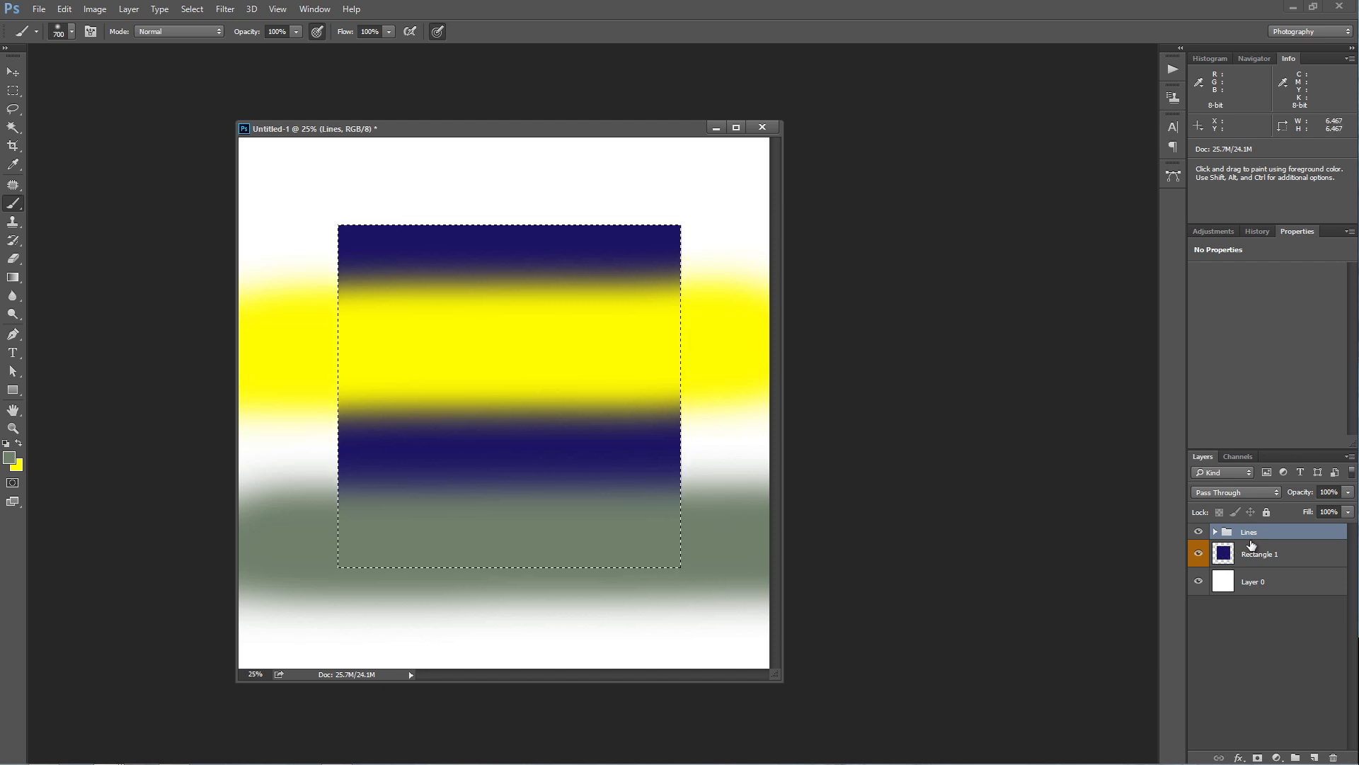
click(1238, 757)
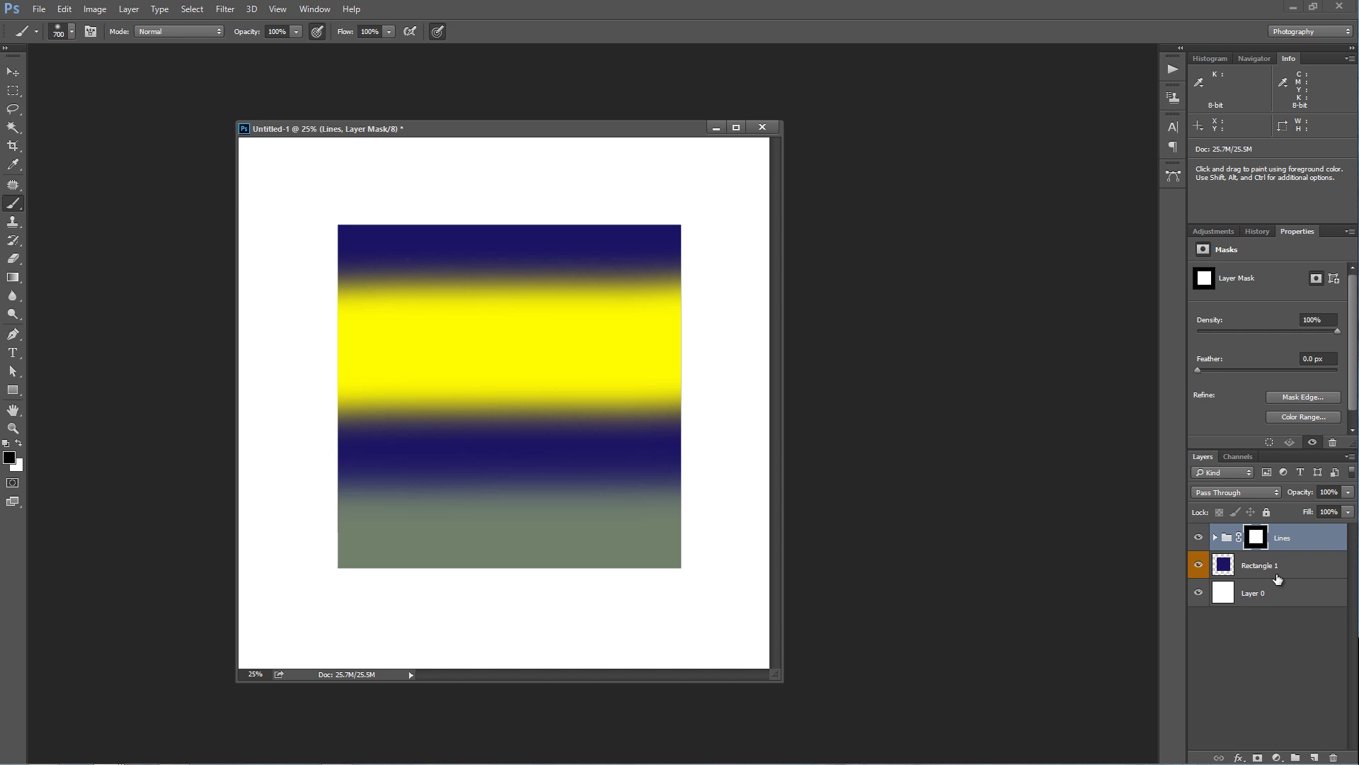
click(1257, 541)
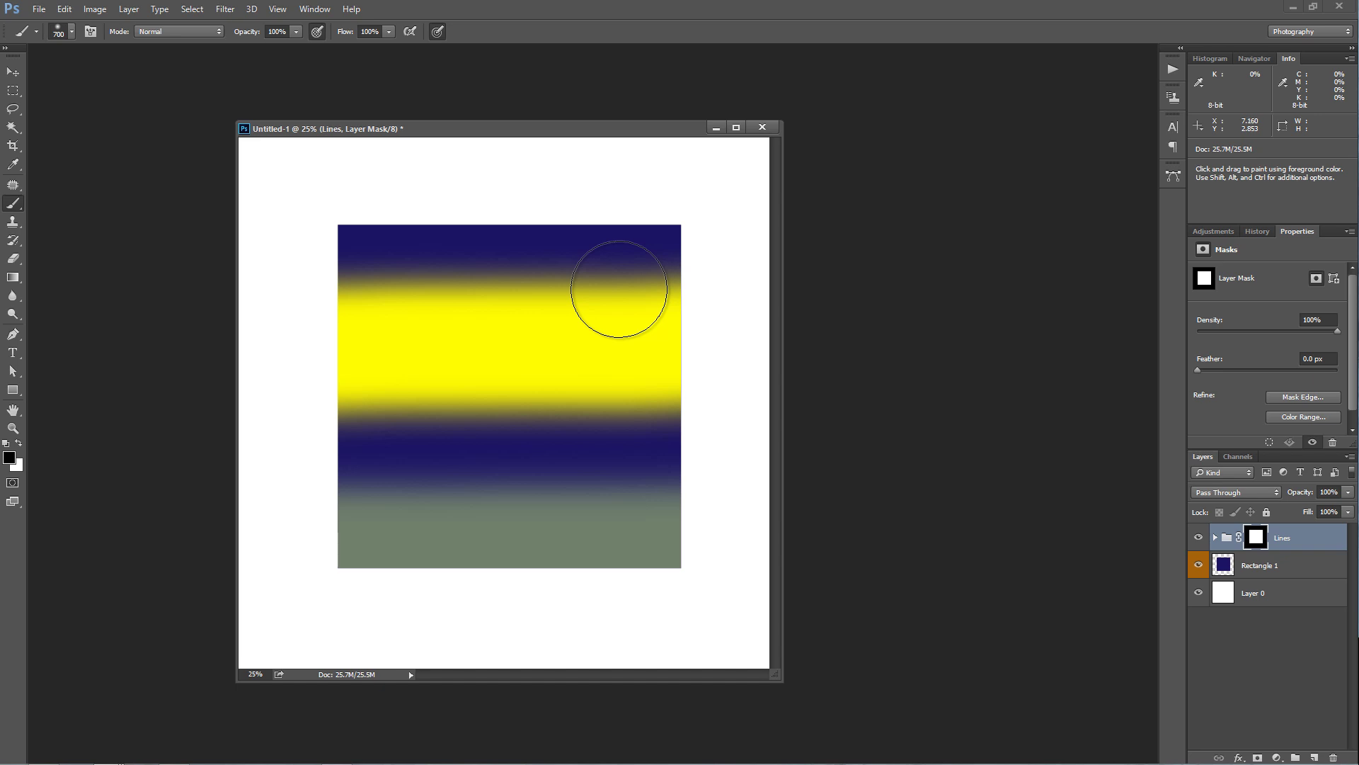
Step: Paint a vertical black stripe down the middle of the Lines group's mask with a 600 px soft brush
key(bracketleft)
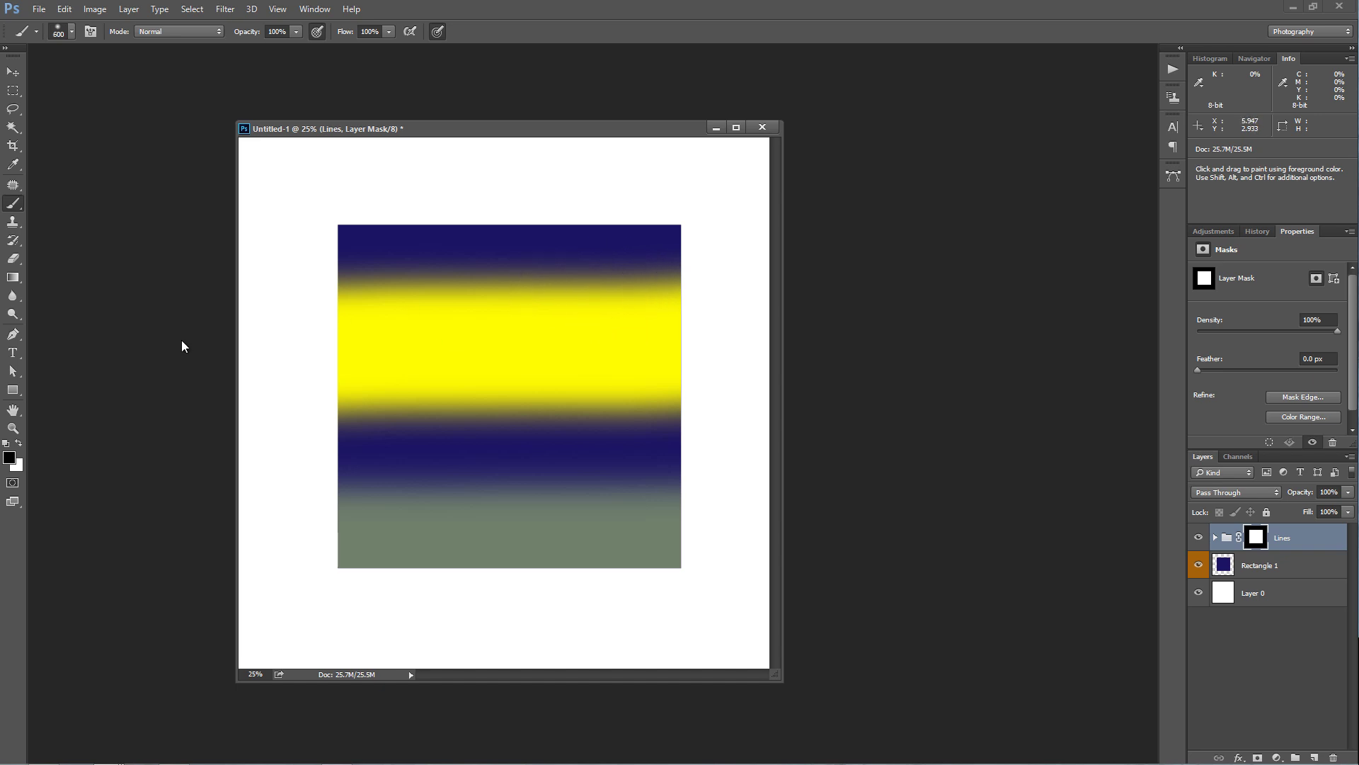
click(9, 456)
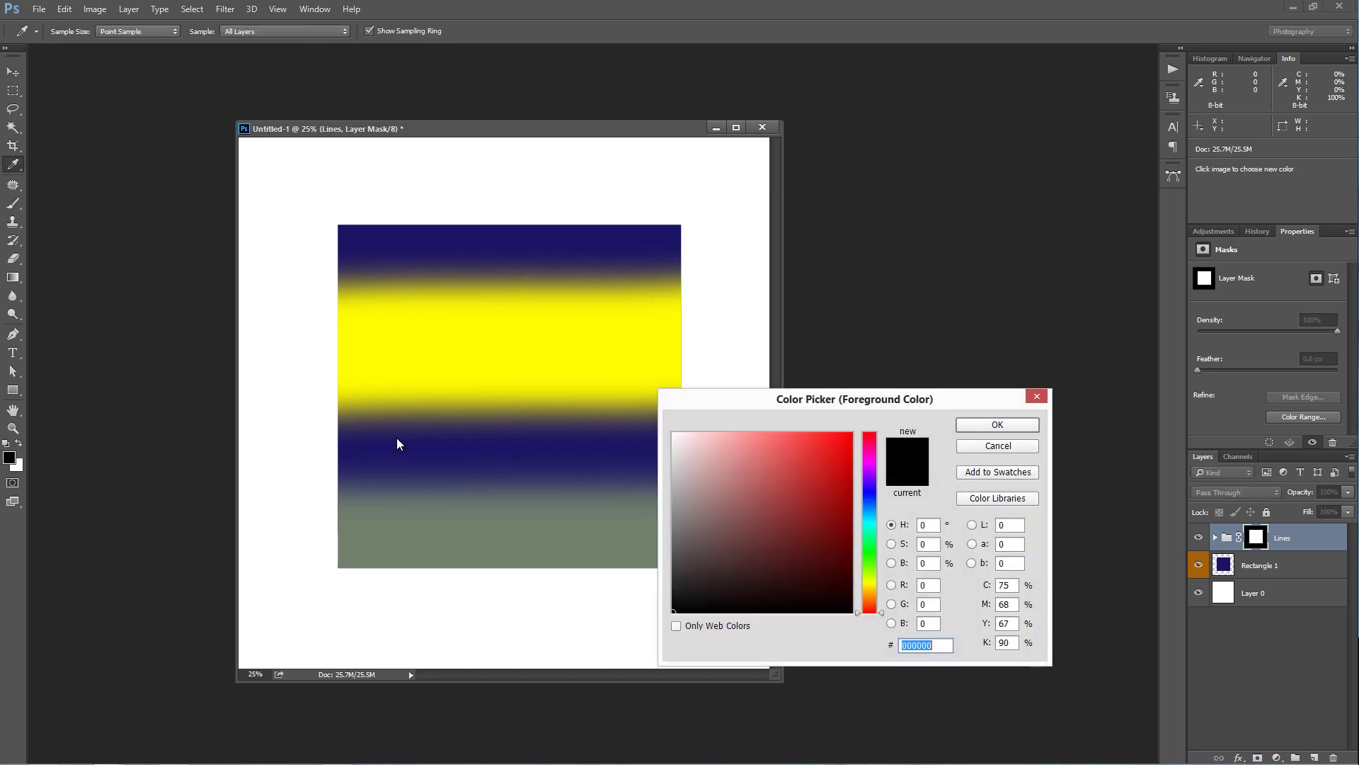
click(998, 444)
drag(516, 306, 522, 658)
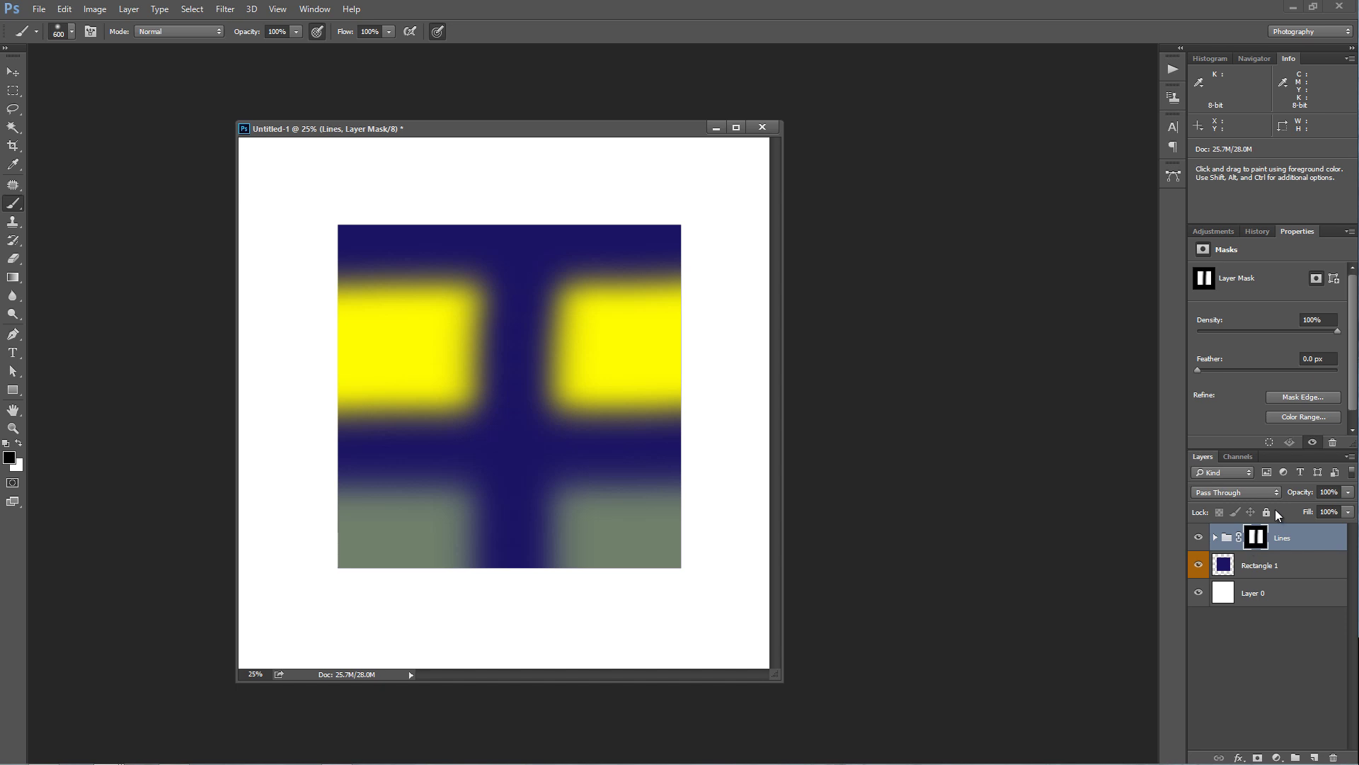
Step: Disable the Lines group's layer mask to compare the unmasked stripes, and enable it again
key(shift)
shift+click(1257, 539)
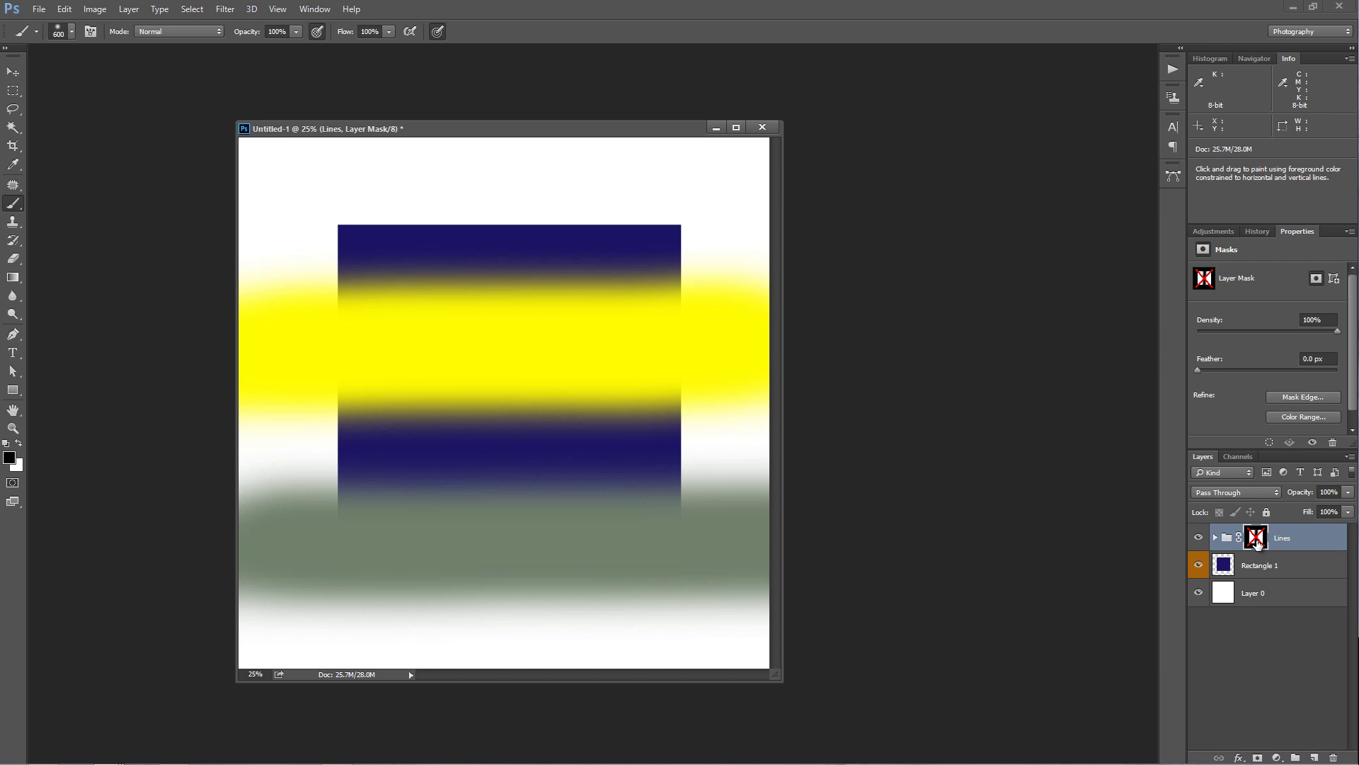
shift+click(1257, 541)
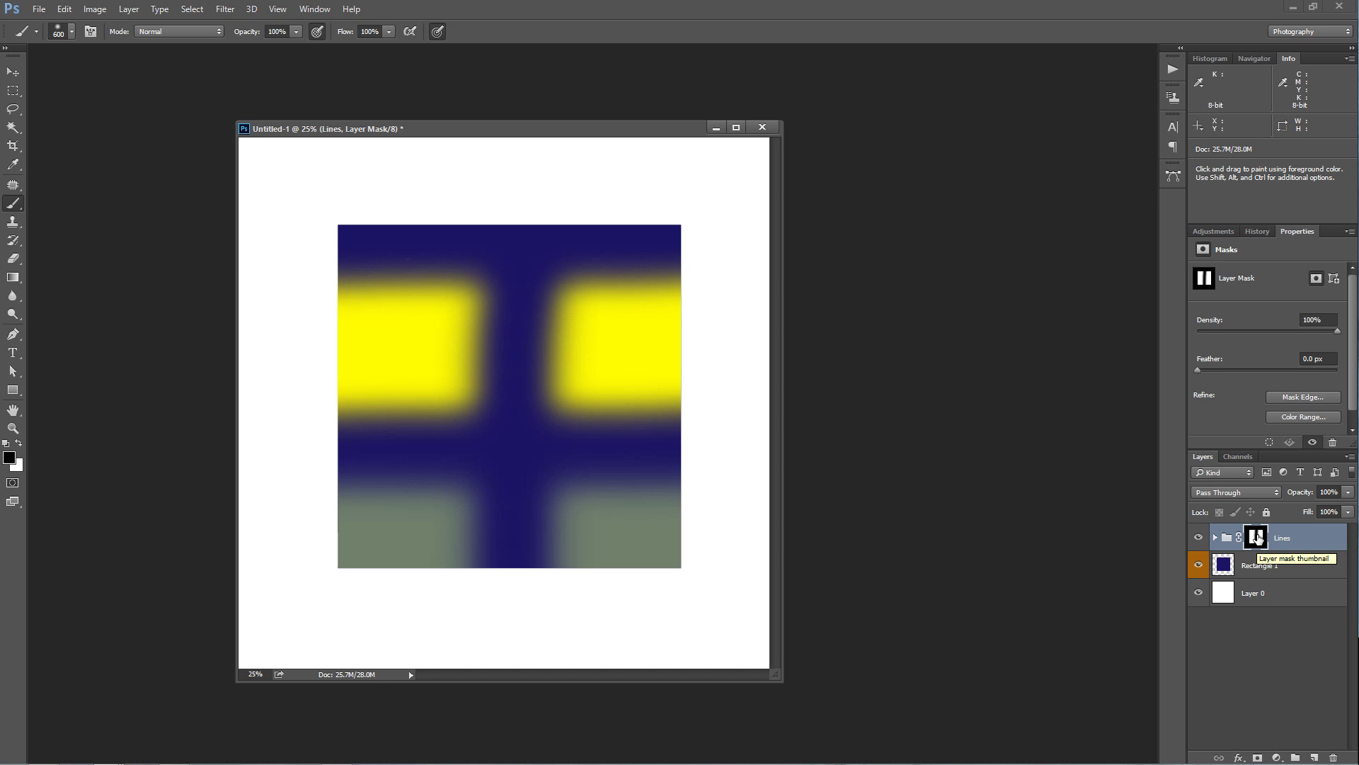
Step: With the Lines mask shown as a red overlay, paint one black dab over each of the four remaining stripe segments
key(x)
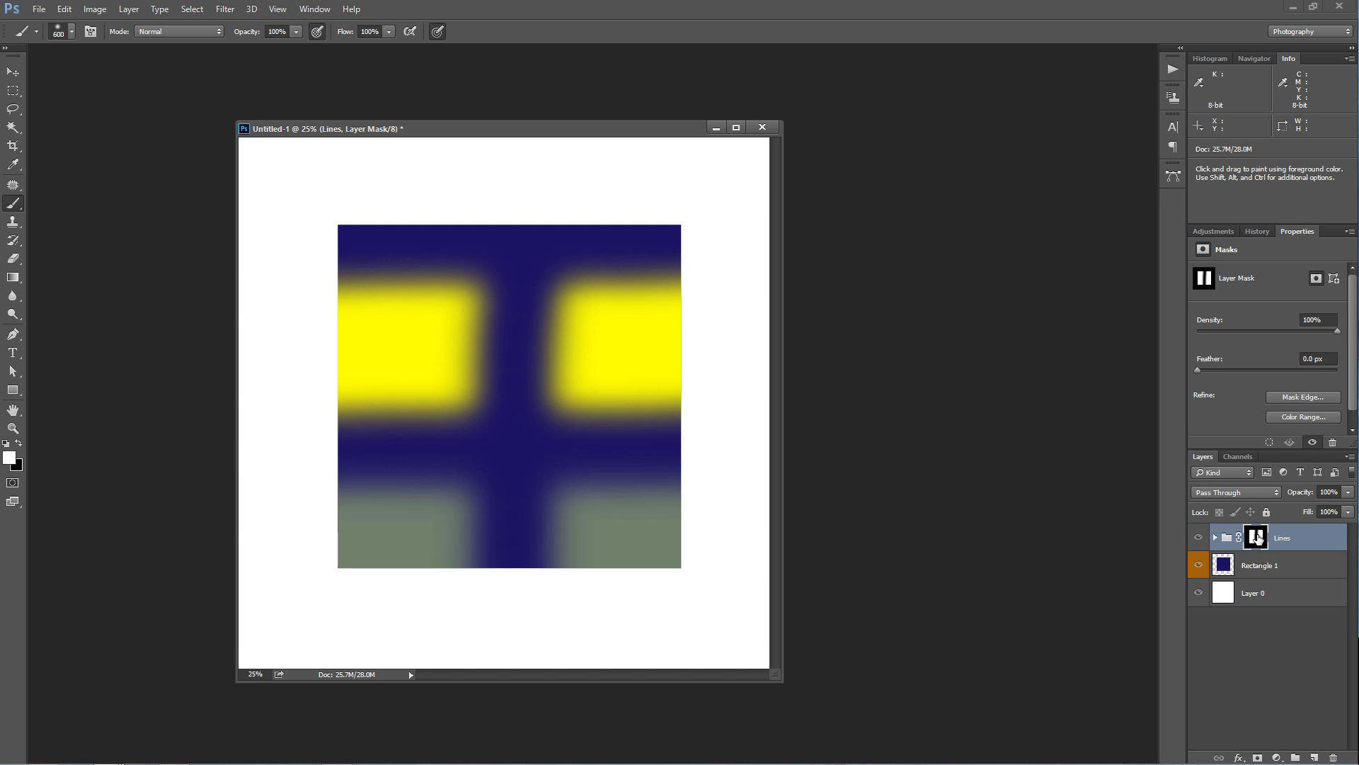
alt+shift+click(1257, 540)
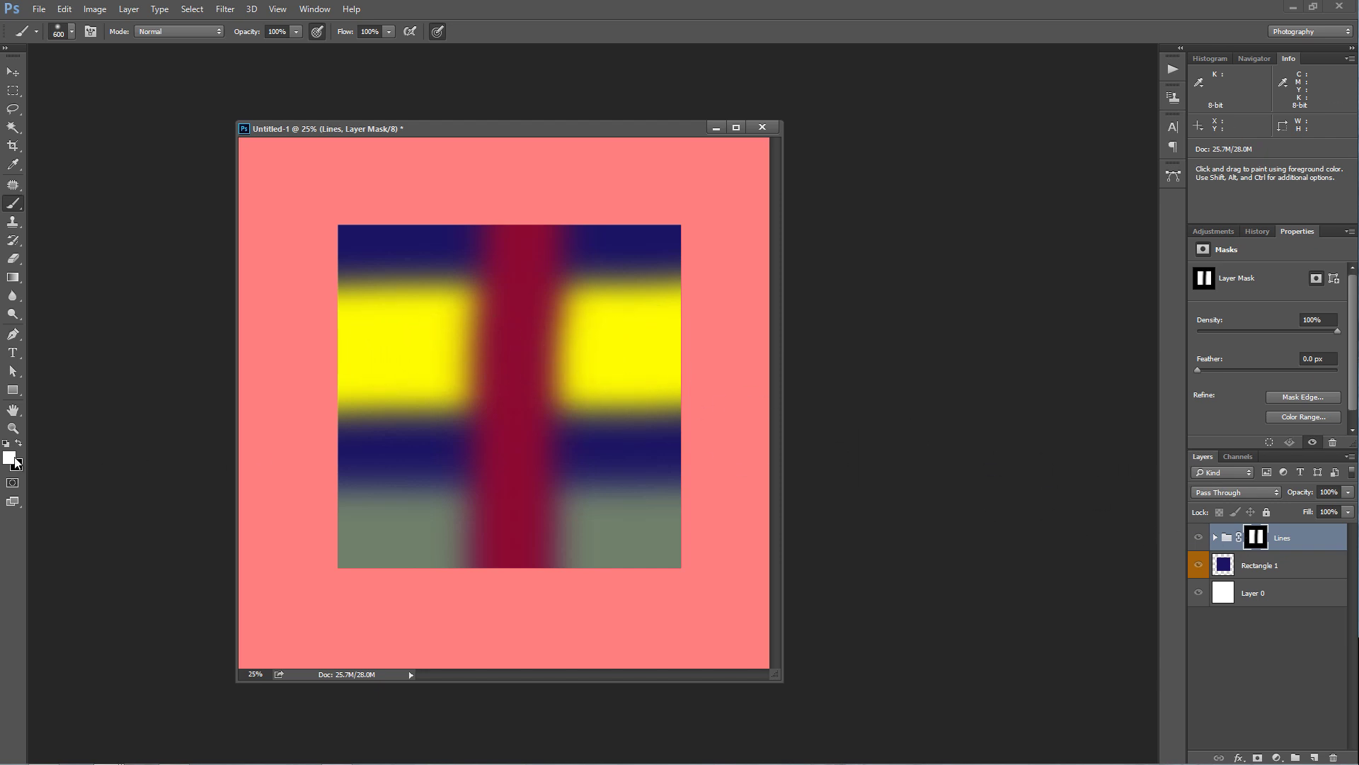
key(x)
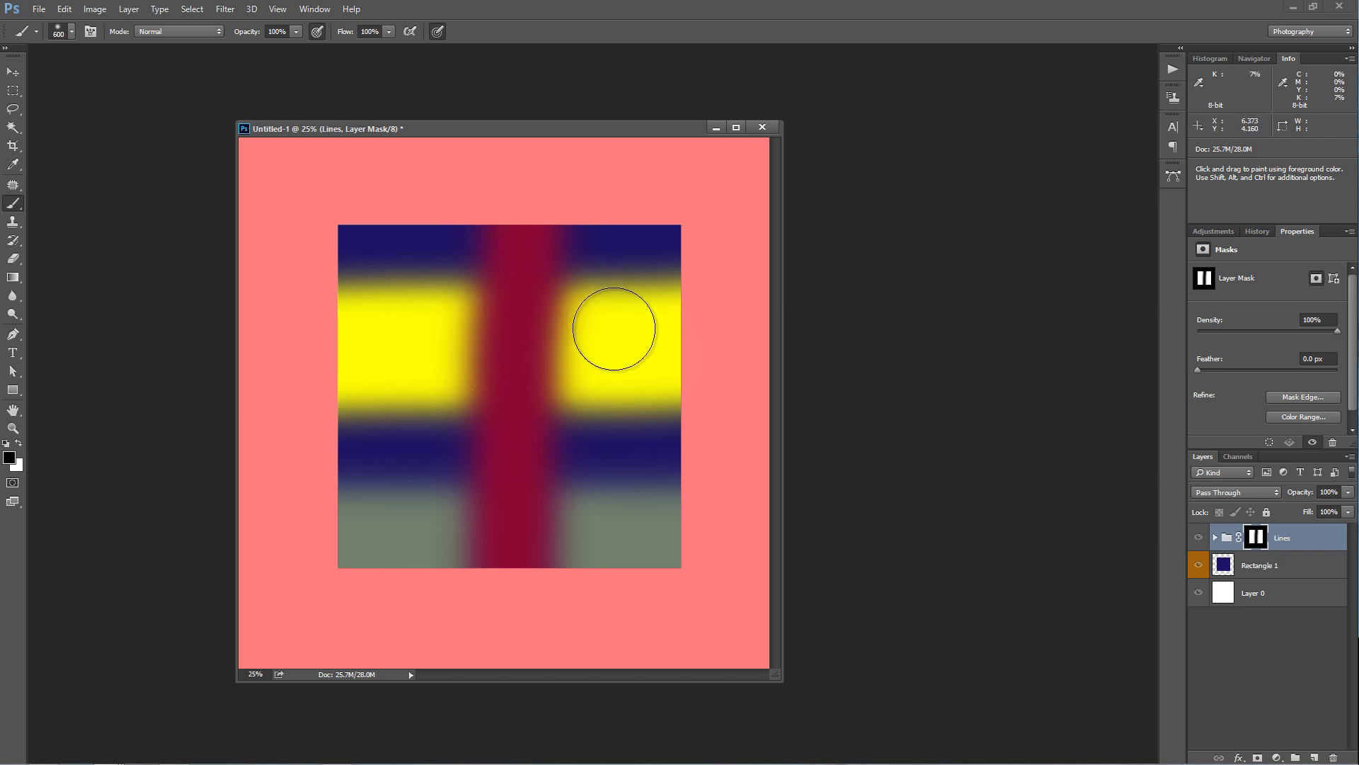
click(624, 343)
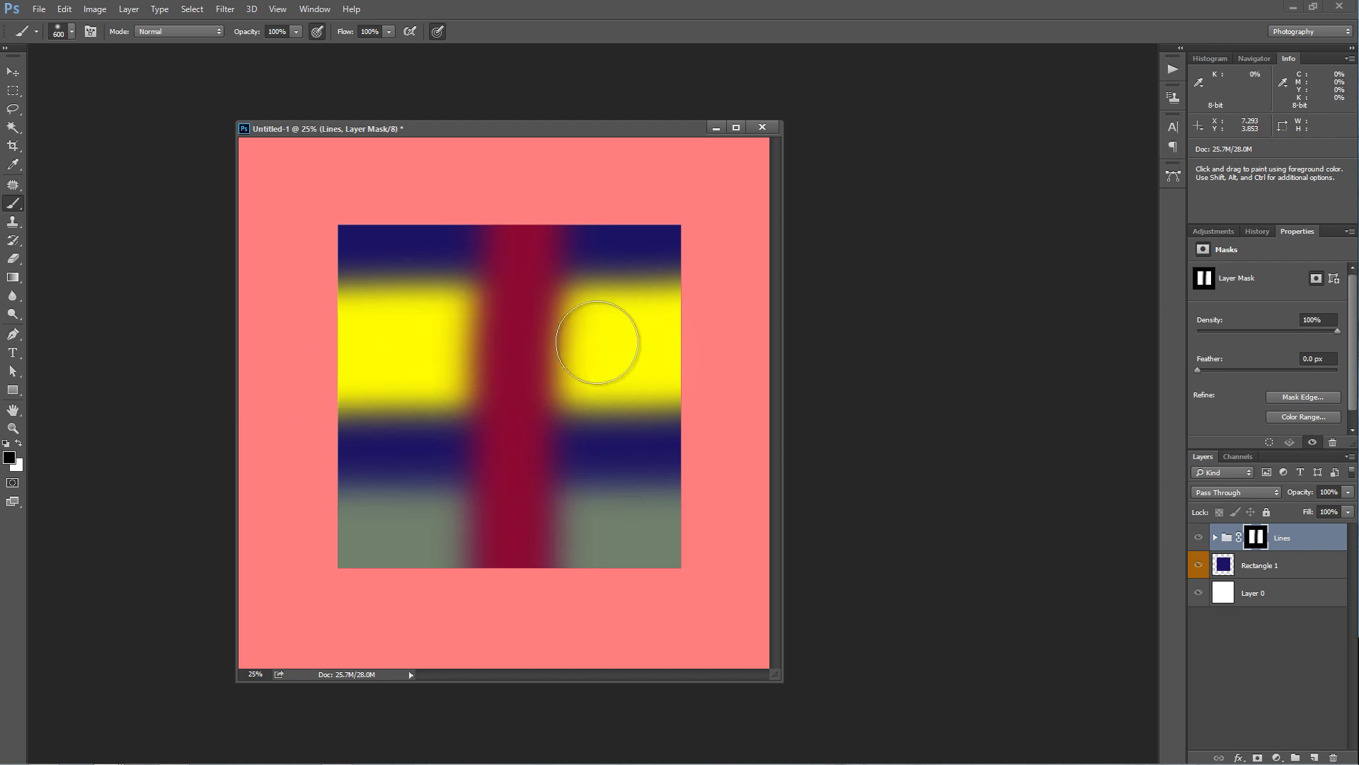
click(400, 343)
click(399, 525)
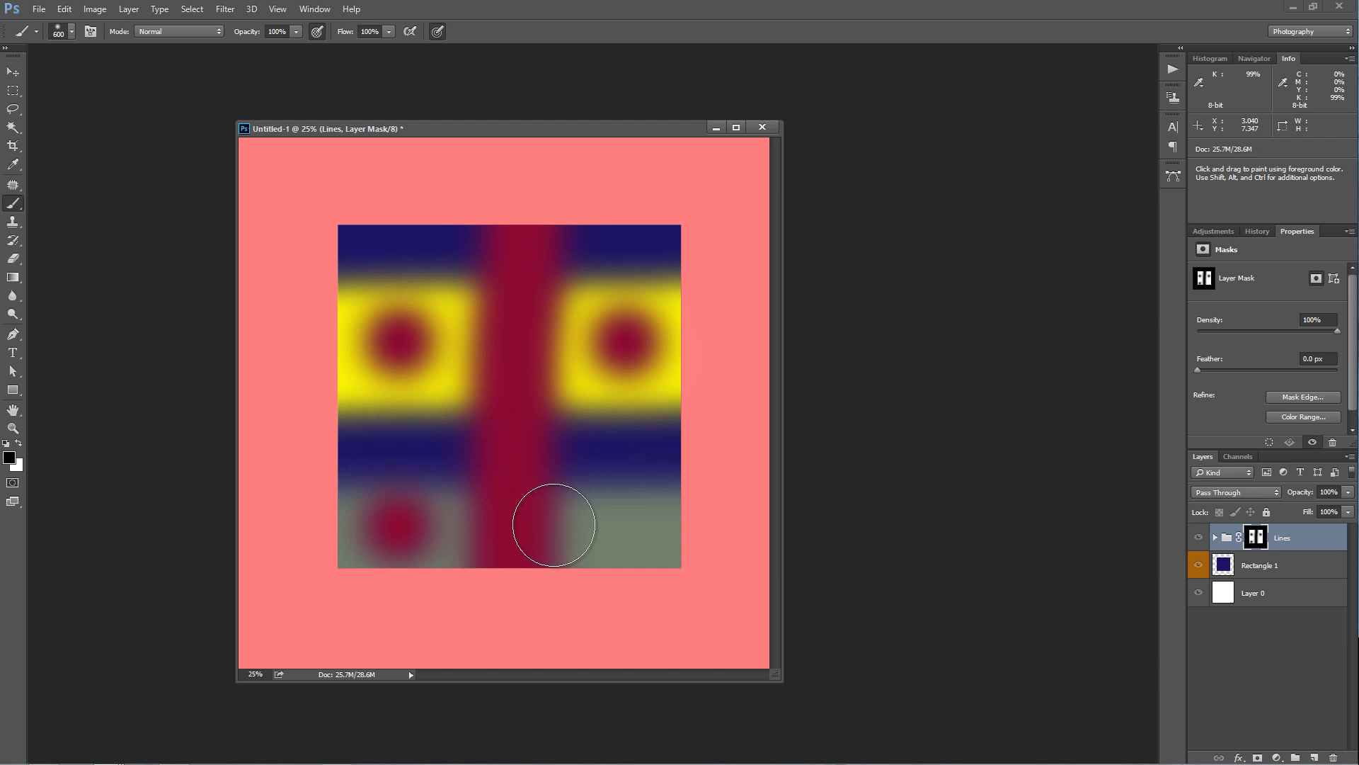
click(639, 522)
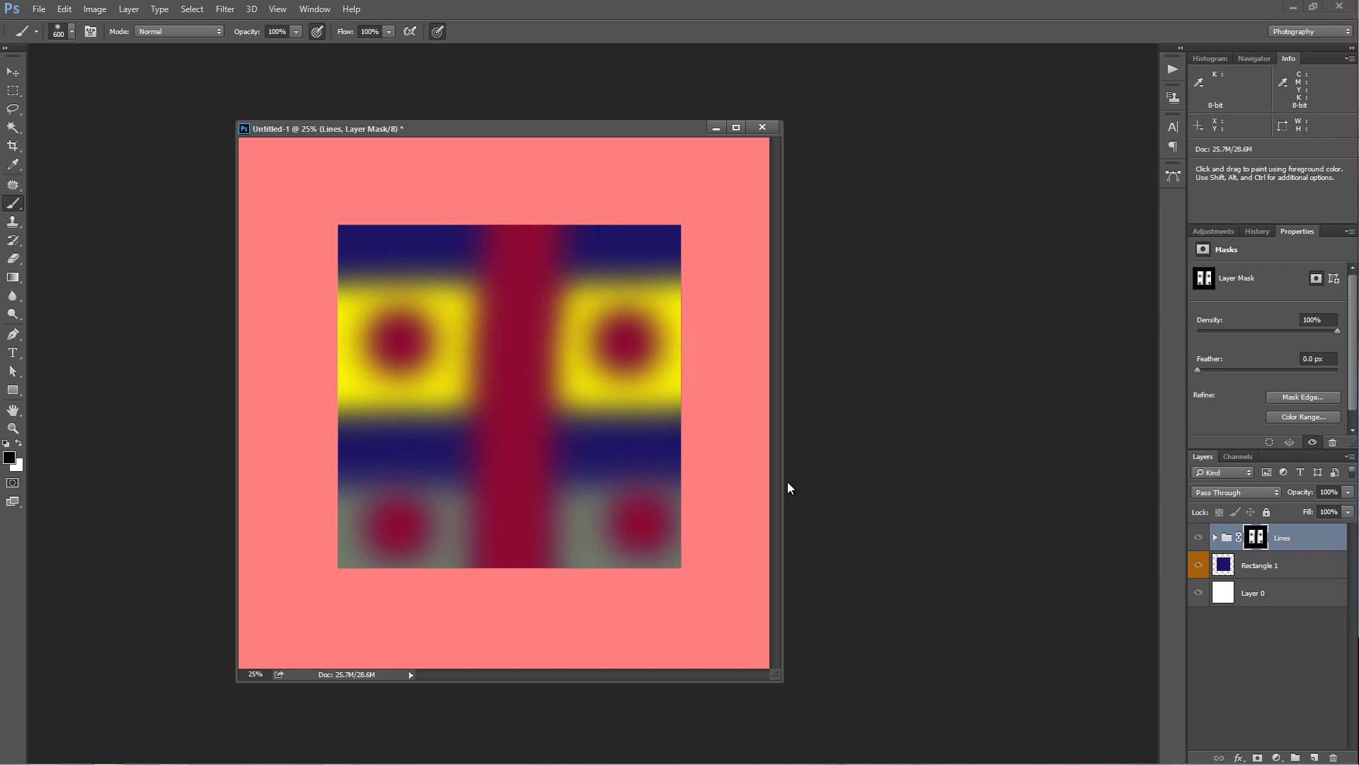
key(backslash)
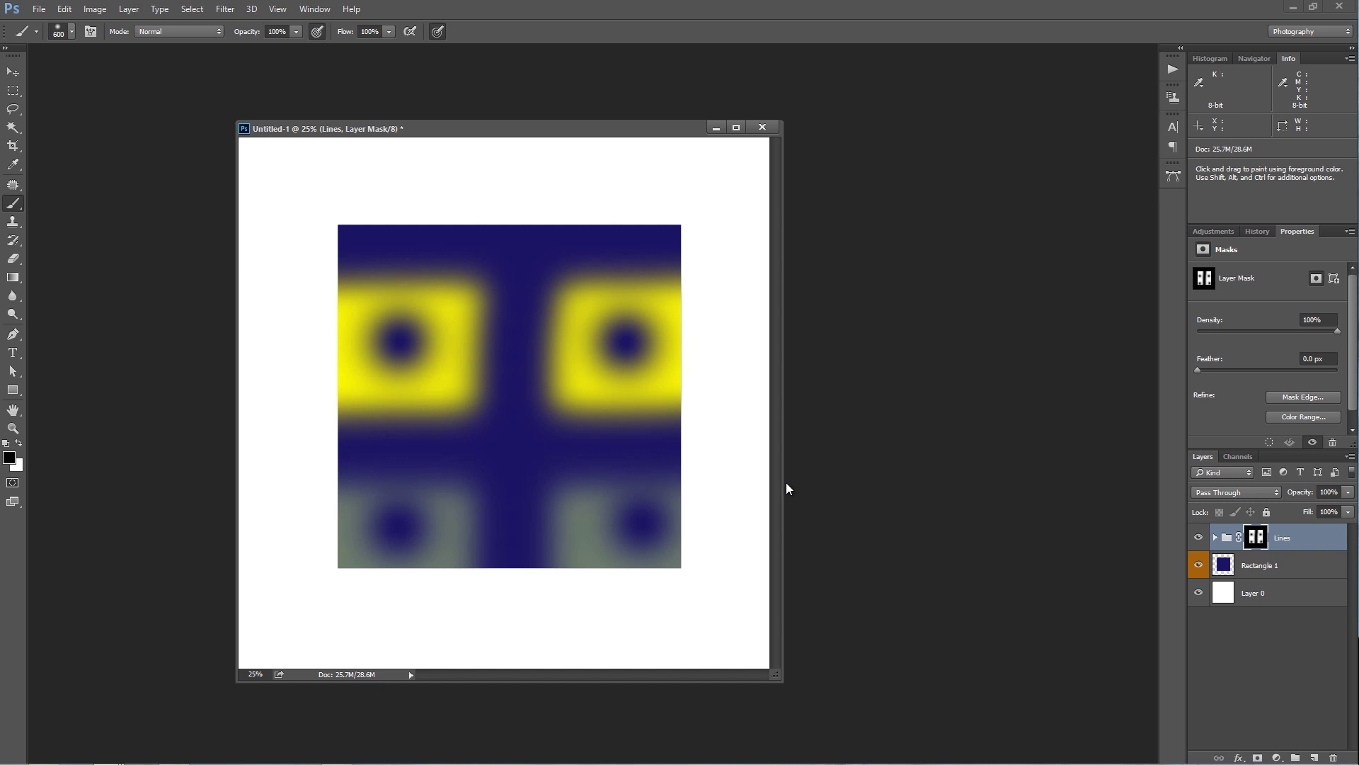
Step: Switch the foreground colour to white and brush over the Lines mask to reveal both stripes across the full canvas width
click(21, 444)
click(20, 443)
click(20, 444)
click(21, 444)
key(x)
key(x)
key(x)
key(x)
key(x)
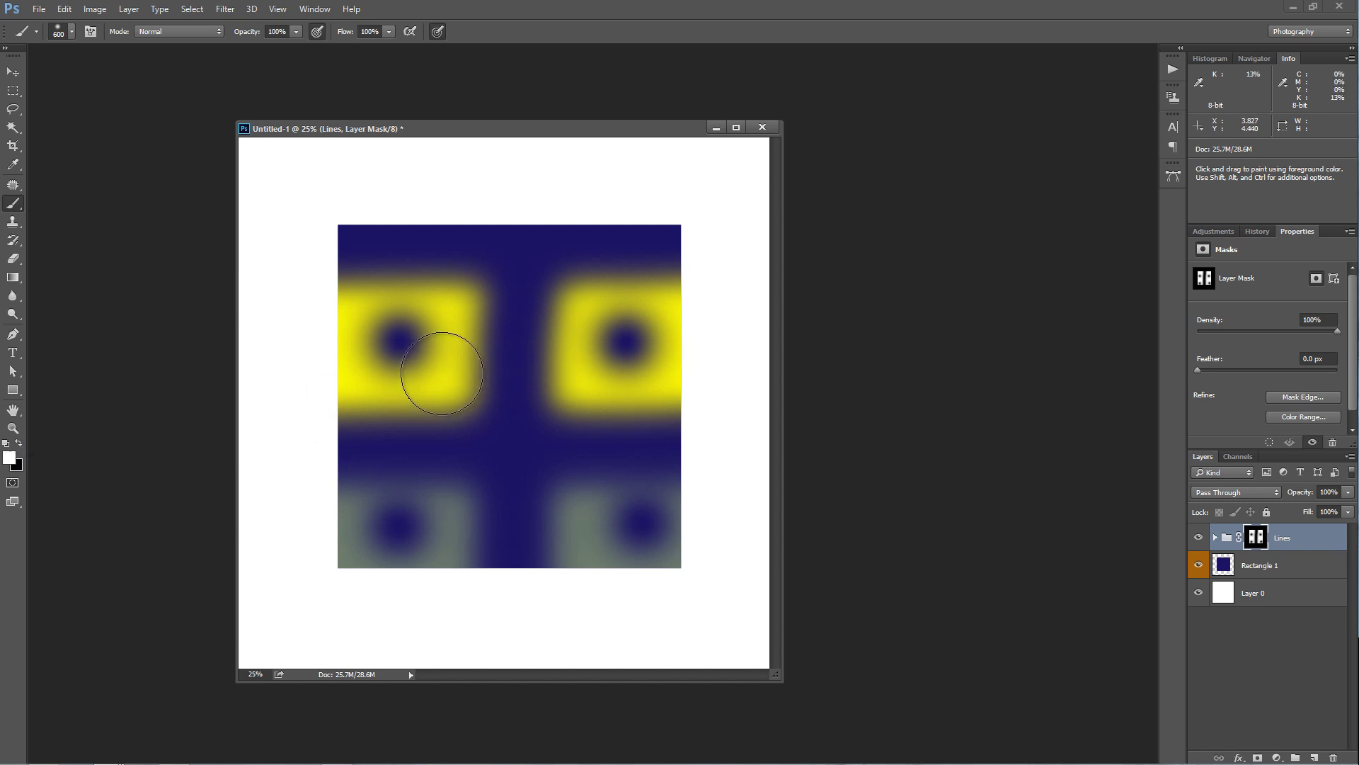
key(x)
key(x)
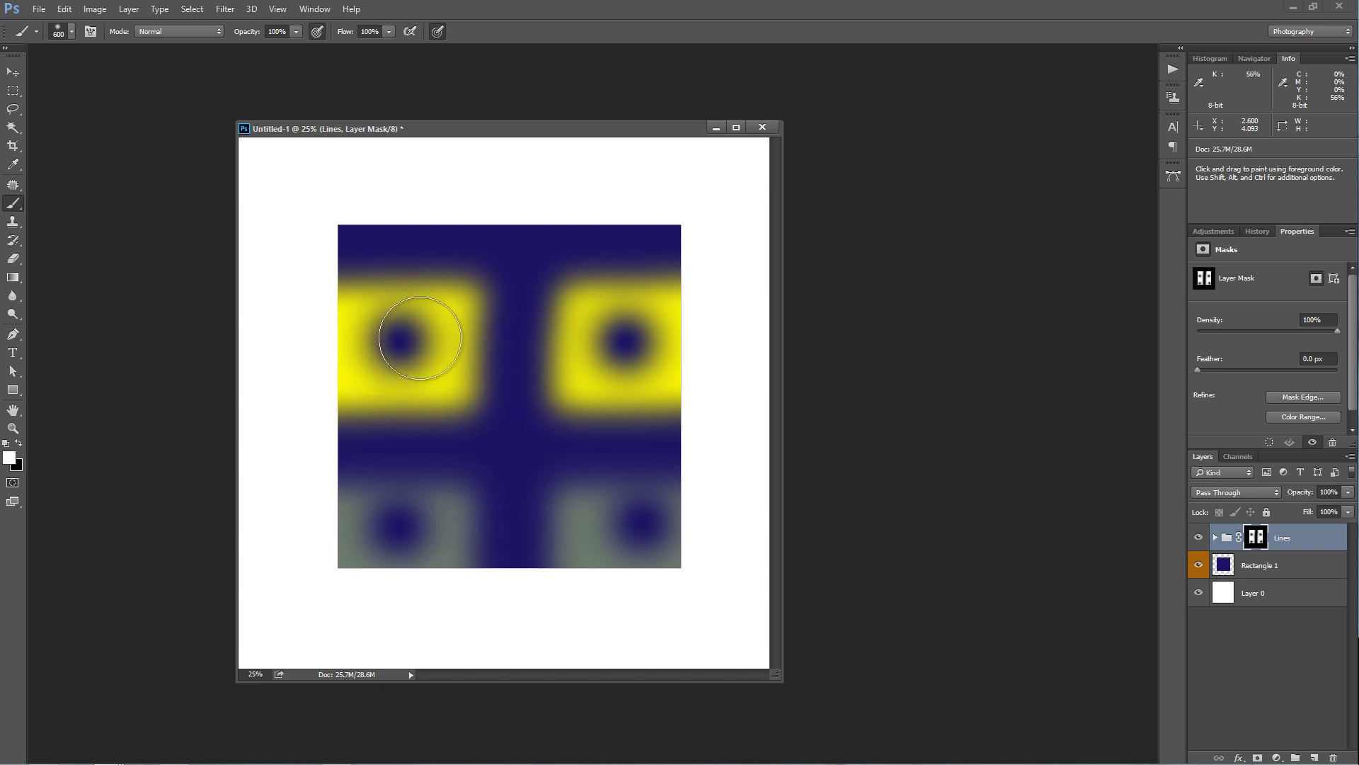
mouse_move(420, 338)
mouse_down()
mouse_move(363, 341)
mouse_move(390, 361)
mouse_move(272, 353)
mouse_move(593, 315)
mouse_move(578, 340)
mouse_move(655, 347)
mouse_move(385, 354)
mouse_move(717, 381)
mouse_move(503, 329)
mouse_move(611, 376)
mouse_move(669, 526)
mouse_move(651, 554)
mouse_move(286, 570)
mouse_move(599, 520)
mouse_move(54, 523)
mouse_move(777, 571)
mouse_move(676, 584)
mouse_move(613, 547)
mouse_move(361, 516)
mouse_up()
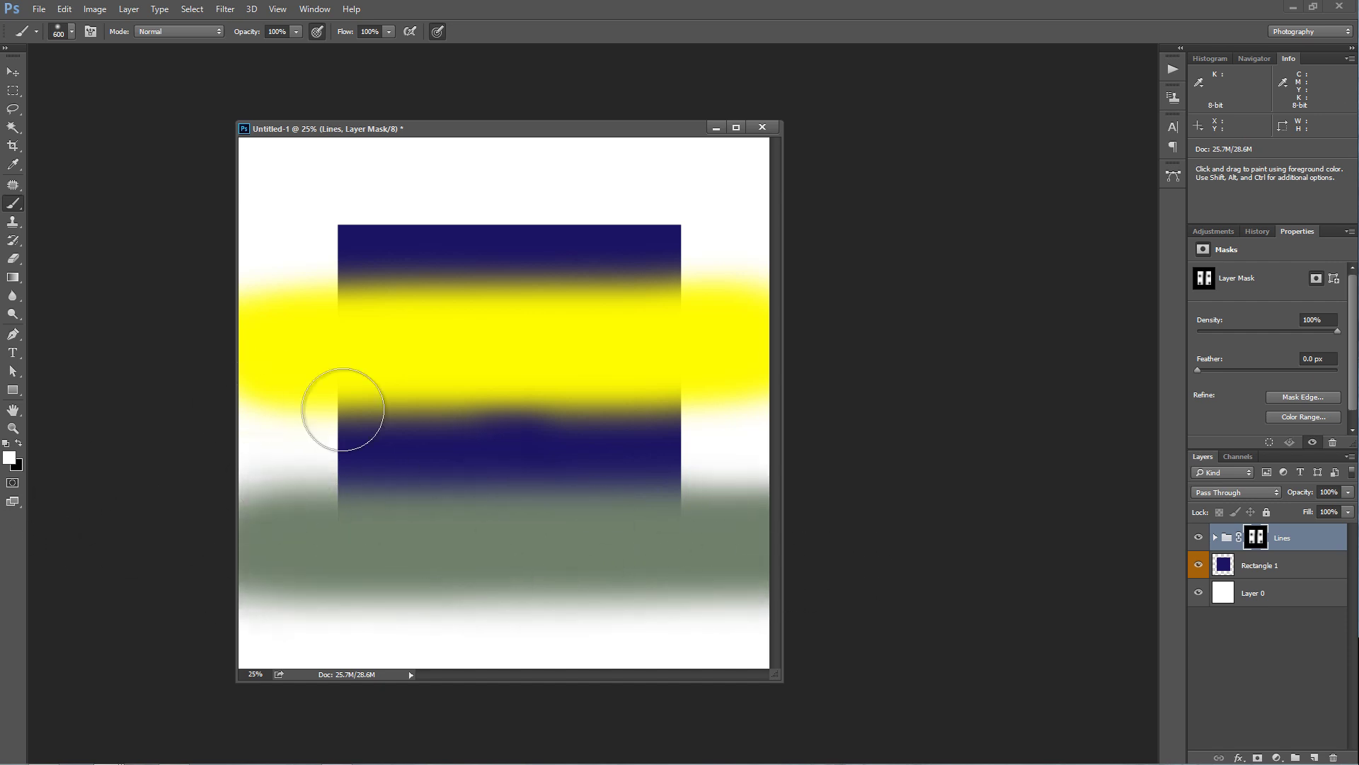
Step: Paint two crossing diagonal strokes in black on the Lines mask, hiding an X shape across both stripes
key(x)
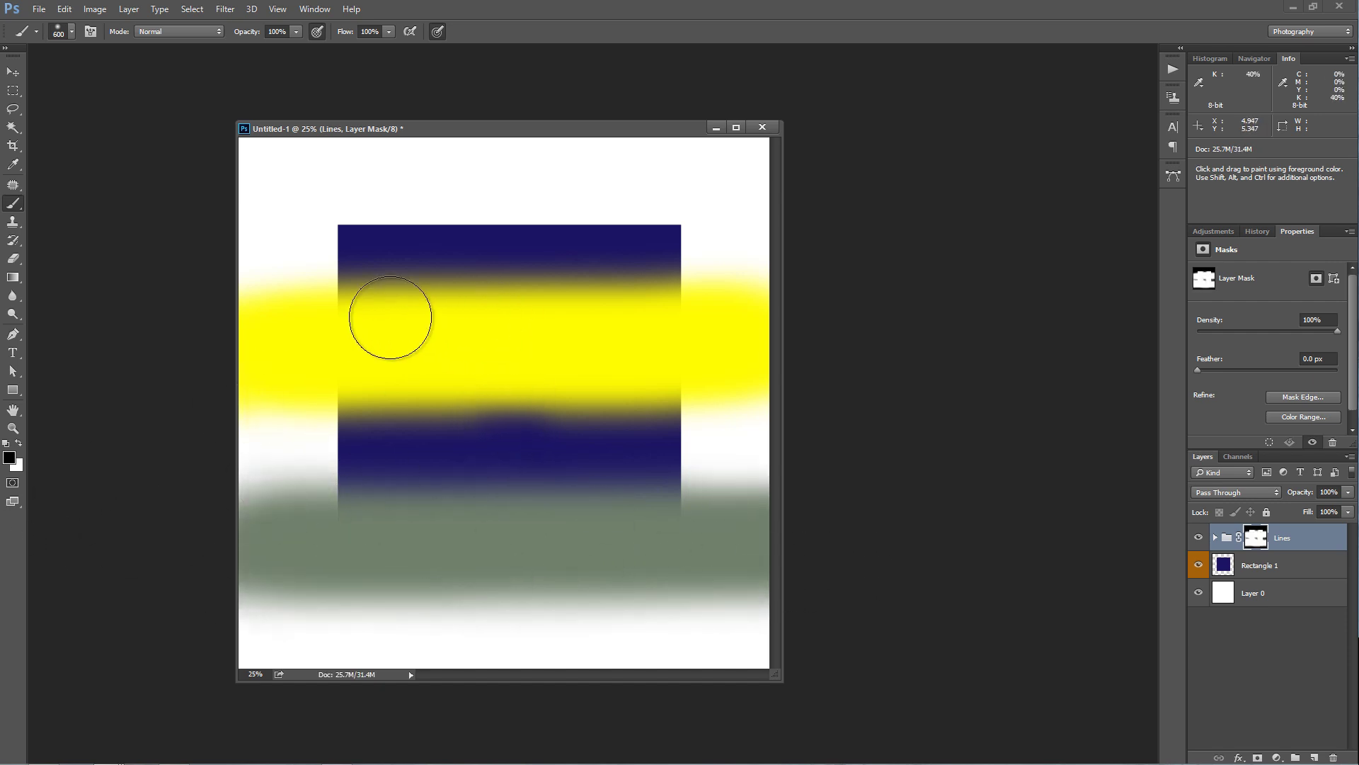
mouse_move(390, 317)
mouse_down()
mouse_move(600, 551)
mouse_move(744, 658)
mouse_up()
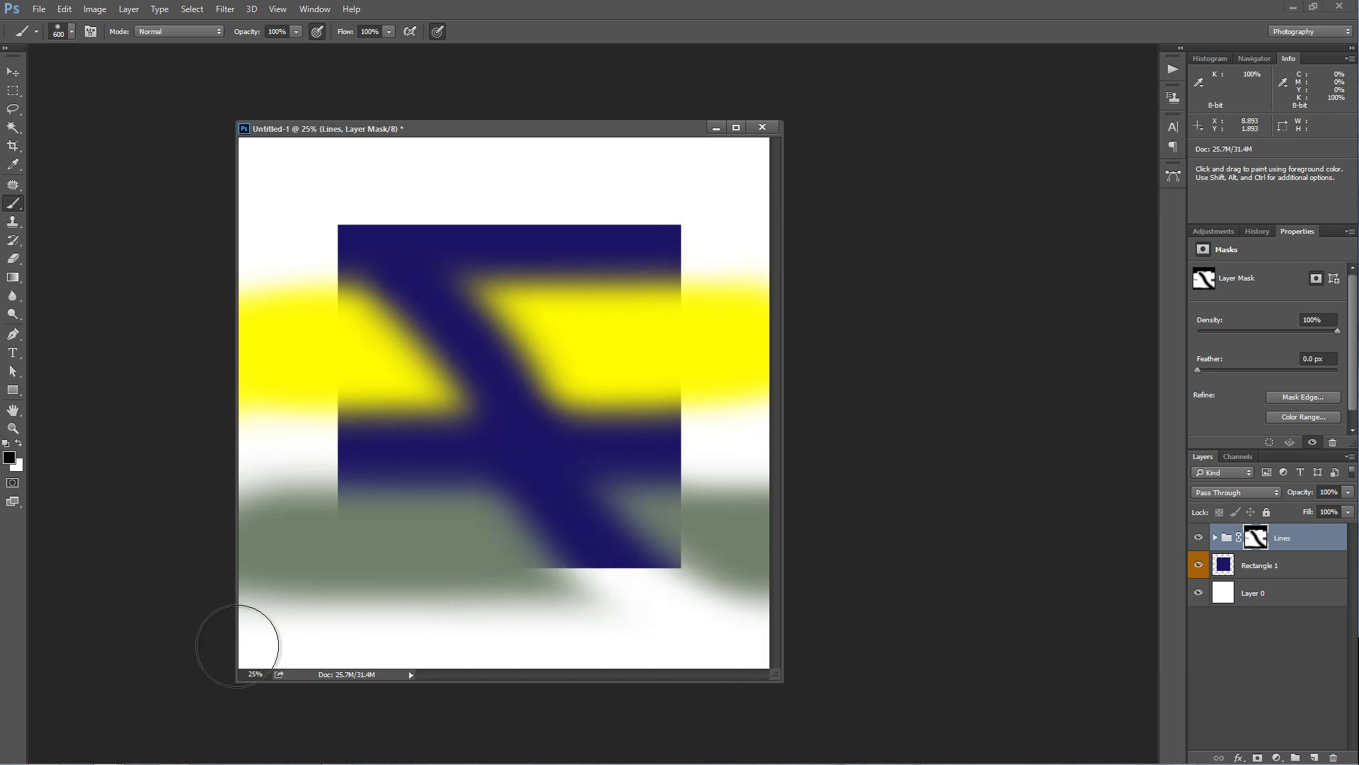
drag(687, 298, 291, 616)
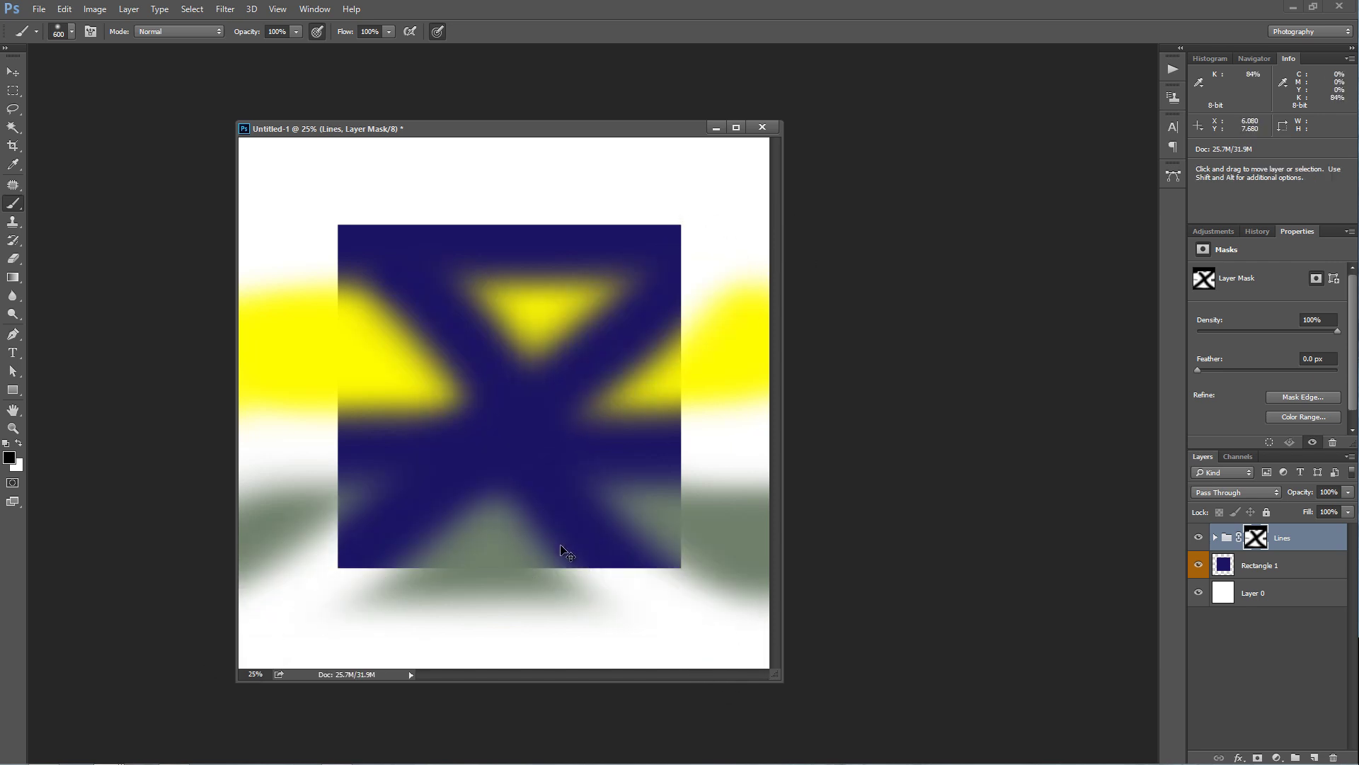
key(ctrl+z)
key(ctrl+z)
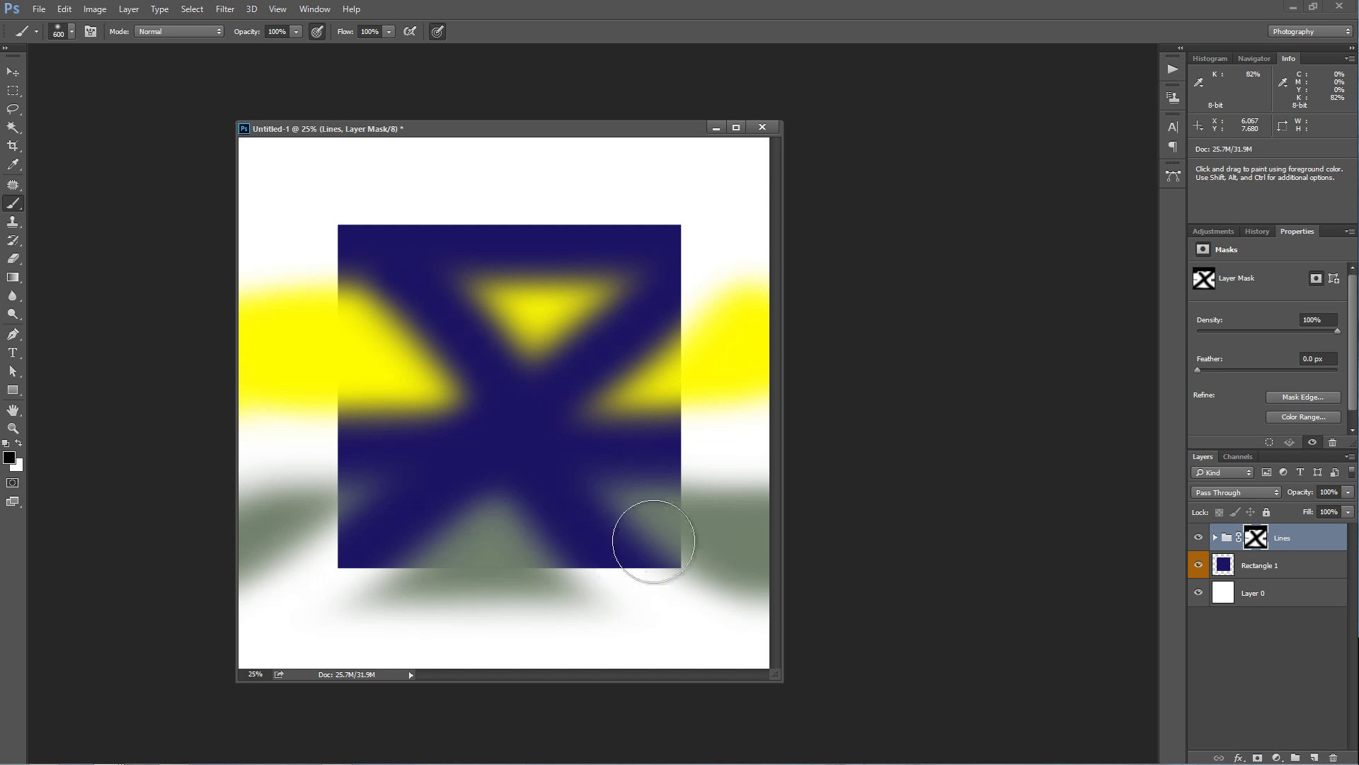
Step: Select the Lines group's layer mask and delete it
click(1302, 541)
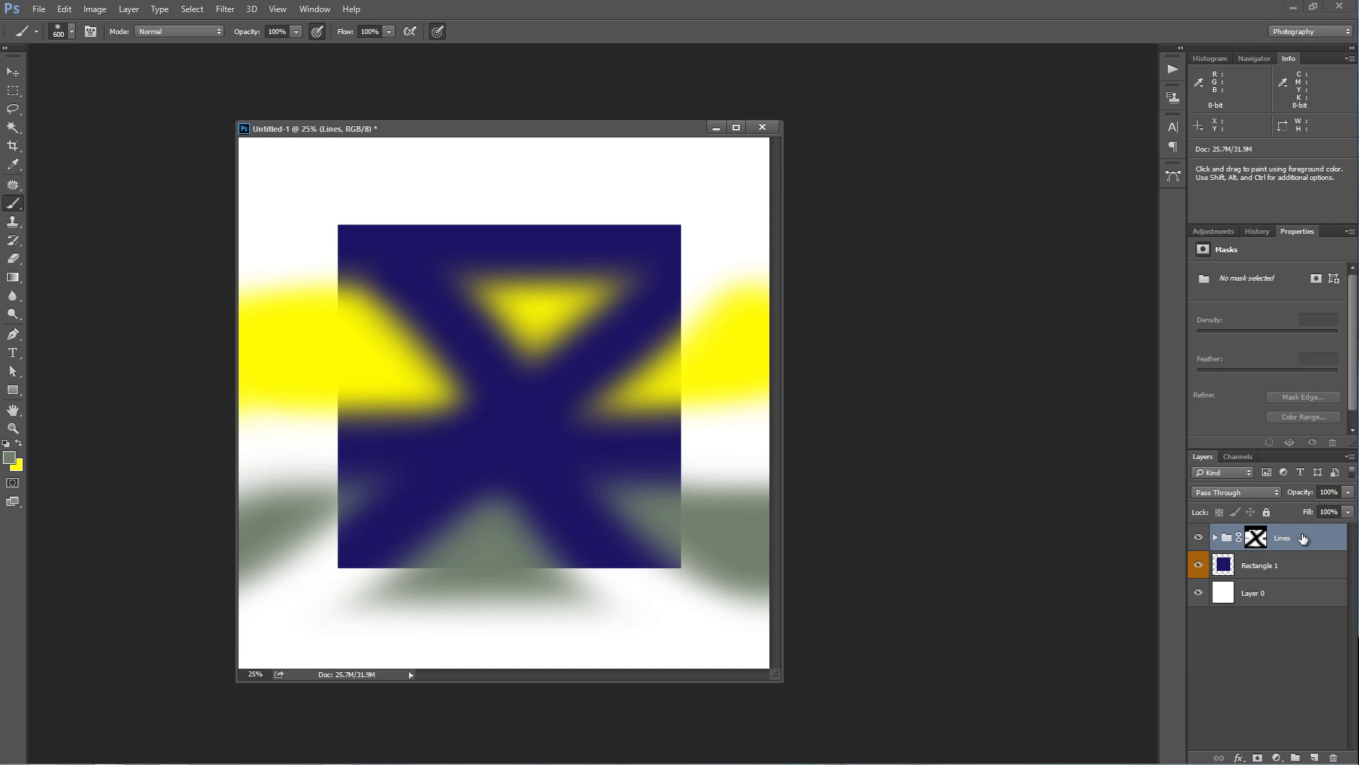
click(1255, 538)
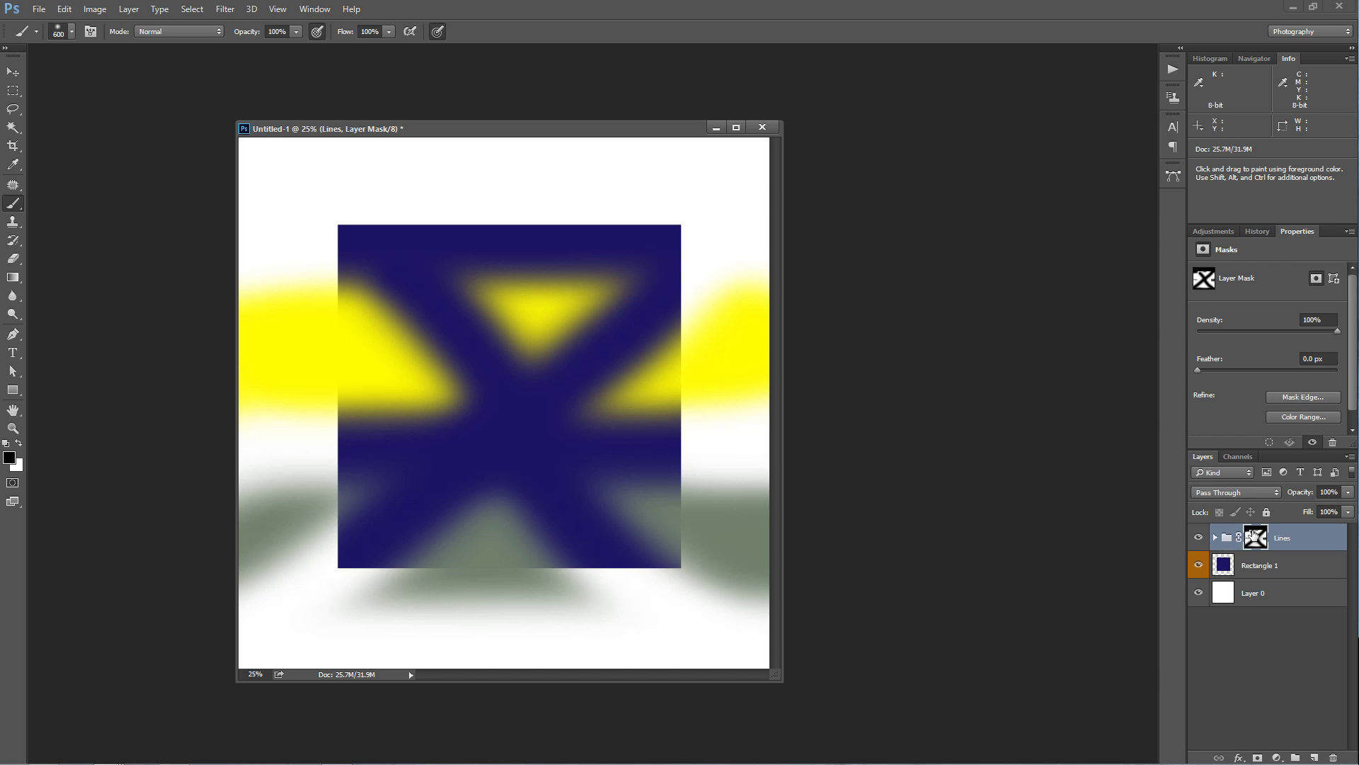
drag(1251, 536, 1334, 757)
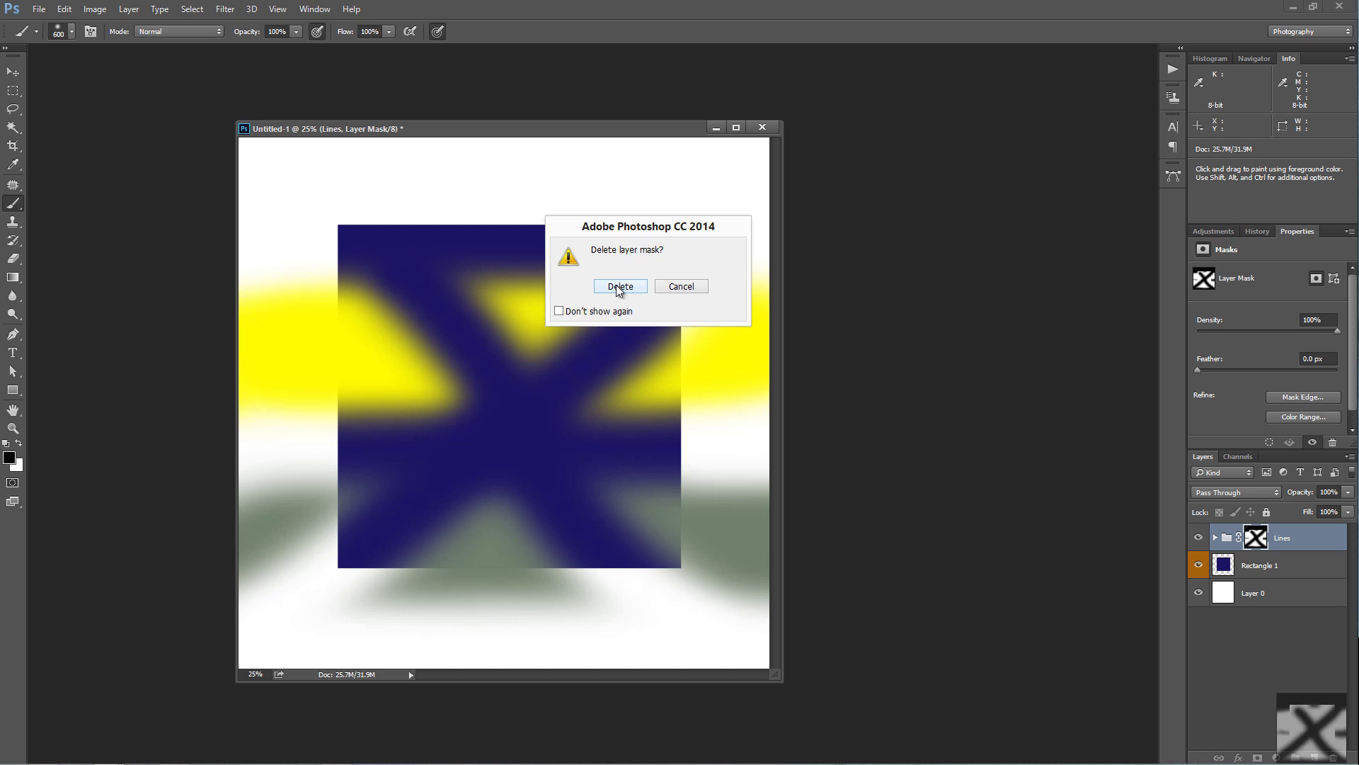
click(619, 286)
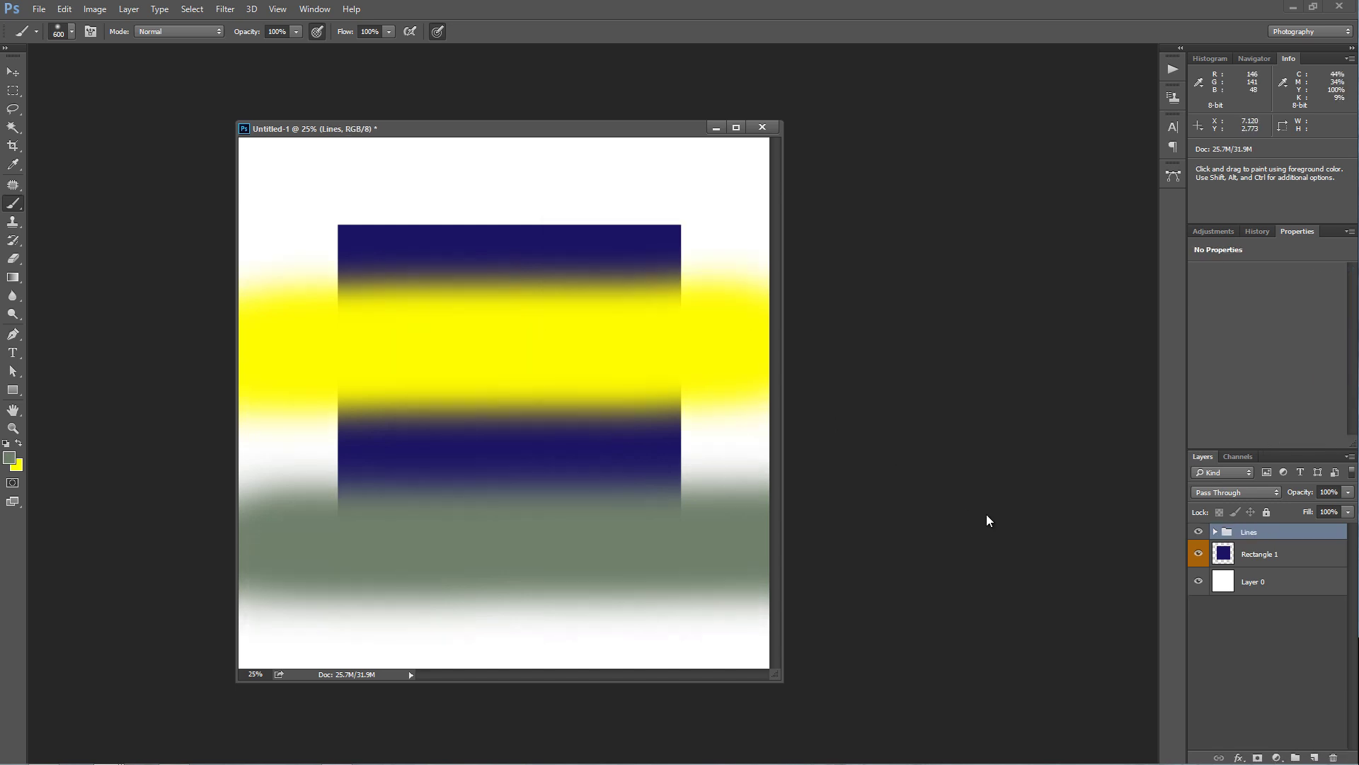
Step: Ungroup the Lines group and delete Layer 2 with the grey-green stripe
click(1215, 531)
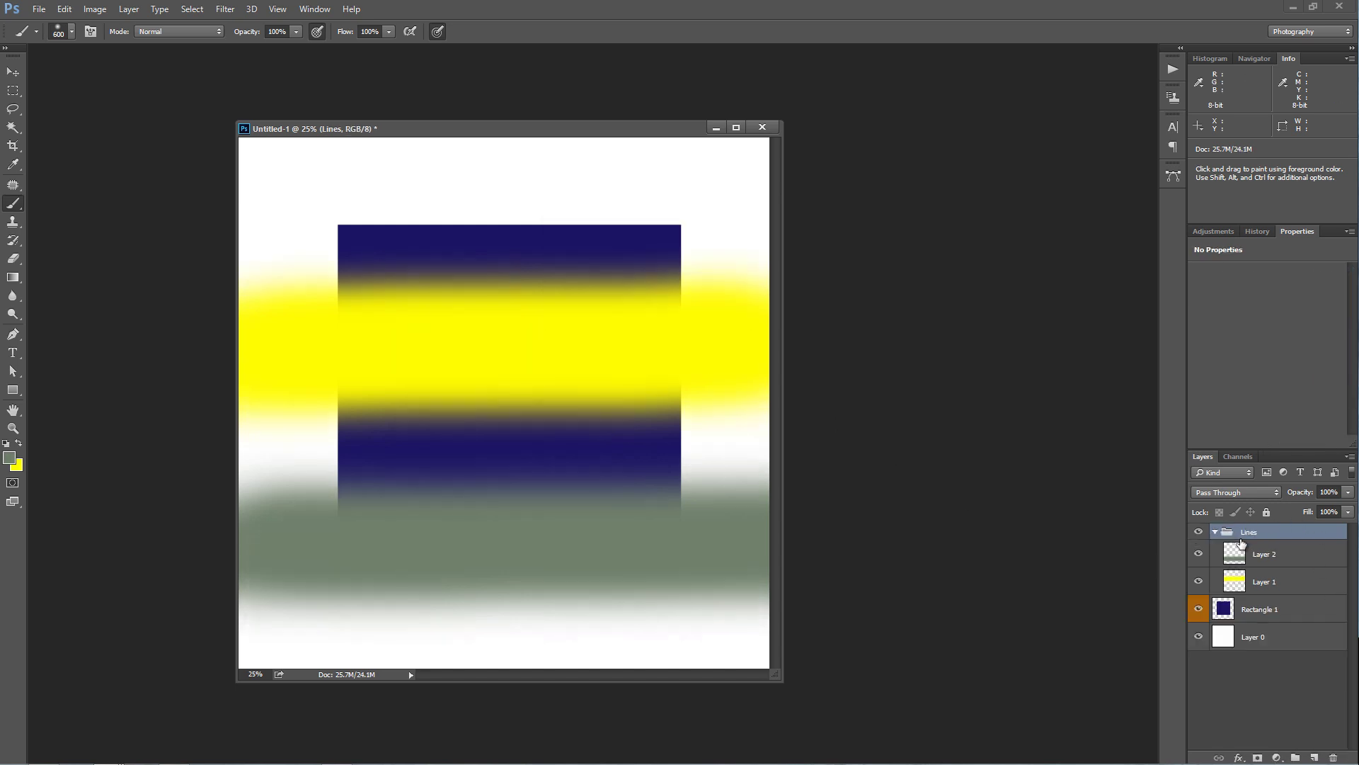
right_click(1281, 537)
click(1267, 245)
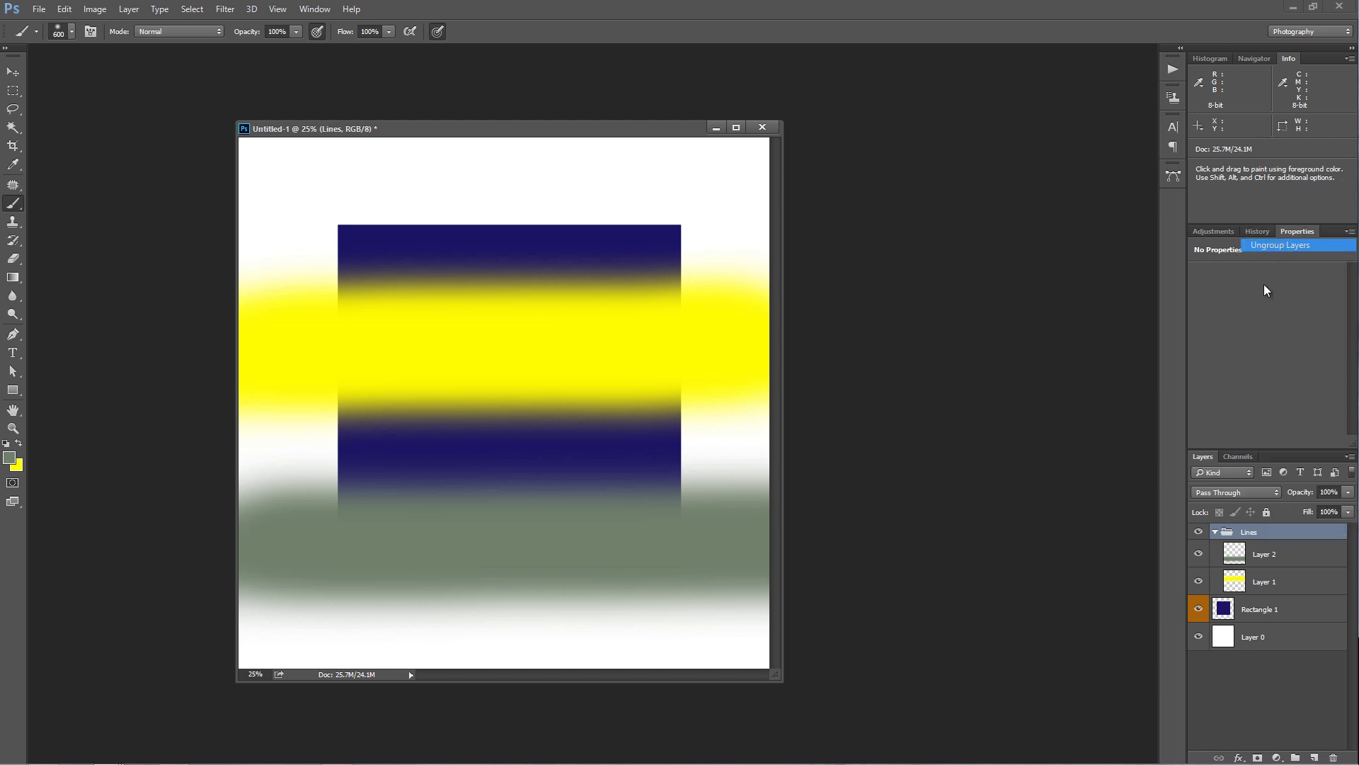
click(1276, 545)
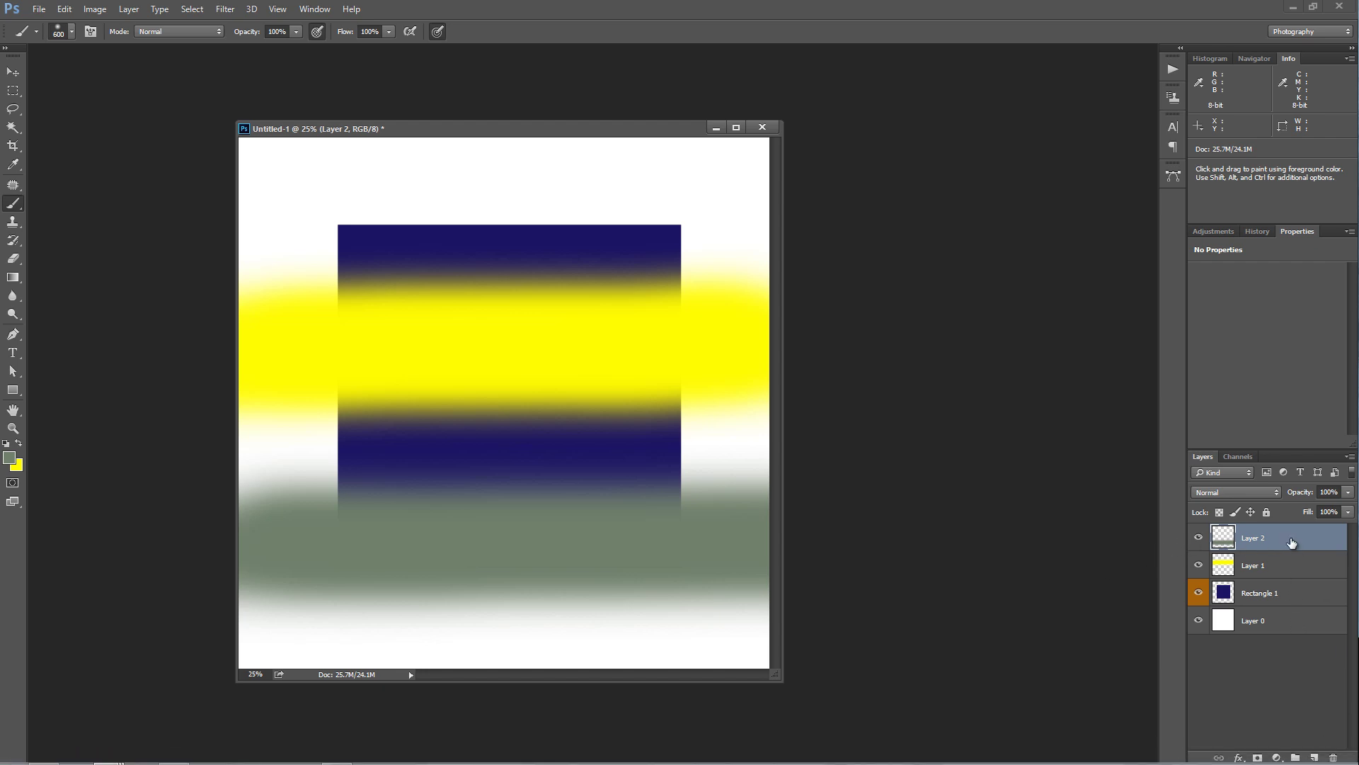
key(Delete)
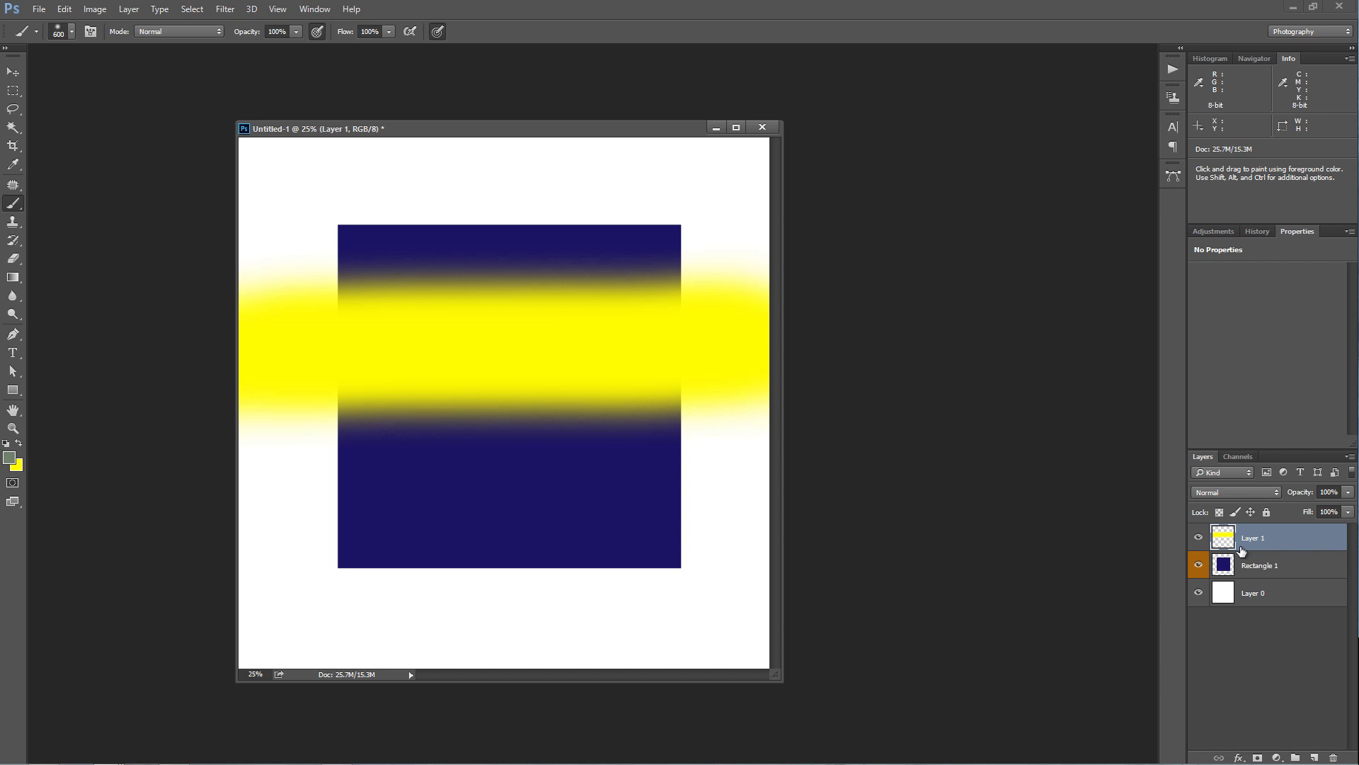
double_click(1313, 542)
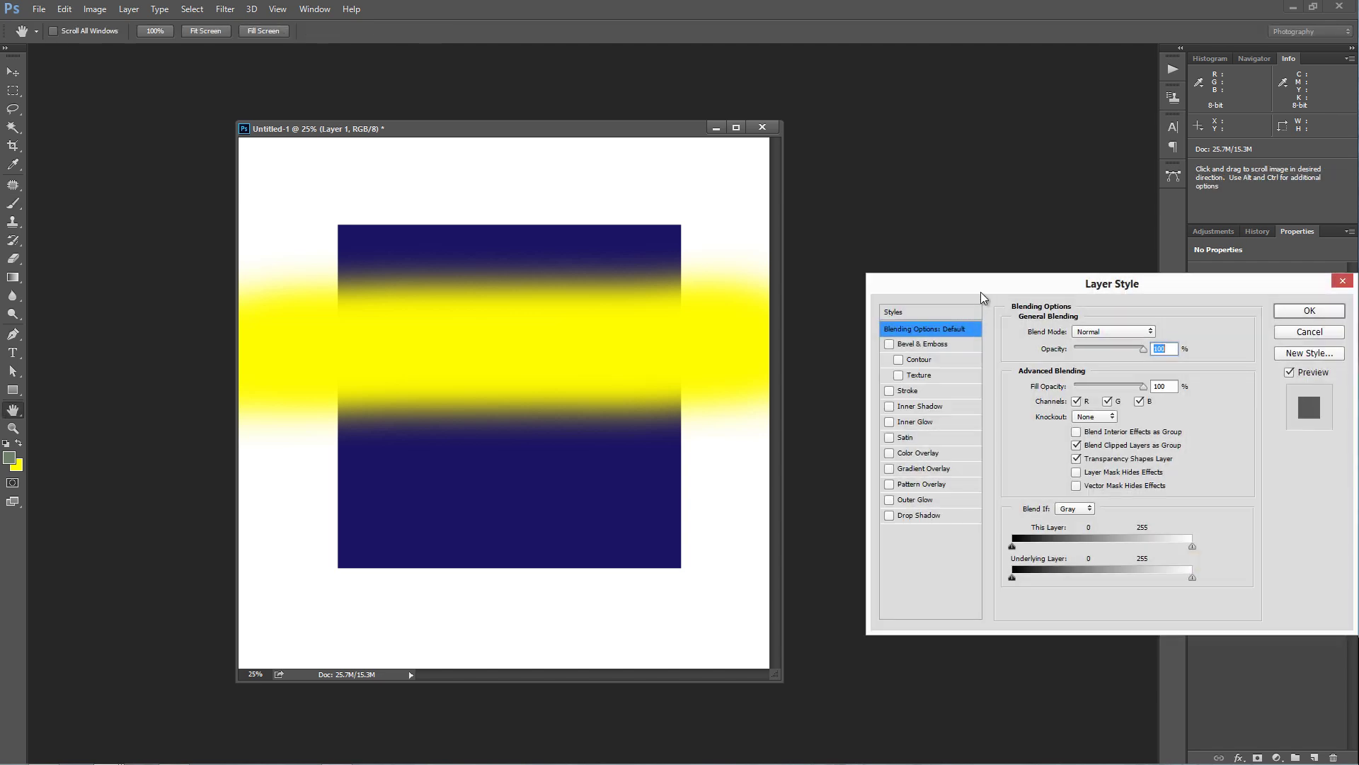
drag(980, 288, 928, 177)
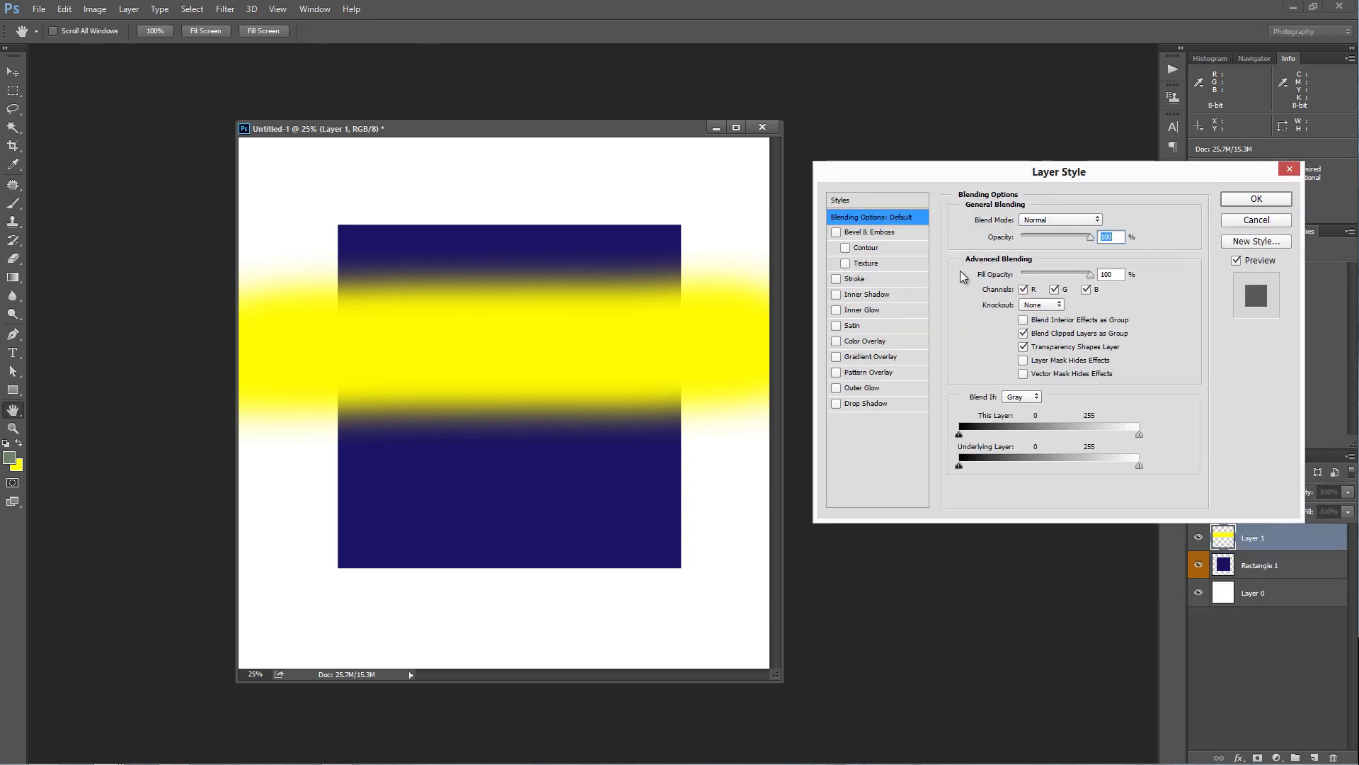
click(858, 234)
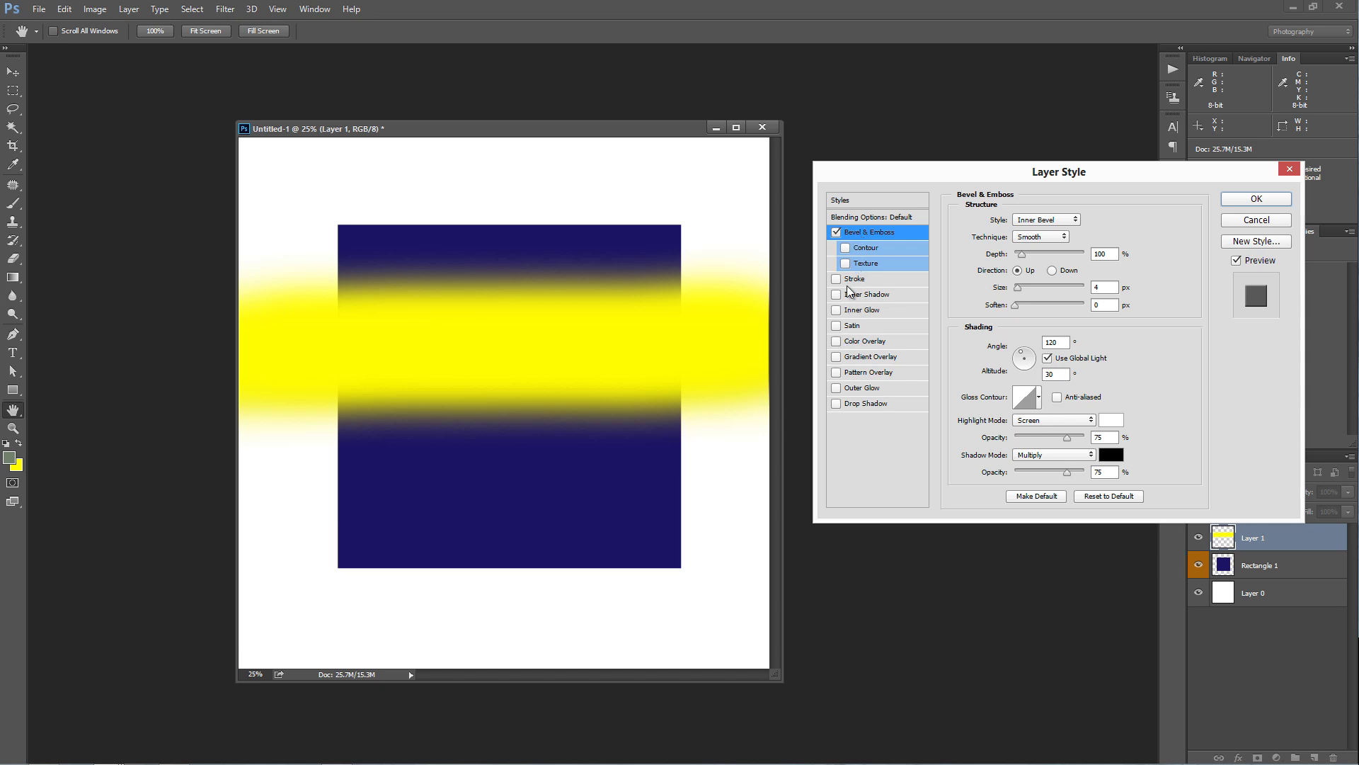
click(836, 232)
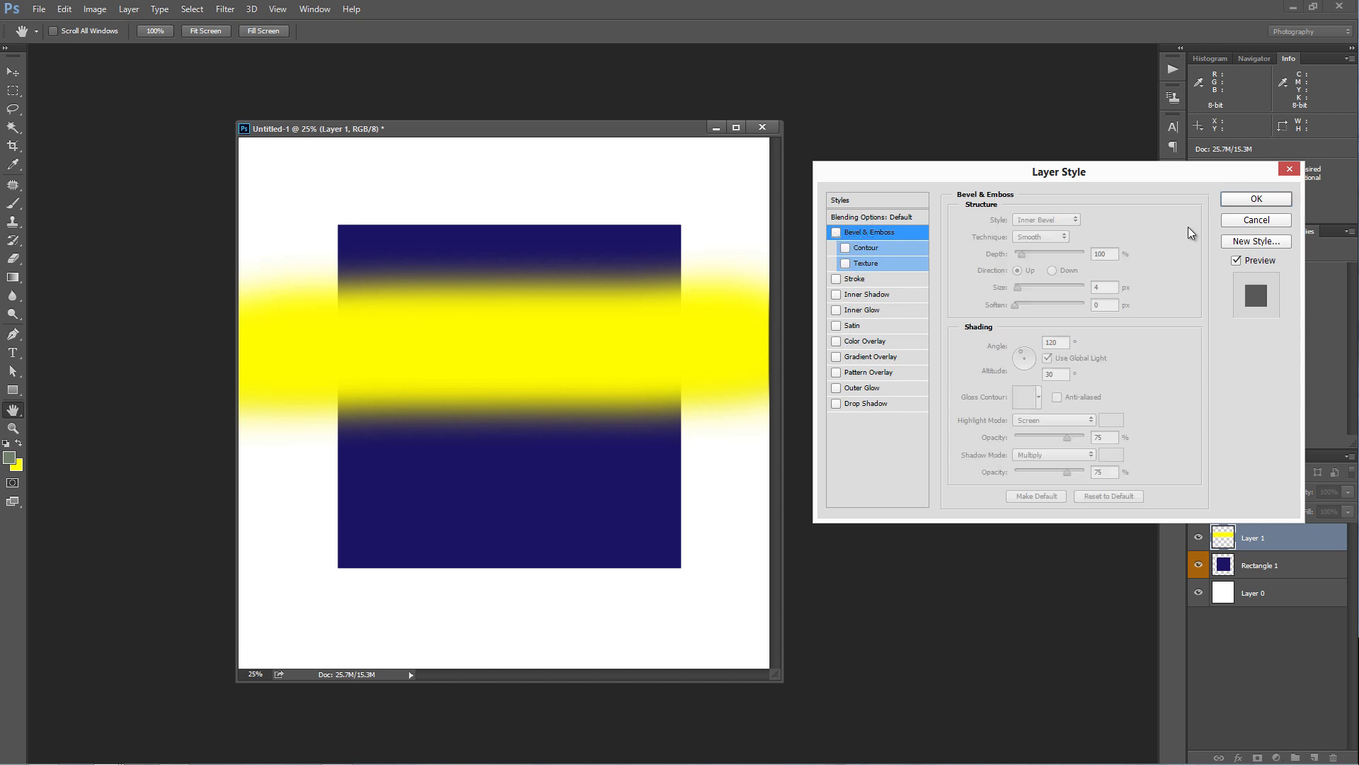
click(1256, 221)
Step: Delete Layer 1 and draw a yellow rectangle shape, about 2588 × 196 px, horizontally across the blue square
key(Delete)
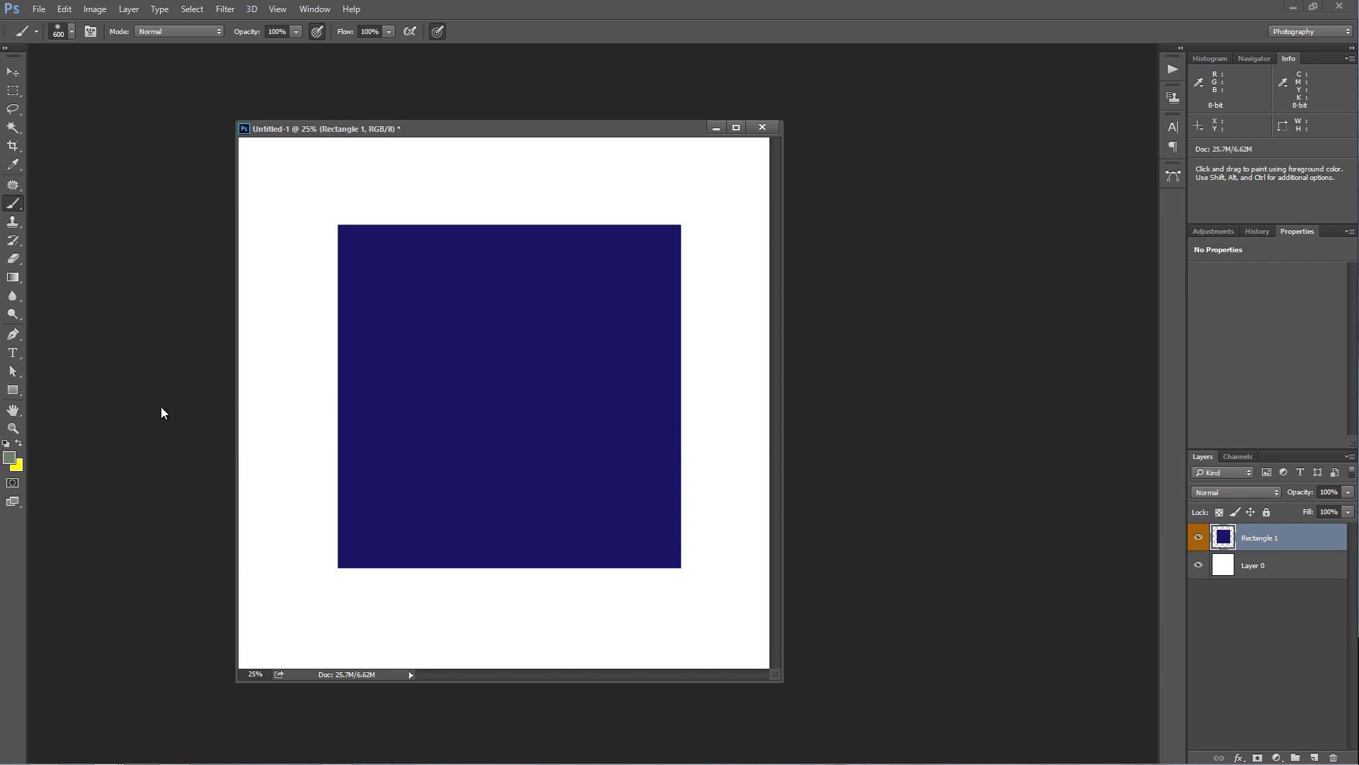
click(18, 395)
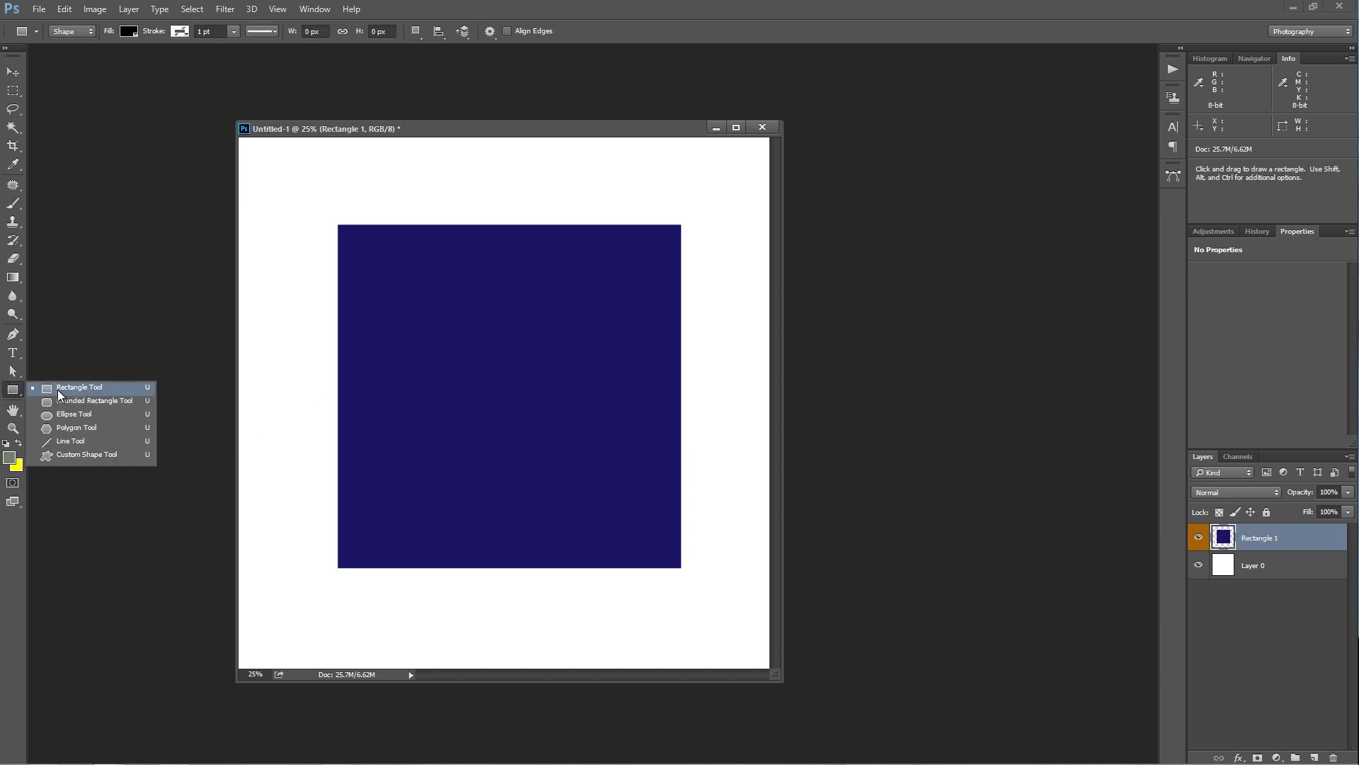
click(58, 390)
click(20, 443)
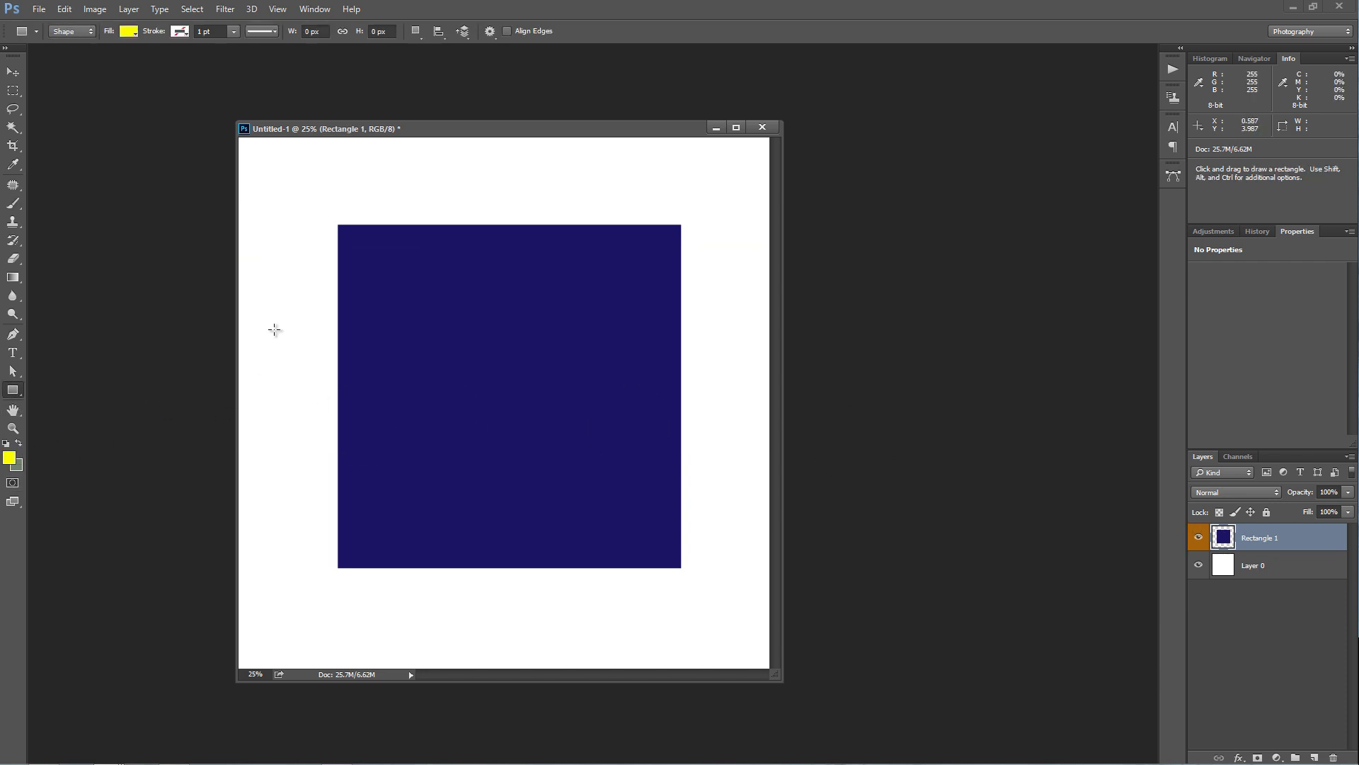
drag(272, 329, 729, 364)
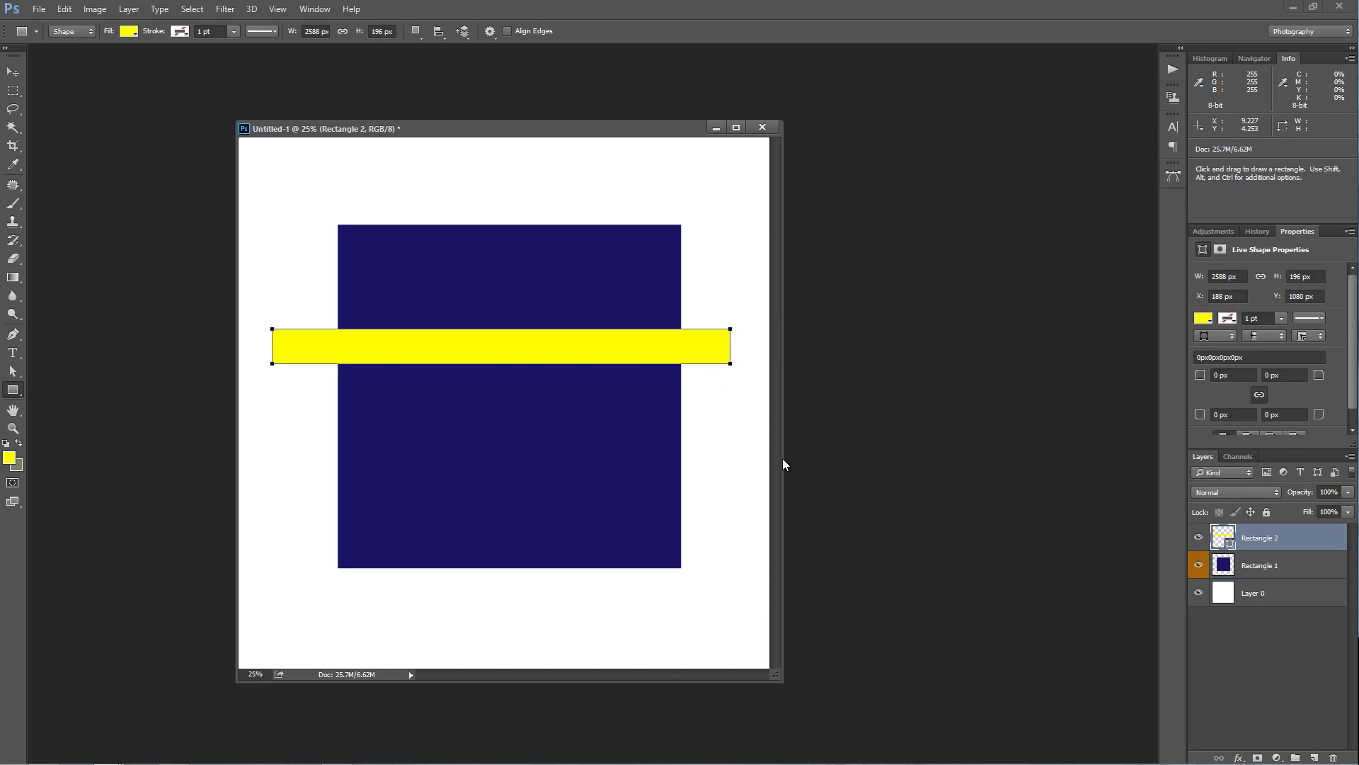
Step: Rasterize the yellow stripe's shape layer, Rectangle 2
right_click(1318, 538)
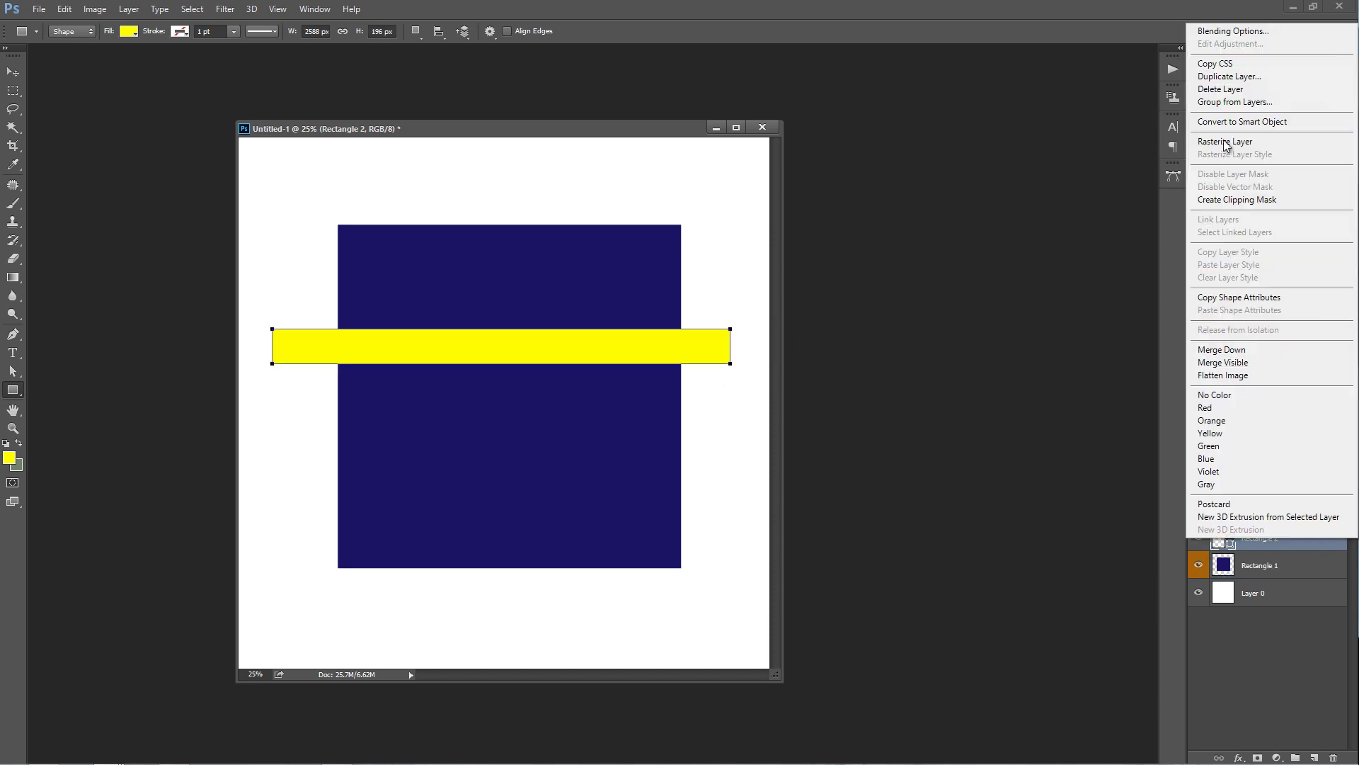
click(1227, 144)
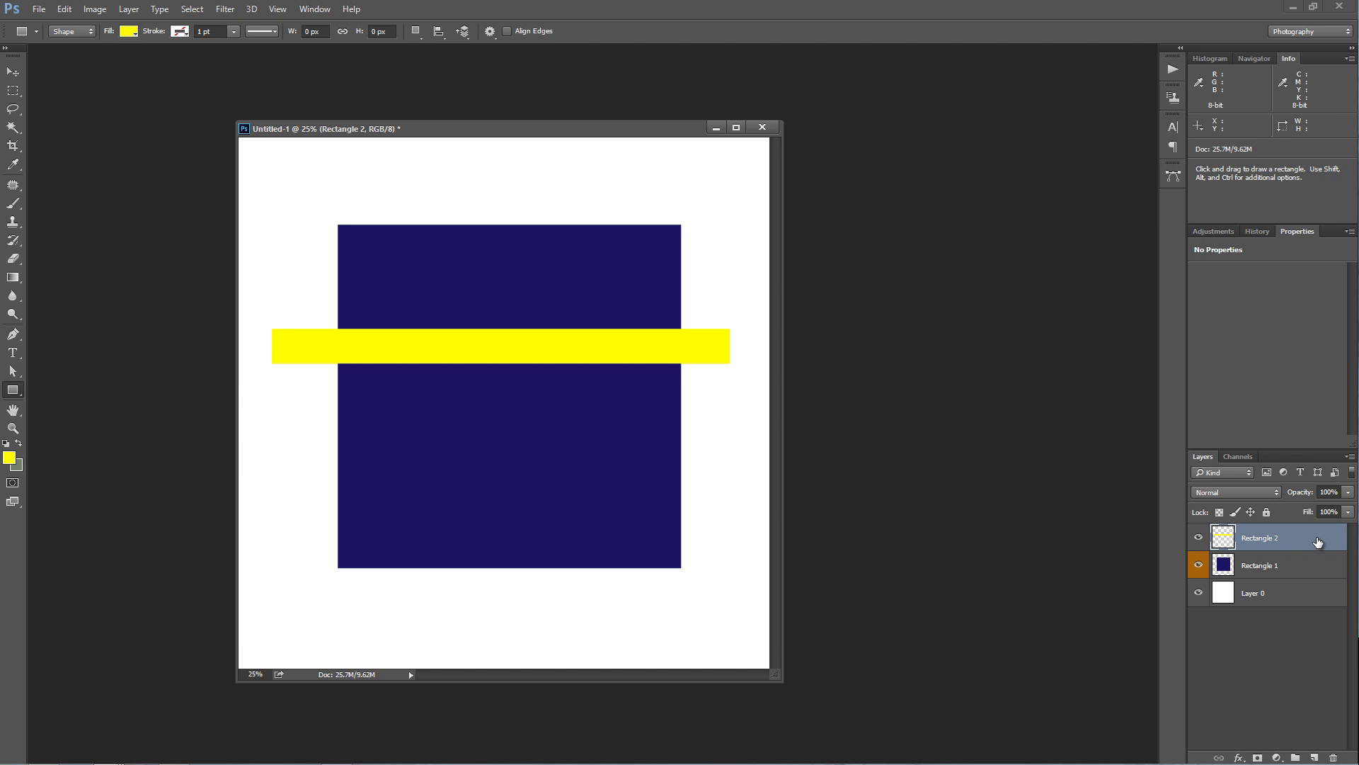
double_click(1299, 525)
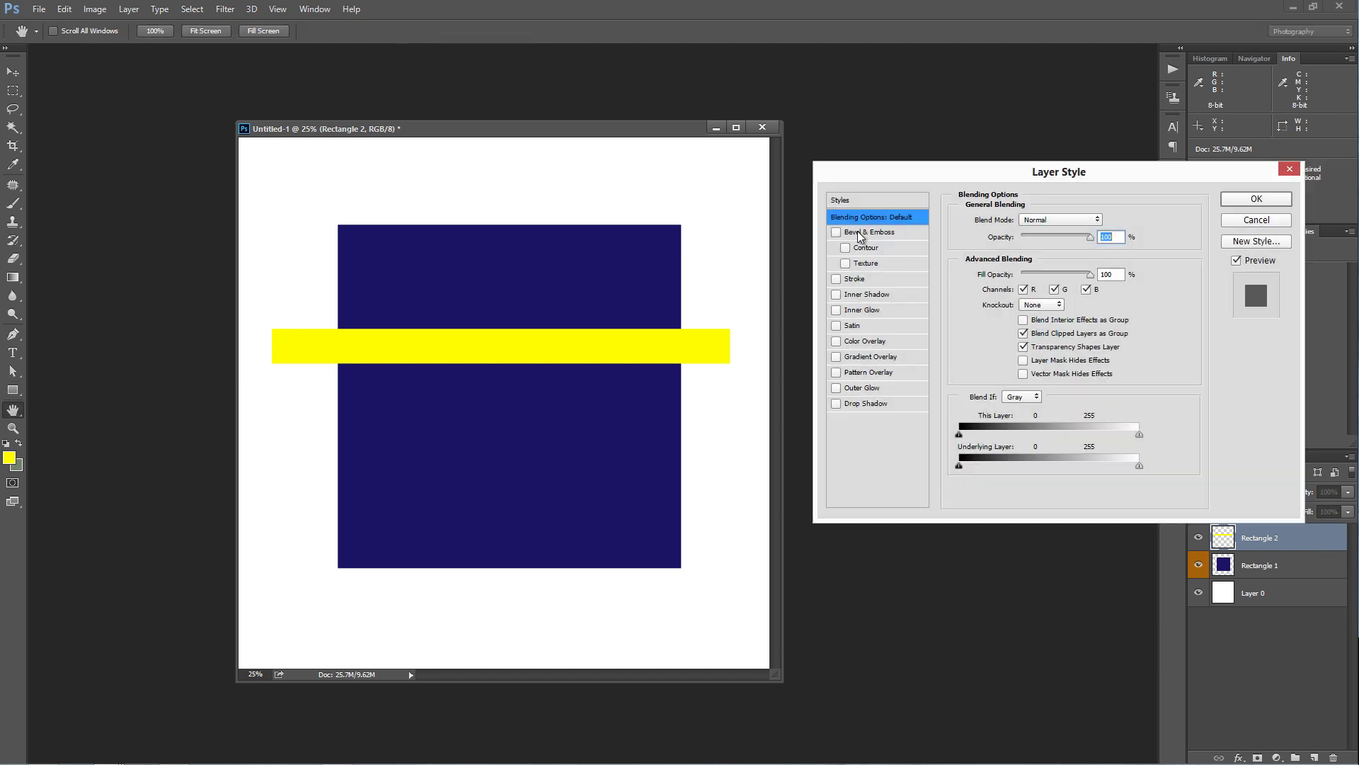
click(858, 233)
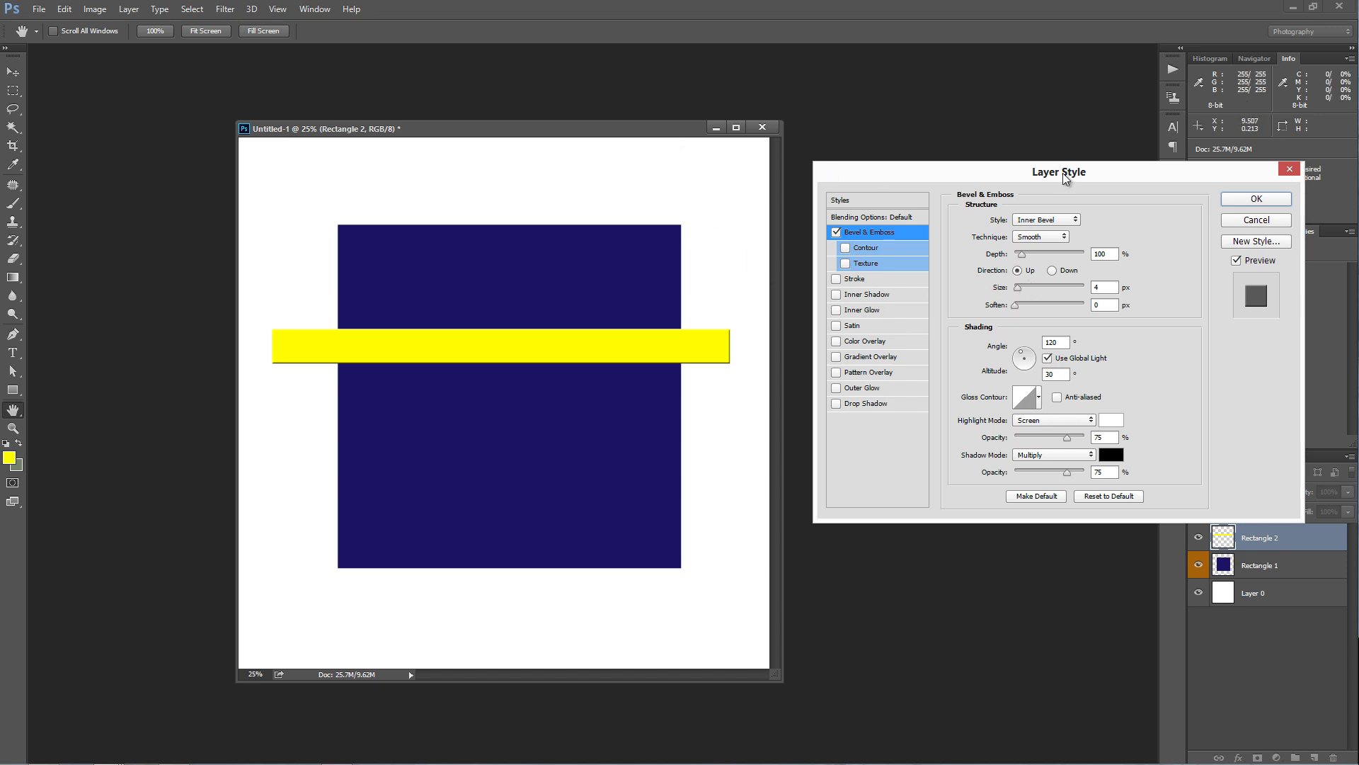
key(Return)
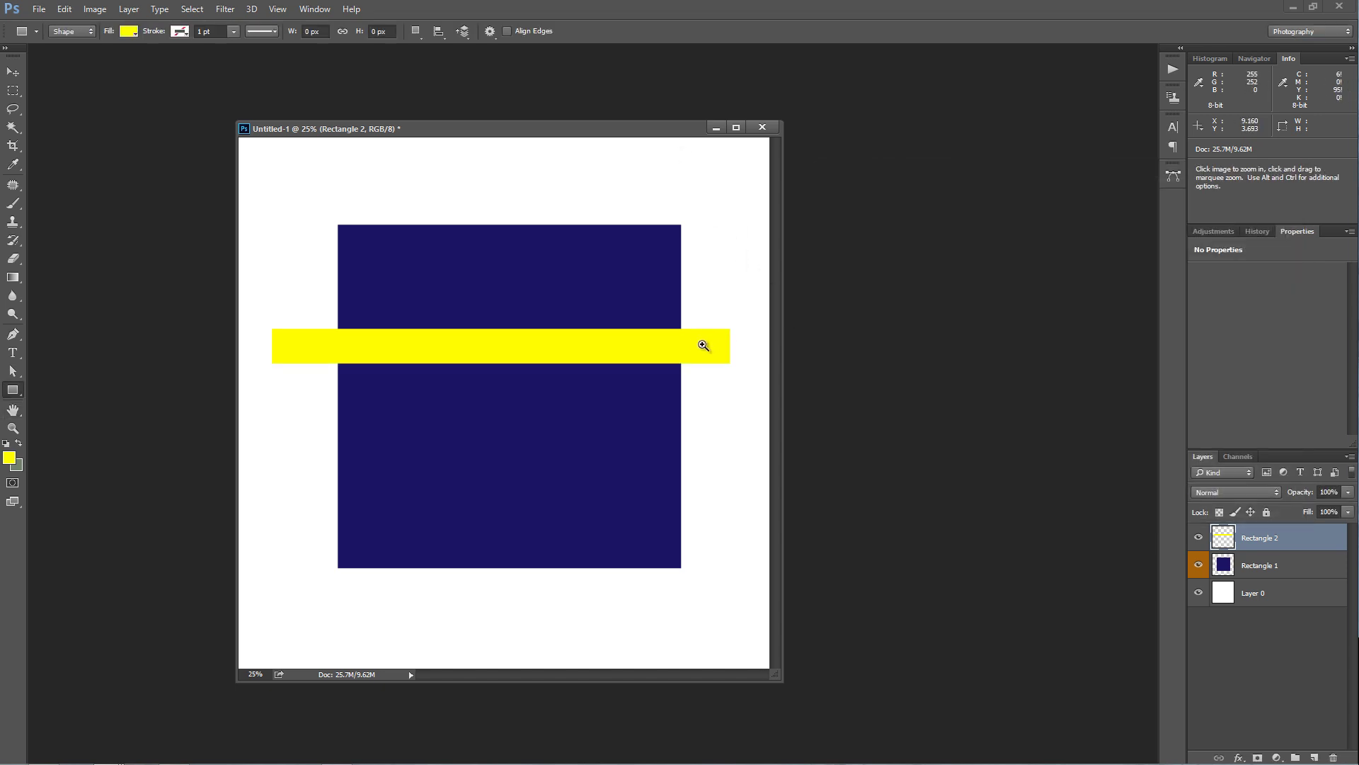
Step: Add a smooth Inner Bevel to the Rectangle 2 layer and reduce its depth to the minimum
drag(704, 343, 793, 383)
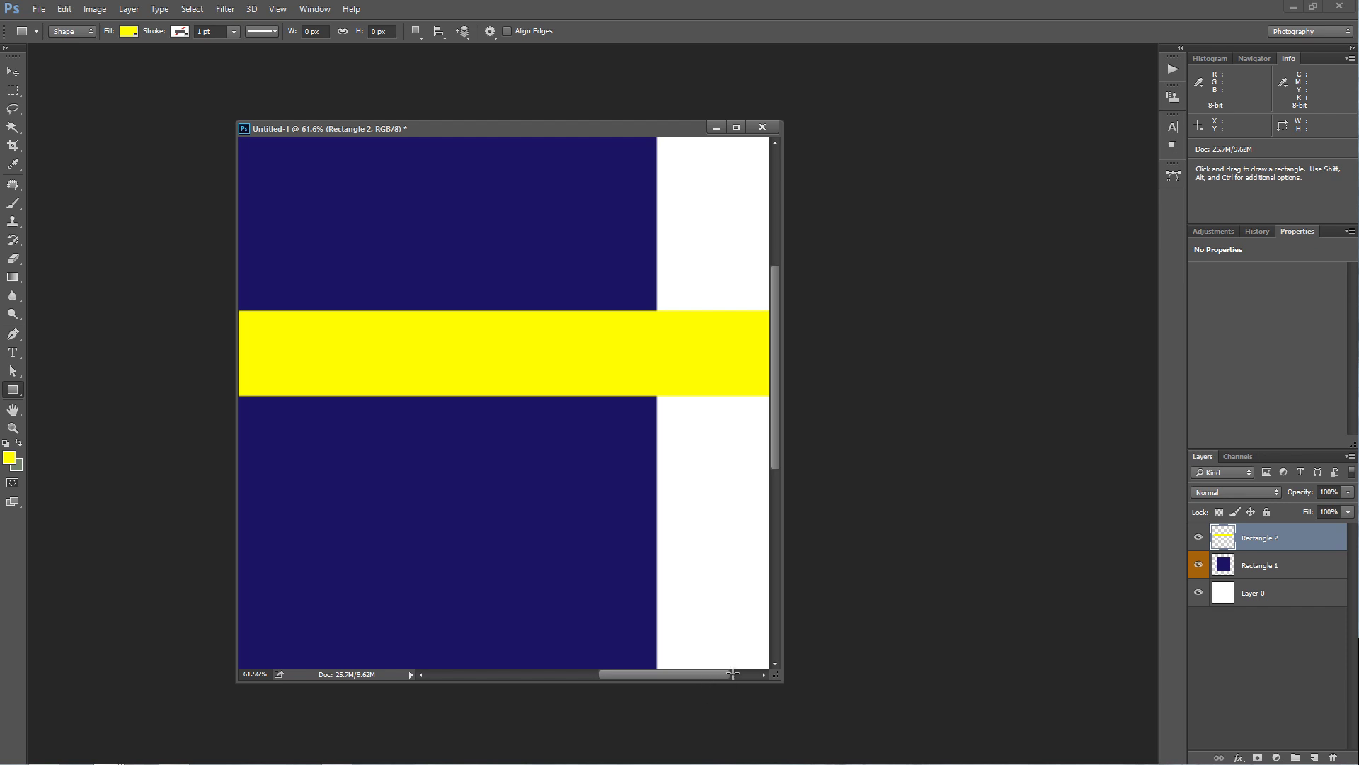
click(732, 673)
double_click(1293, 532)
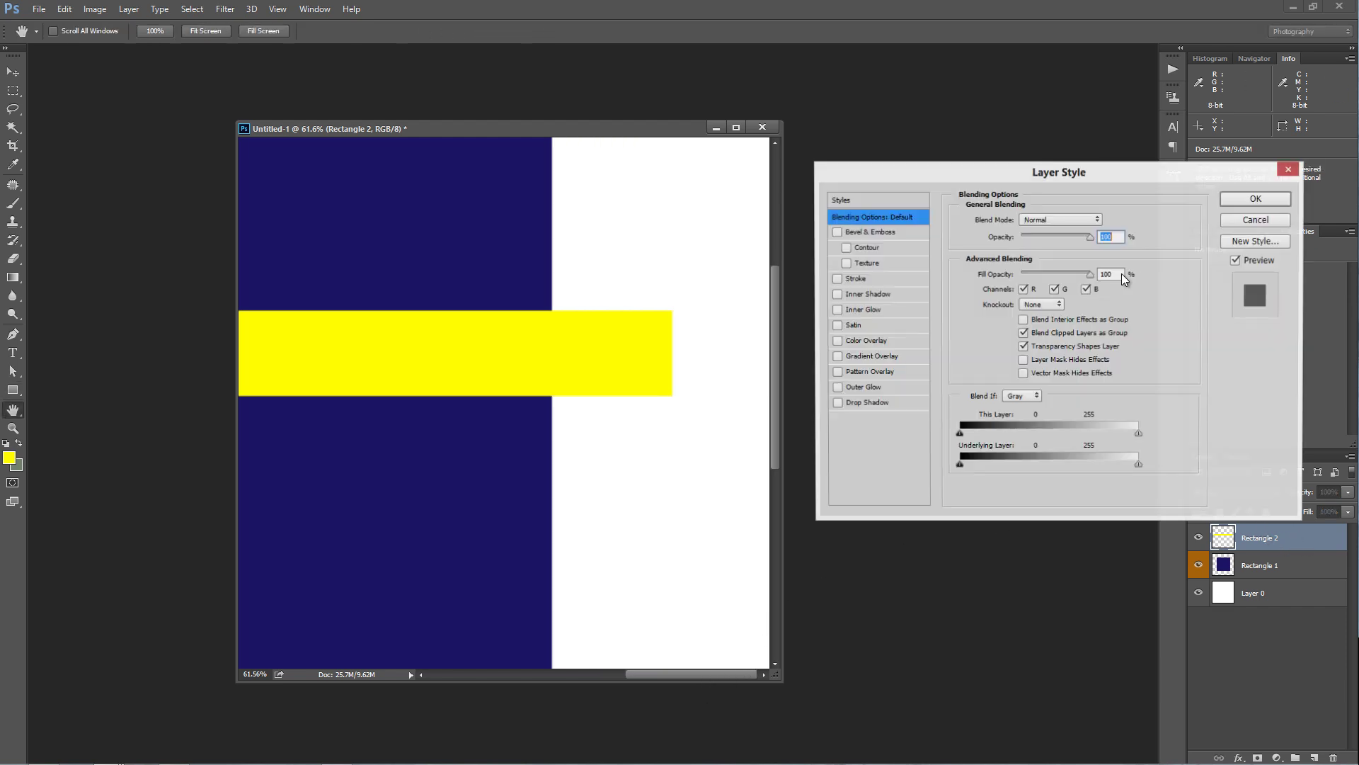
click(836, 231)
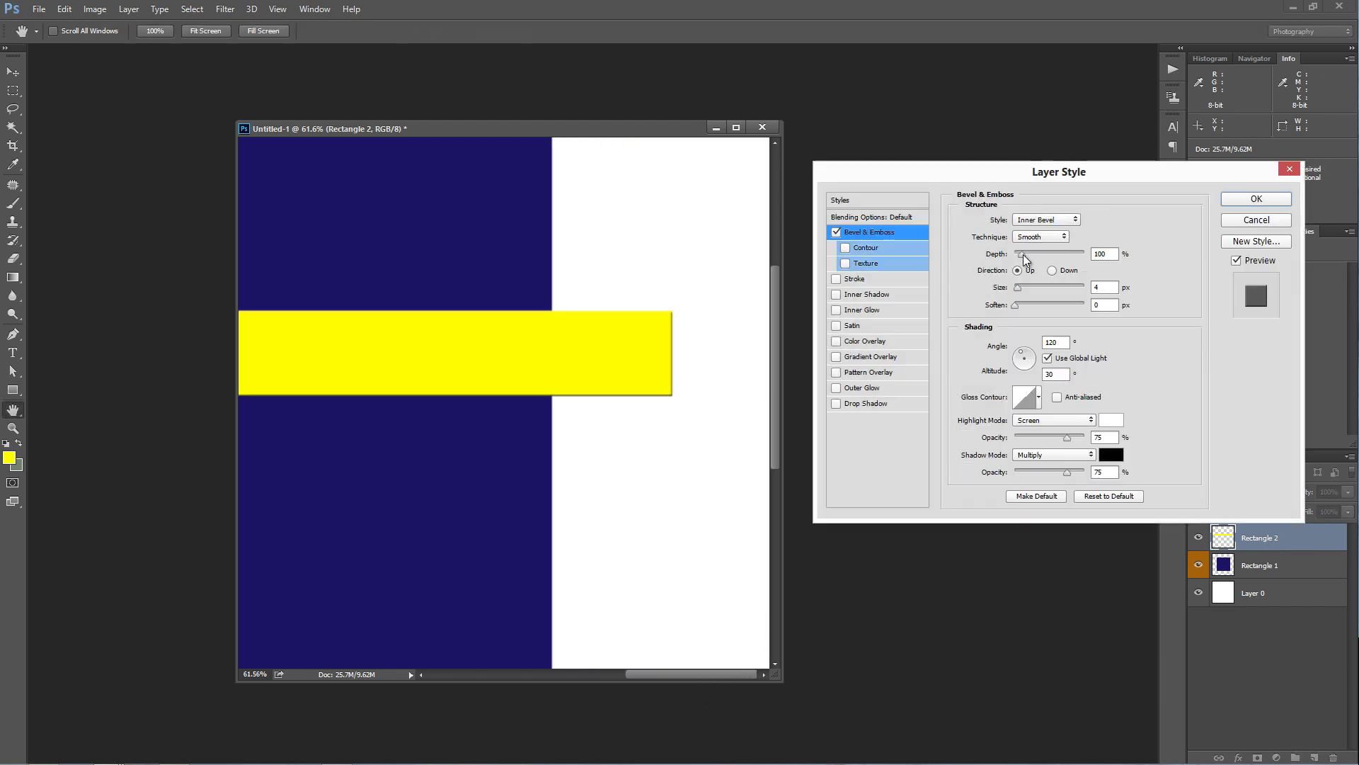
mouse_move(1023, 254)
mouse_down()
mouse_move(1059, 261)
mouse_move(806, 232)
mouse_up()
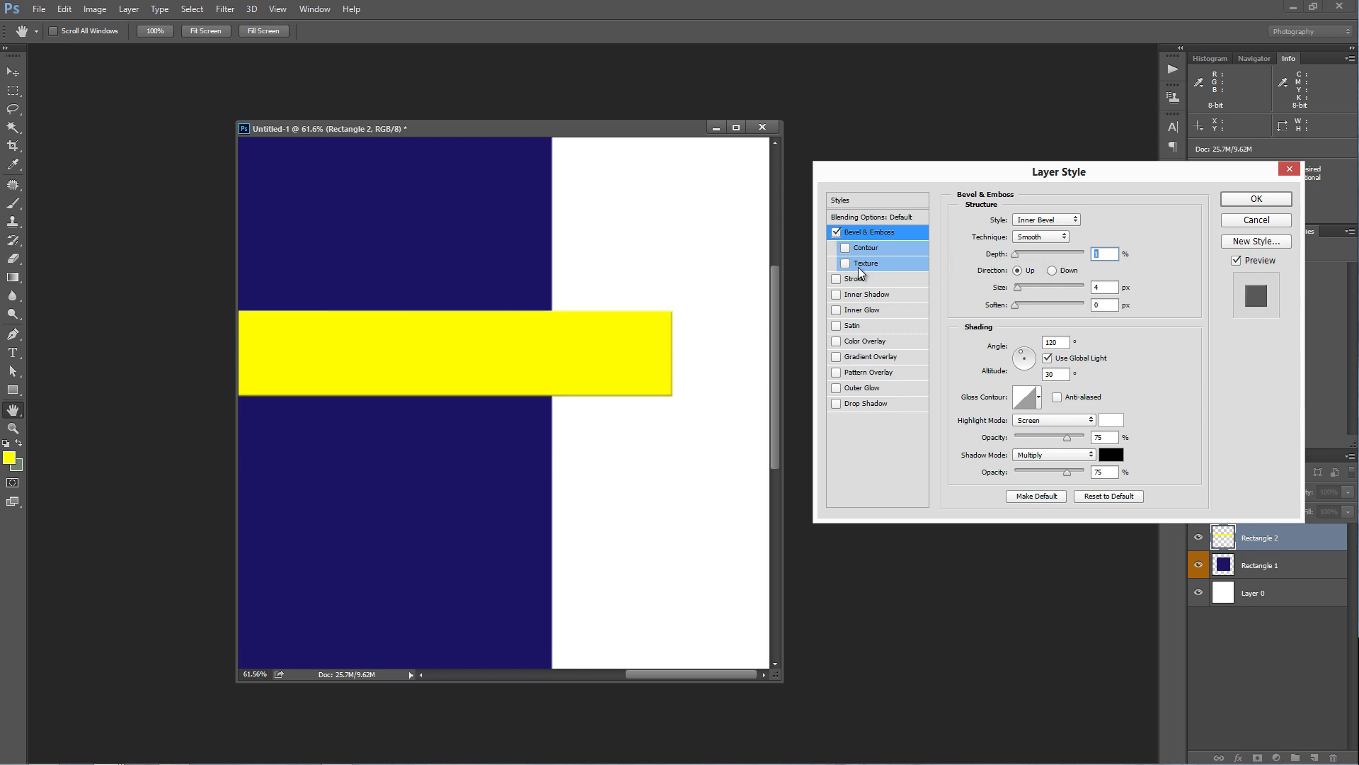
Step: Add a drop shadow to Rectangle 2 with distance 17 px, spread 36% and size 24 px, and apply the layer style
click(849, 402)
drag(1013, 283, 1016, 321)
click(1011, 301)
right_click(671, 315)
click(701, 322)
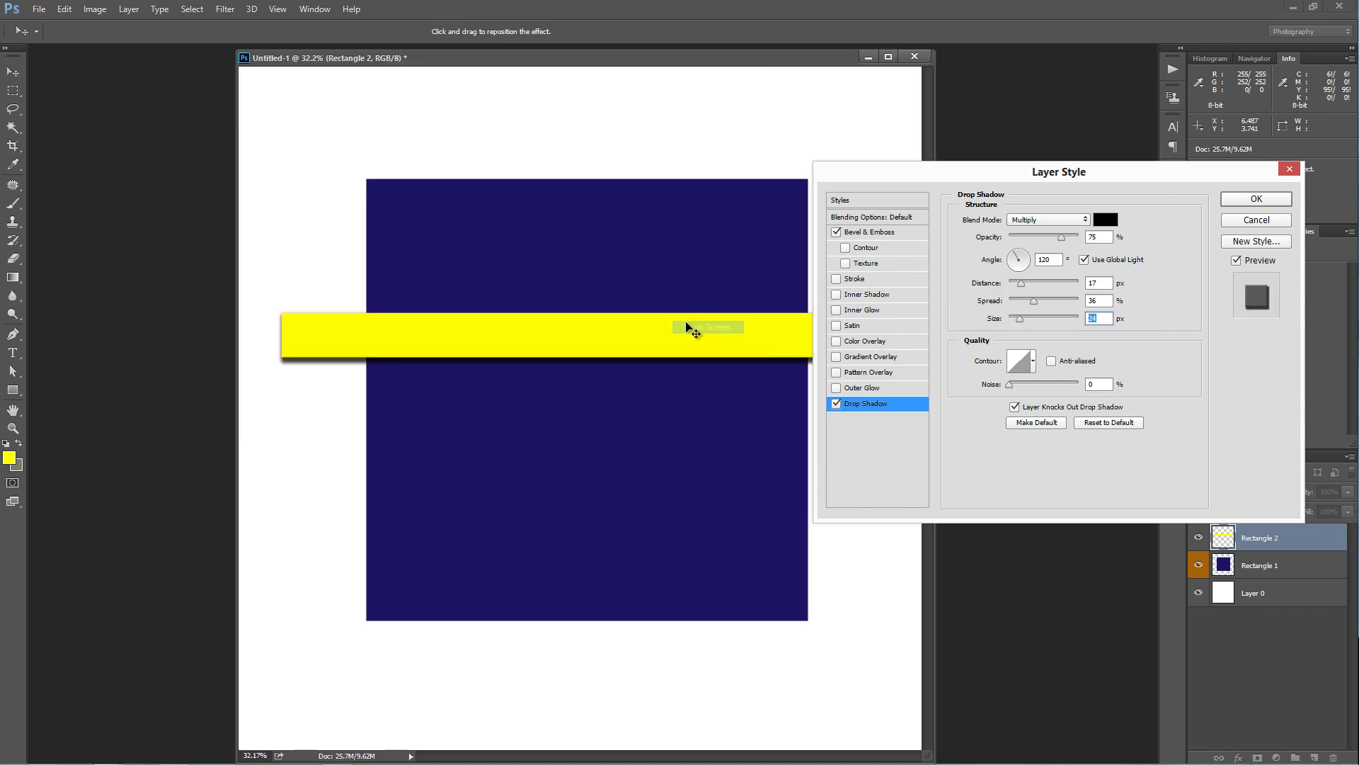
drag(931, 177, 515, 502)
drag(525, 326, 565, 428)
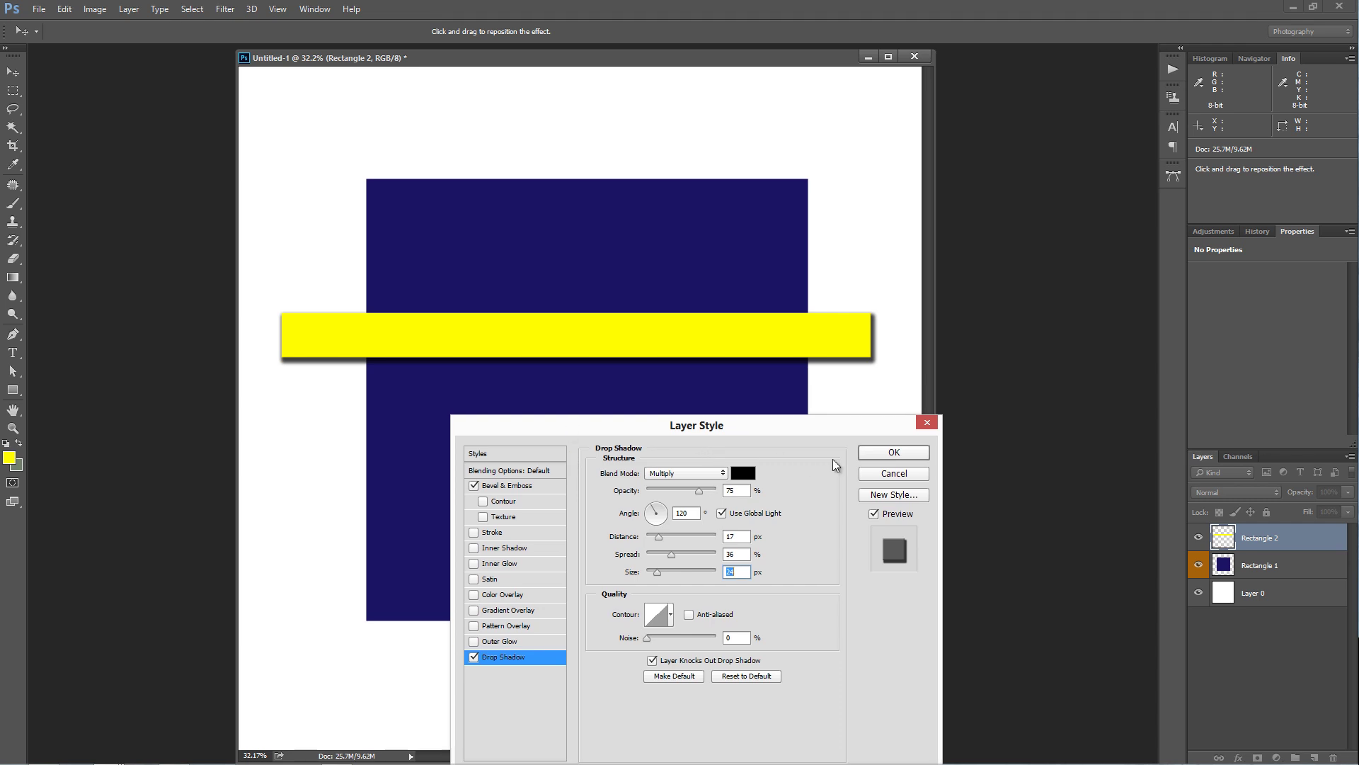
click(871, 456)
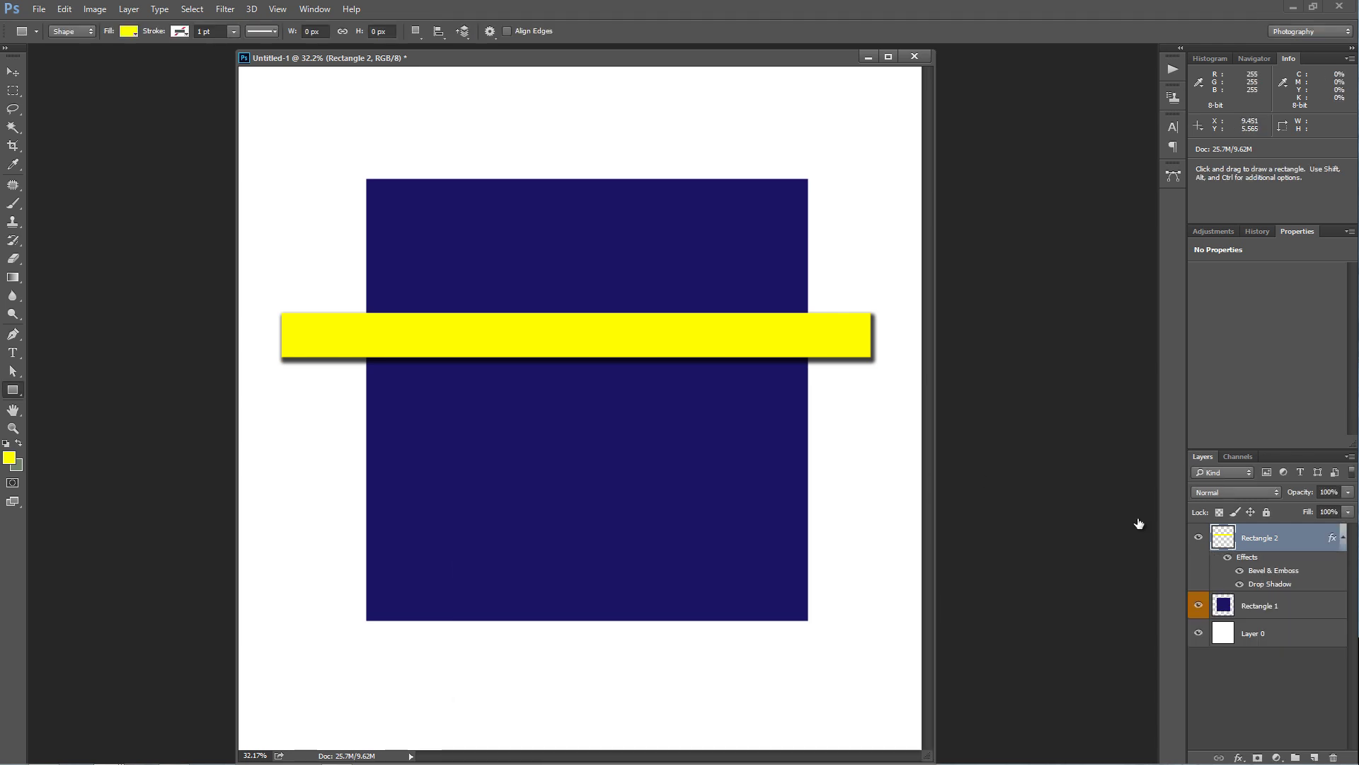
Step: Toggle the visibility of Rectangle 2's effects off and on to compare the stripe with and without them
click(1227, 559)
click(1227, 560)
click(1227, 559)
click(1228, 559)
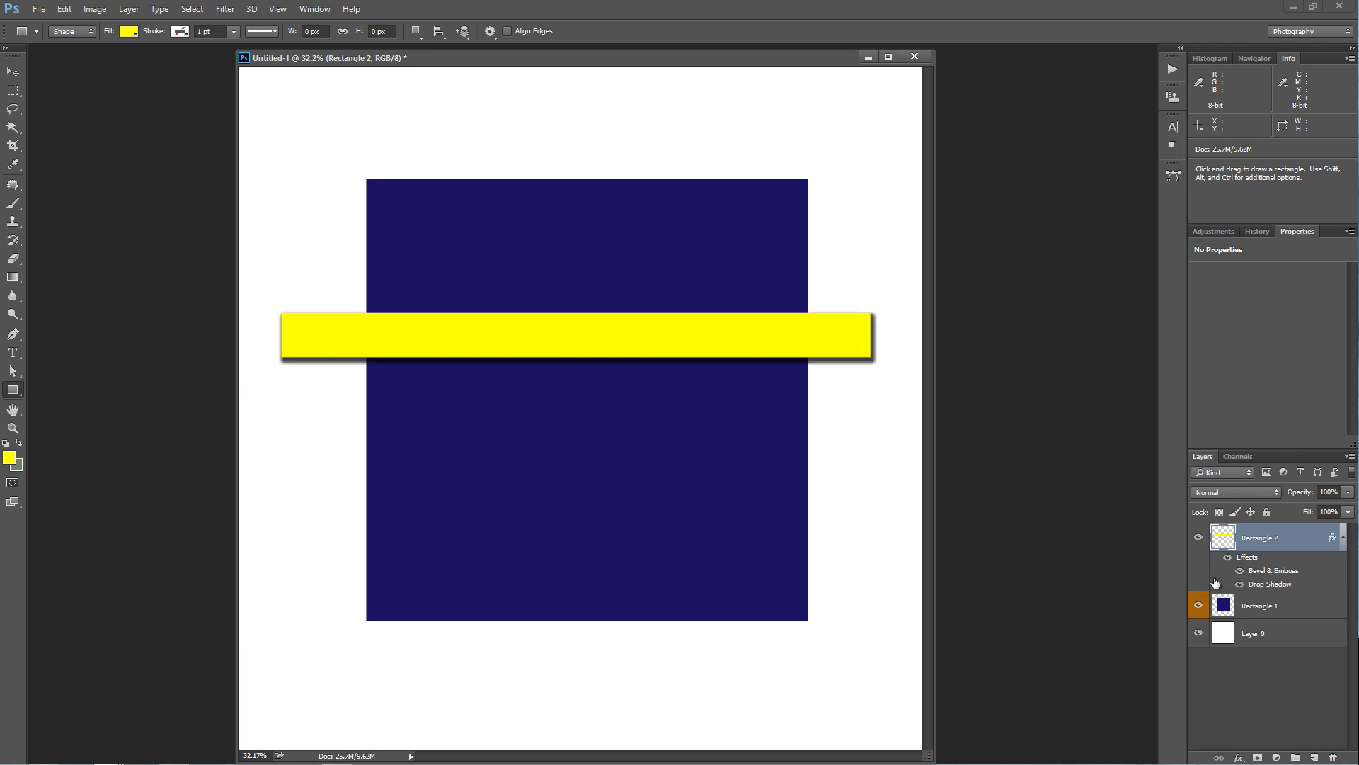
click(1227, 560)
click(1227, 559)
Step: Add a bright blue color overlay (00a7fe) at 100% opacity to Rectangle 2's layer style
double_click(1313, 542)
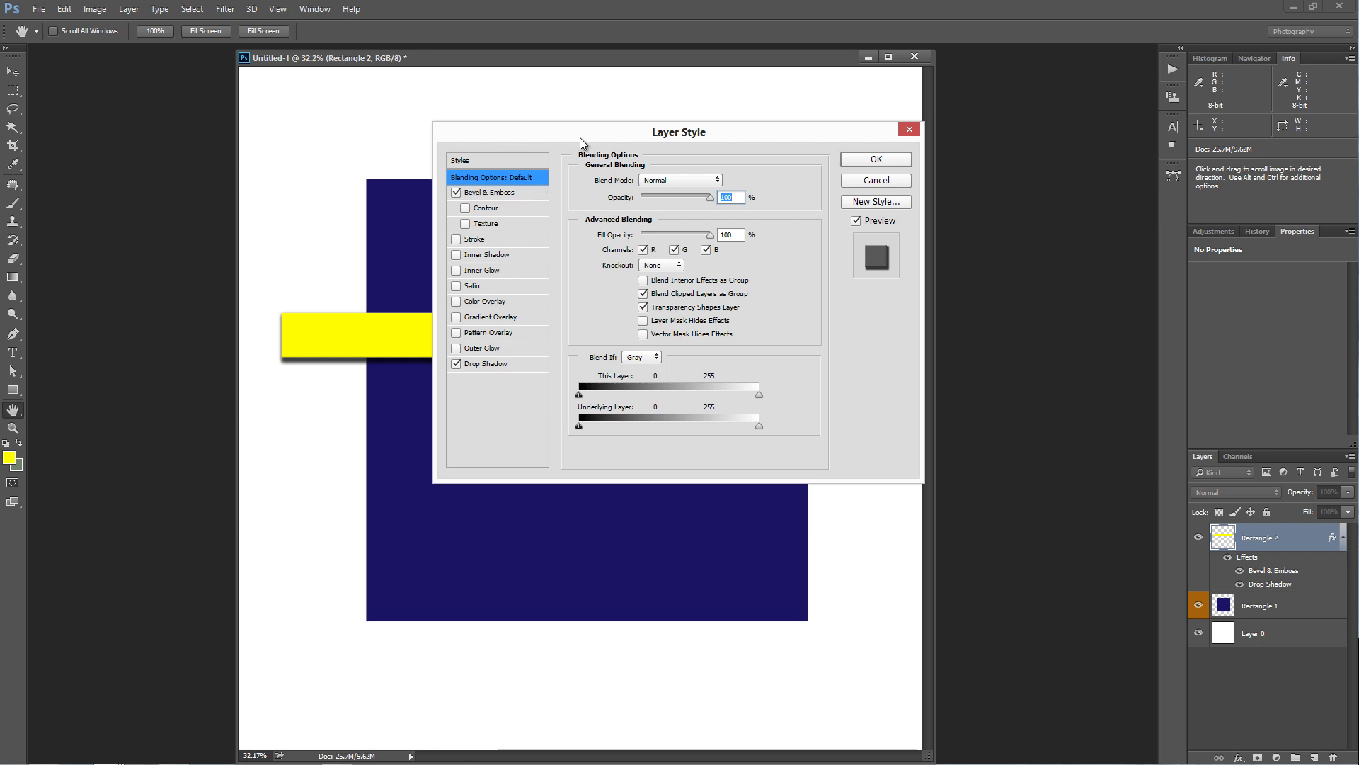
drag(582, 136, 876, 279)
click(729, 439)
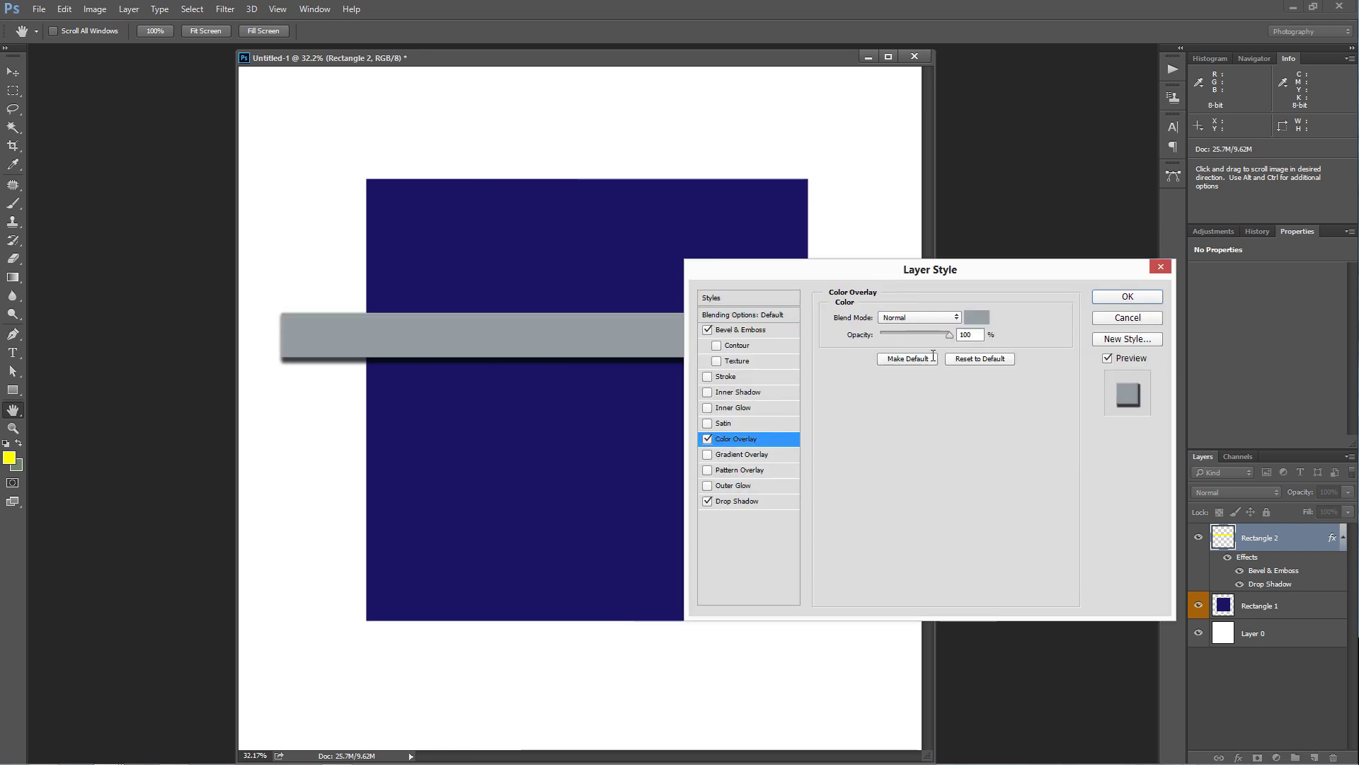
click(977, 316)
text(00a7fe)
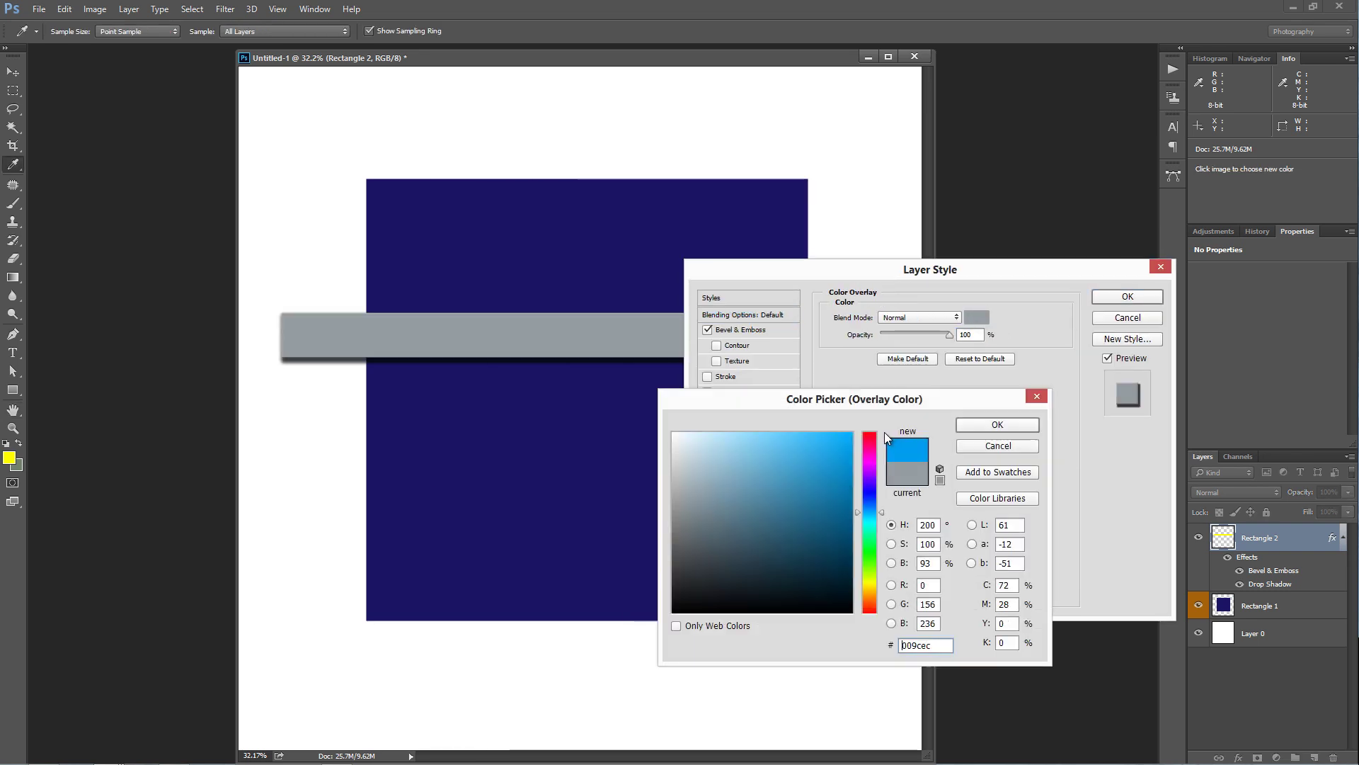
click(998, 429)
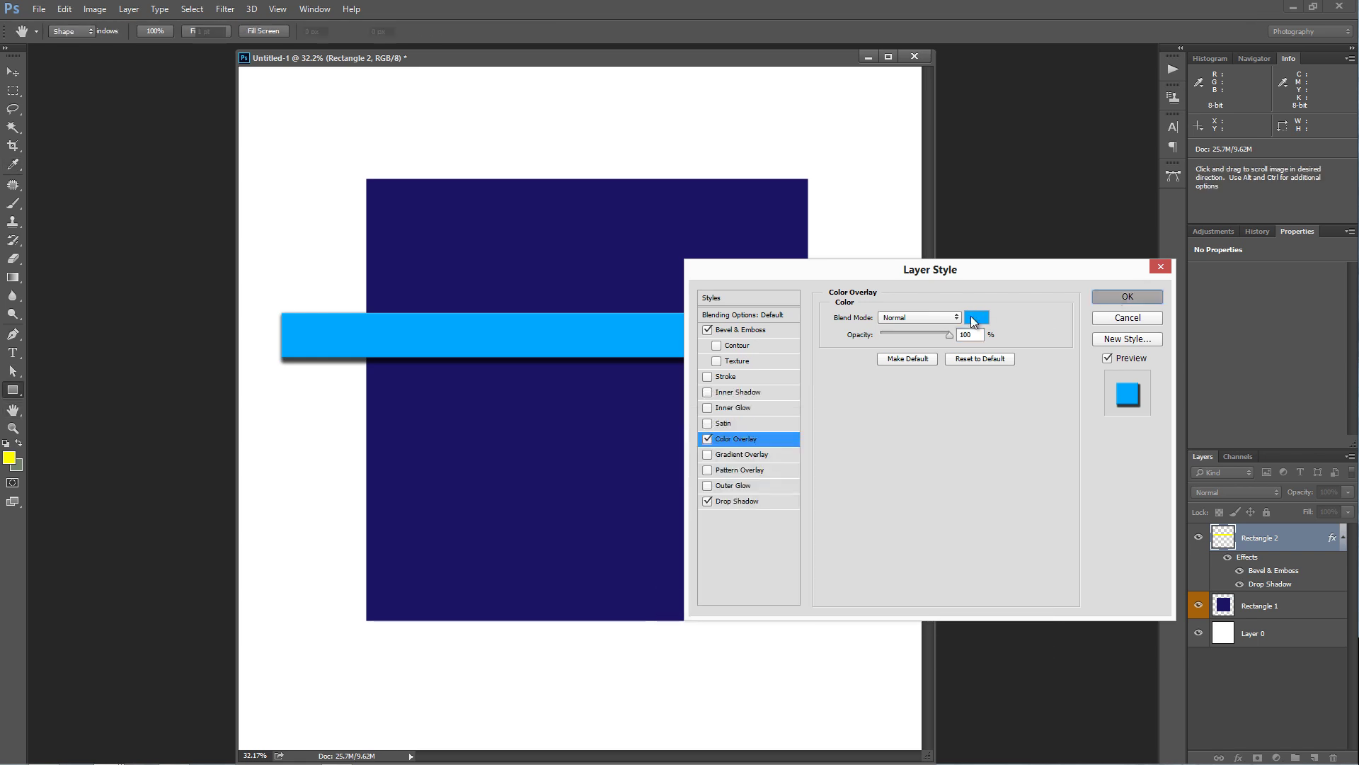
key(Return)
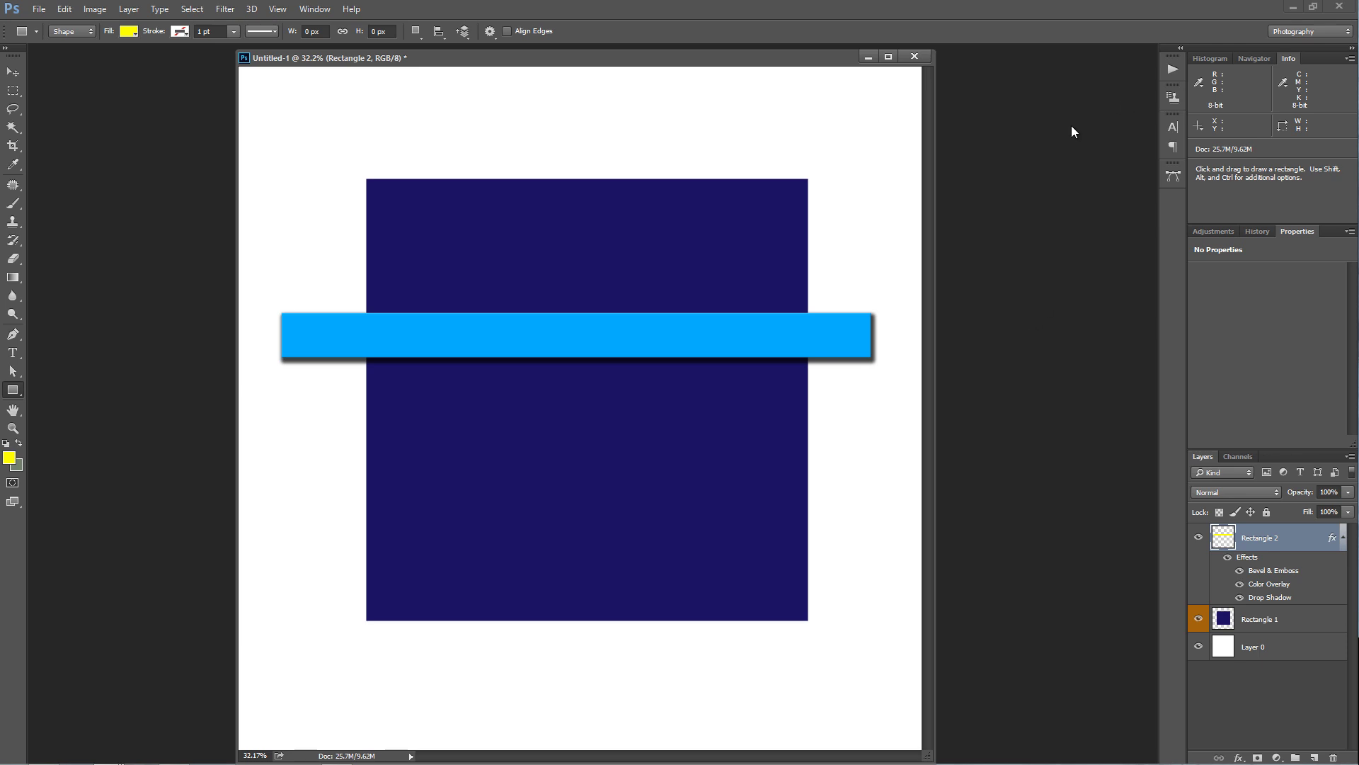
Step: Close the Untitled-1 document without saving its changes
click(919, 56)
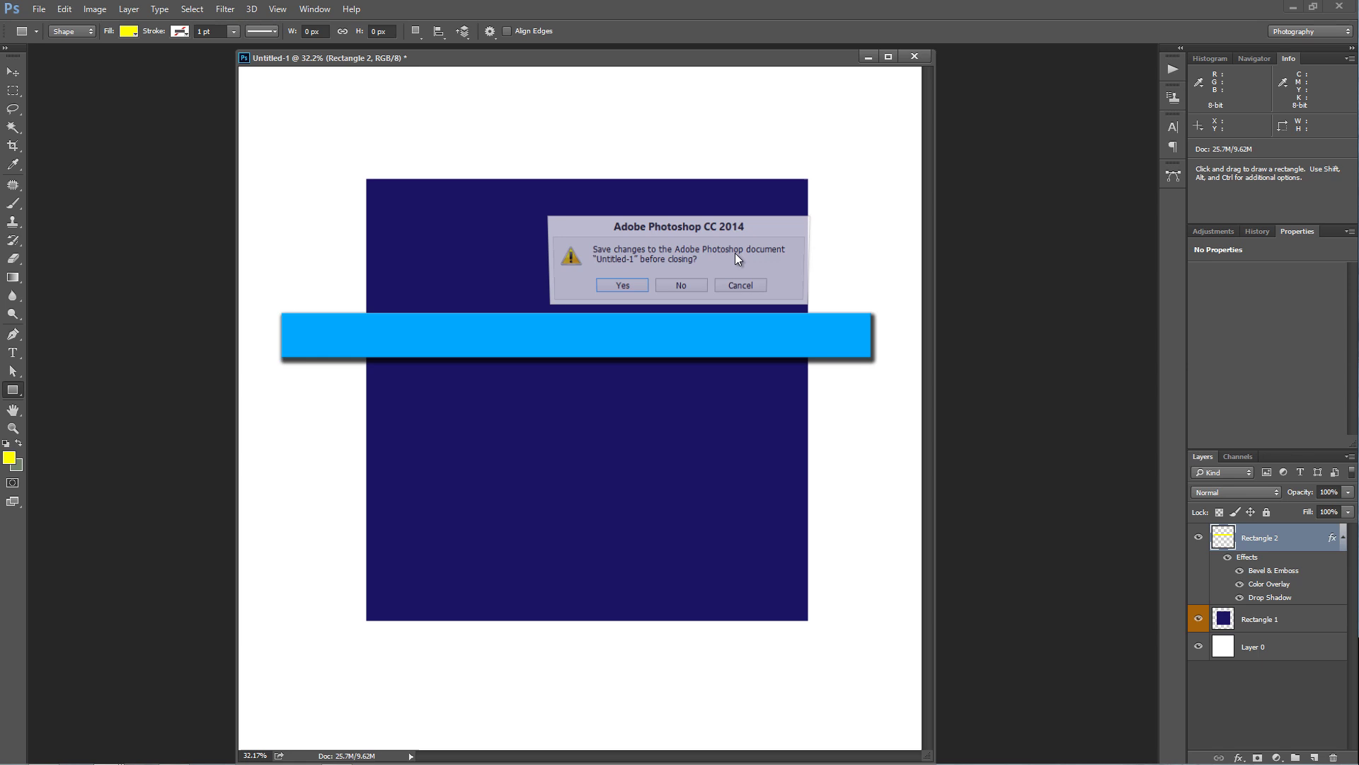
click(683, 285)
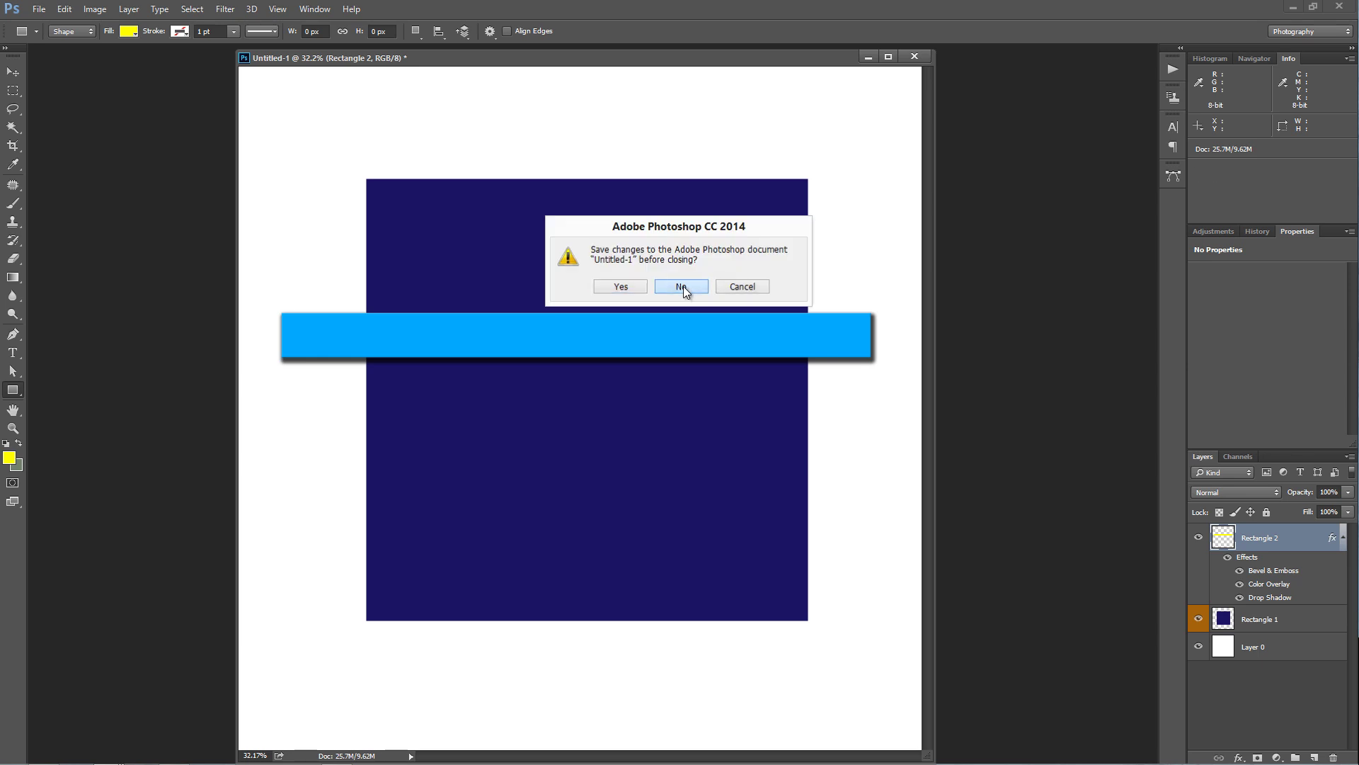
Step: Bring up the building photo DSCF0403.JPG and arrange it side by side with the cloud photo _2162323.ORF
mouse_move(110, 756)
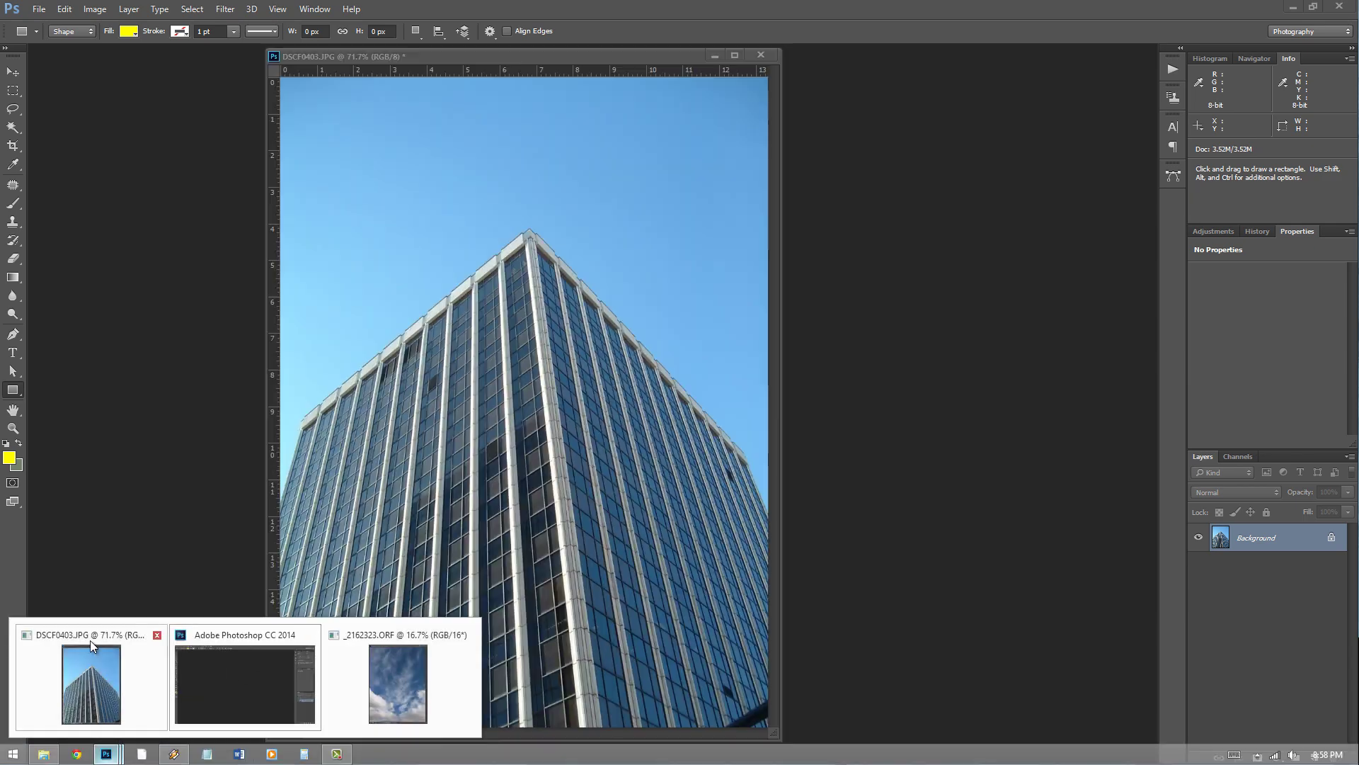
click(91, 640)
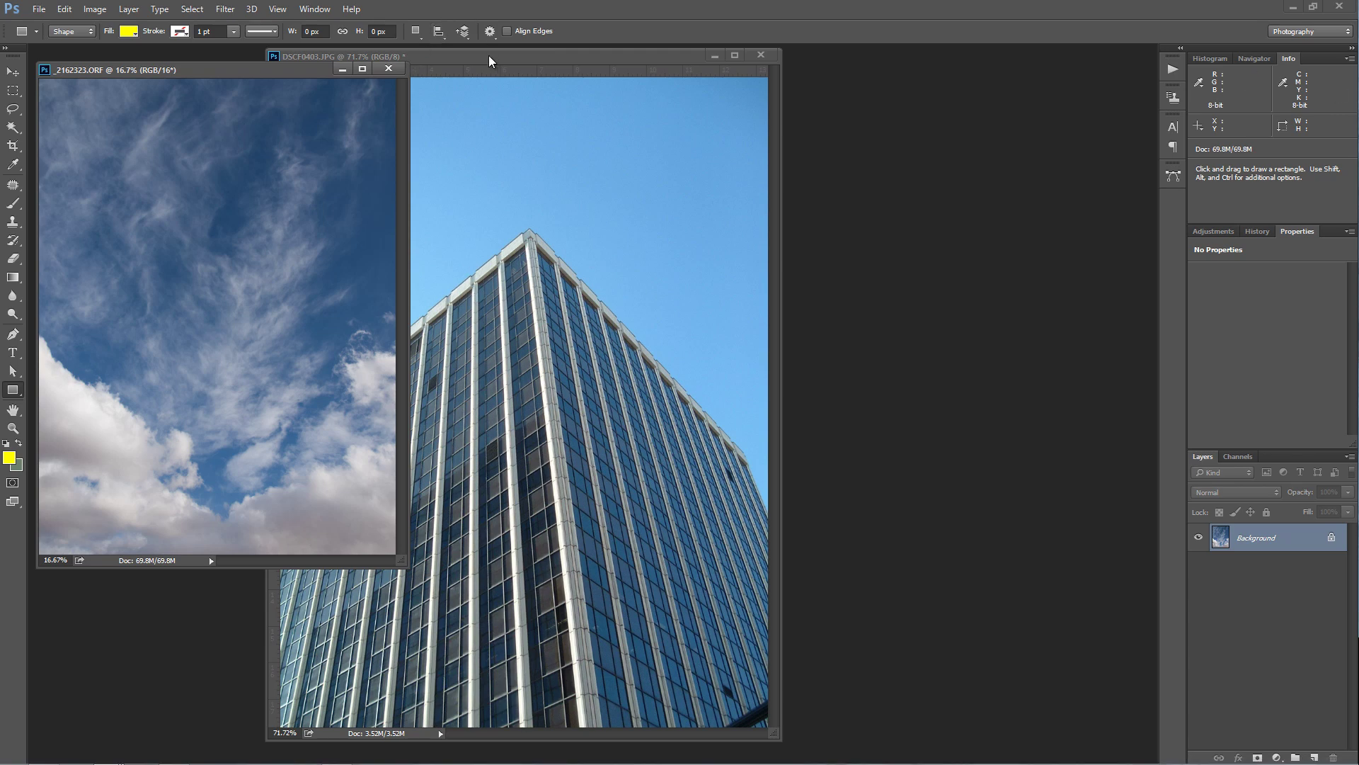
drag(487, 55, 668, 55)
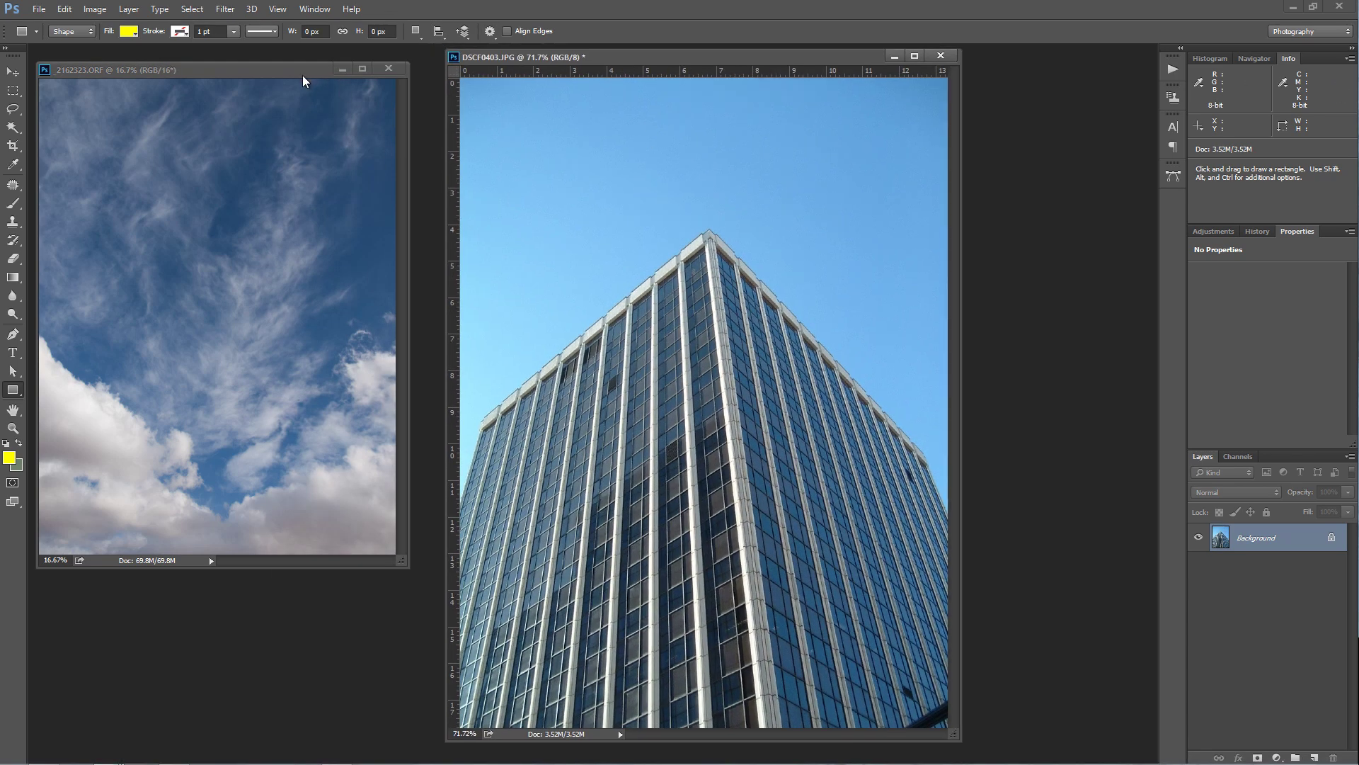
drag(316, 69, 337, 65)
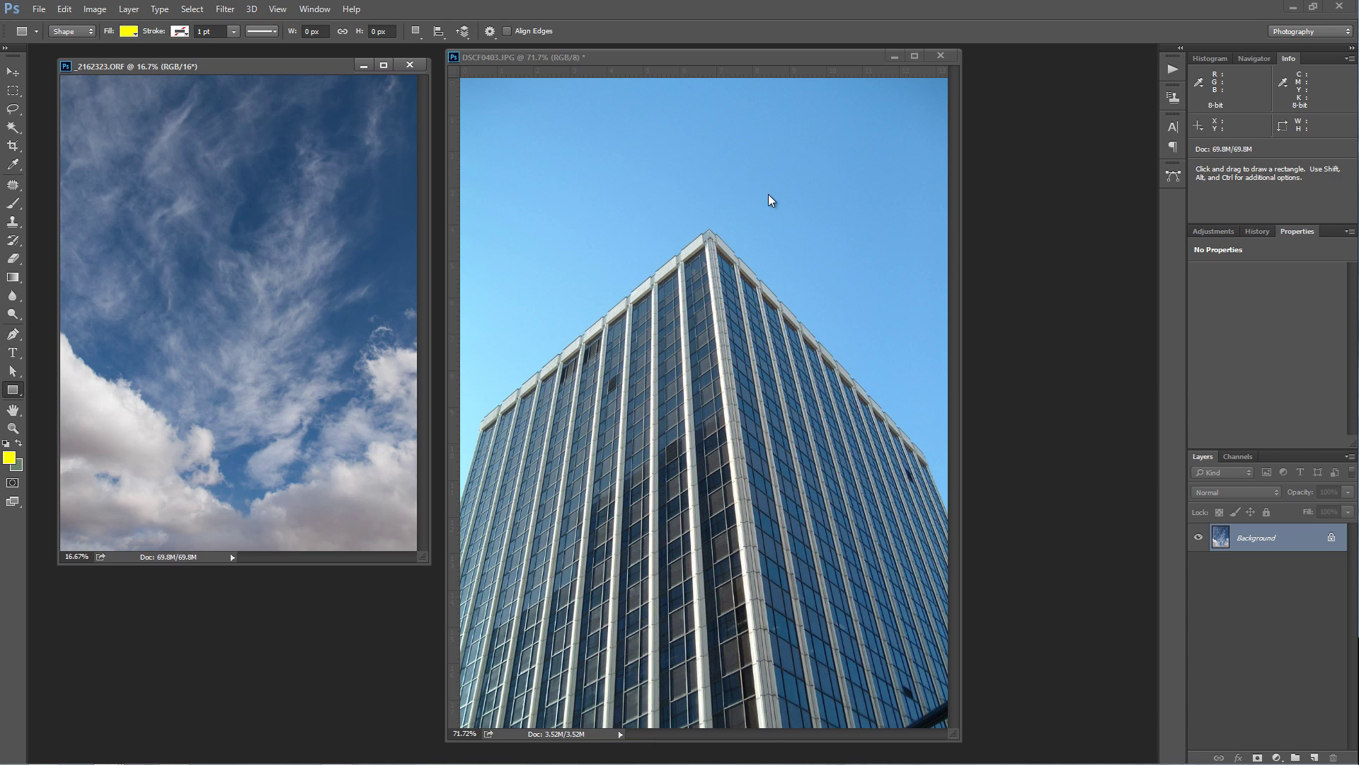
Step: Convert the locked Background of DSCF0403.JPG into a regular layer named Layer 0
click(643, 59)
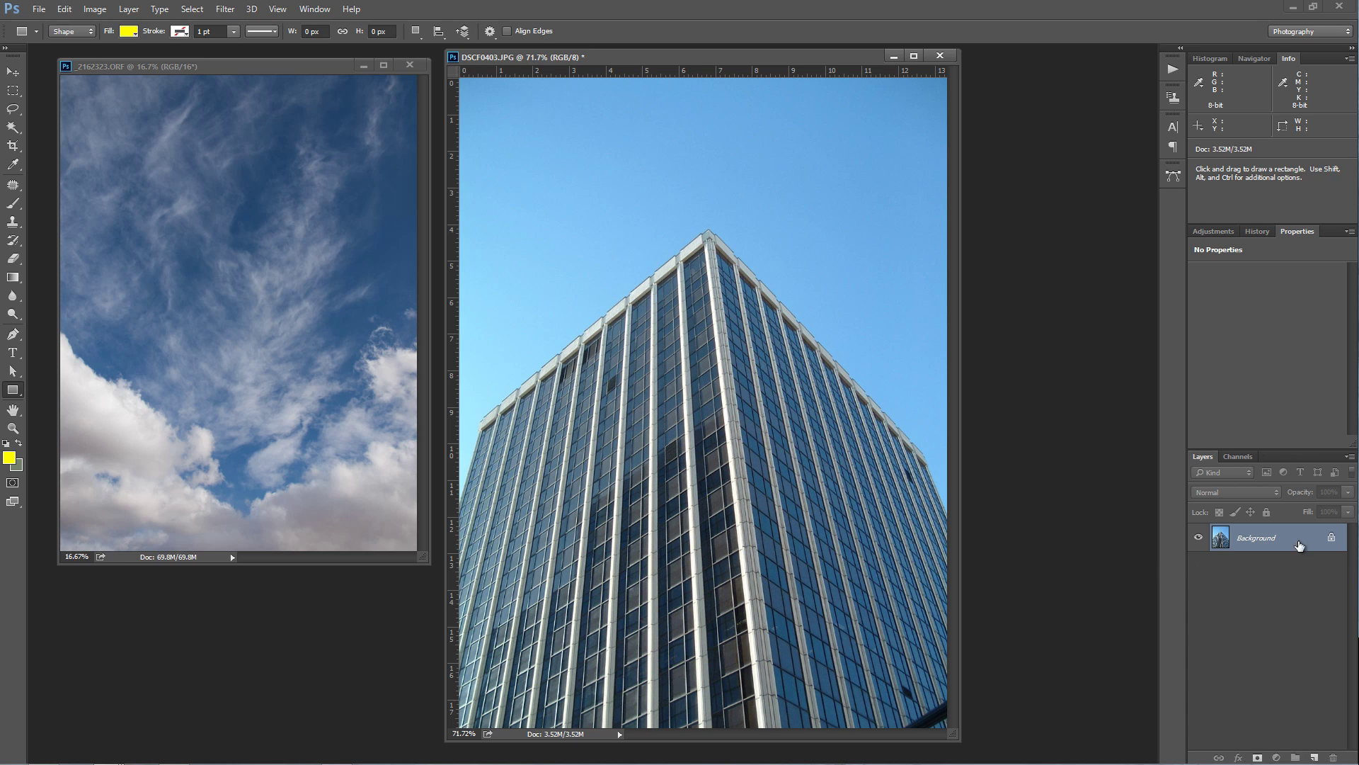
double_click(1299, 544)
click(811, 393)
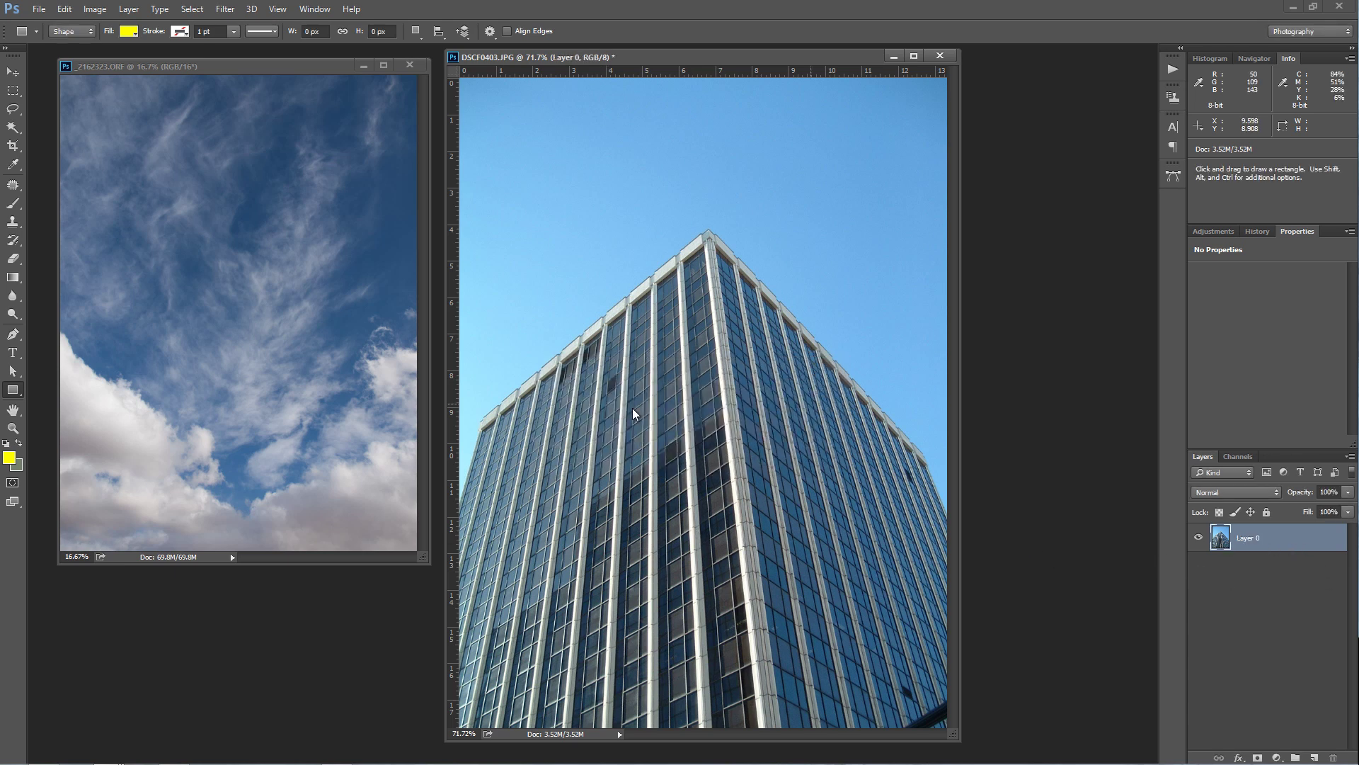
Step: Select the blue sky above the building with the Quick Selection tool at brush size 35
mouse_move(13, 127)
mouse_down()
mouse_move(60, 146)
mouse_move(71, 133)
mouse_move(496, 142)
mouse_up()
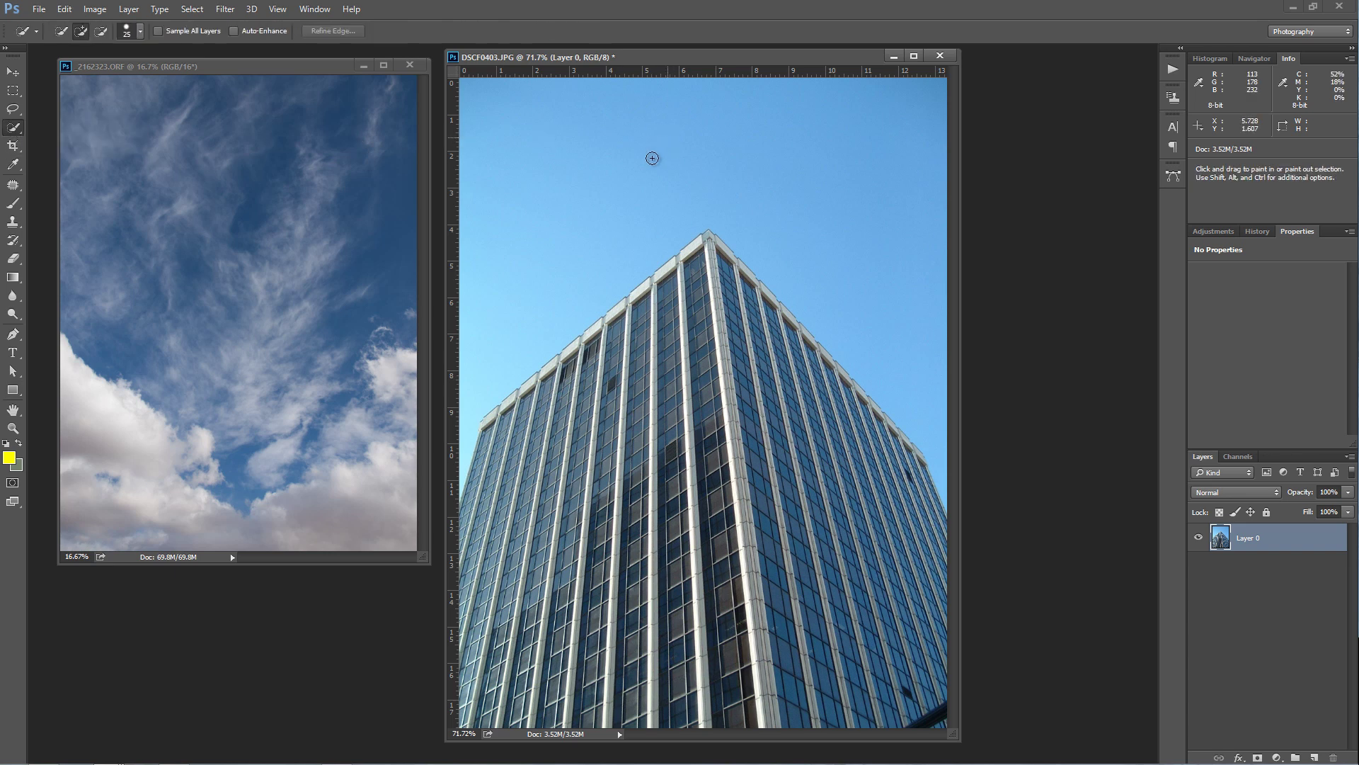
key(bracketright)
drag(622, 152, 776, 146)
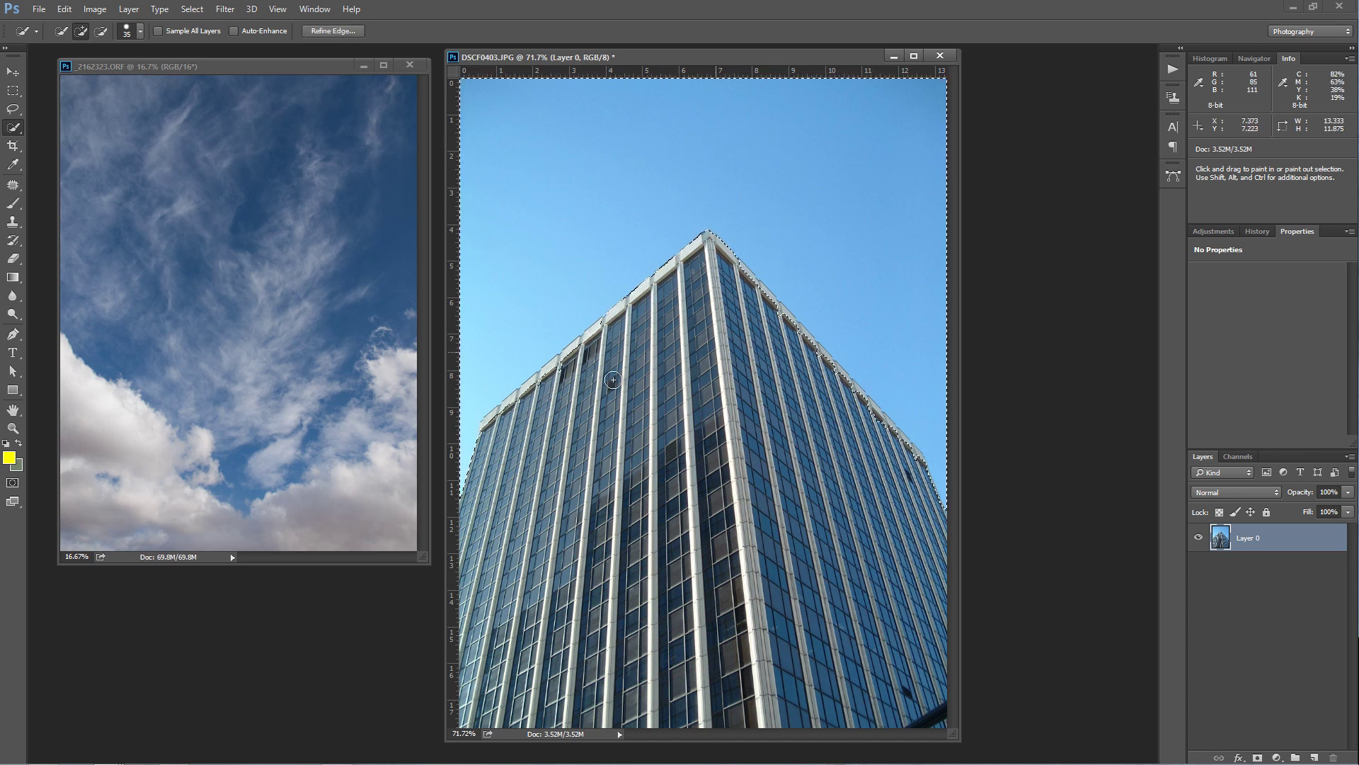
Step: Clean up the sky selection along the roofline by subtracting building parts and adding back missed sky
key(alt)
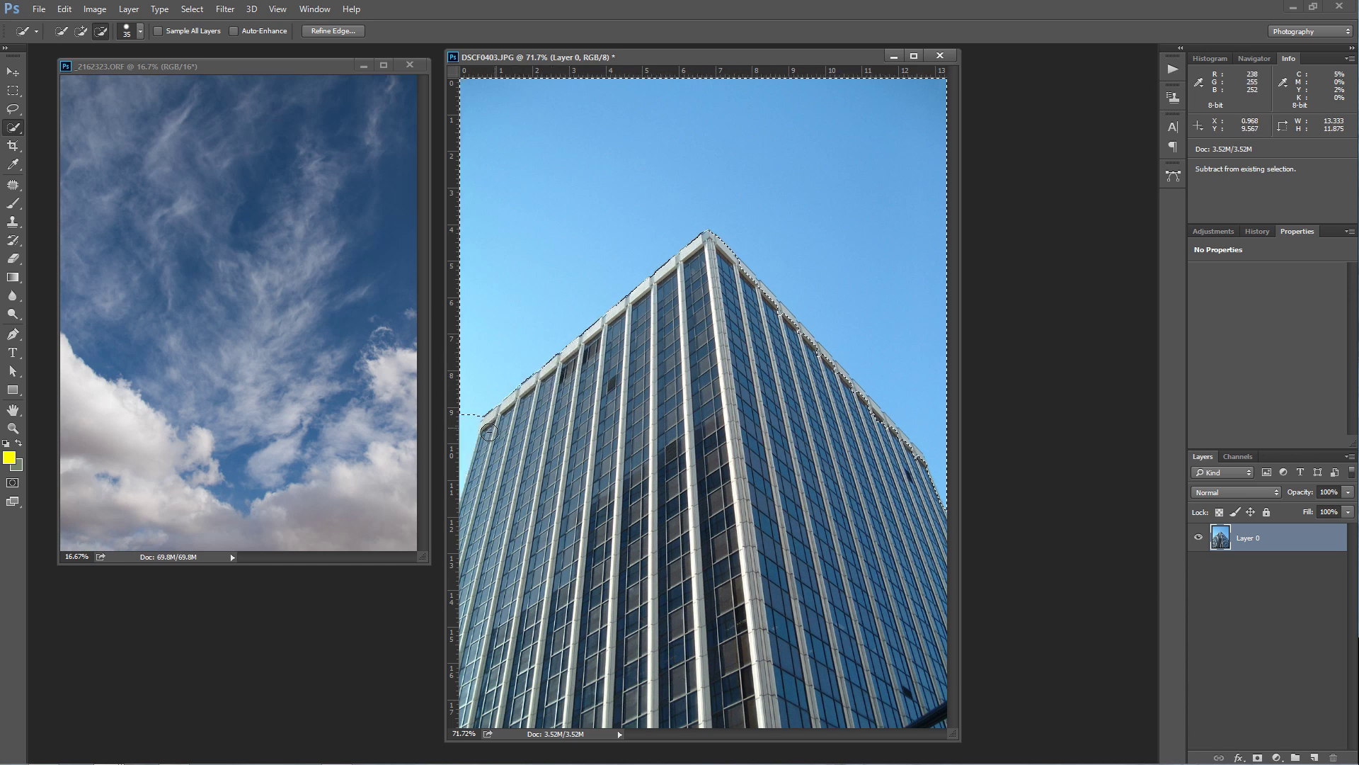
key(alt)
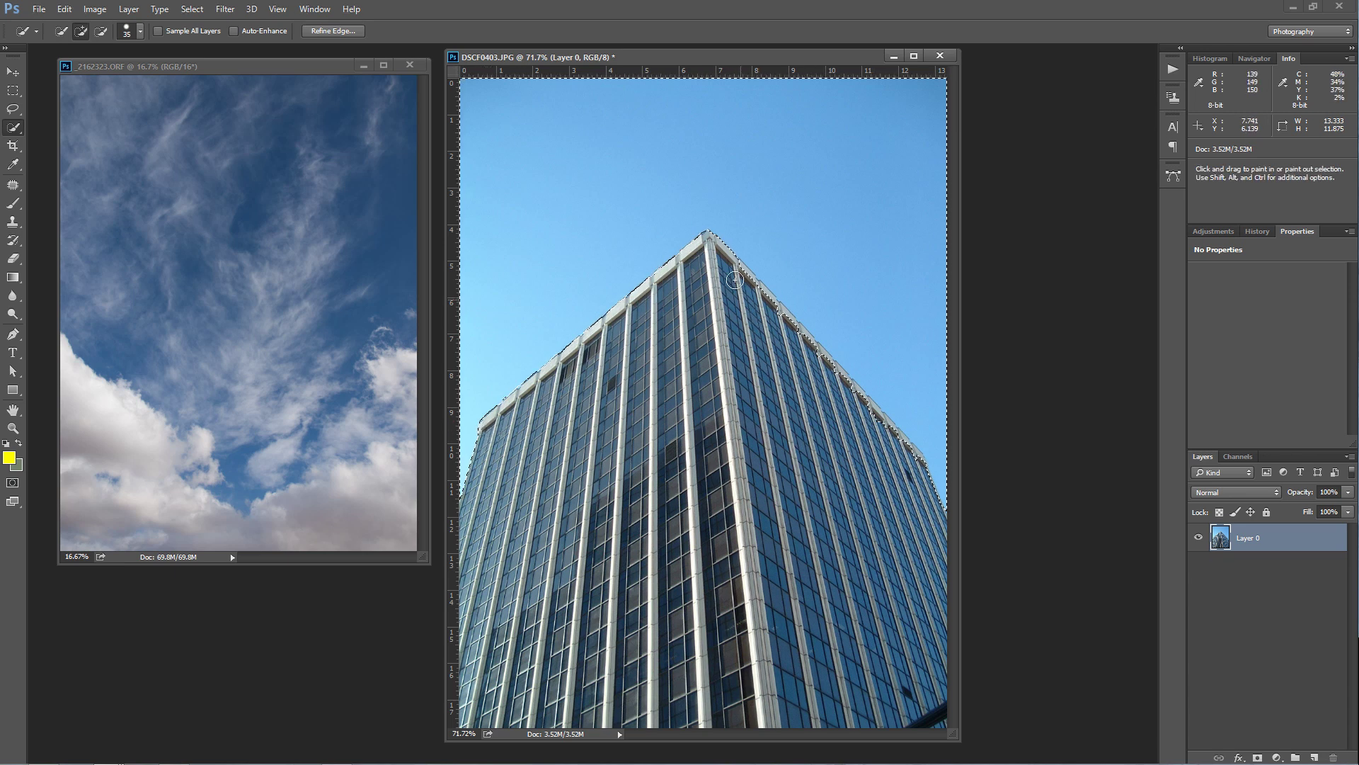
key(alt)
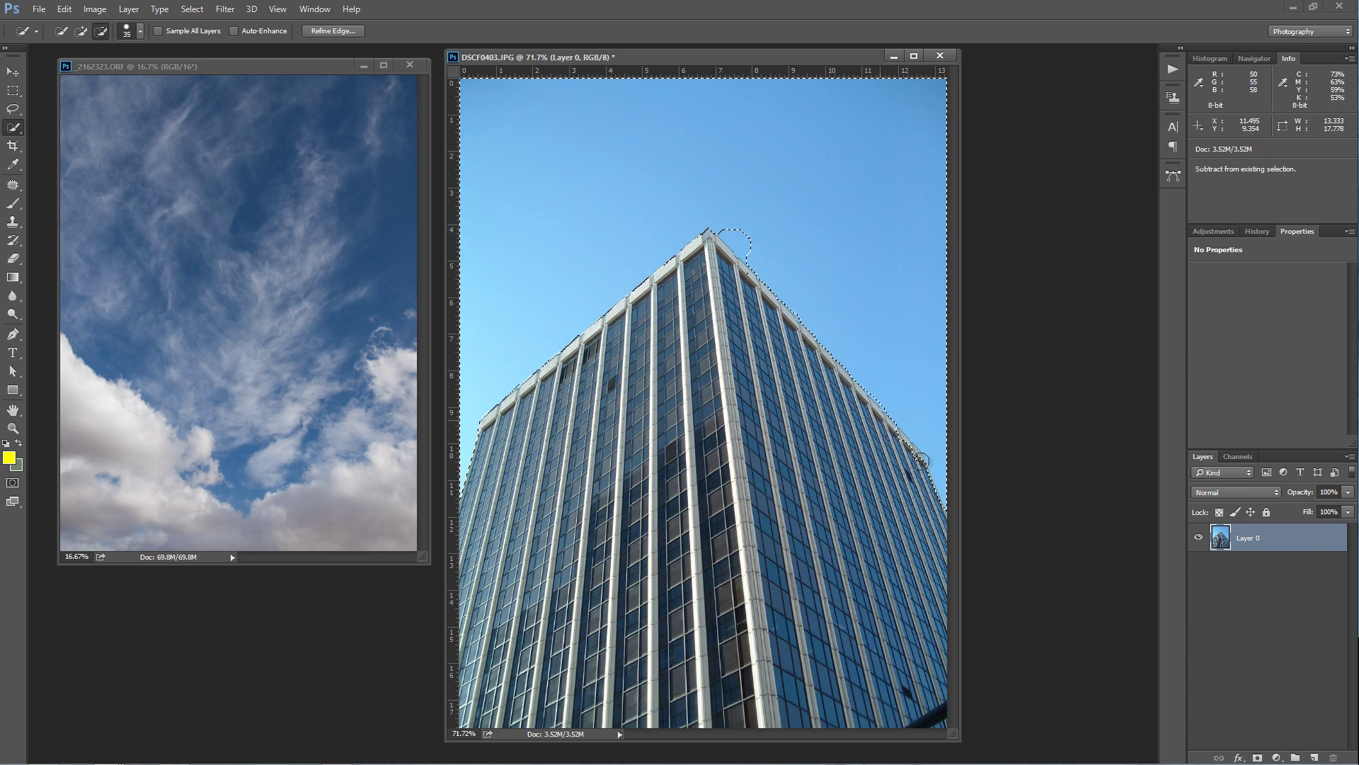
key(alt)
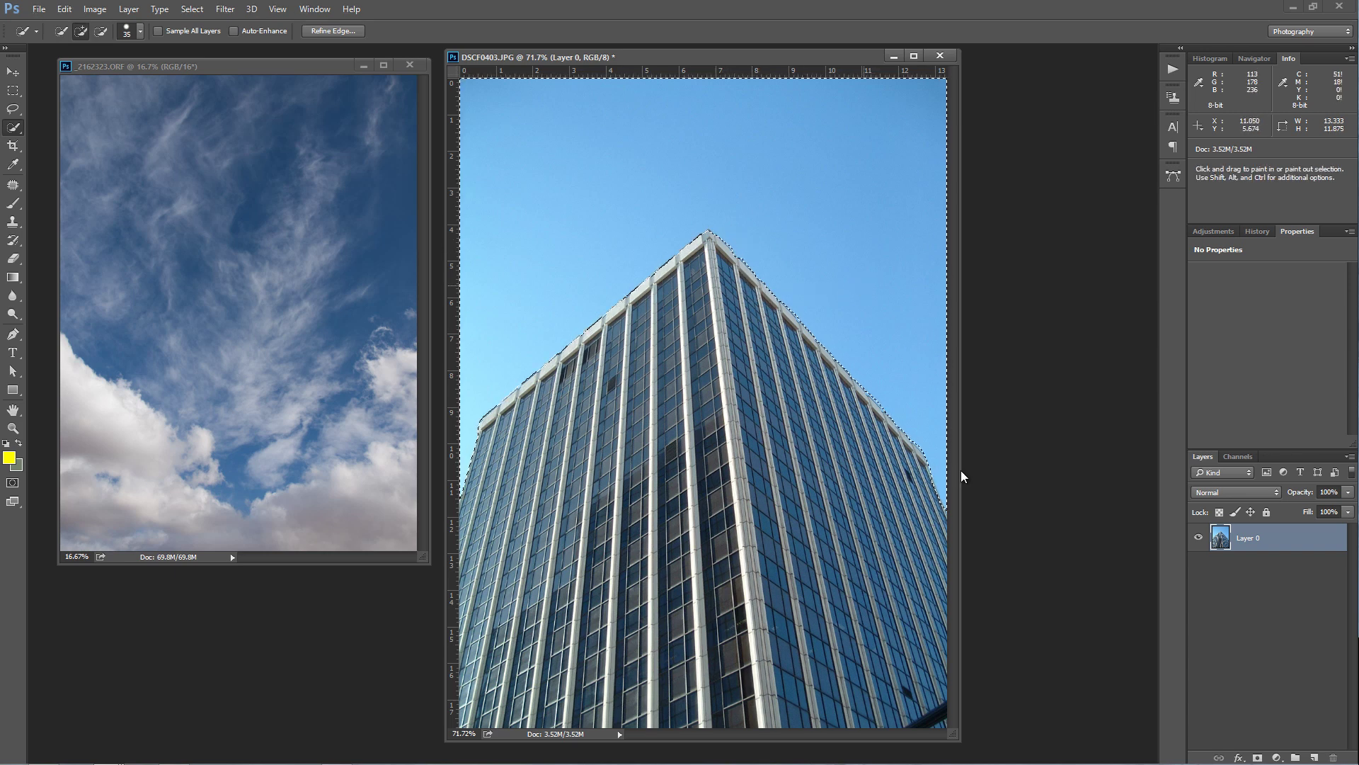
Step: Refine the sky selection's edge by painting with the Refine Radius brush along the roofline and sides, output as a selection
drag(752, 259, 836, 336)
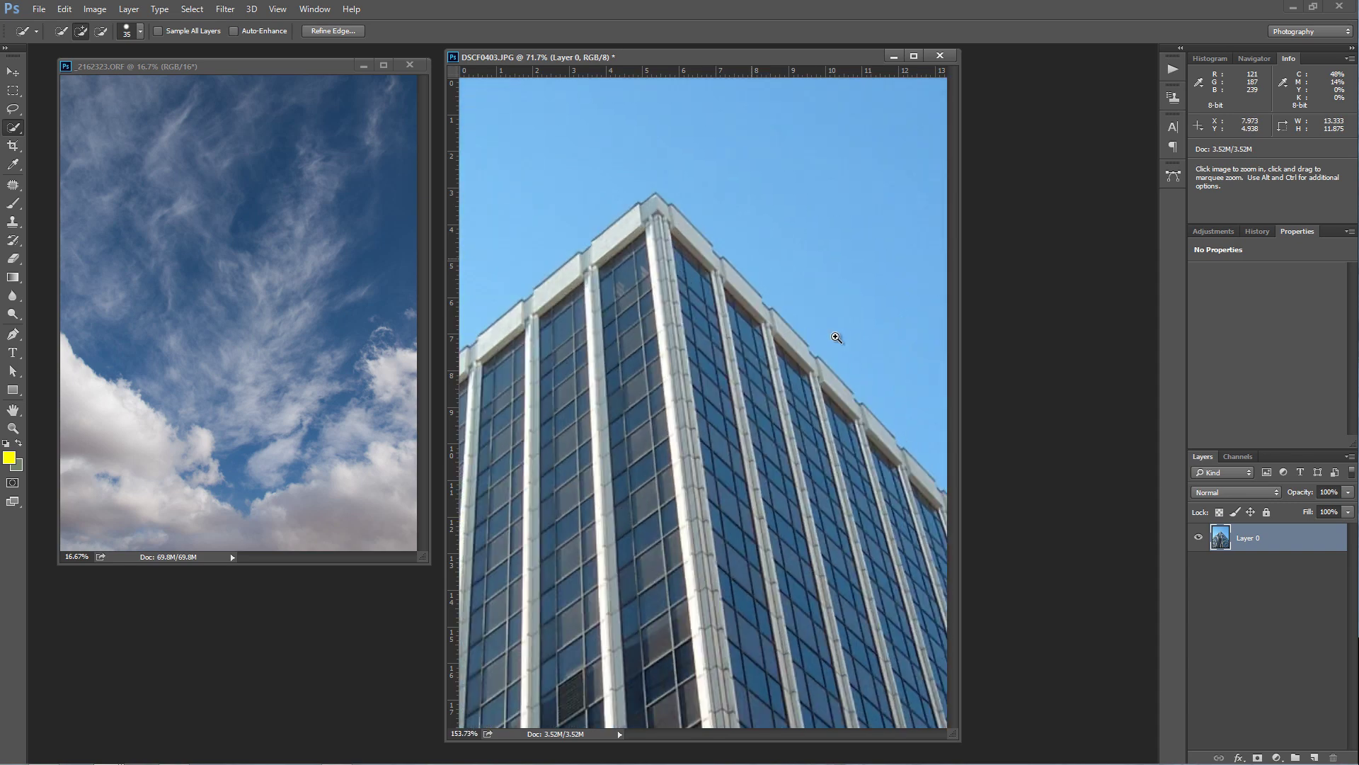
right_click(703, 322)
click(705, 321)
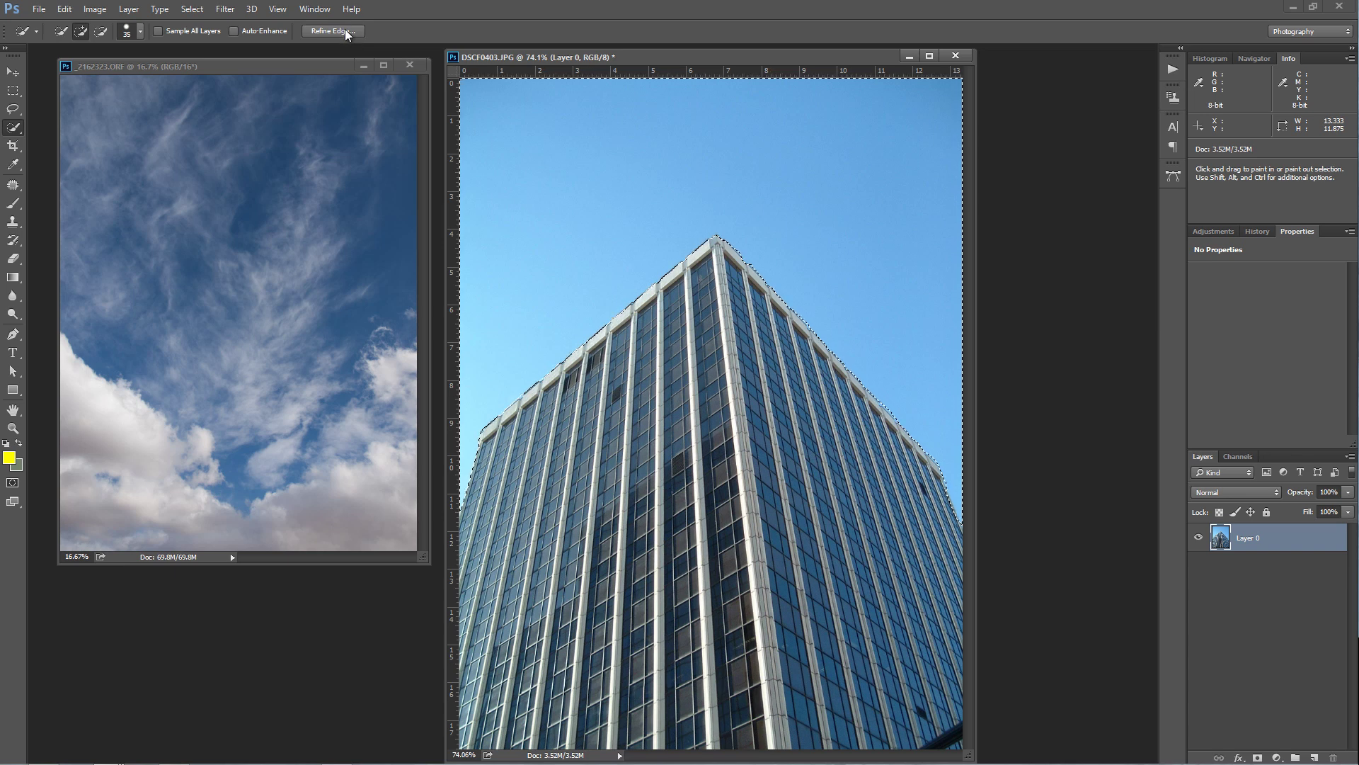
key(ctrl+alt+r)
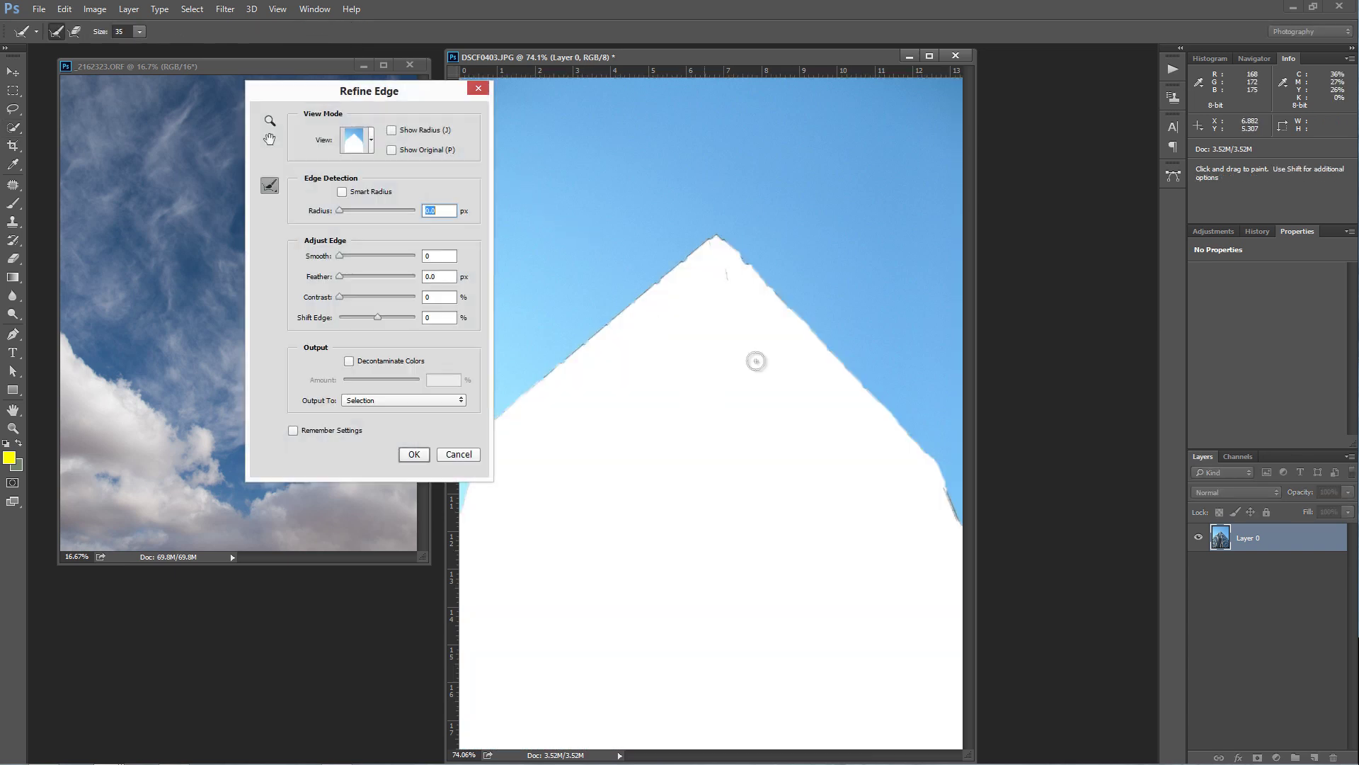
mouse_move(724, 286)
mouse_down()
mouse_move(727, 262)
mouse_move(728, 309)
mouse_move(716, 240)
mouse_move(743, 274)
mouse_move(752, 258)
mouse_move(792, 310)
mouse_up()
mouse_move(786, 306)
mouse_down()
mouse_move(945, 469)
mouse_move(961, 530)
mouse_up()
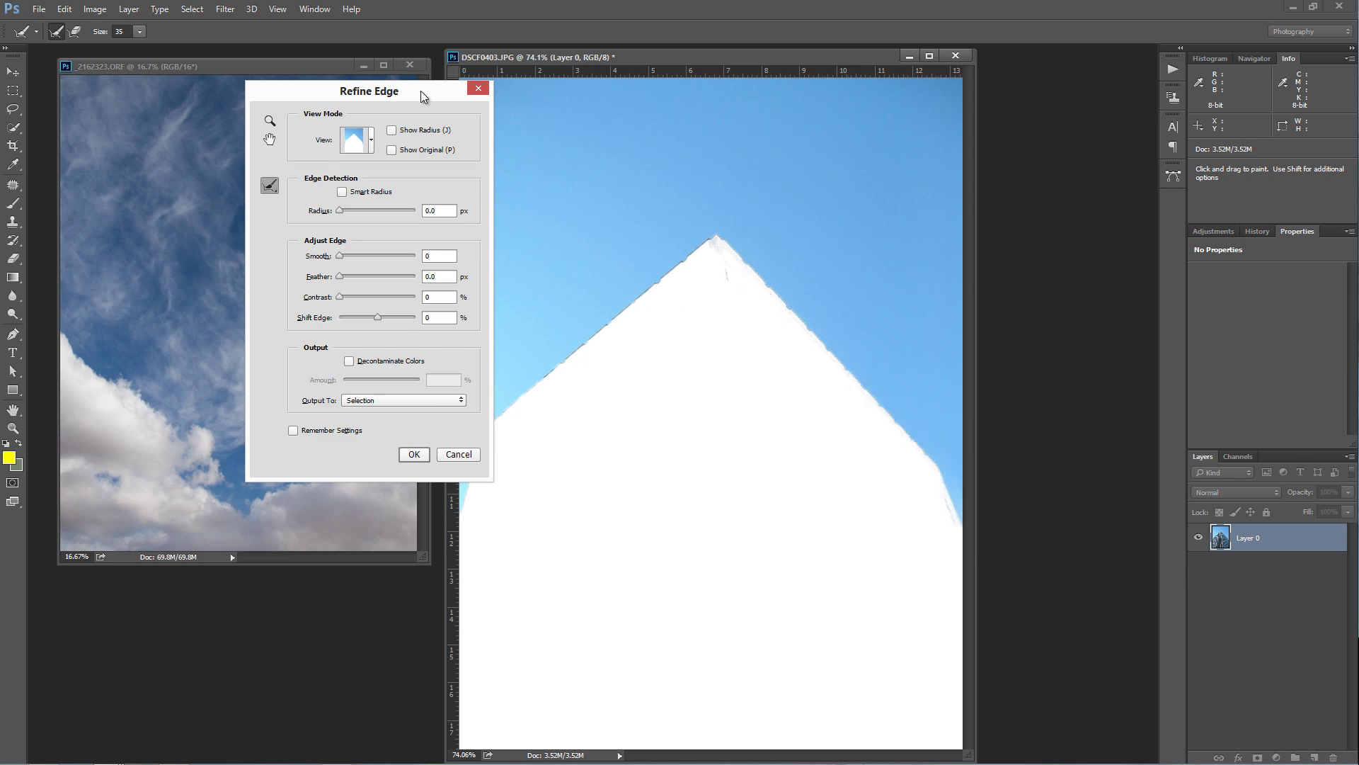
drag(423, 97, 408, 99)
drag(704, 234, 478, 442)
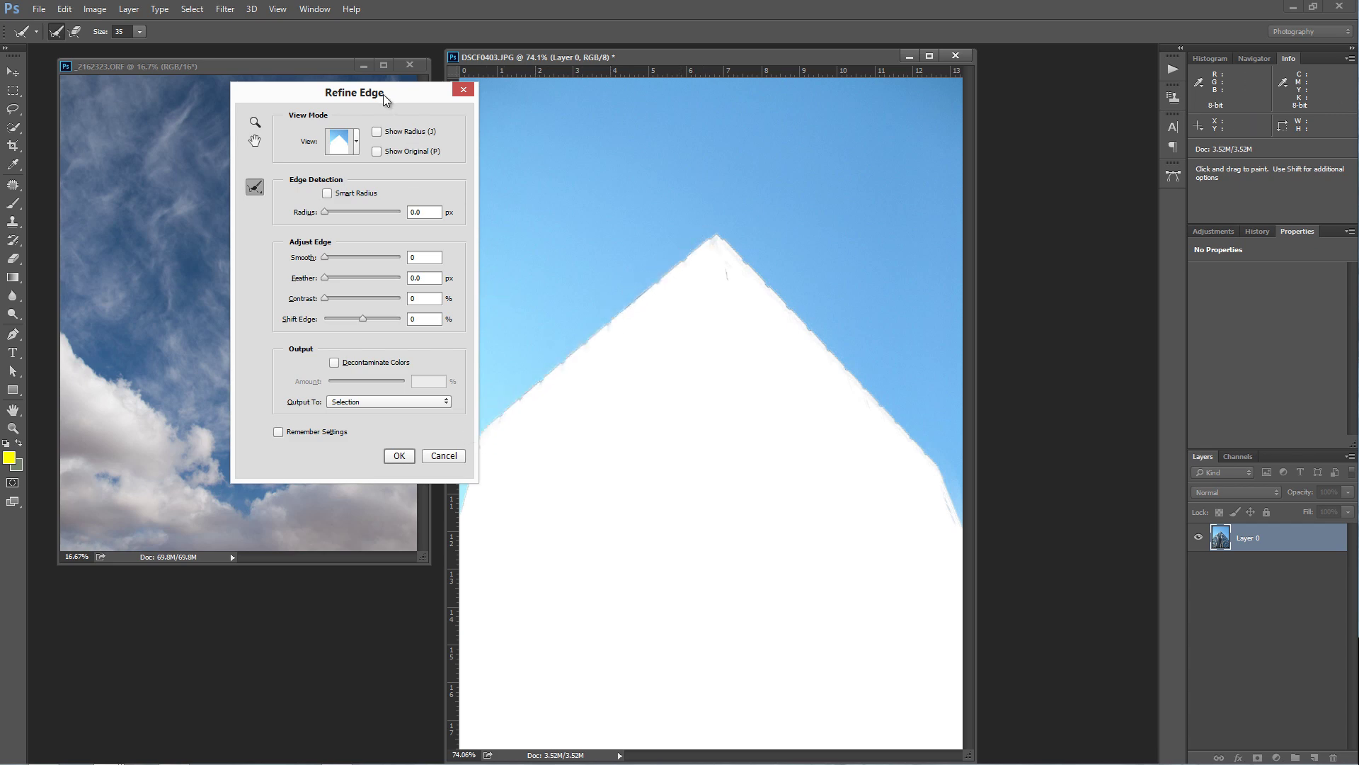
drag(384, 95, 314, 97)
drag(482, 426, 460, 531)
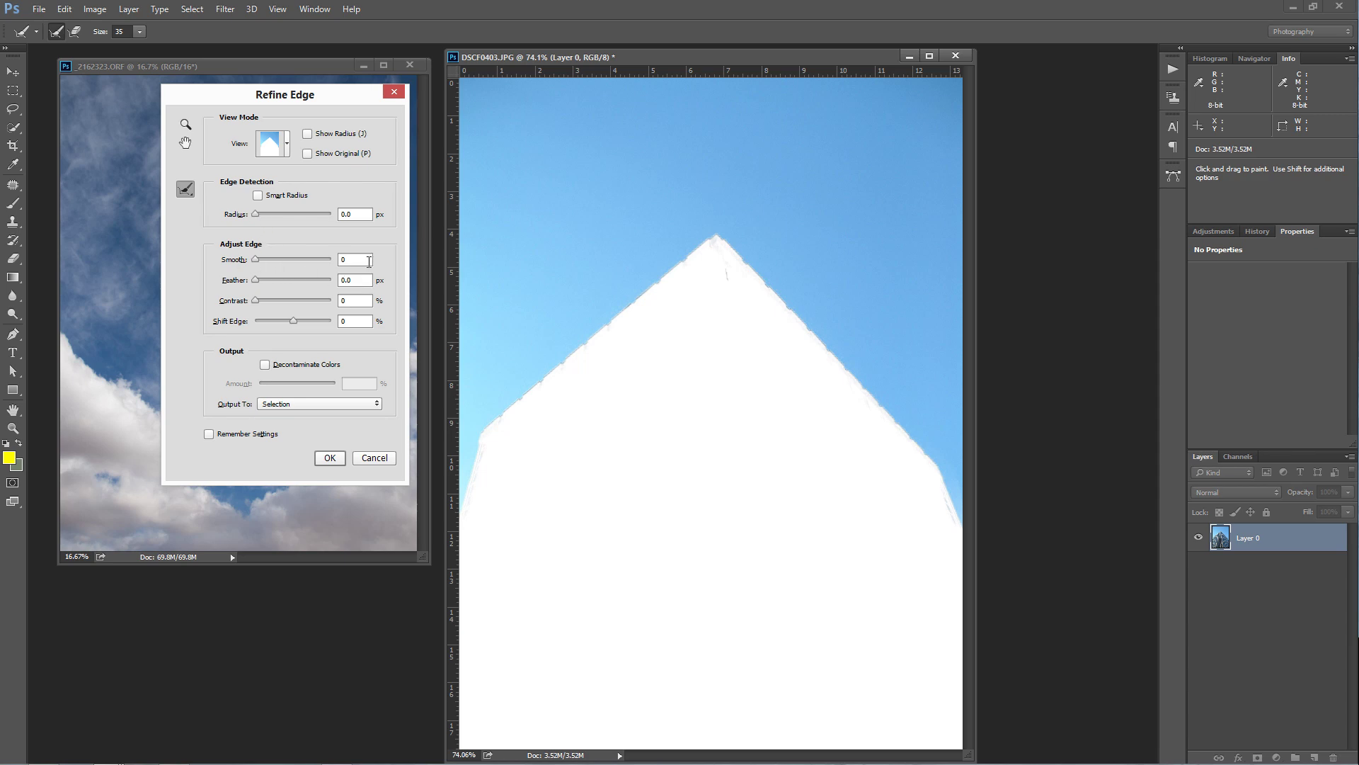
click(330, 457)
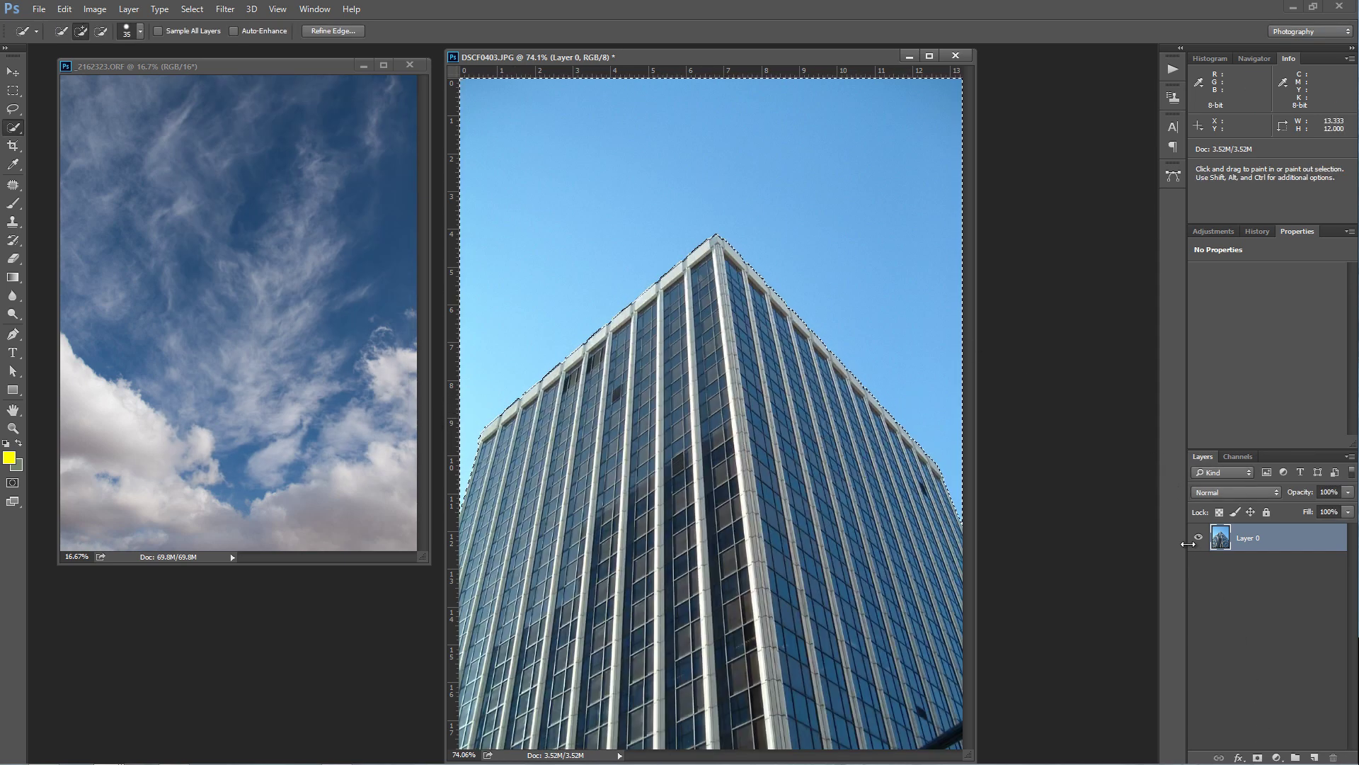
Step: Add a layer mask to Layer 0 from the selection and invert it so the building shows and the sky is hidden
click(1258, 758)
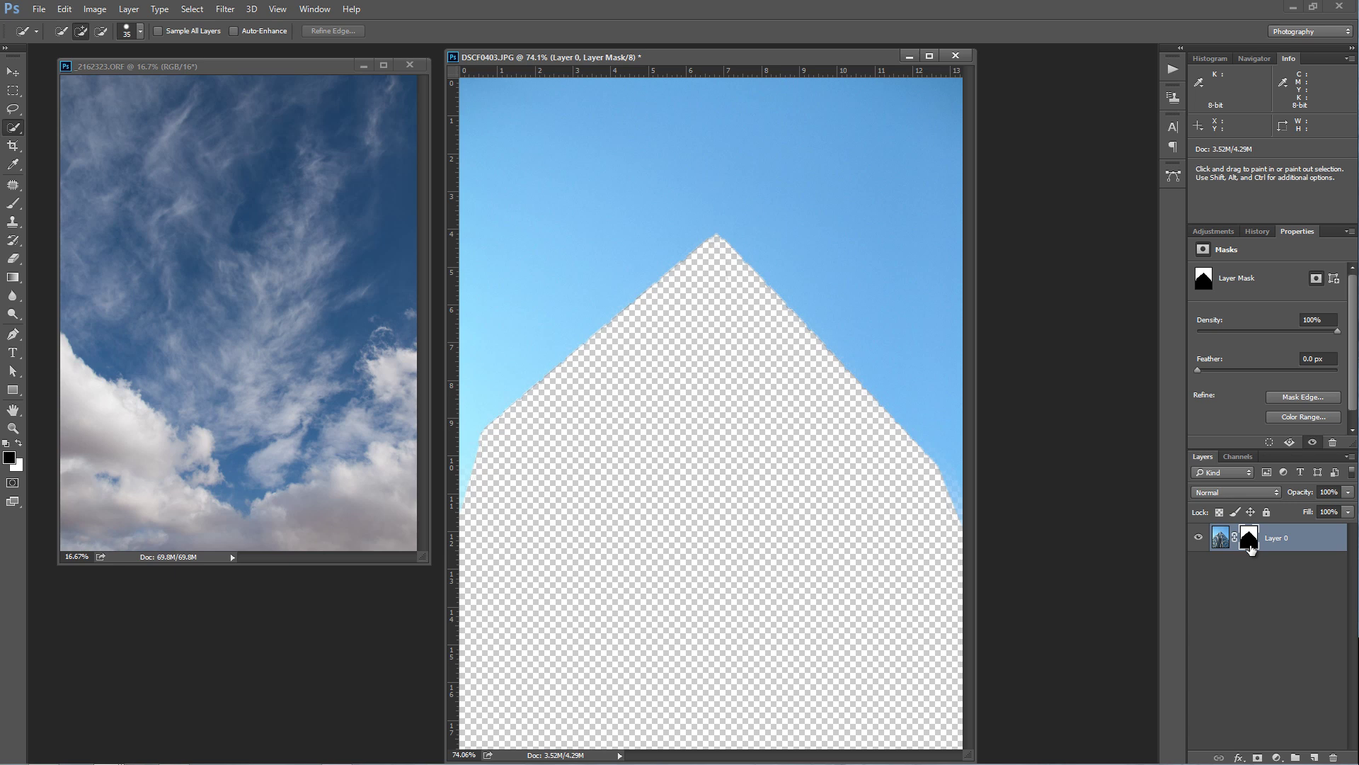
drag(1249, 544, 1250, 546)
key(ctrl+i)
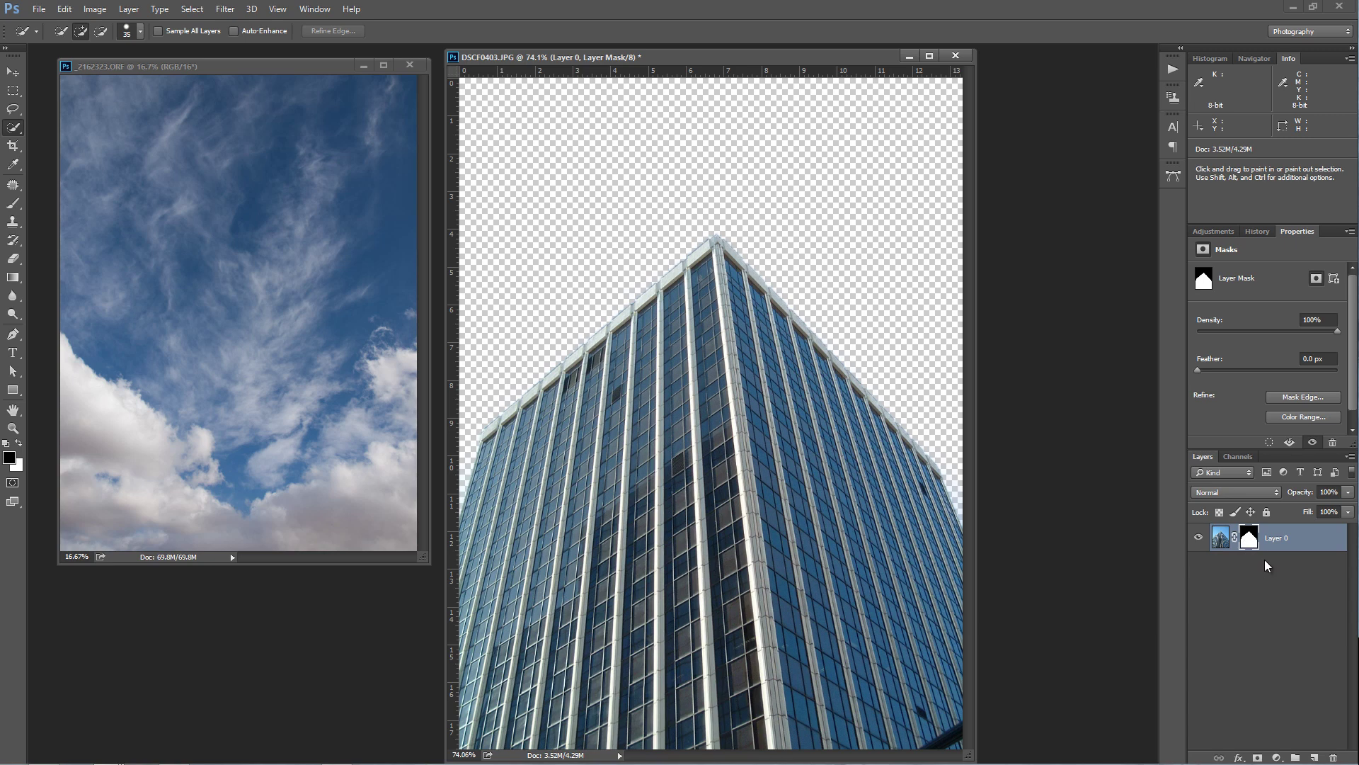
Step: Invert Layer 0's mask back and forth to compare hiding the building with hiding the sky
key(ctrl+i)
key(ctrl+i)
key(ctrl+i)
key(ctrl+i)
key(ctrl+i)
key(ctrl+i)
key(ctrl+i)
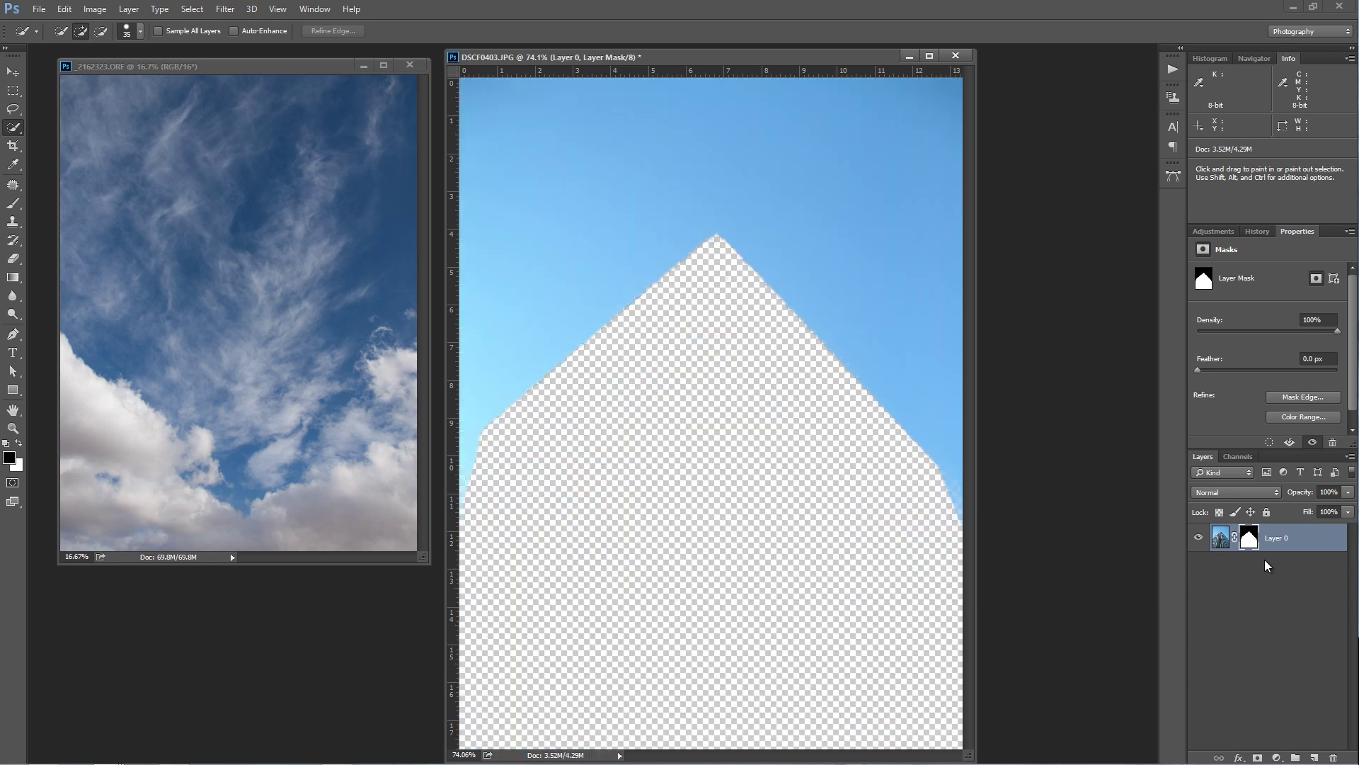
key(ctrl+i)
key(ctrl+i)
key(ctrl+i)
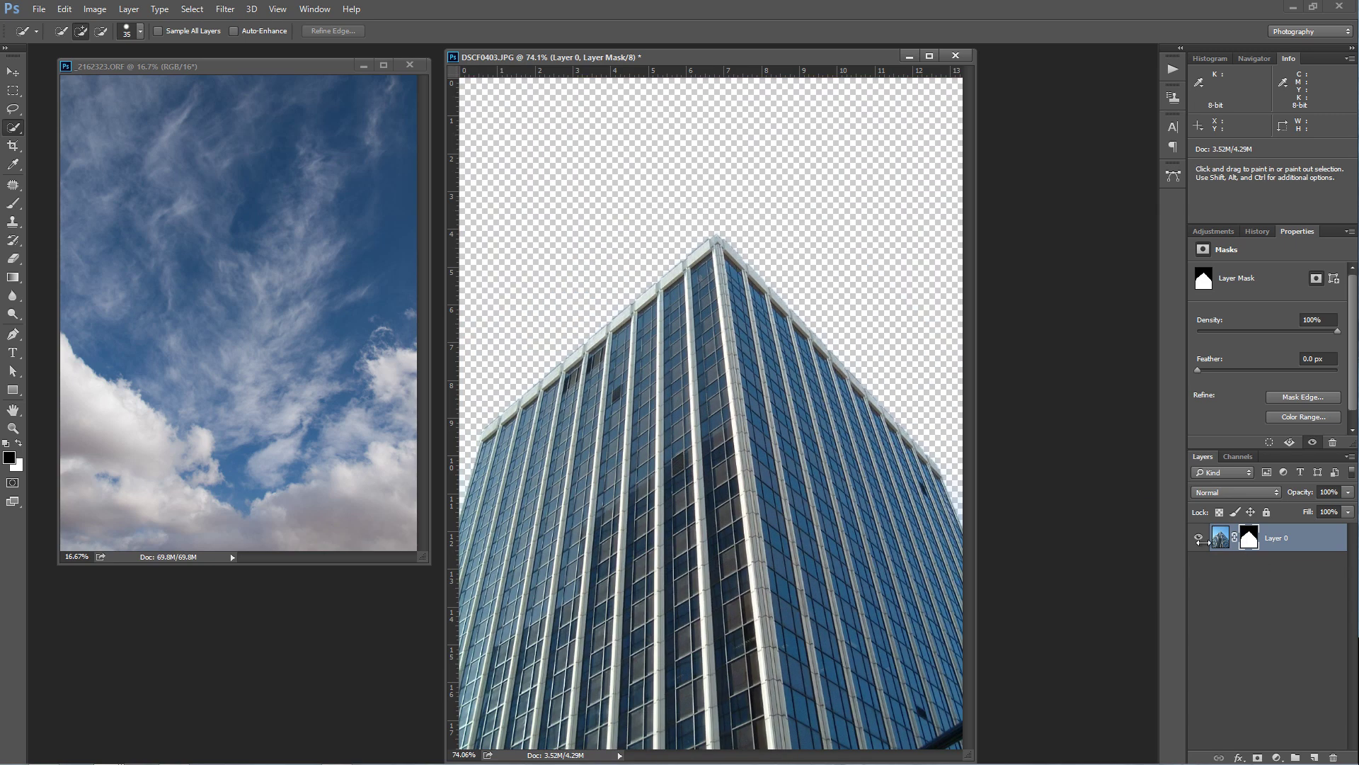
Step: Copy the cloud photo _2162323.ORF into DSCF0403.JPG as a new layer and shift it over the canvas
click(196, 69)
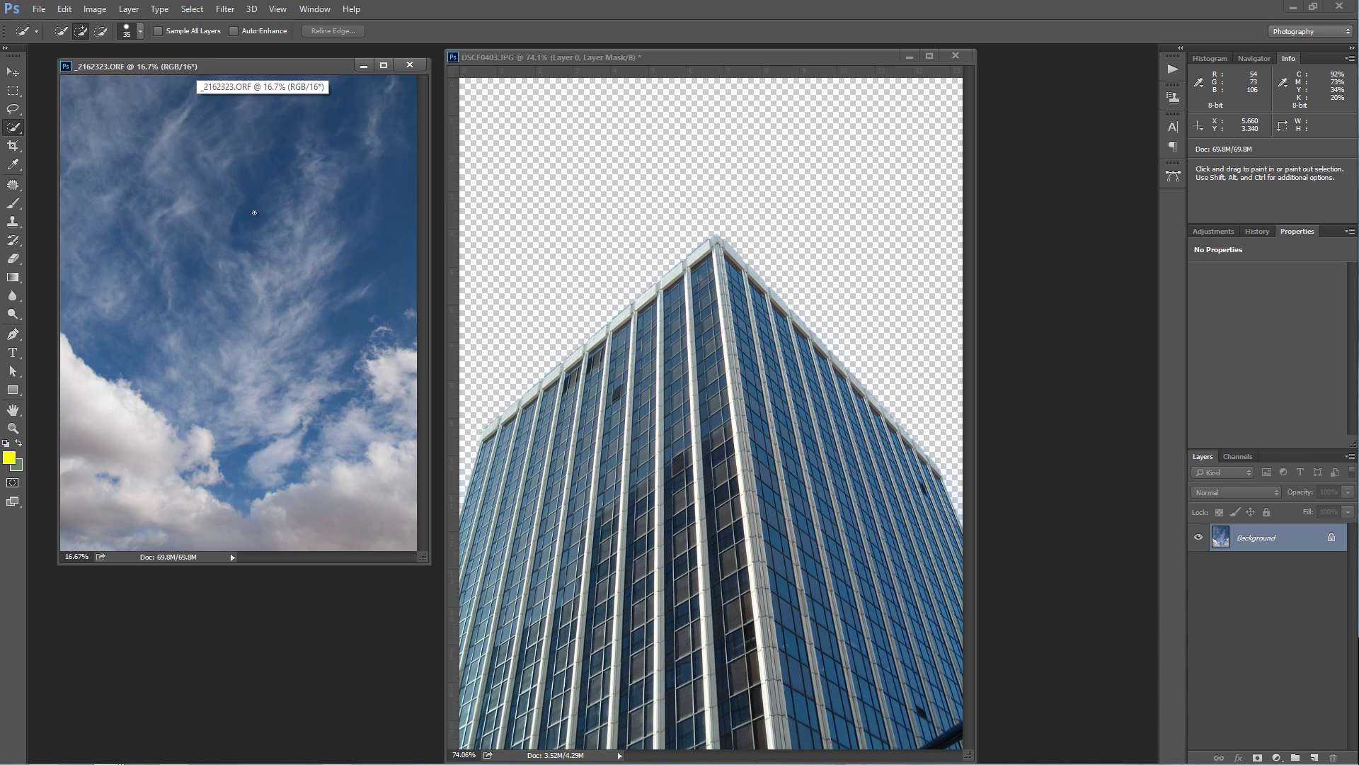
key(v)
drag(250, 226, 666, 241)
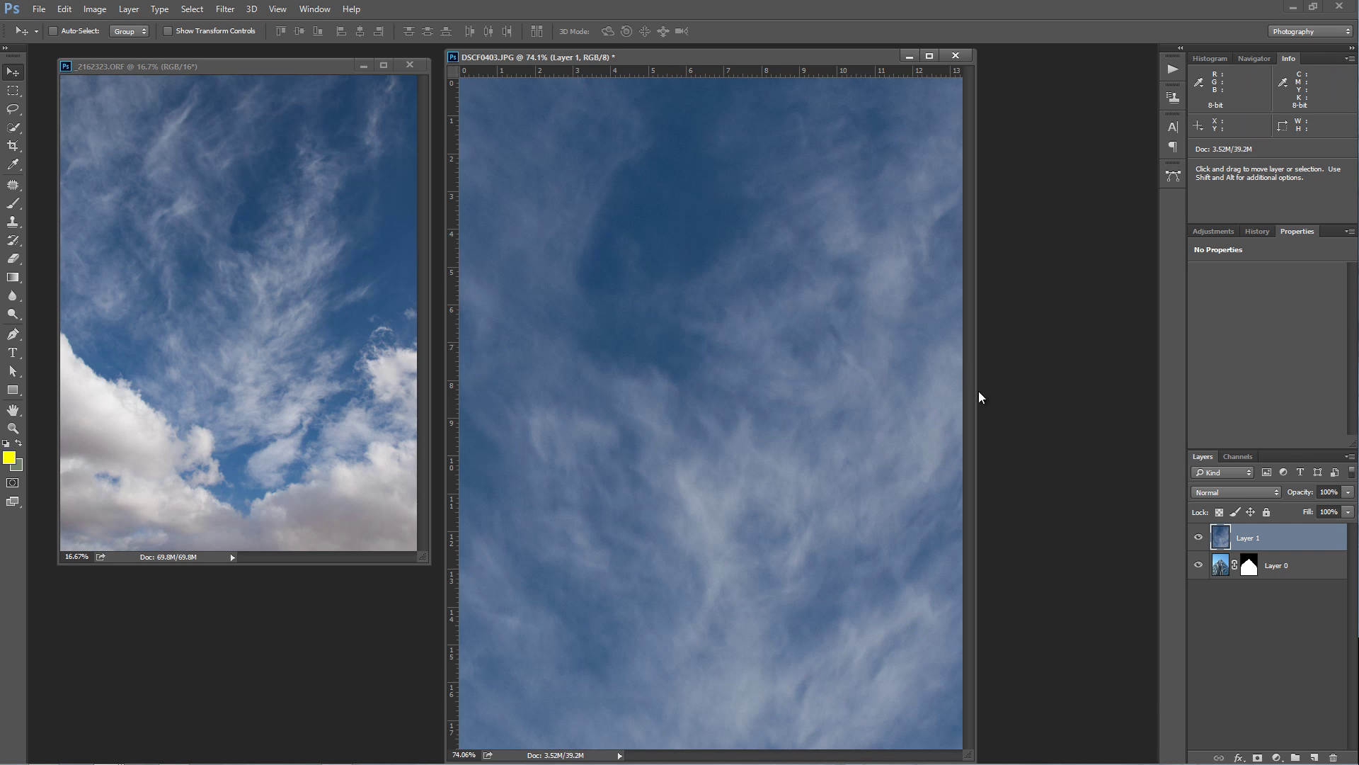
drag(834, 449, 701, 268)
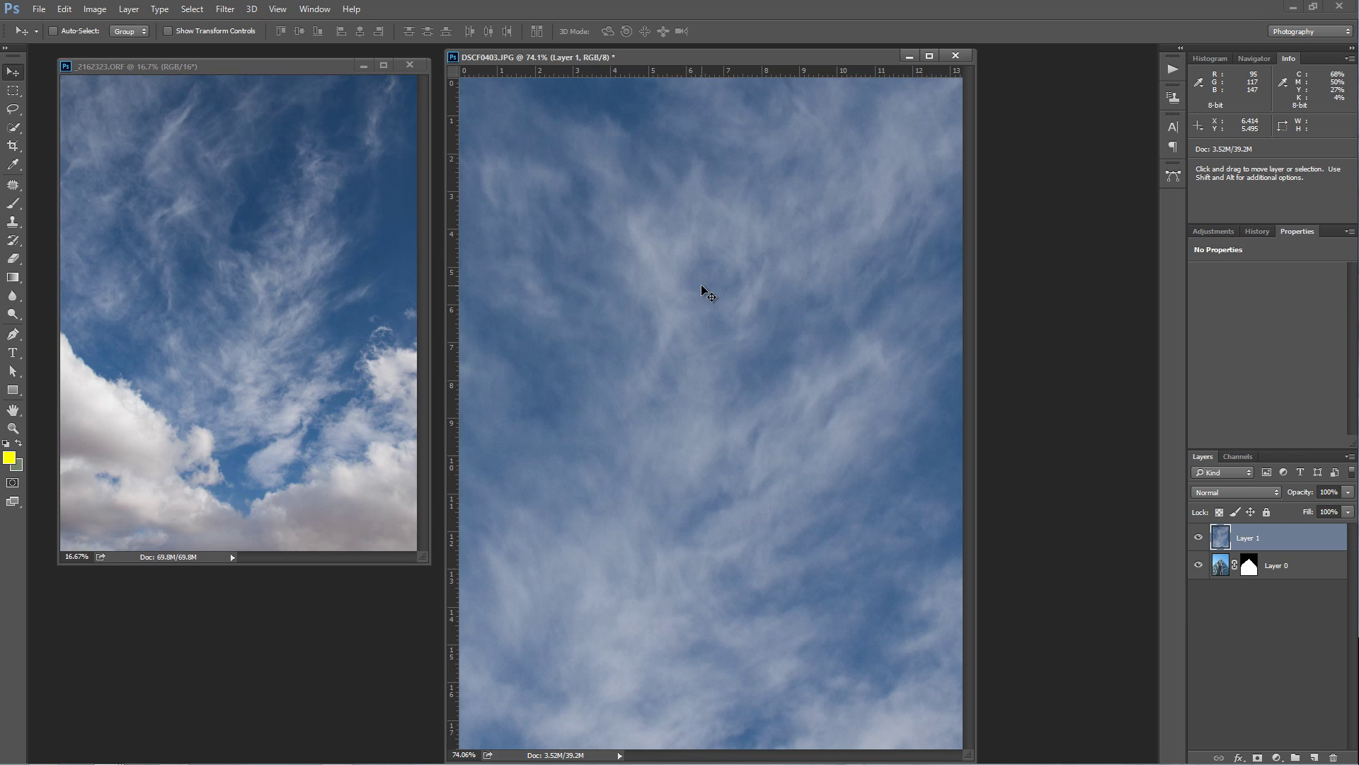
Step: Scale the cloud layer down with Free Transform to about 32% so the whole sky fits the canvas
key(ctrl+t)
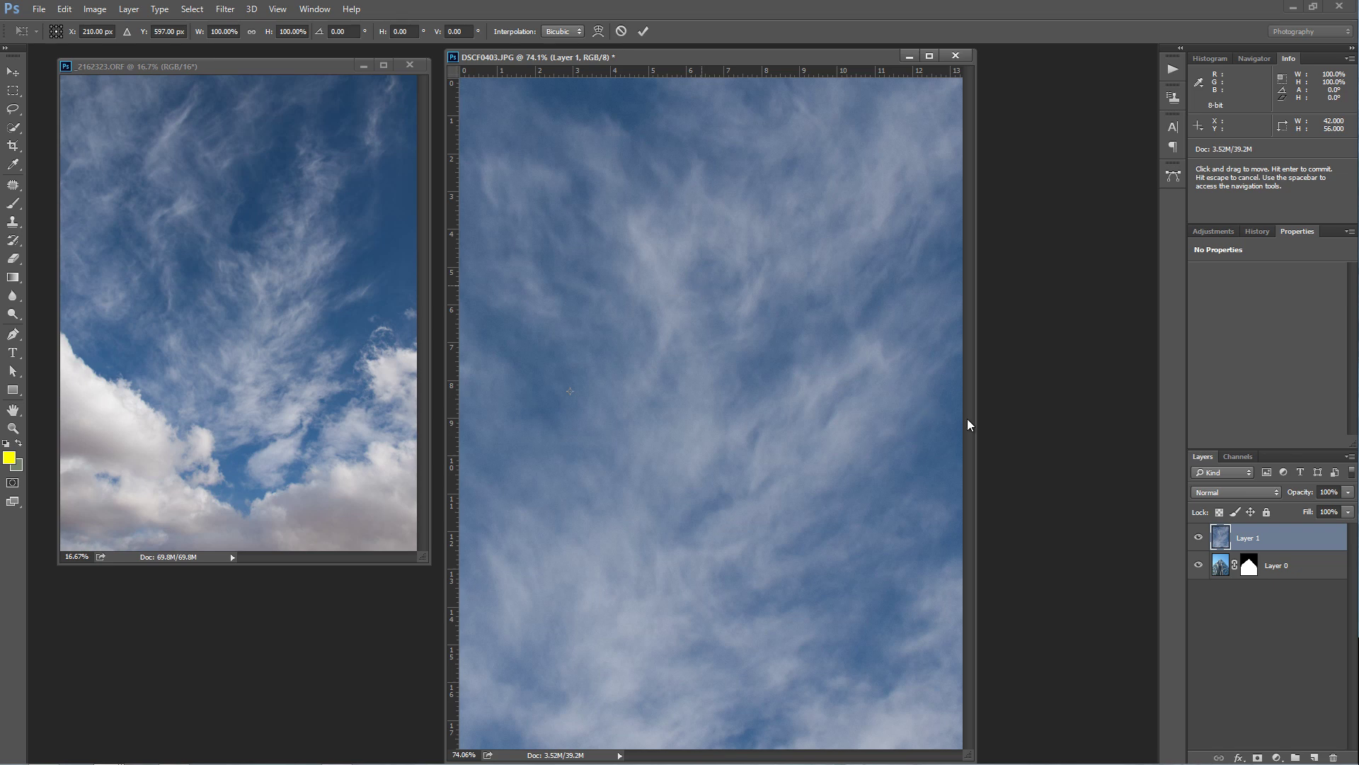
drag(579, 325, 798, 347)
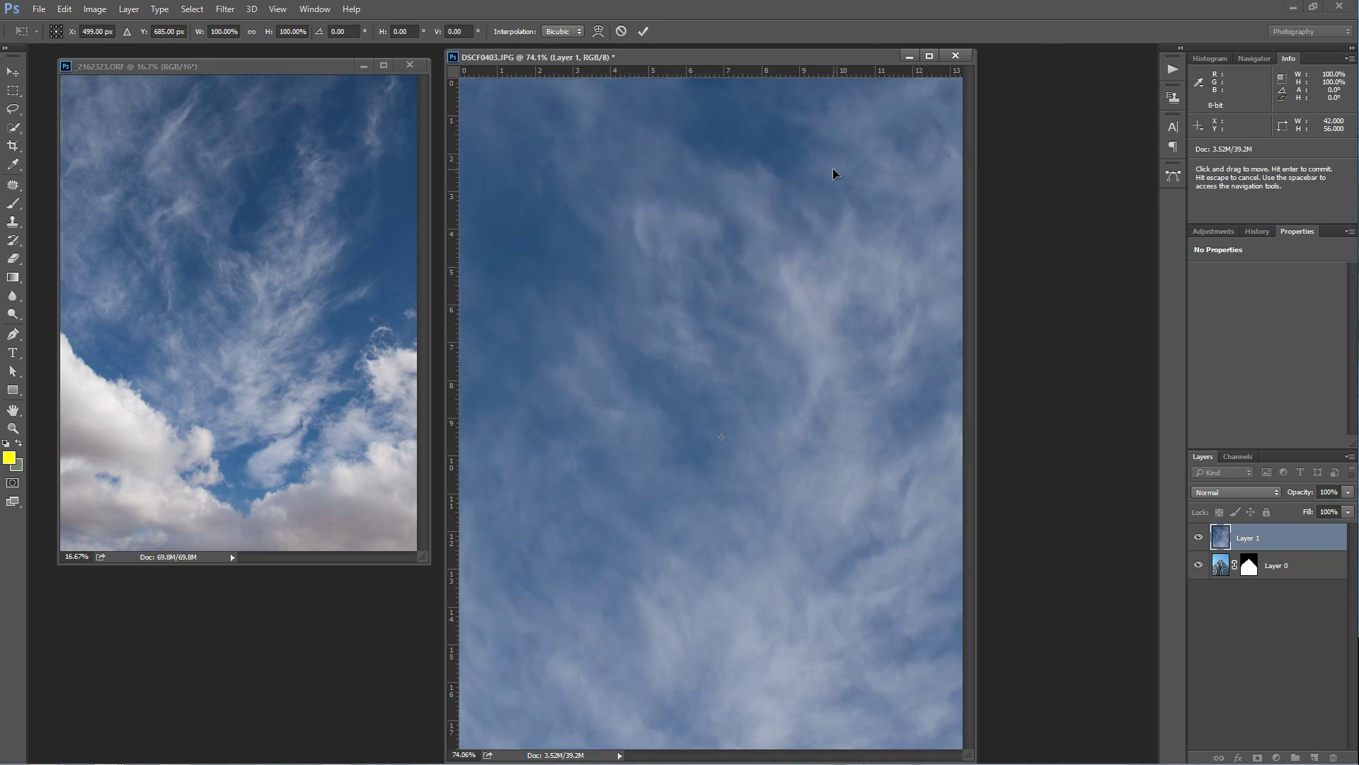
key(ctrl+0)
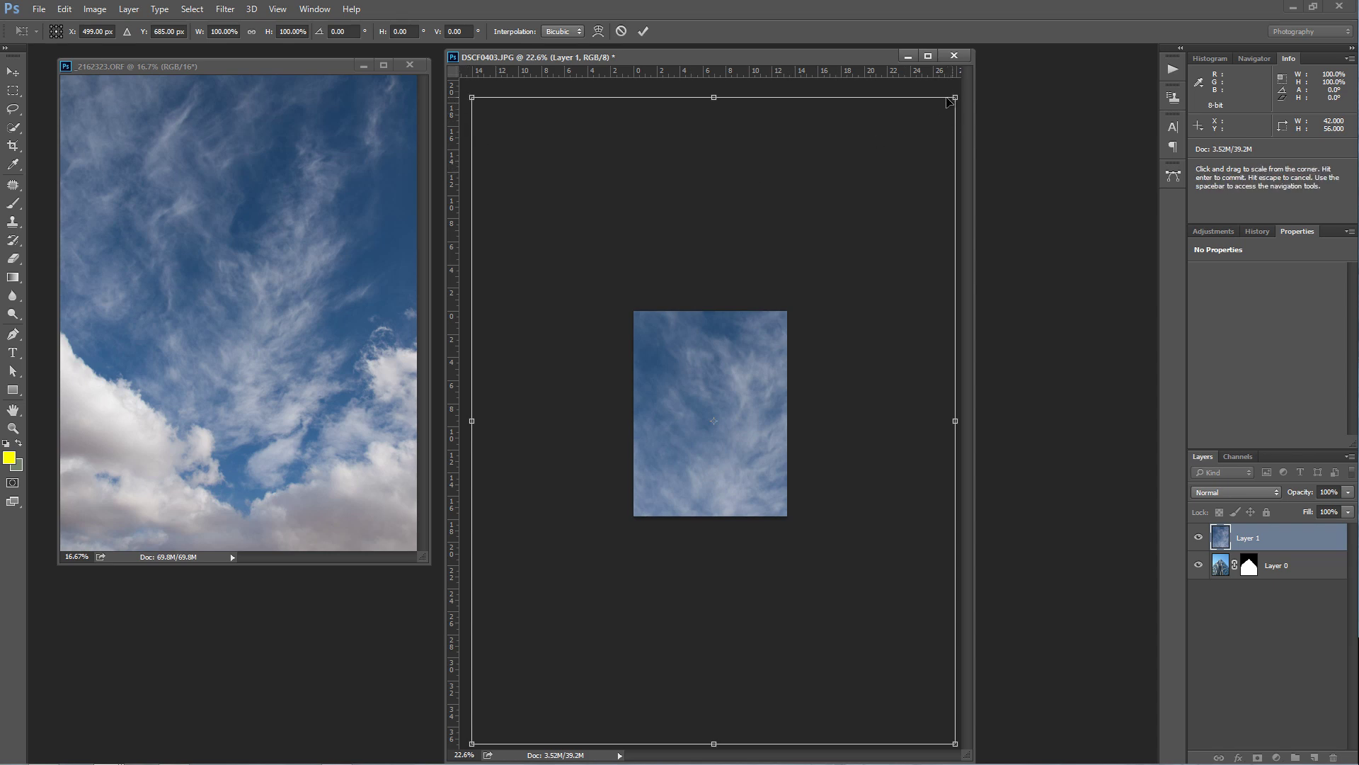
drag(910, 140, 866, 126)
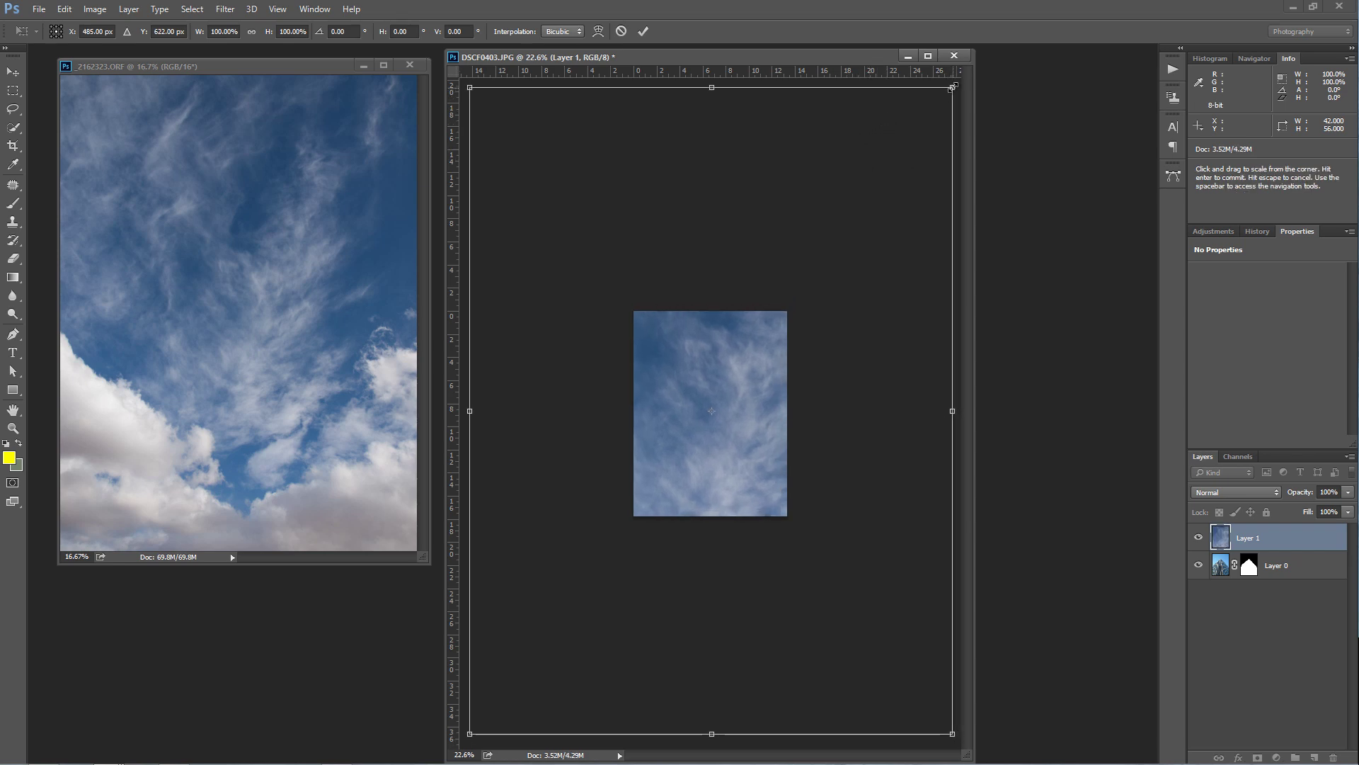
drag(953, 87, 788, 316)
drag(468, 730, 643, 530)
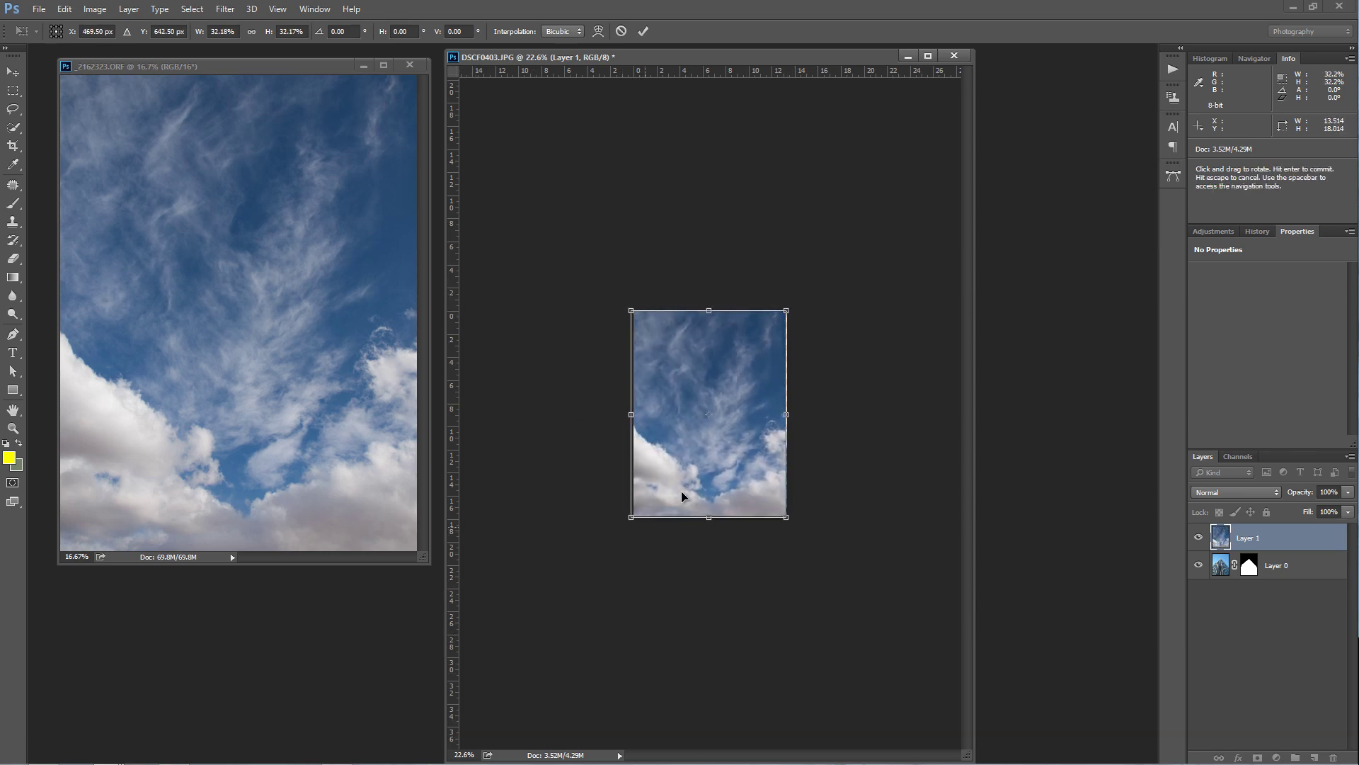
key(Return)
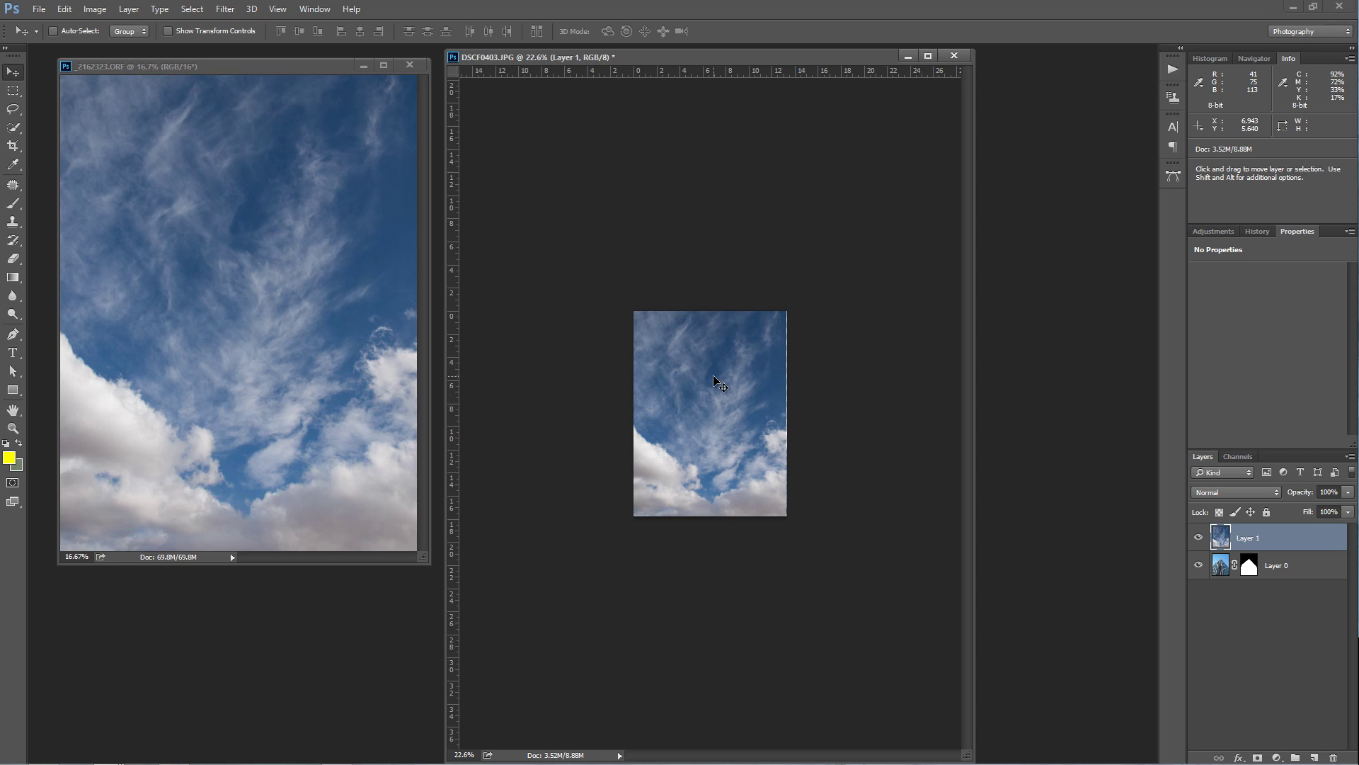
Step: Move the cloud layer beneath Layer 0 and reposition it so the clouds fill the sky behind the building
key(z)
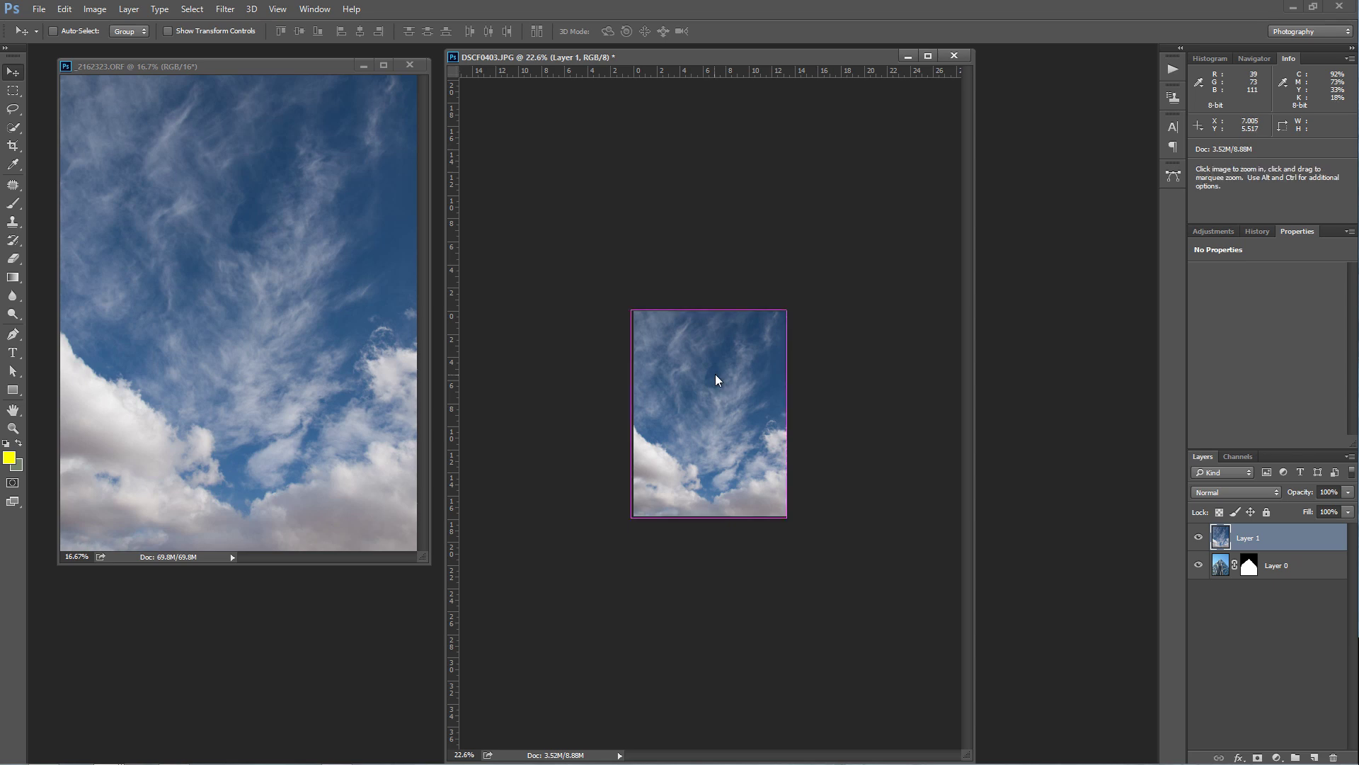
right_click(716, 377)
click(743, 383)
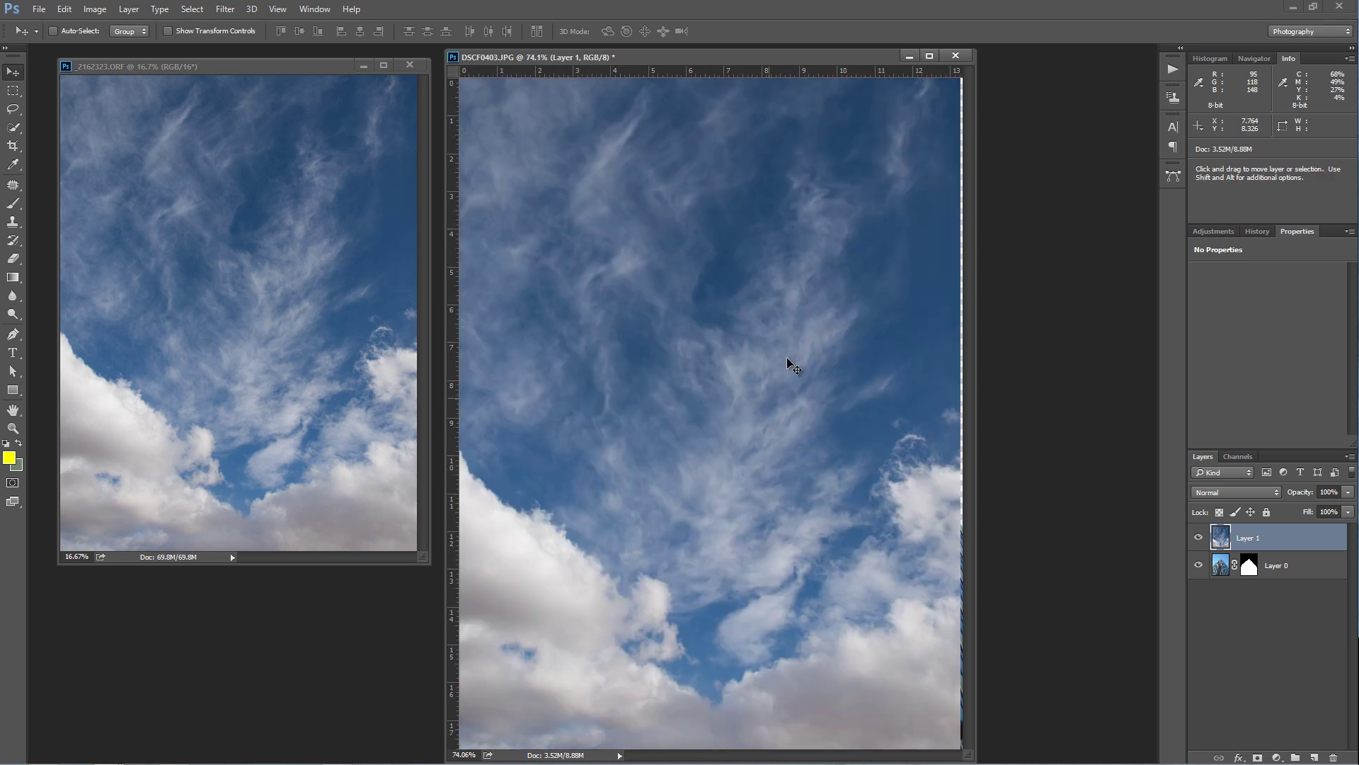
drag(788, 355, 792, 350)
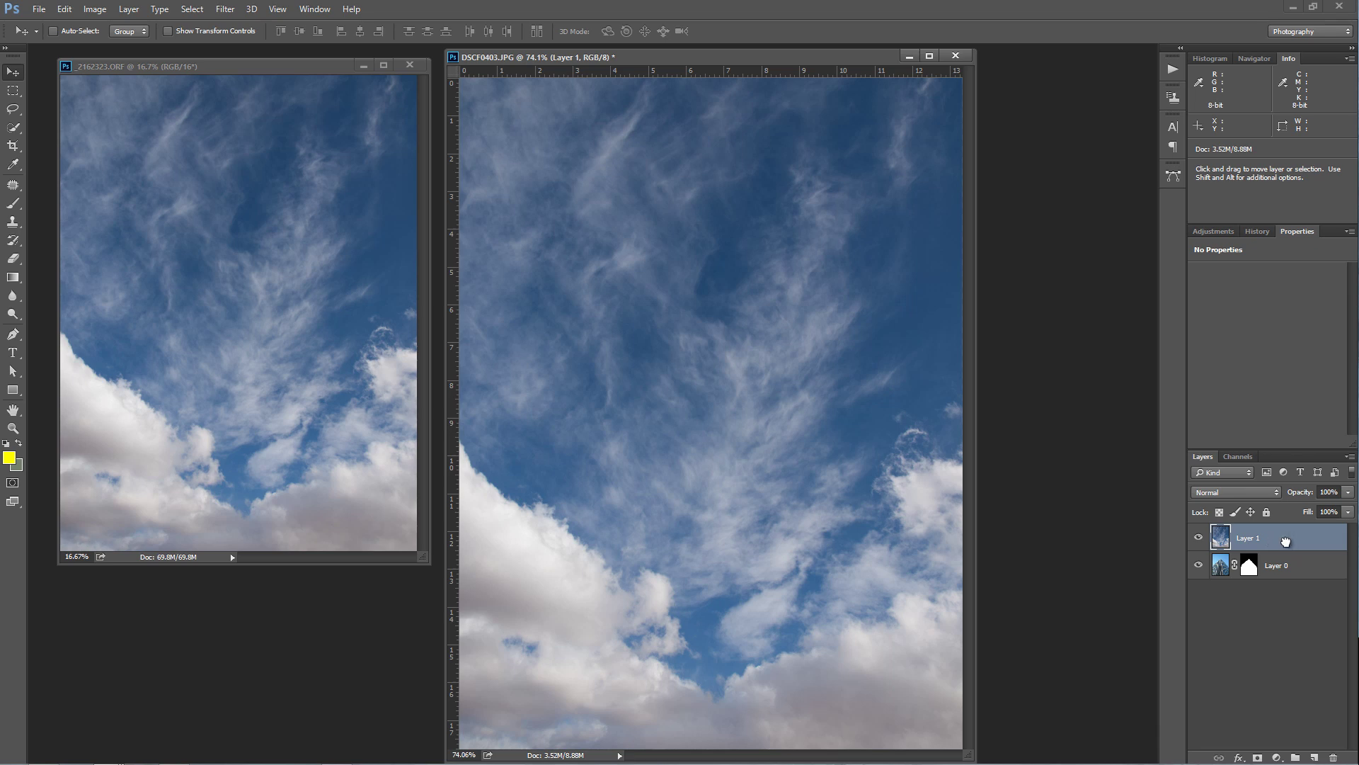
drag(1287, 541, 1286, 579)
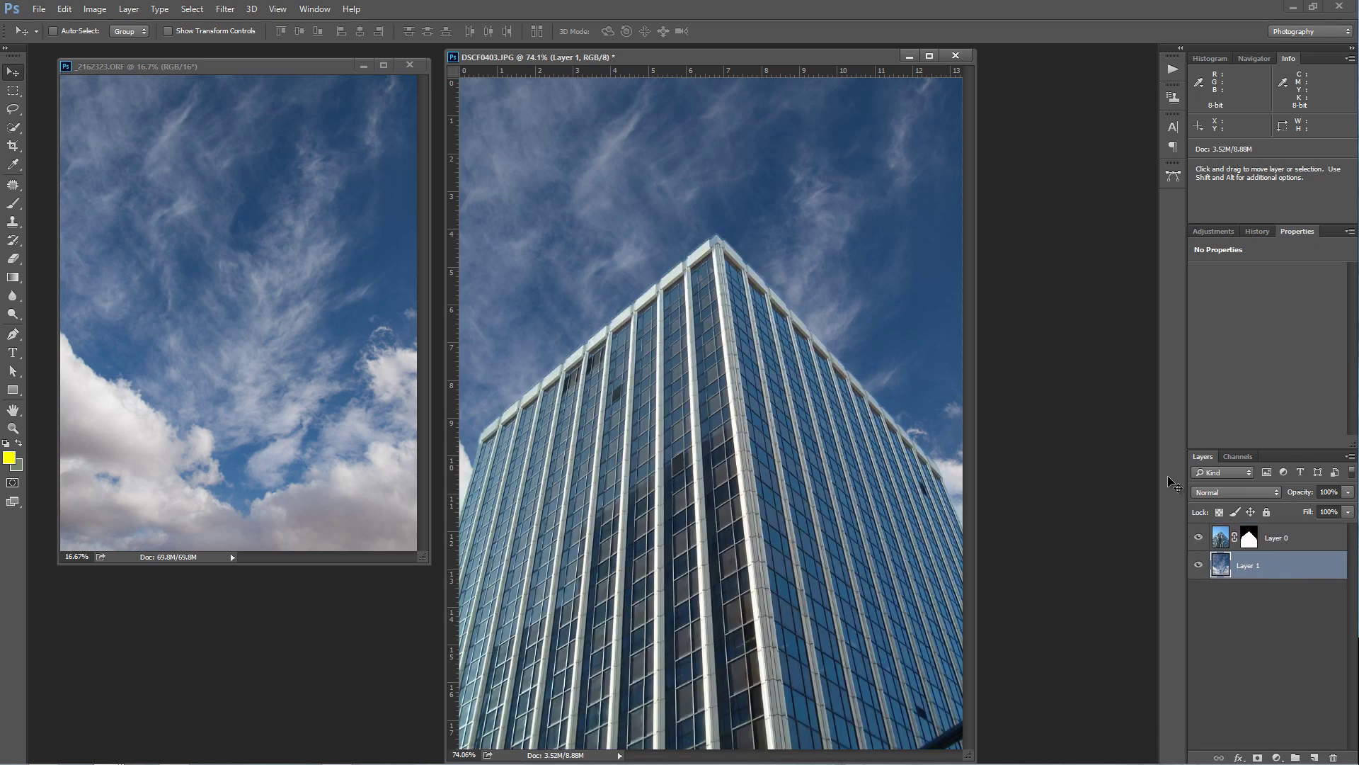
drag(758, 194, 677, 372)
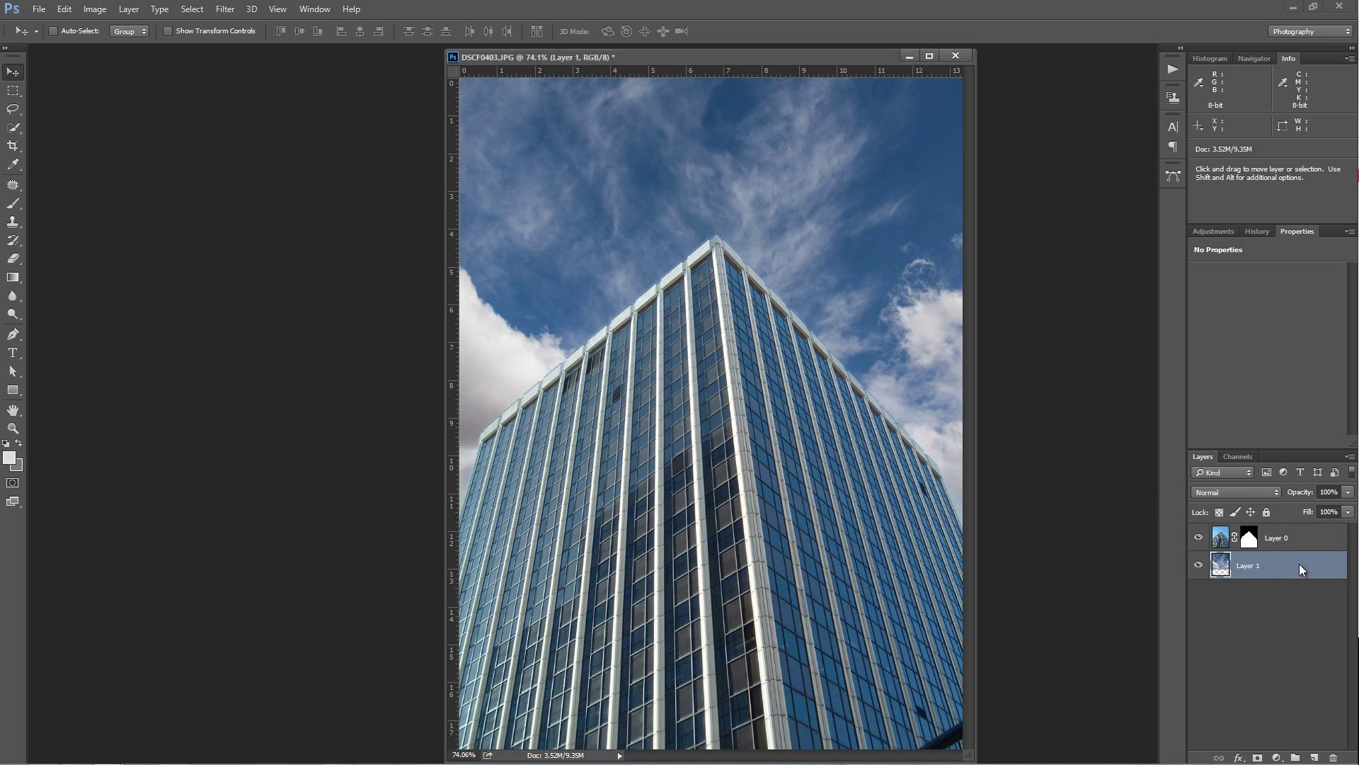
Step: Add a Hue/Saturation adjustment layer directly above the cloud layer and select its adjustment
click(1278, 757)
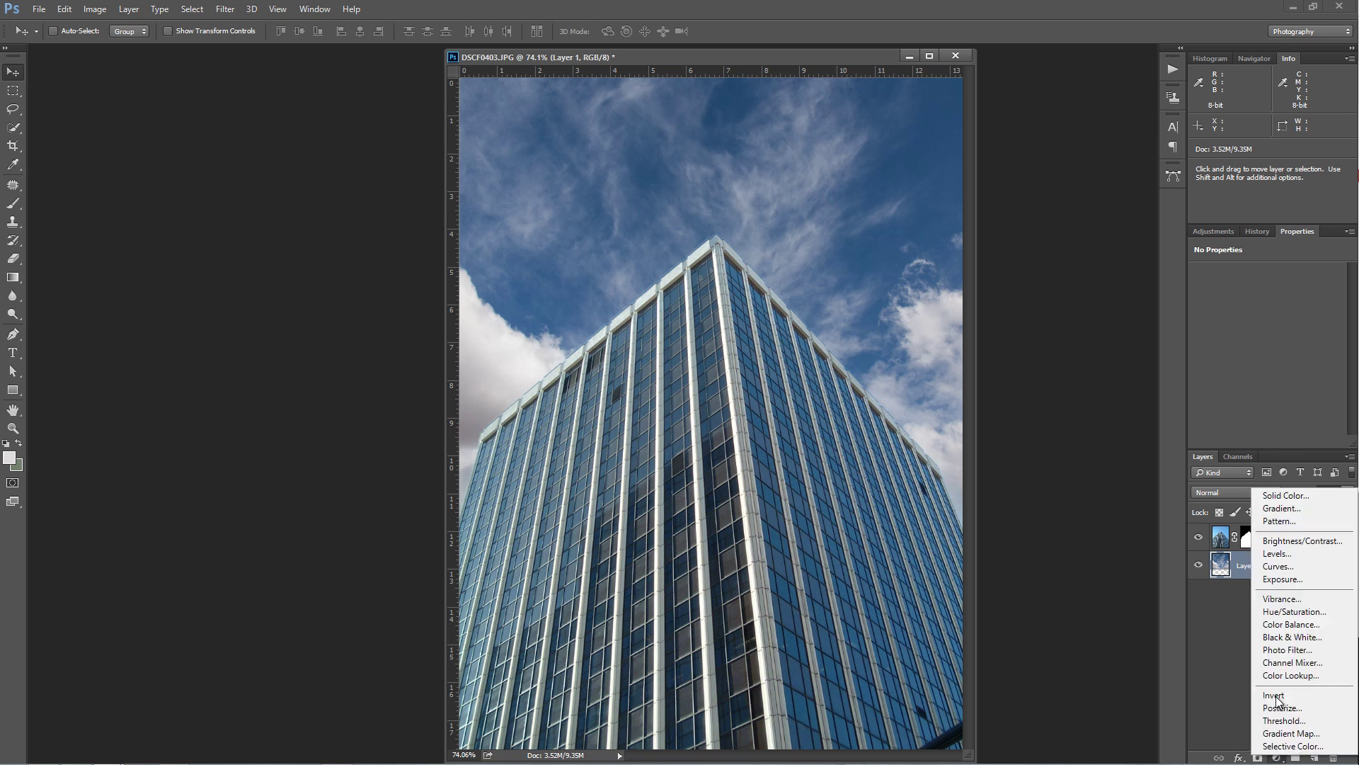
click(1276, 610)
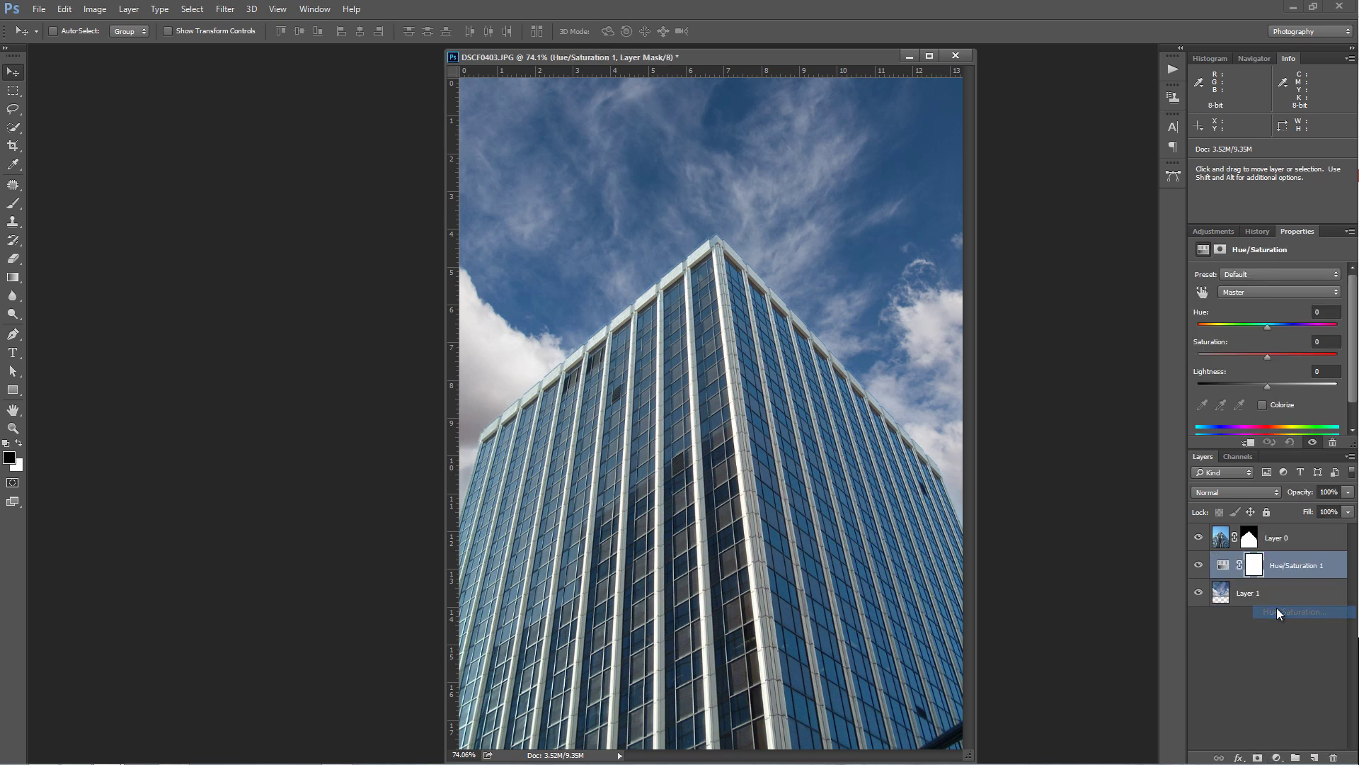
click(1222, 564)
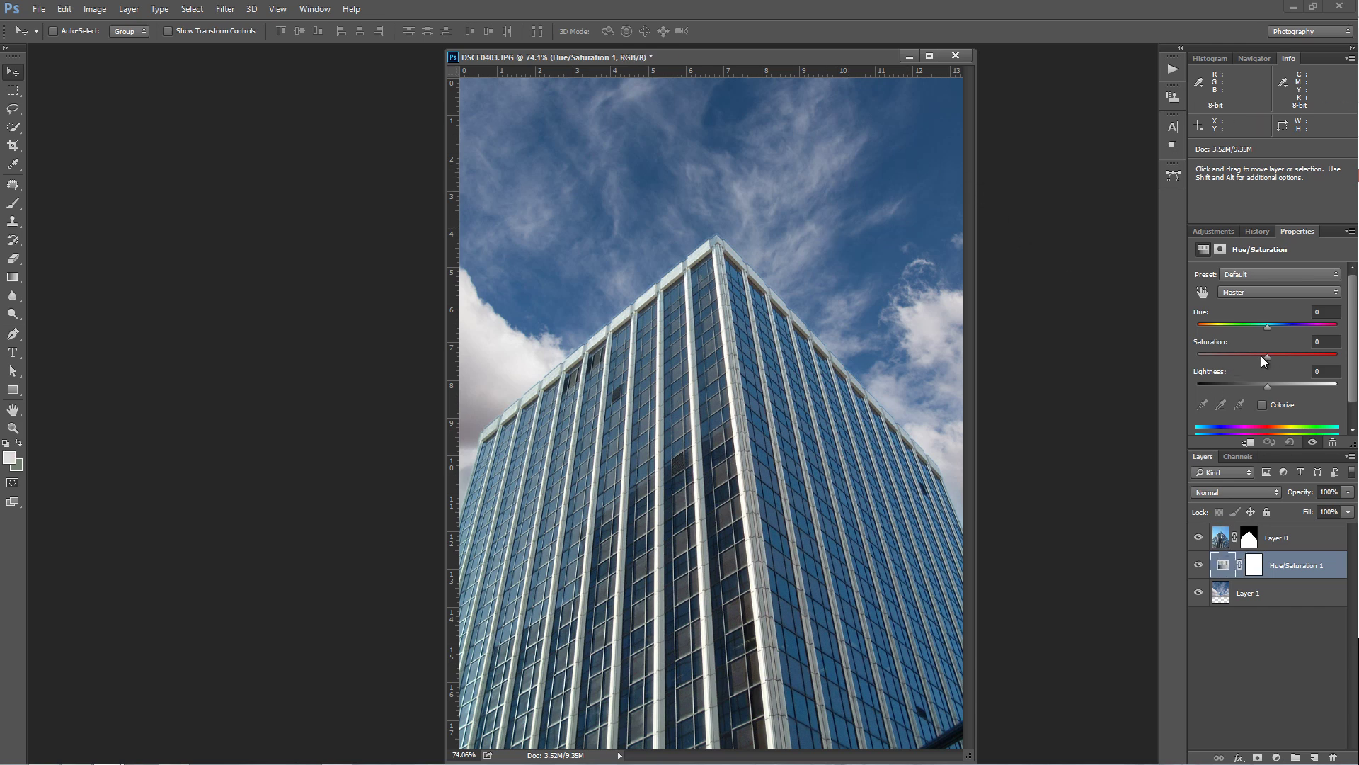
Step: Set Saturation to -100 and try the adjustment layer above Layer 0 before returning it between the building and cloud layers
drag(1262, 357, 1191, 352)
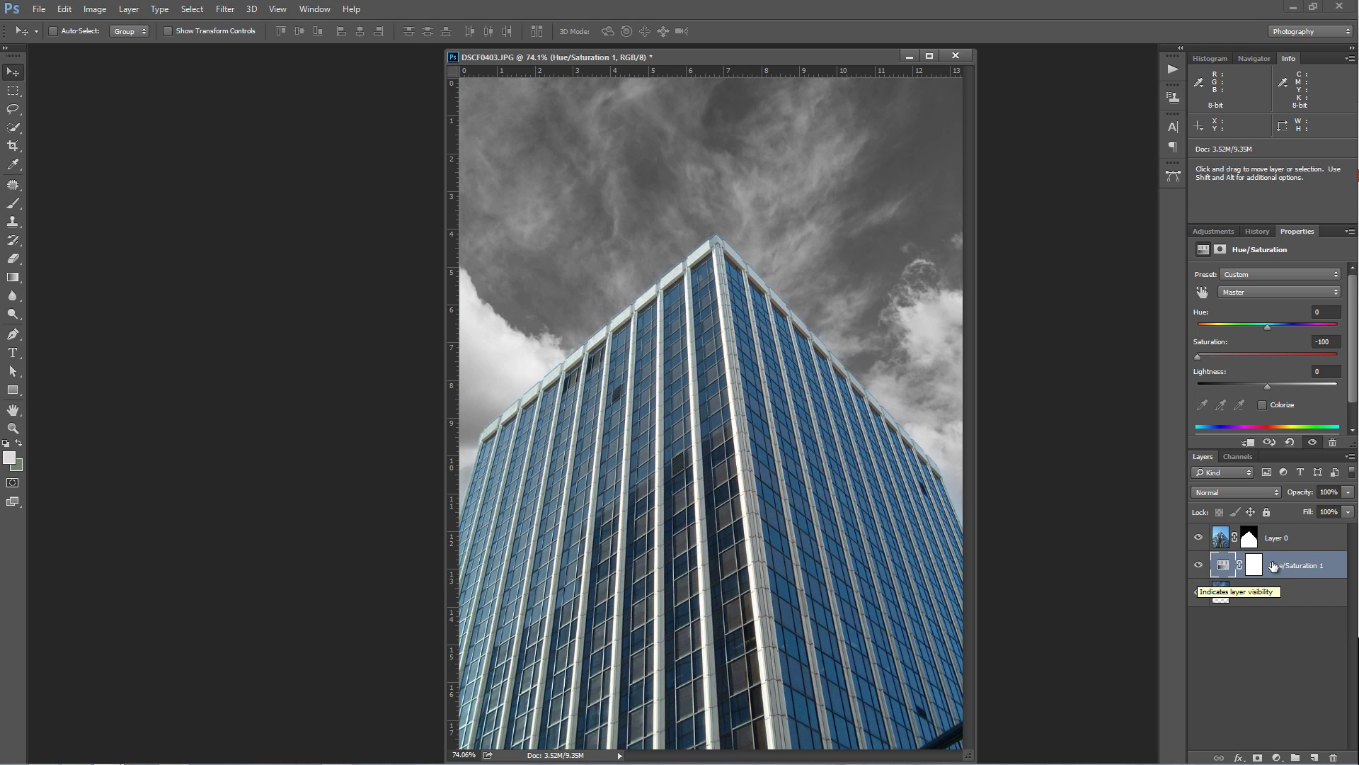
drag(1285, 555, 1292, 536)
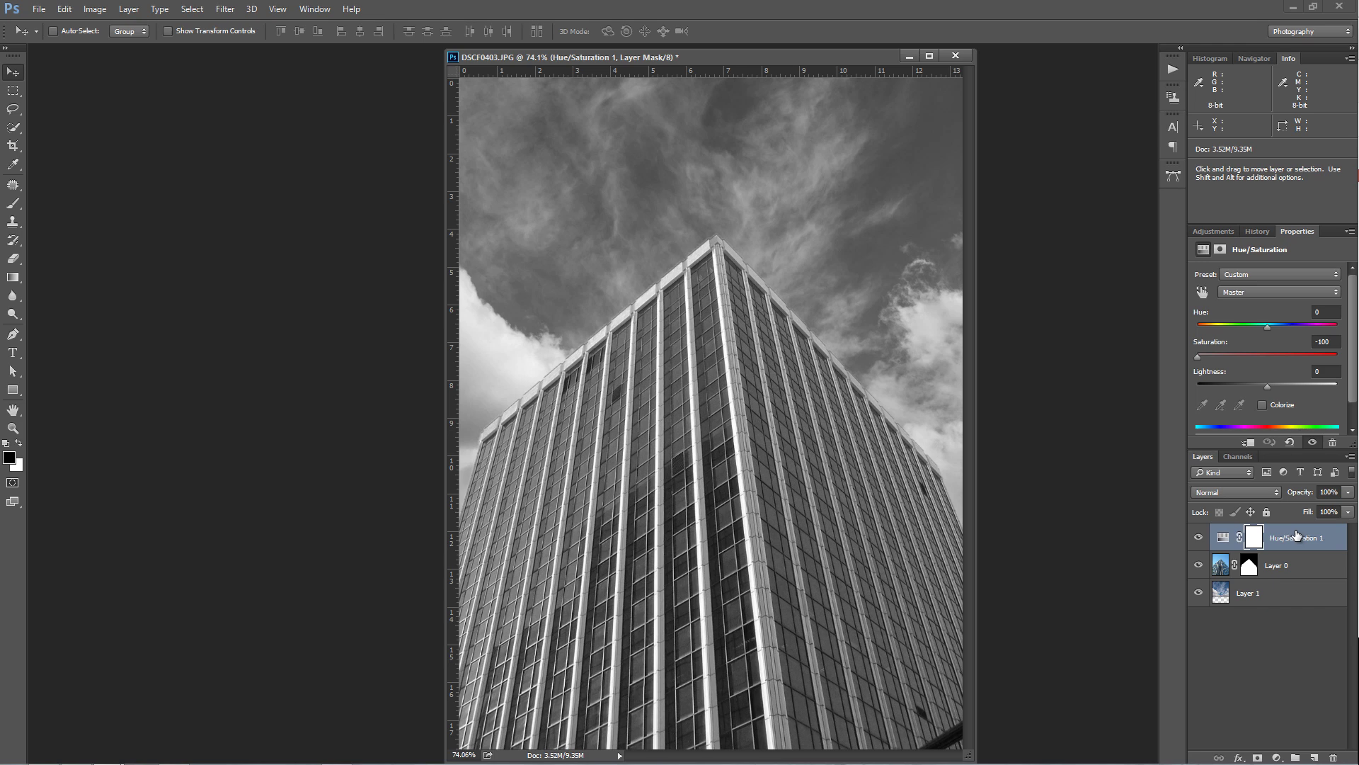
drag(1297, 535, 1278, 572)
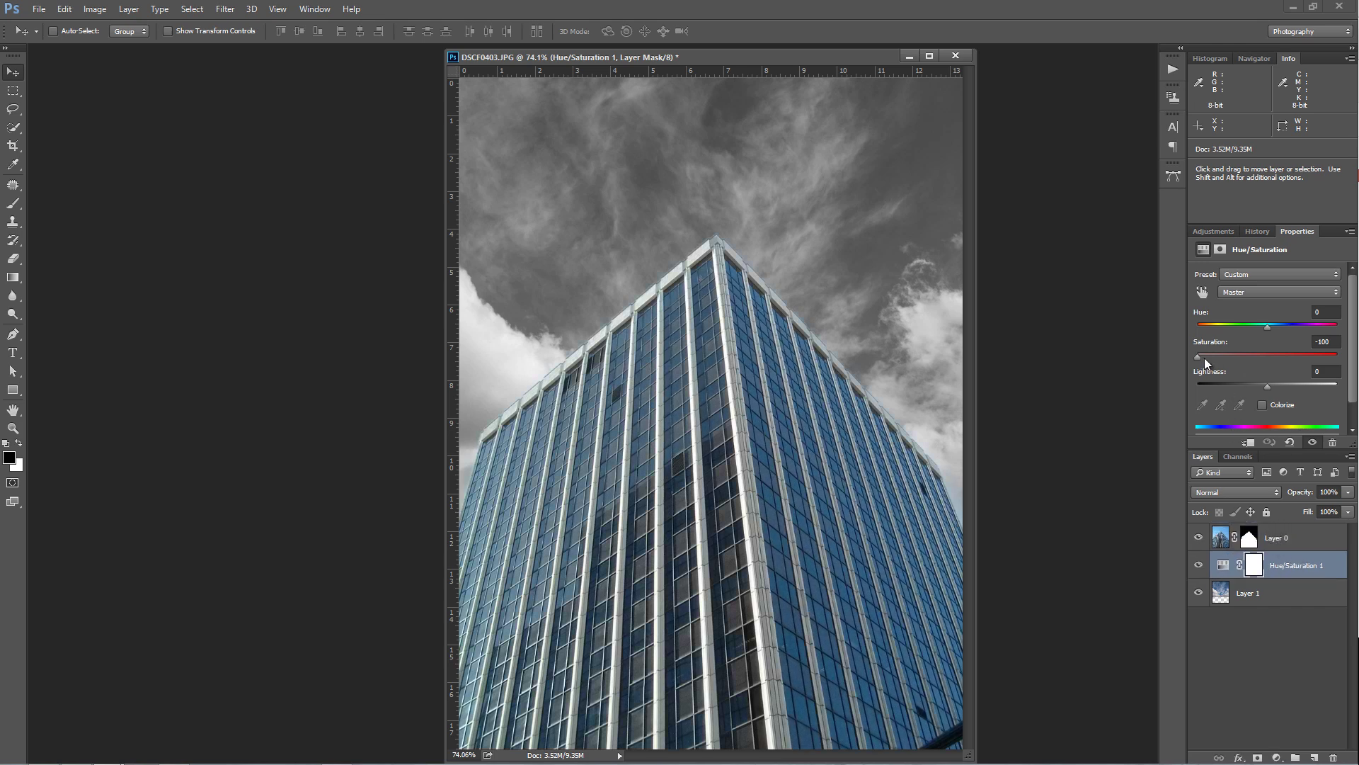
Step: Set the sky adjustment's Saturation to +22 and Hue to +2
drag(1204, 359, 1268, 361)
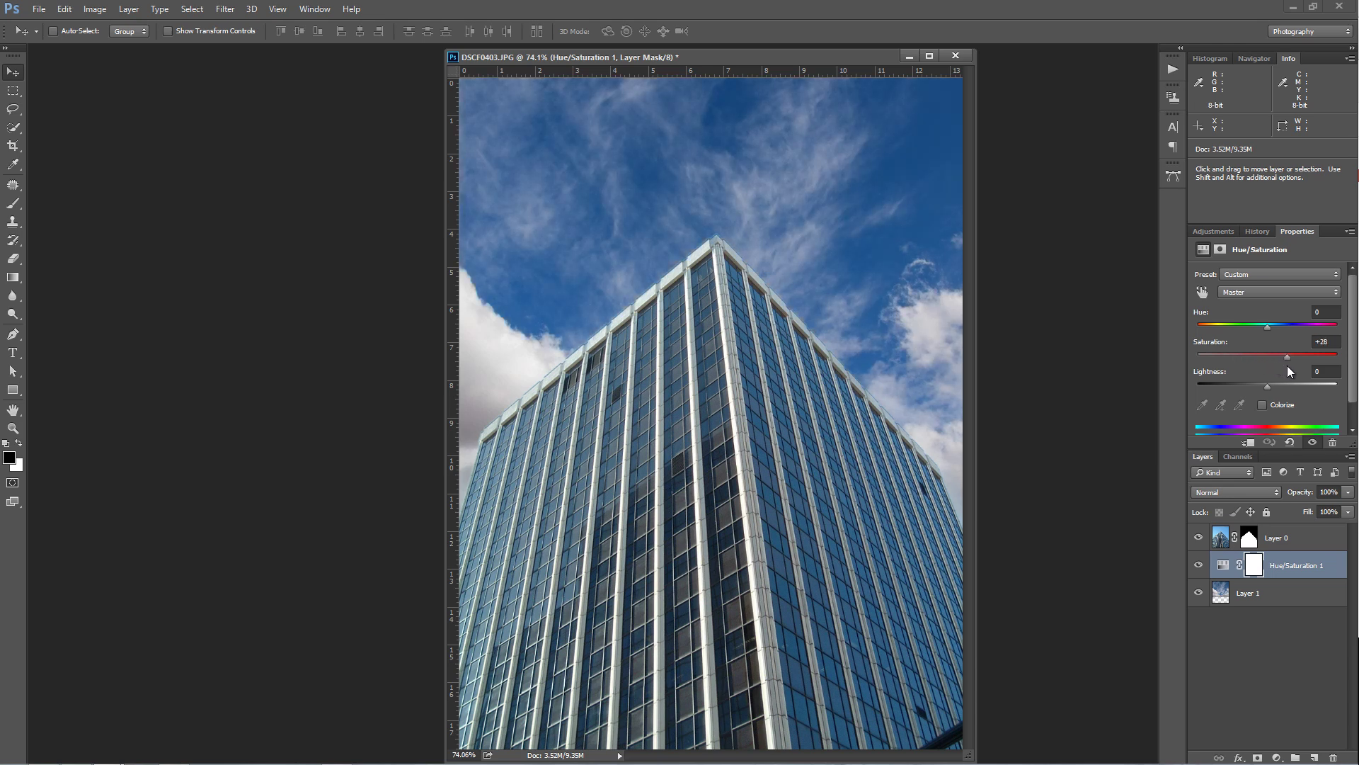
drag(1280, 366, 1284, 367)
drag(1269, 326, 1265, 324)
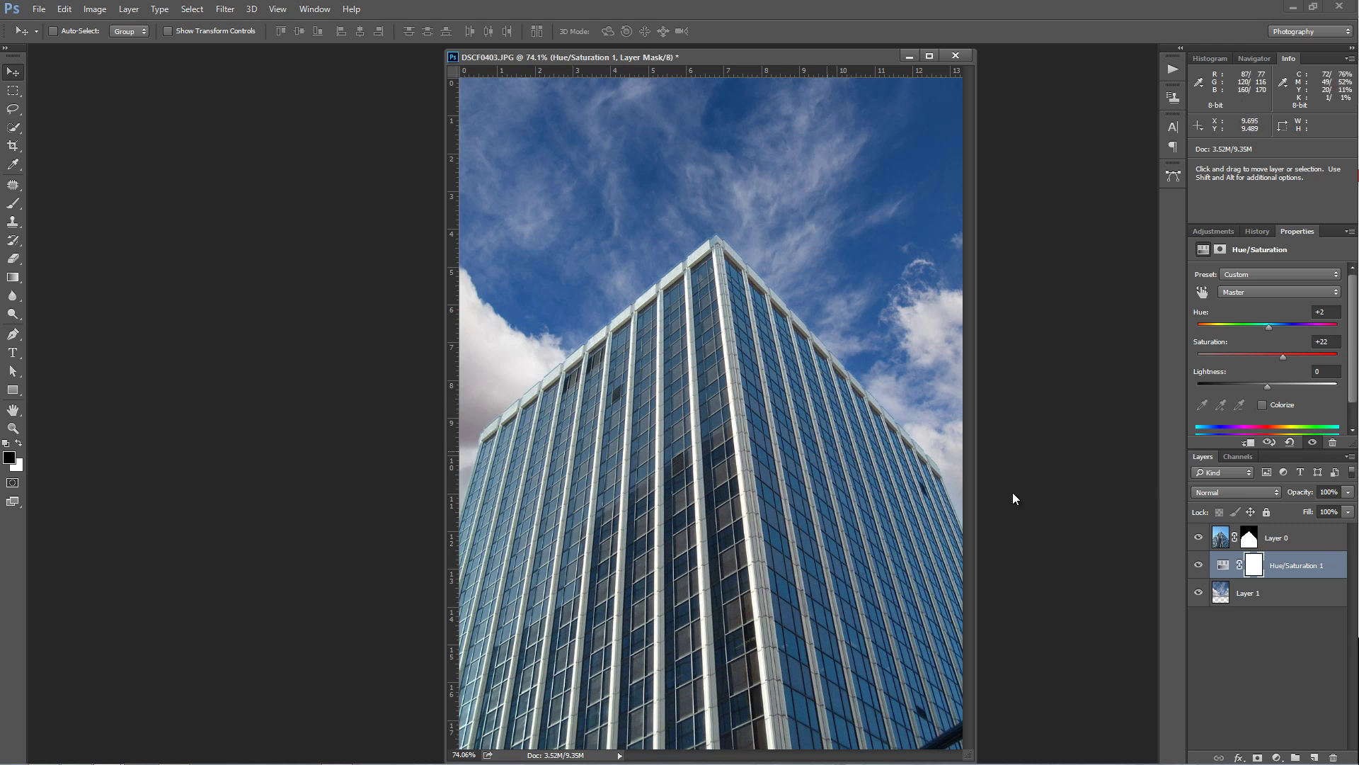
Step: Add a Curves adjustment layer above Layer 0 and pull the lower part of its curve down to darken the shadows
click(1306, 547)
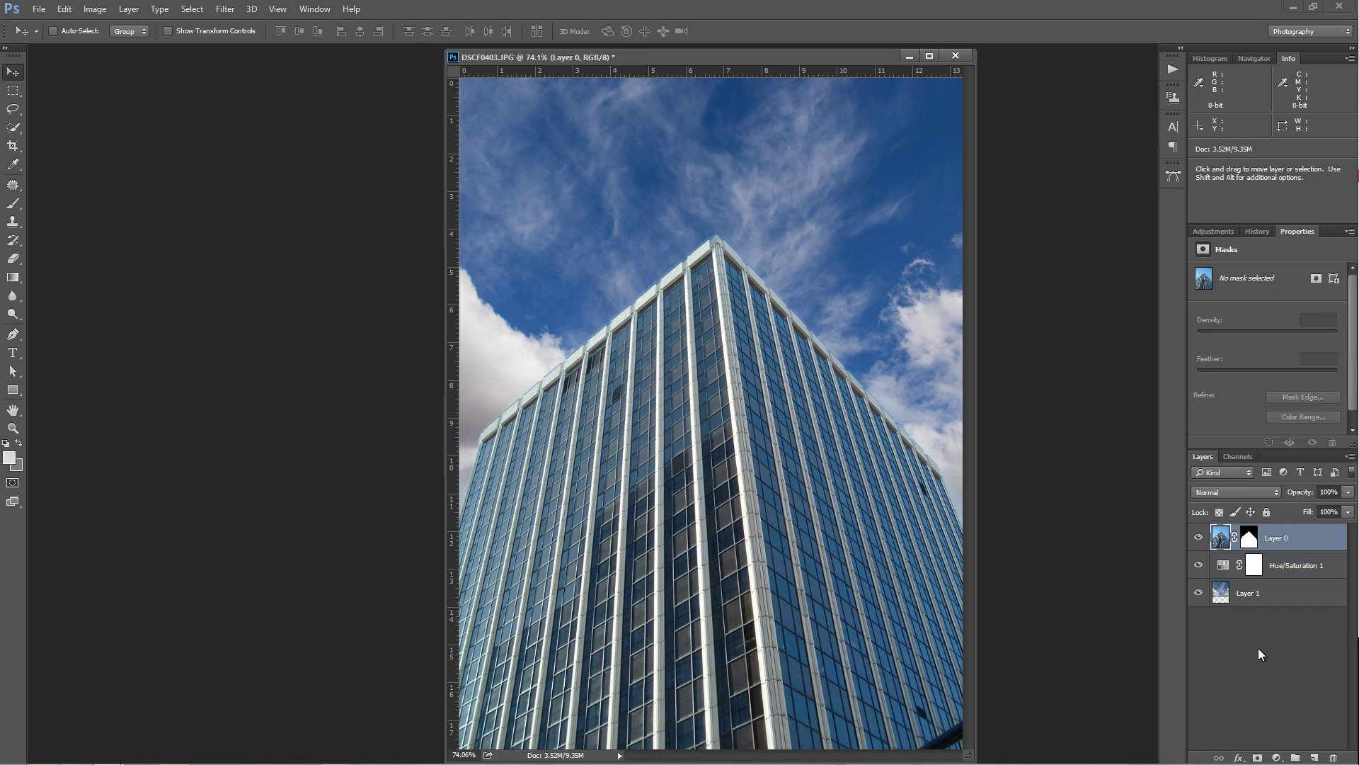
click(1277, 756)
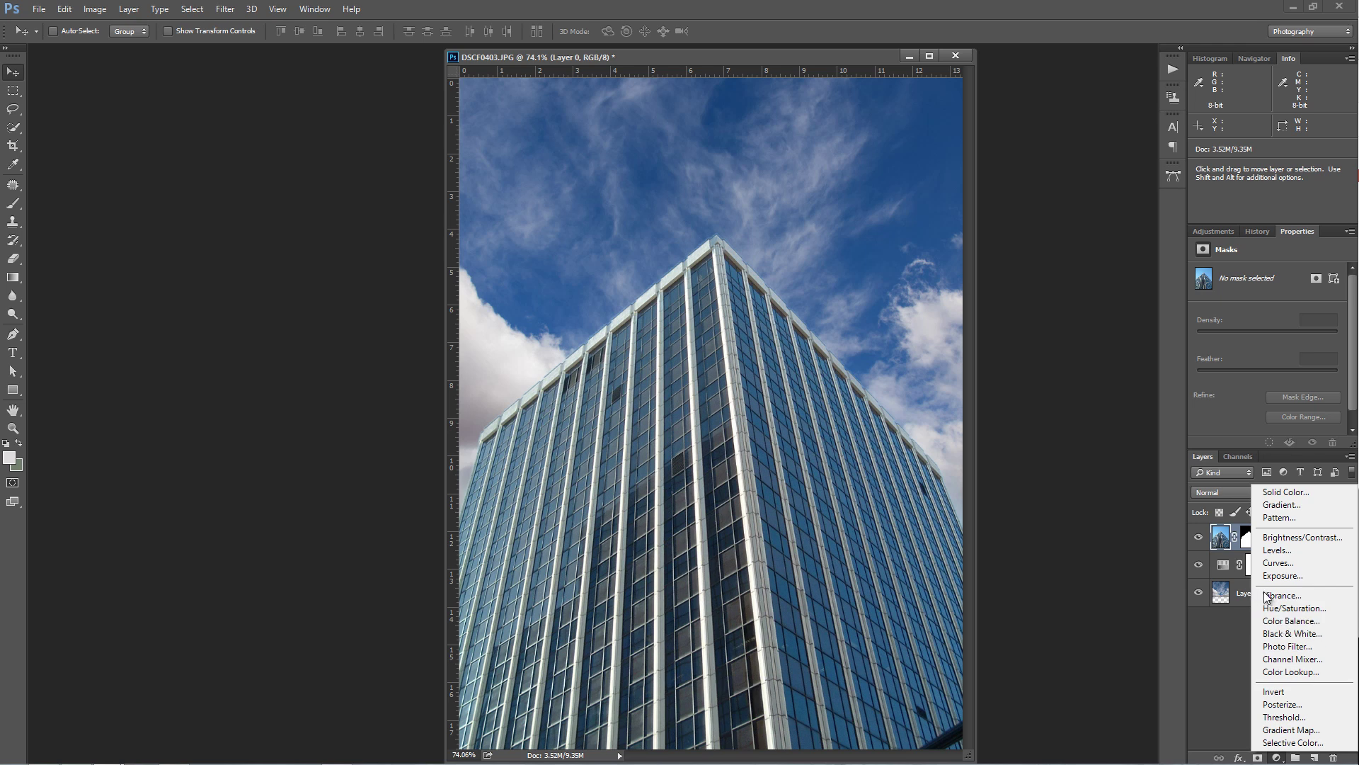
click(1277, 563)
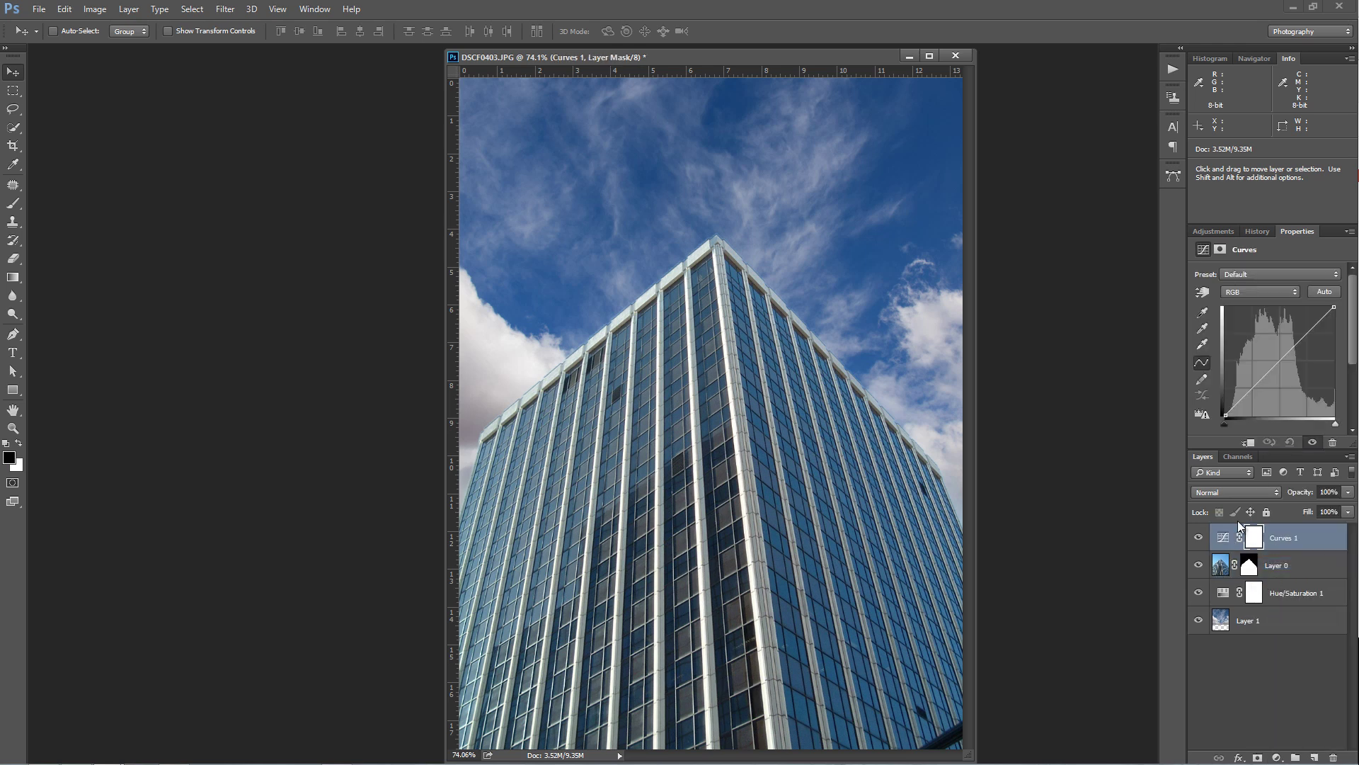
click(1253, 391)
drag(1253, 392, 1253, 392)
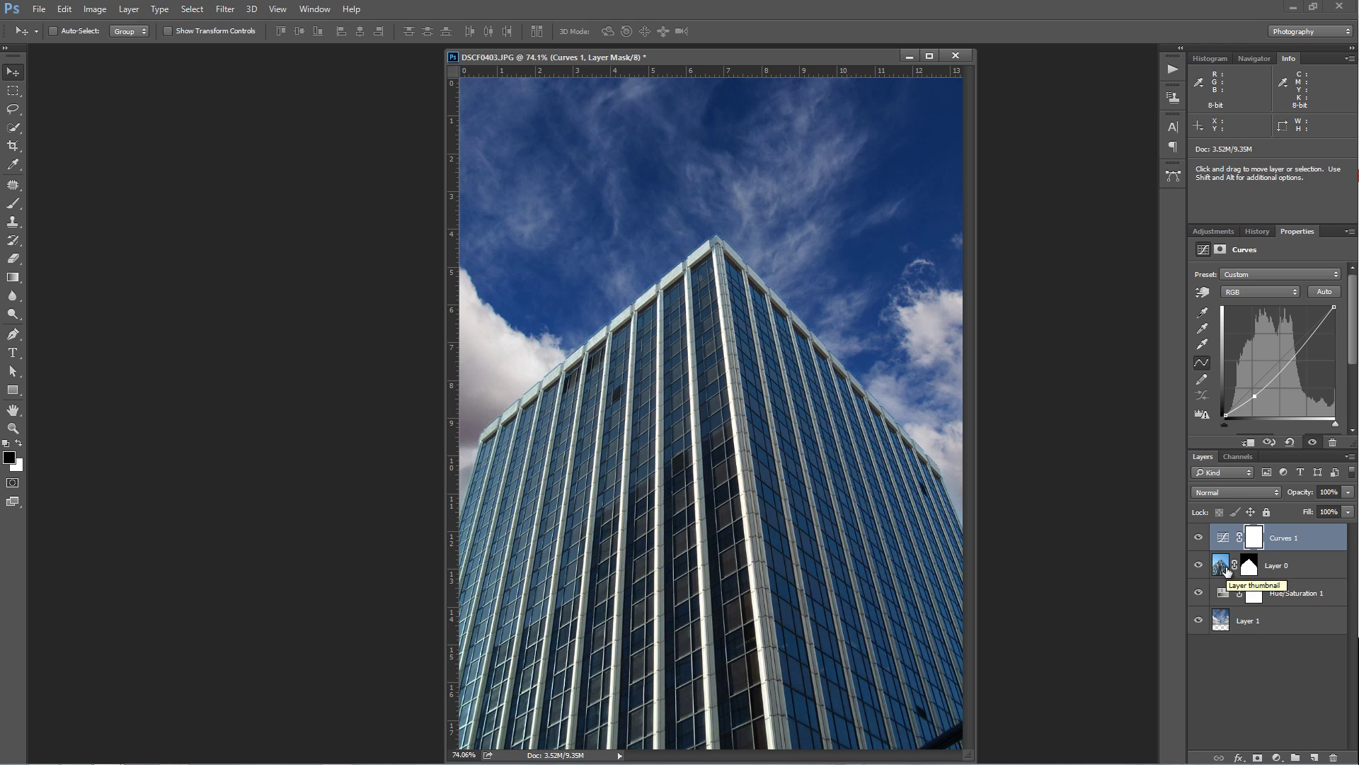
Step: Clip the Curves adjustment layer to Layer 0 so it affects only the building
drag(1229, 563, 1237, 551)
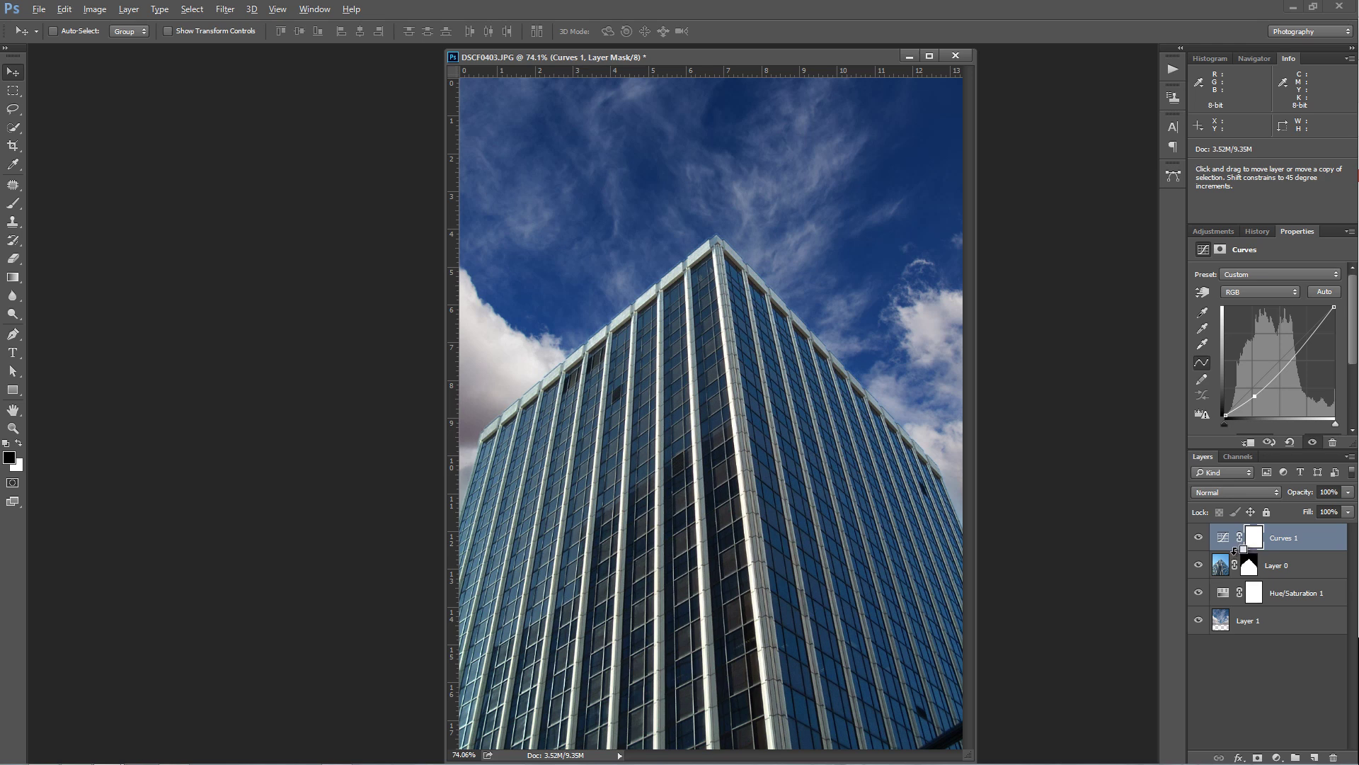
drag(1237, 551, 1236, 552)
key(alt)
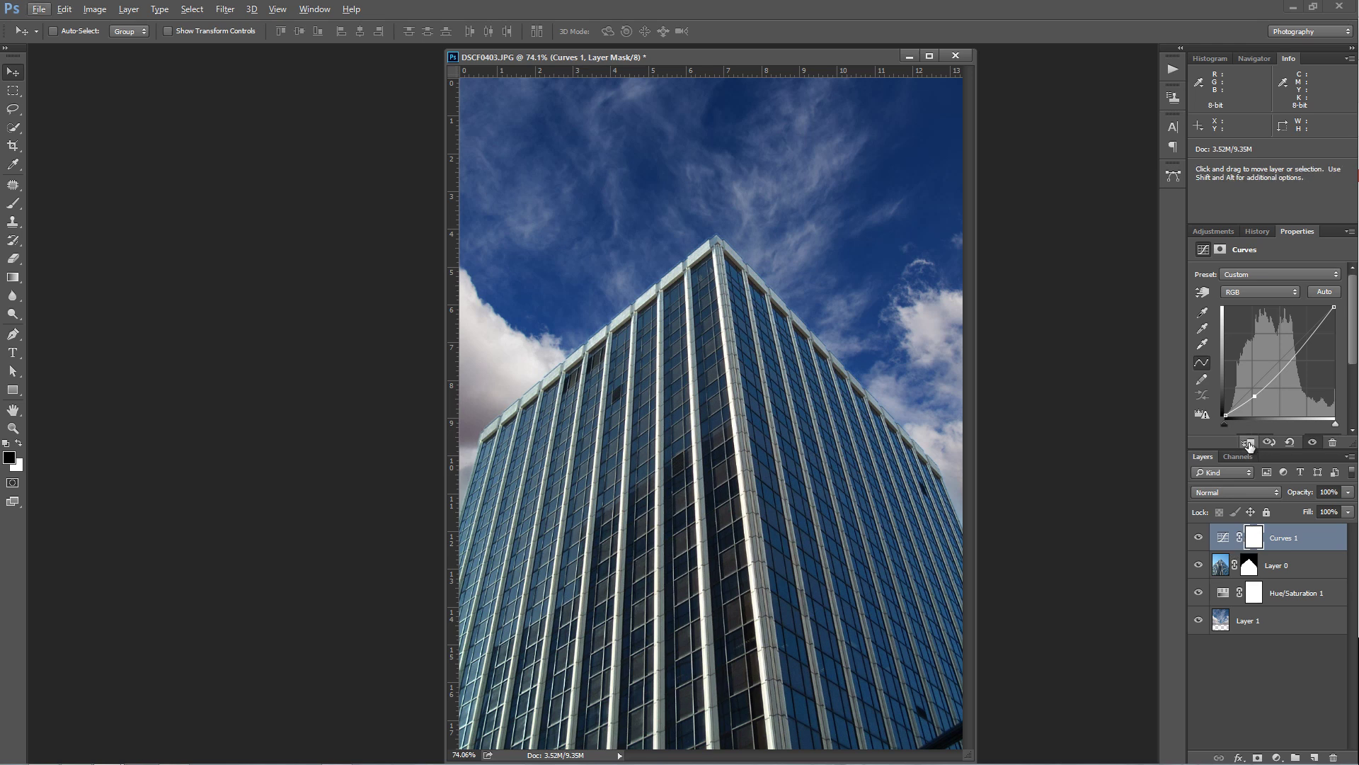
click(1248, 444)
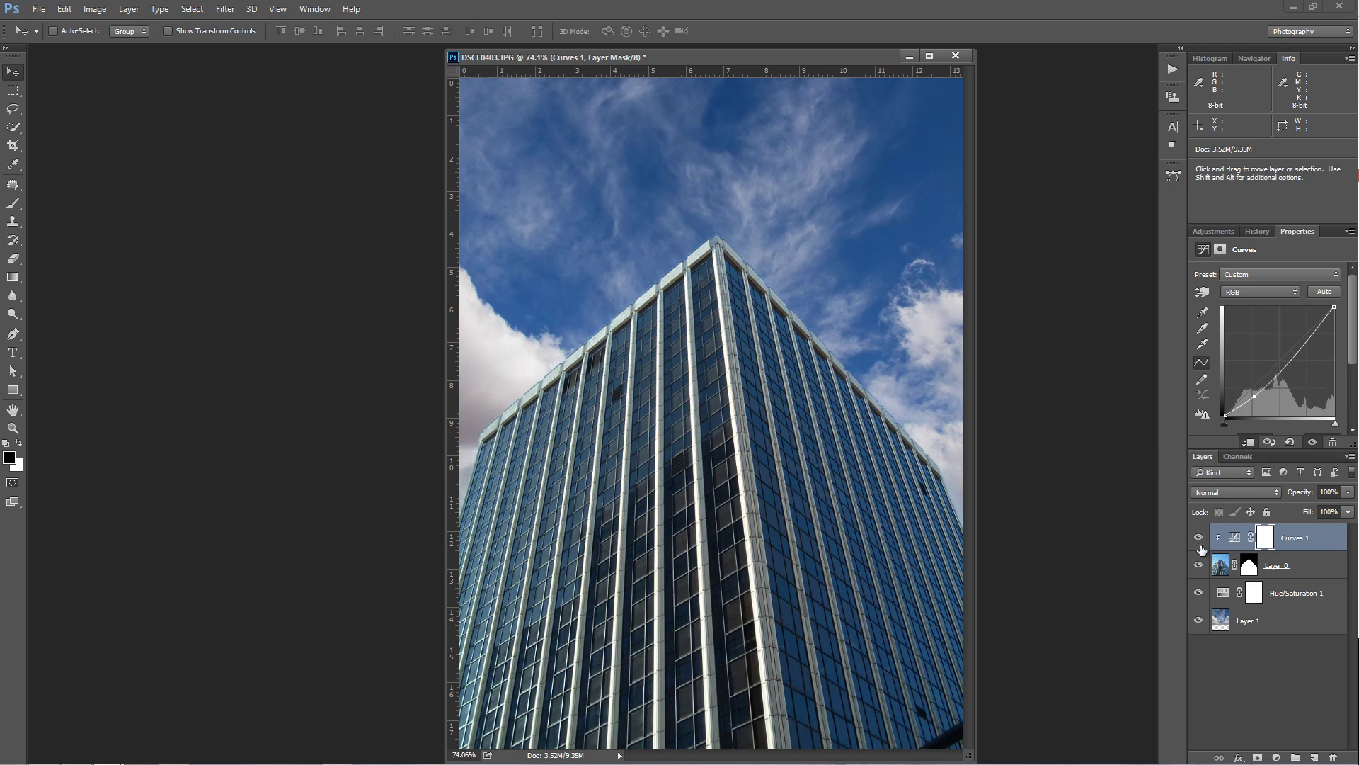
Step: Toggle the clipped Curves layer's visibility to compare the building with and without the adjustment
click(1199, 539)
click(1199, 538)
click(1199, 538)
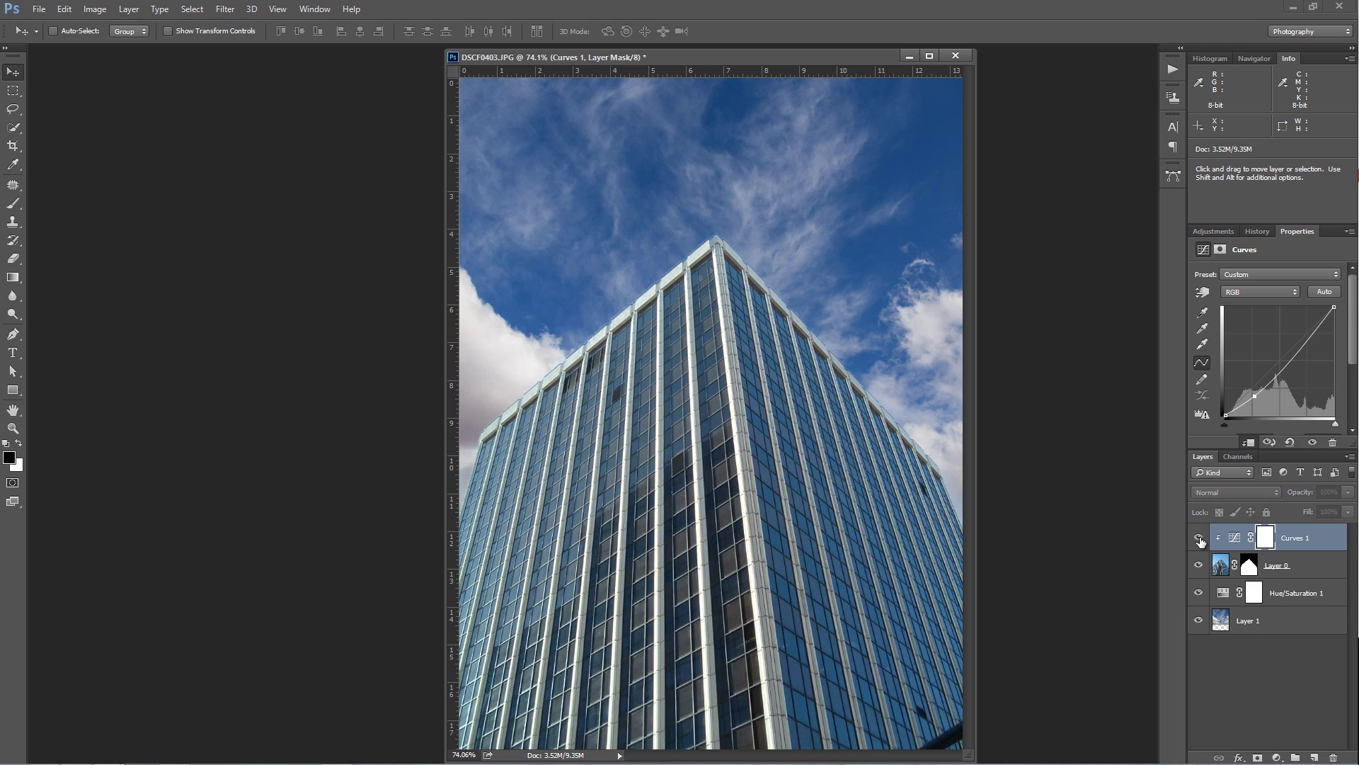
click(1199, 539)
click(1199, 538)
click(1199, 538)
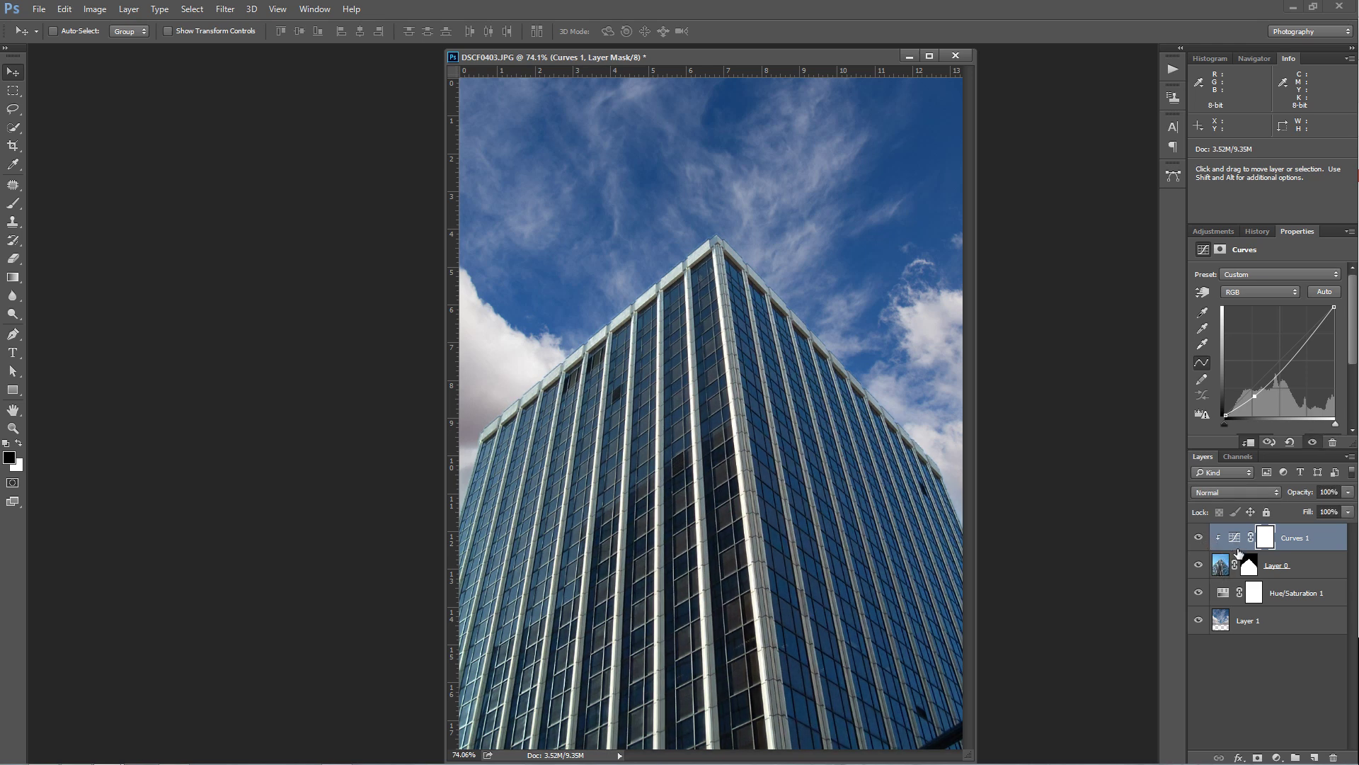
Step: Shape the building's curve into an S with raised highlights and slightly lowered shadows, and compare it with the unadjusted version
mouse_move(1254, 395)
mouse_down()
mouse_move(1254, 370)
mouse_move(1254, 393)
mouse_up()
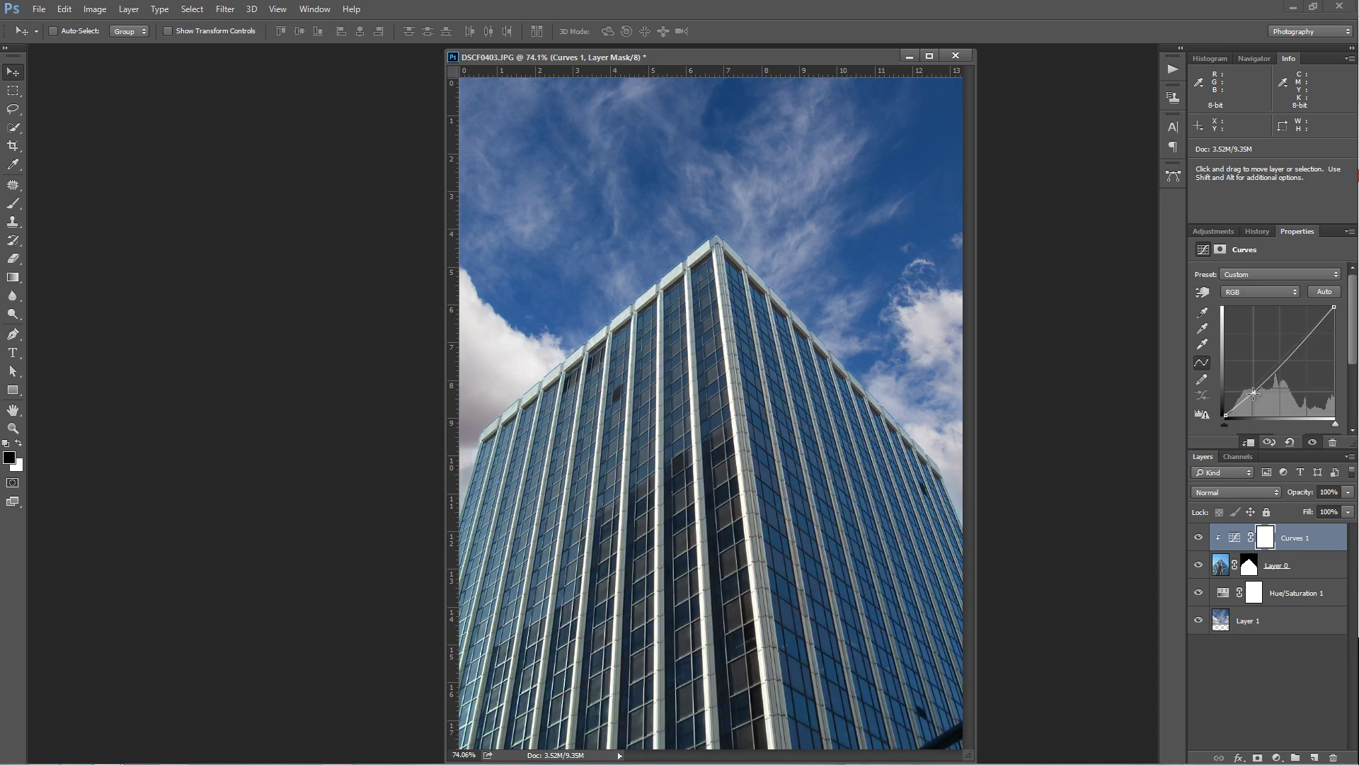
click(1308, 330)
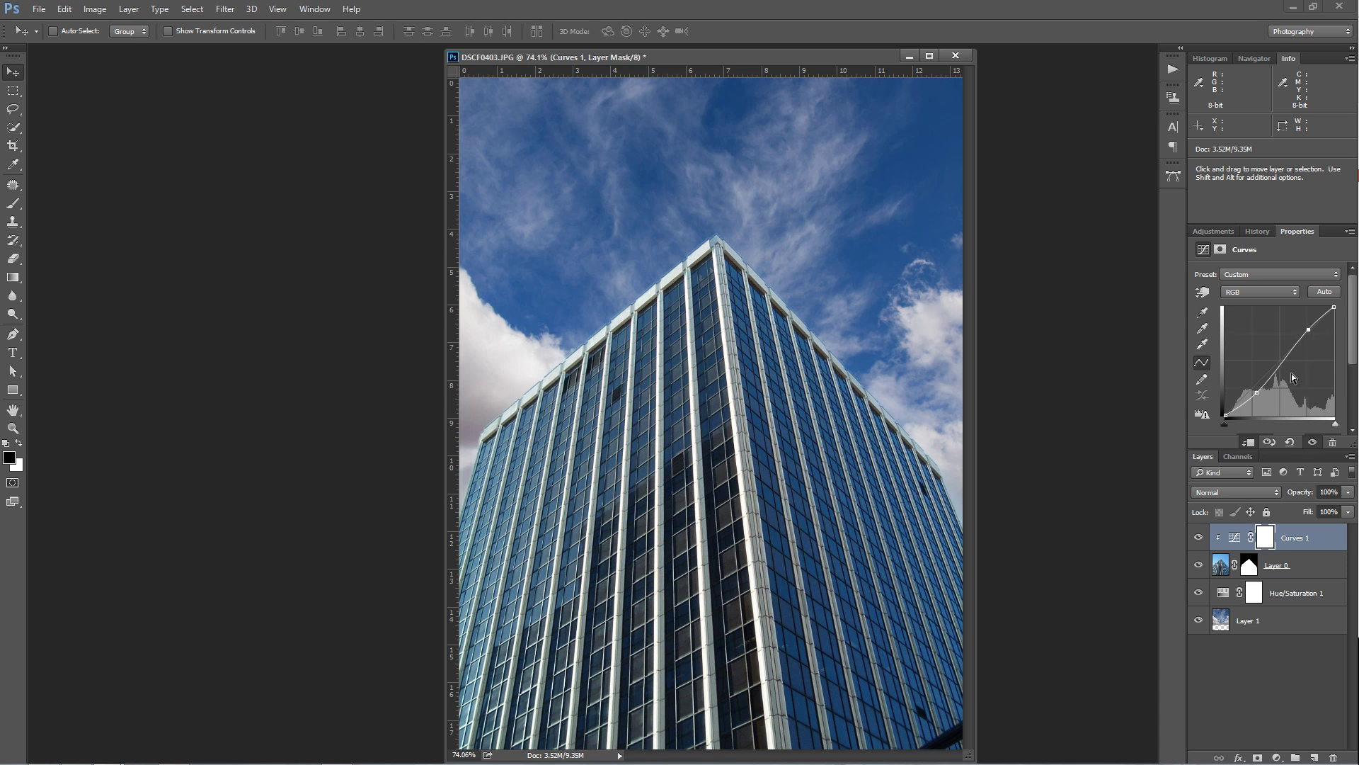
drag(1309, 330, 1300, 329)
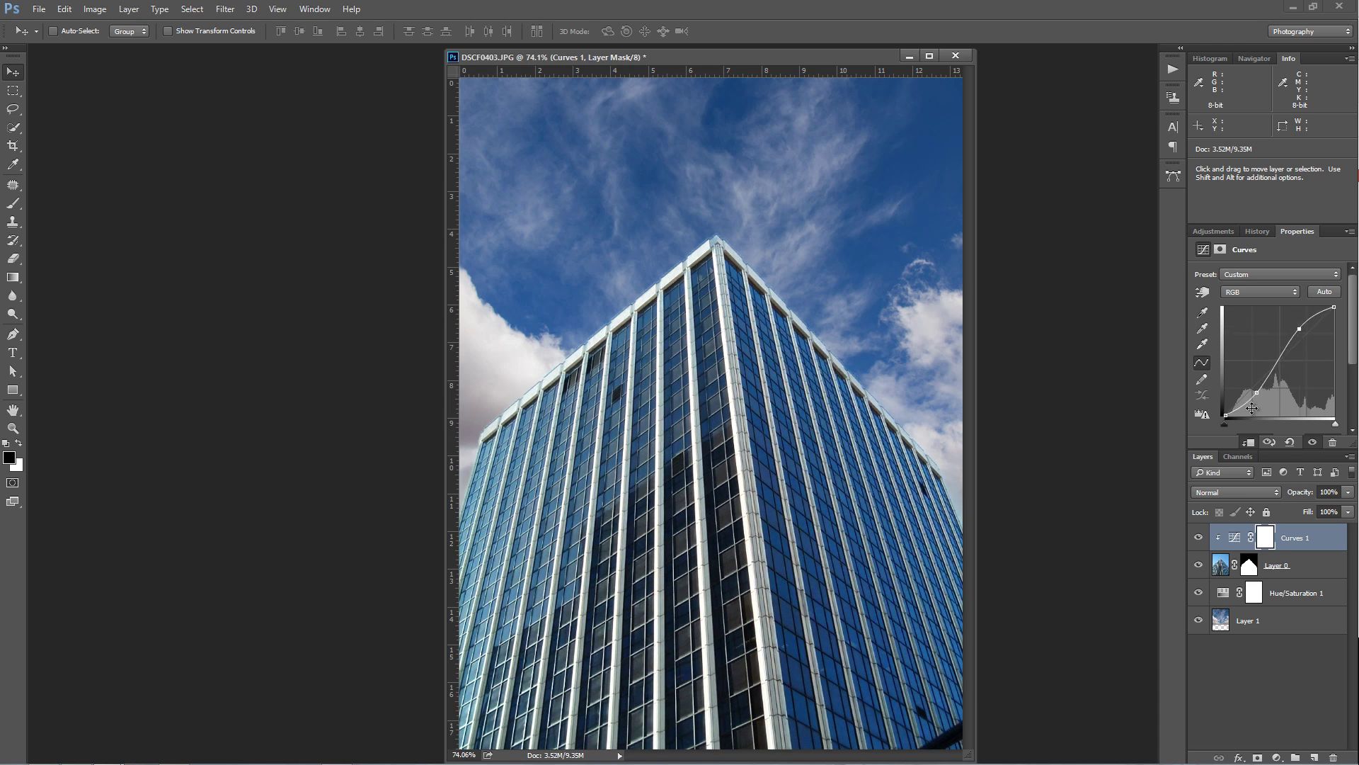
drag(1257, 392, 1253, 394)
click(1199, 539)
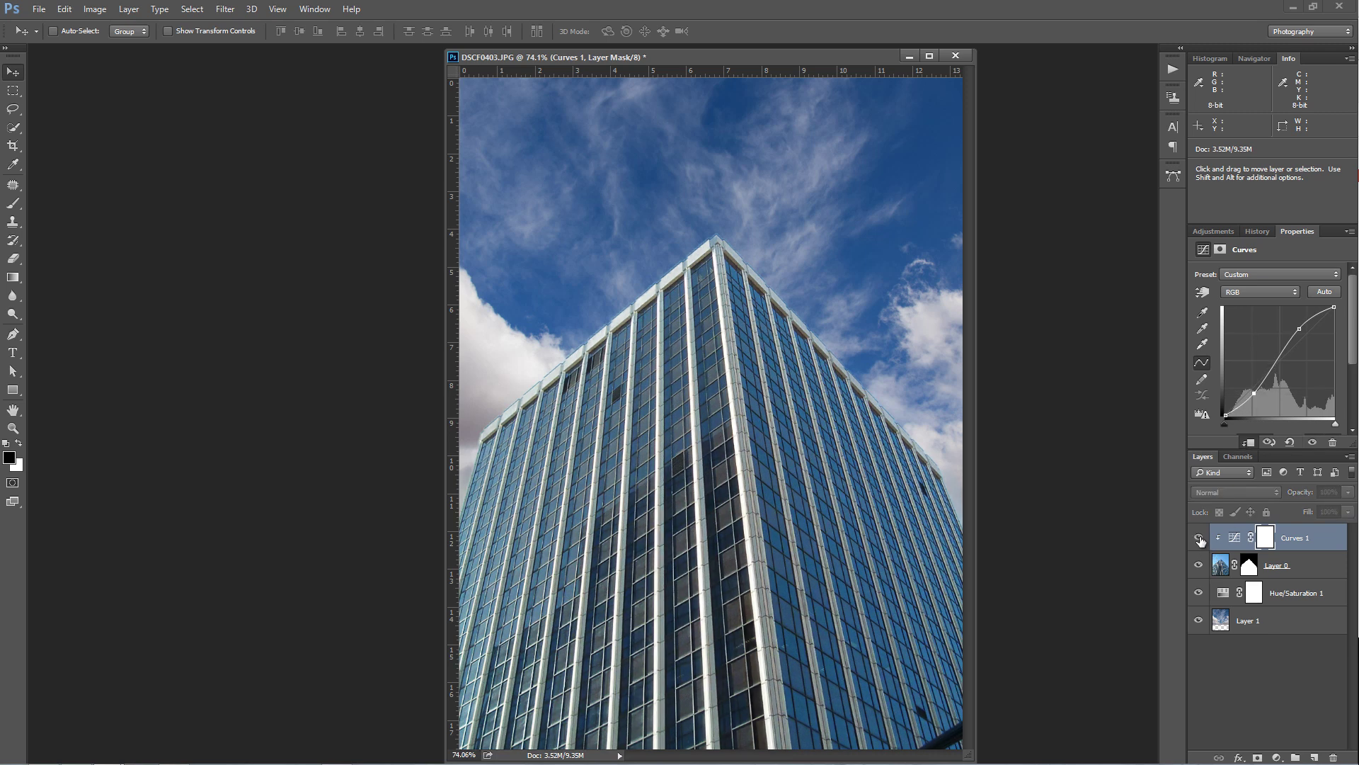
click(1199, 539)
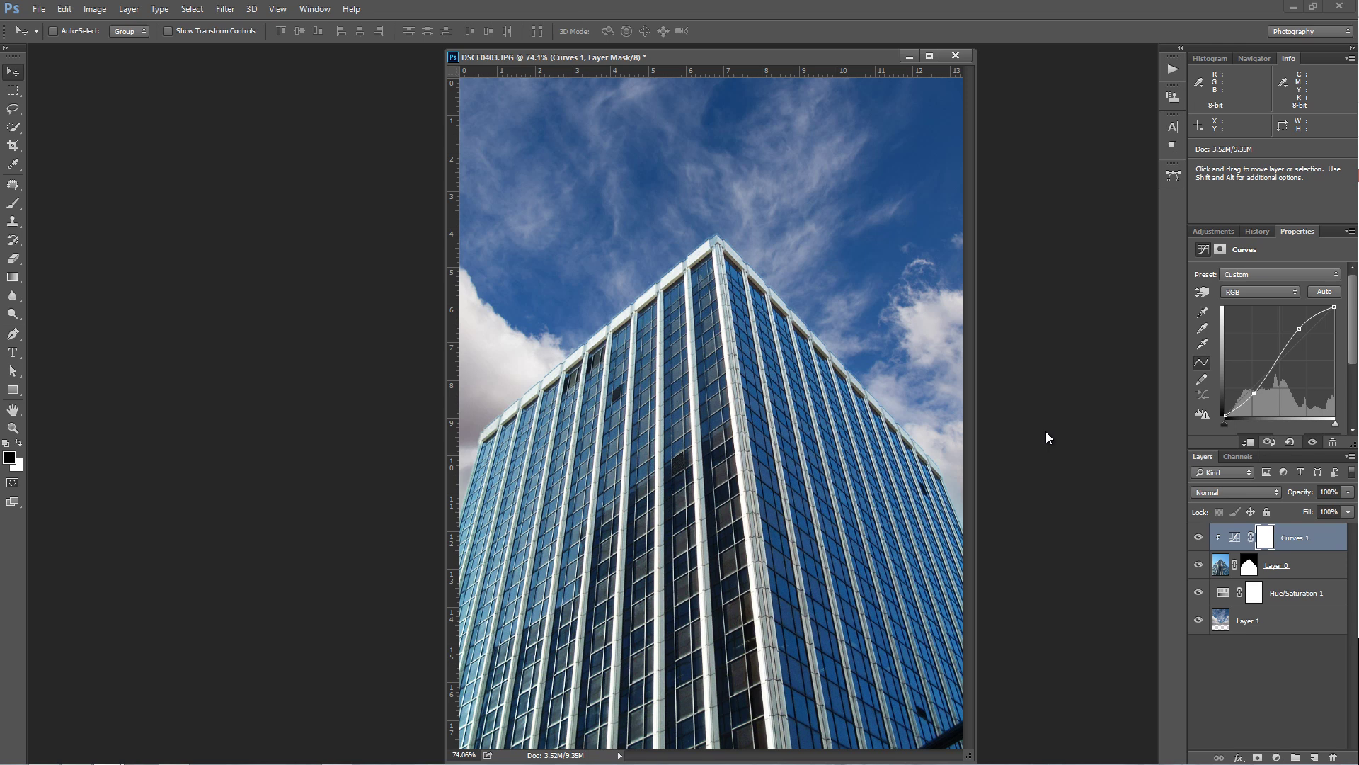
Step: Reposition the image window in the workspace and check the building with the Curves layer hidden and shown
click(65, 9)
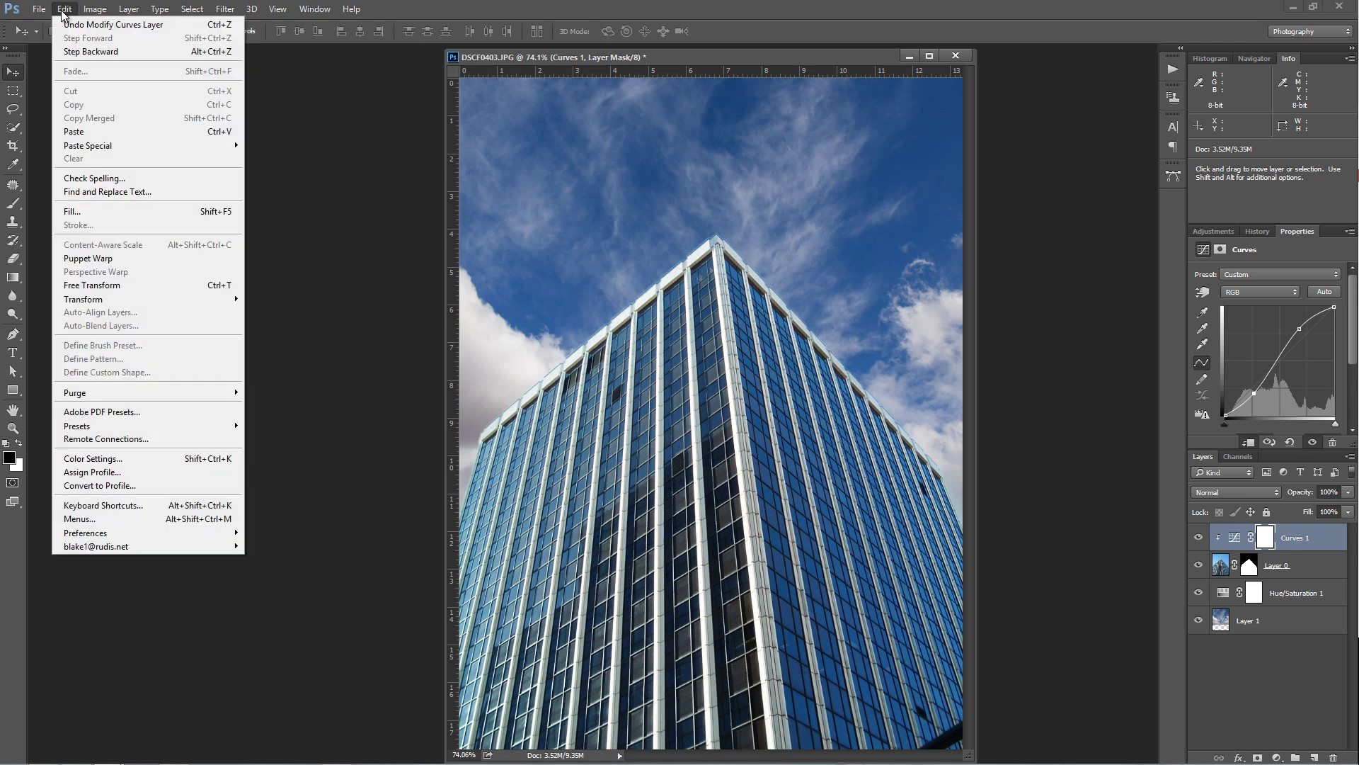
click(303, 418)
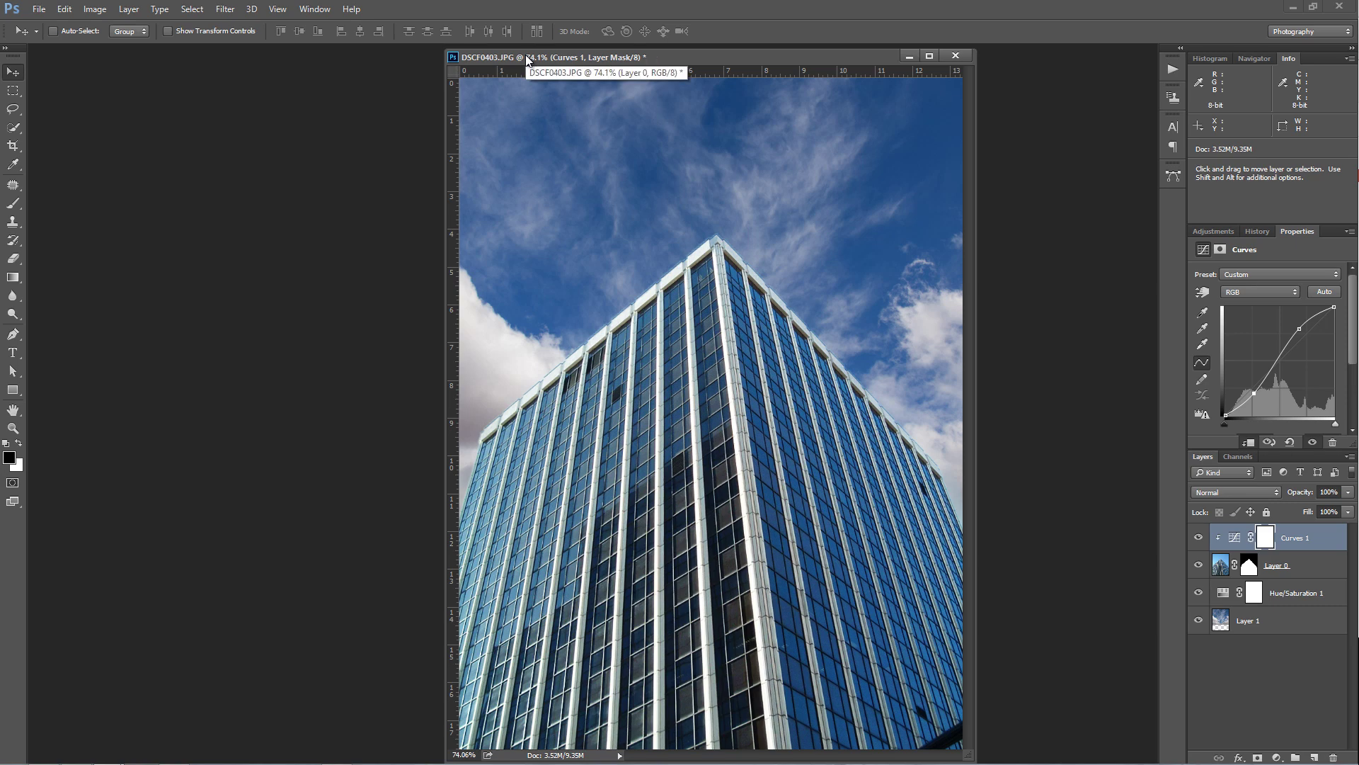
drag(526, 58, 499, 66)
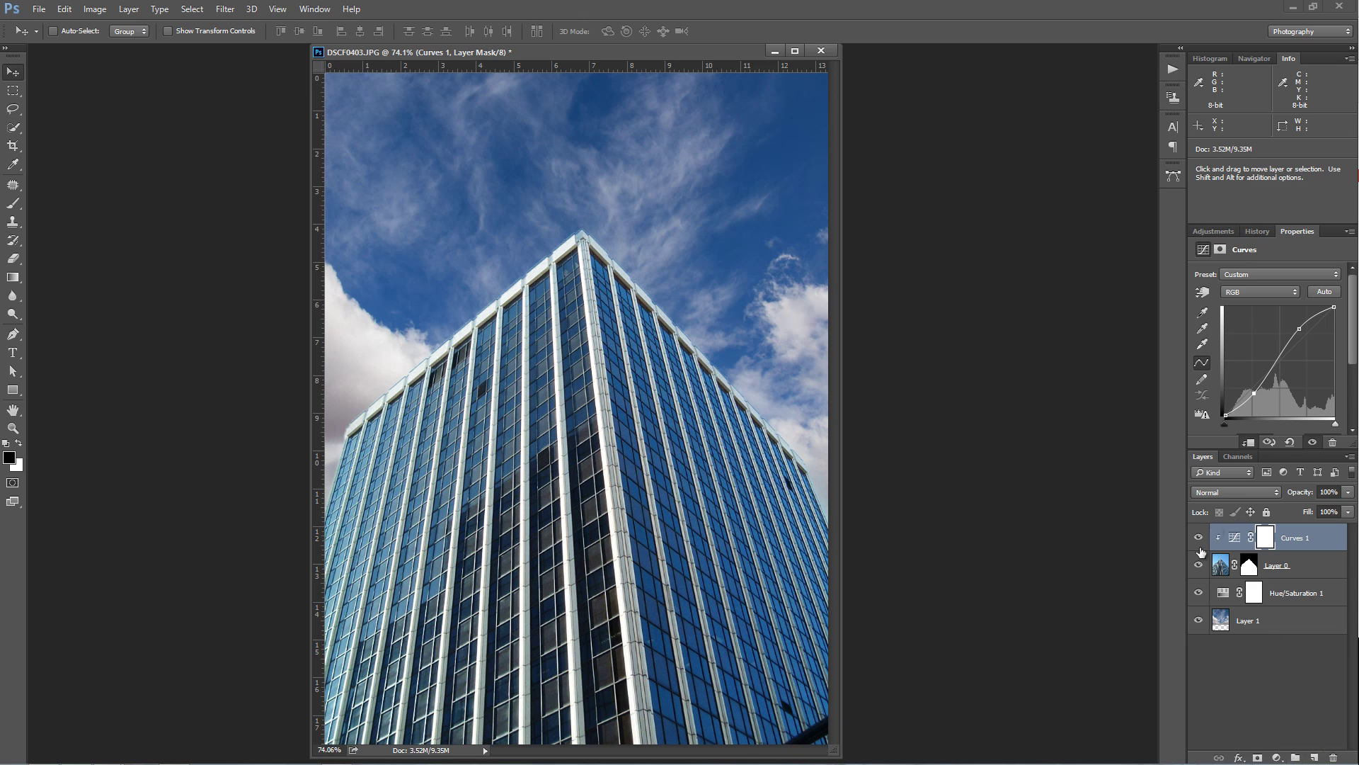
click(1199, 538)
click(1198, 538)
Step: Paint a diagonal black stroke across the building on the Curves layer mask with a 200-pixel brush
click(1261, 535)
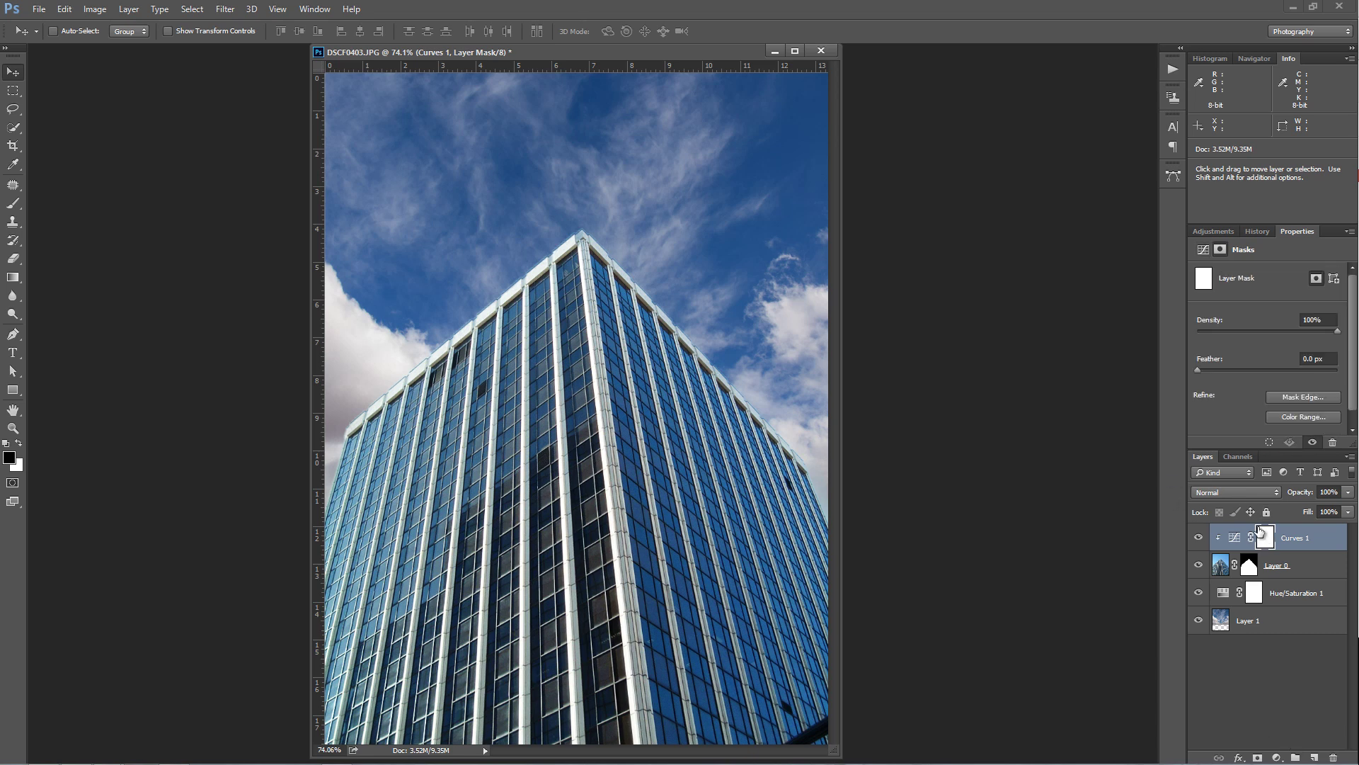
key(b)
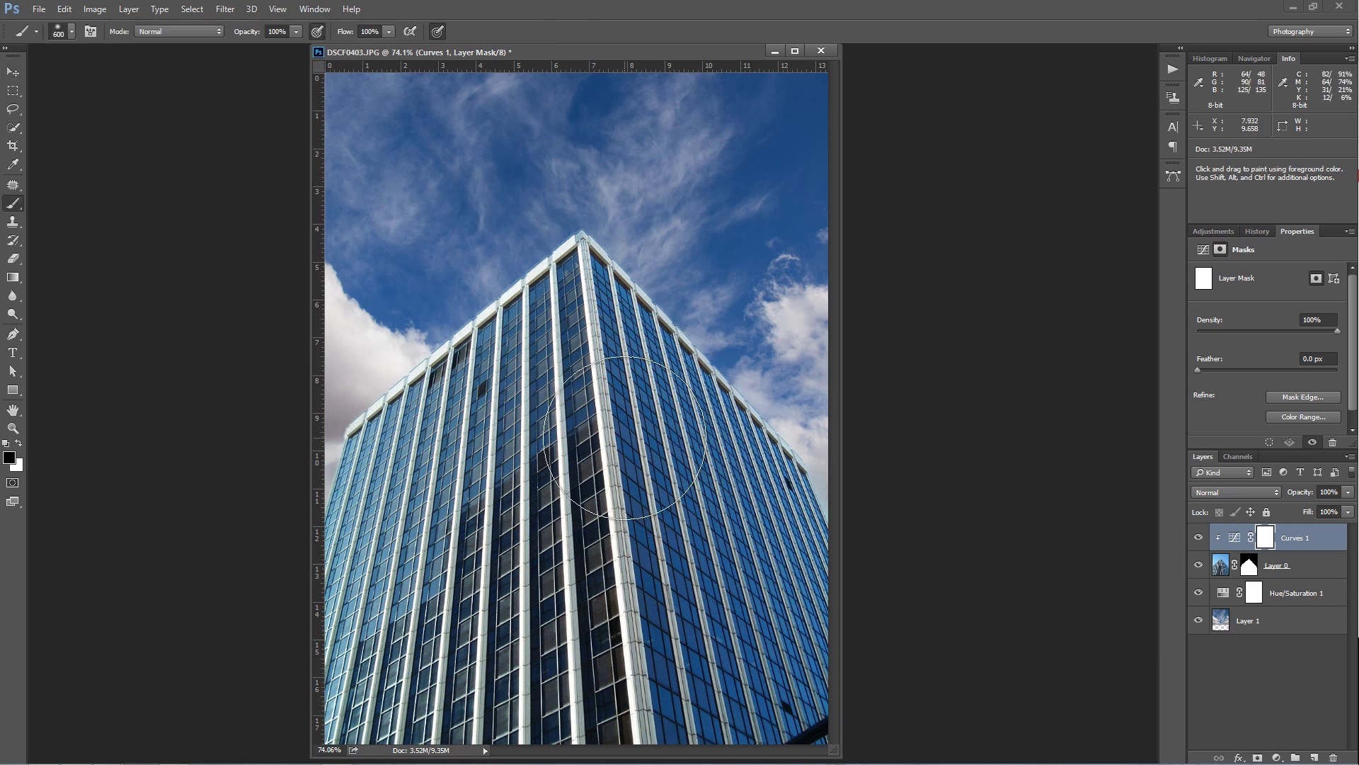
key(bracketleft)
key(bracketleft)
key(bracketleft)
key(bracketleft)
key(bracketleft)
key(bracketleft)
key(bracketleft)
key(bracketleft)
key(bracketleft)
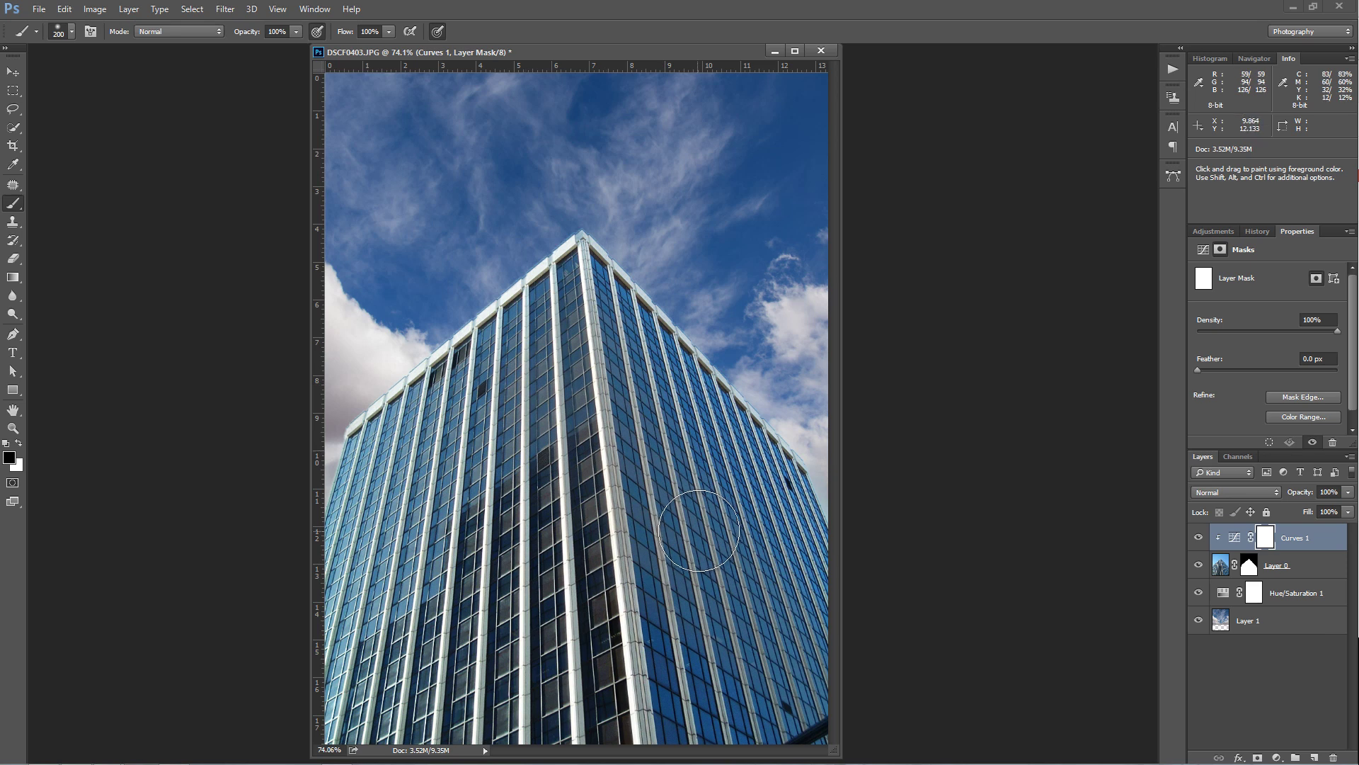
drag(691, 516, 590, 342)
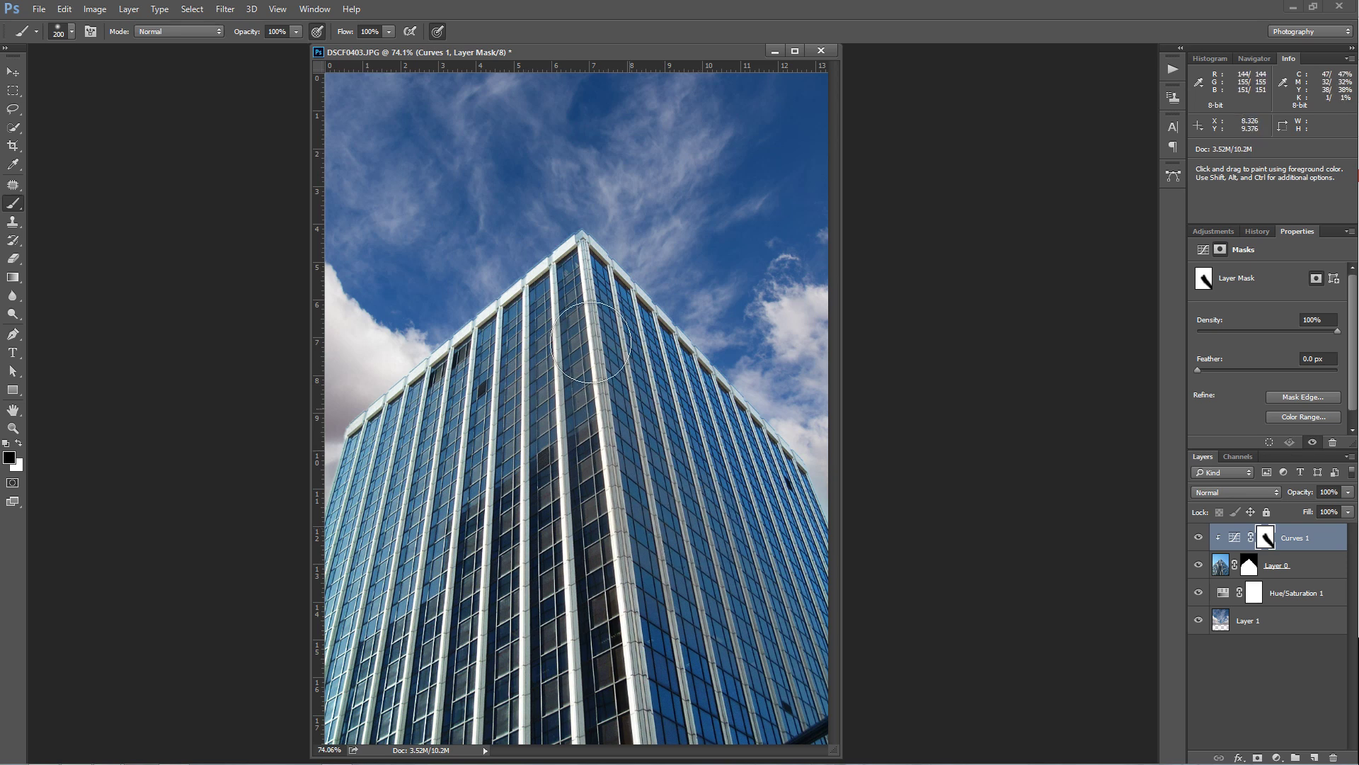
Step: Return the painted area of the Curves layer mask to white and delete the mask from the layer
key(x)
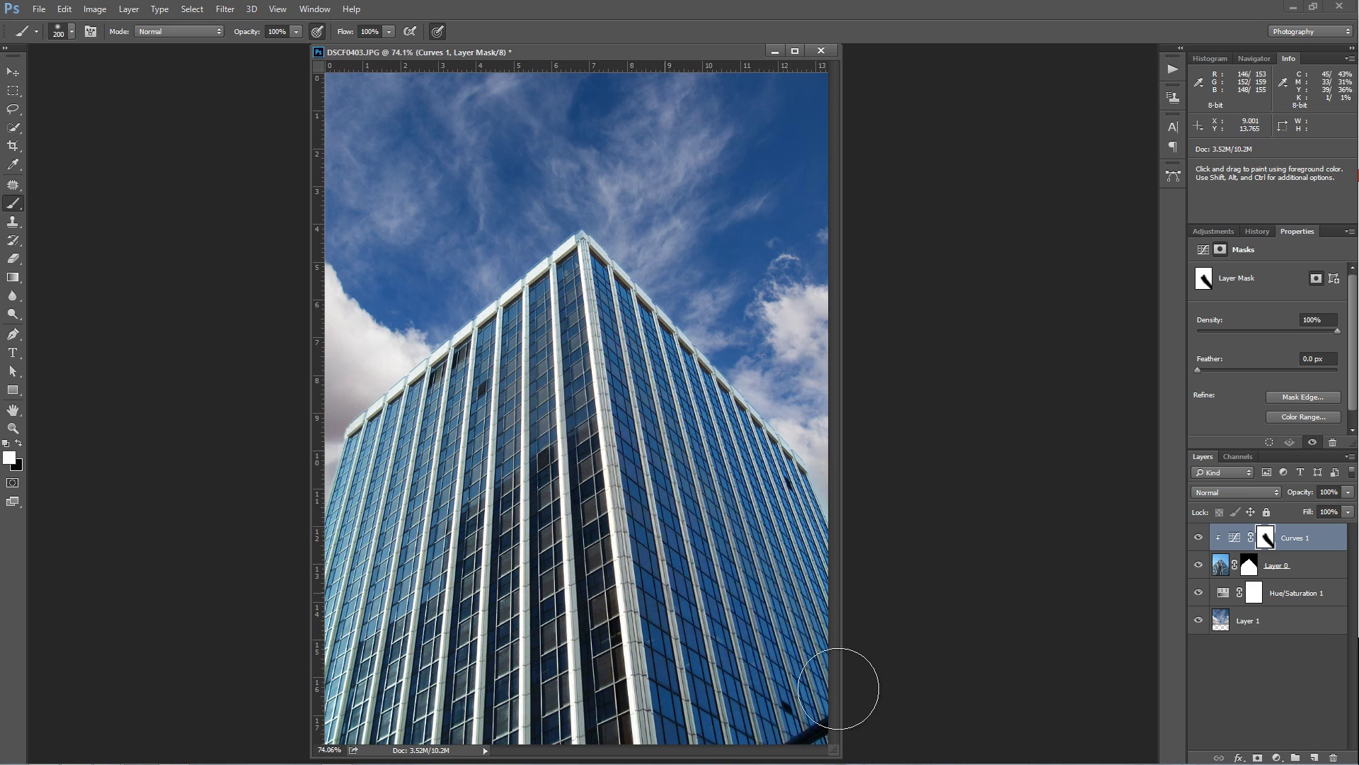
key(ctrl+z)
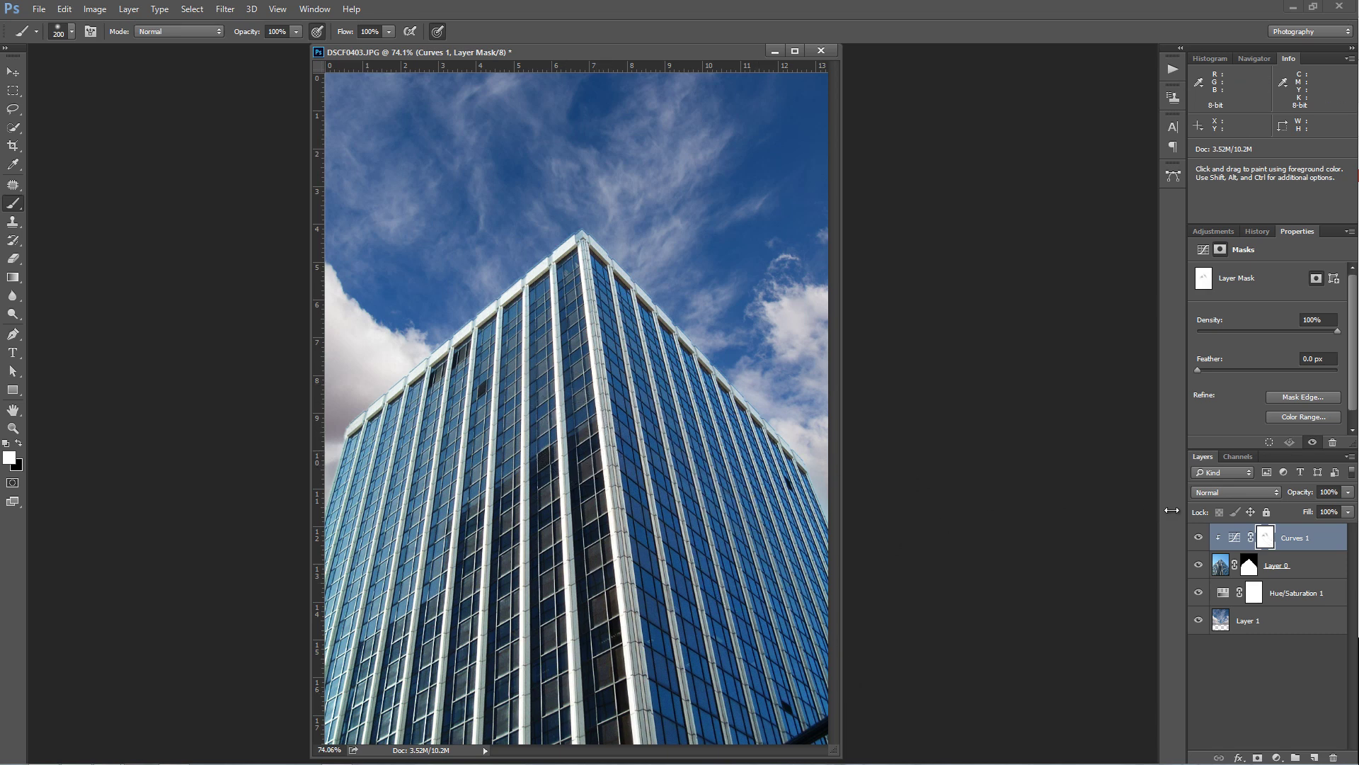
drag(1267, 540, 1332, 756)
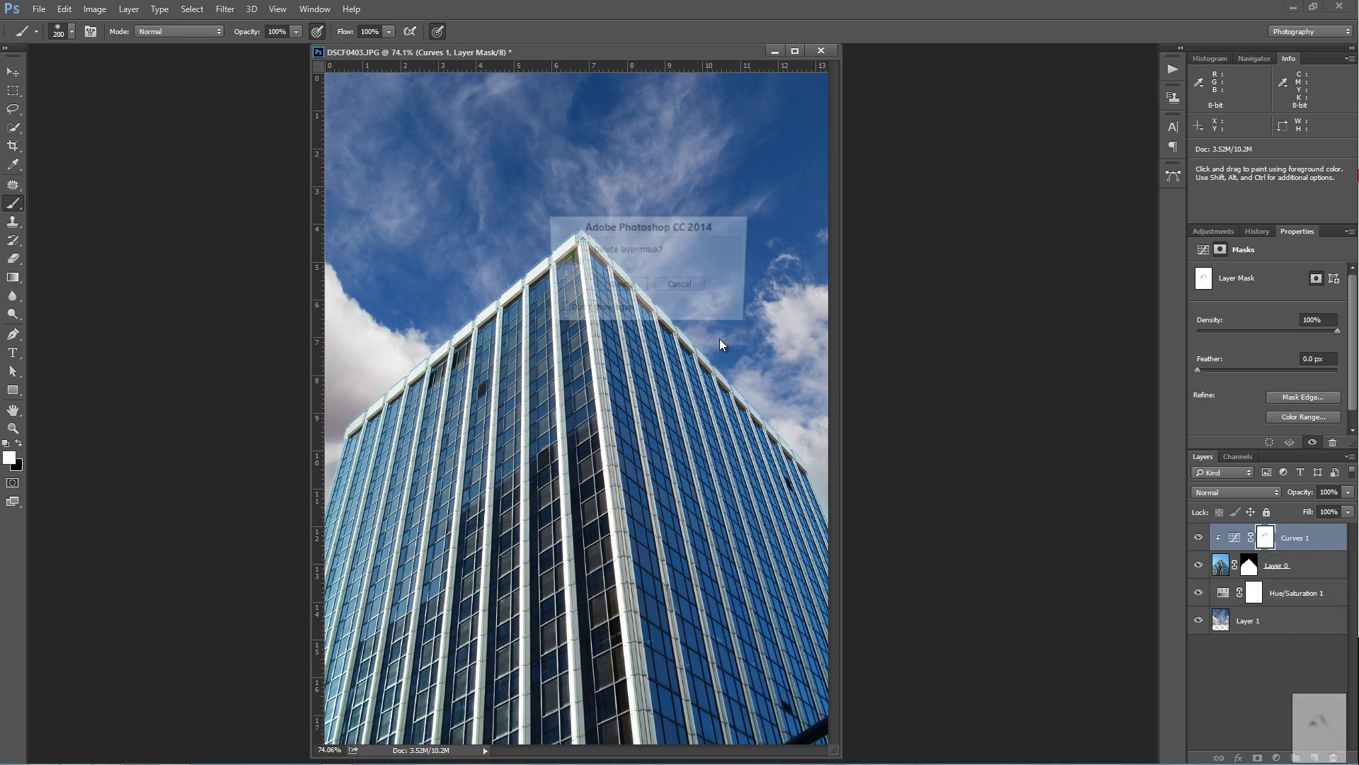
click(622, 284)
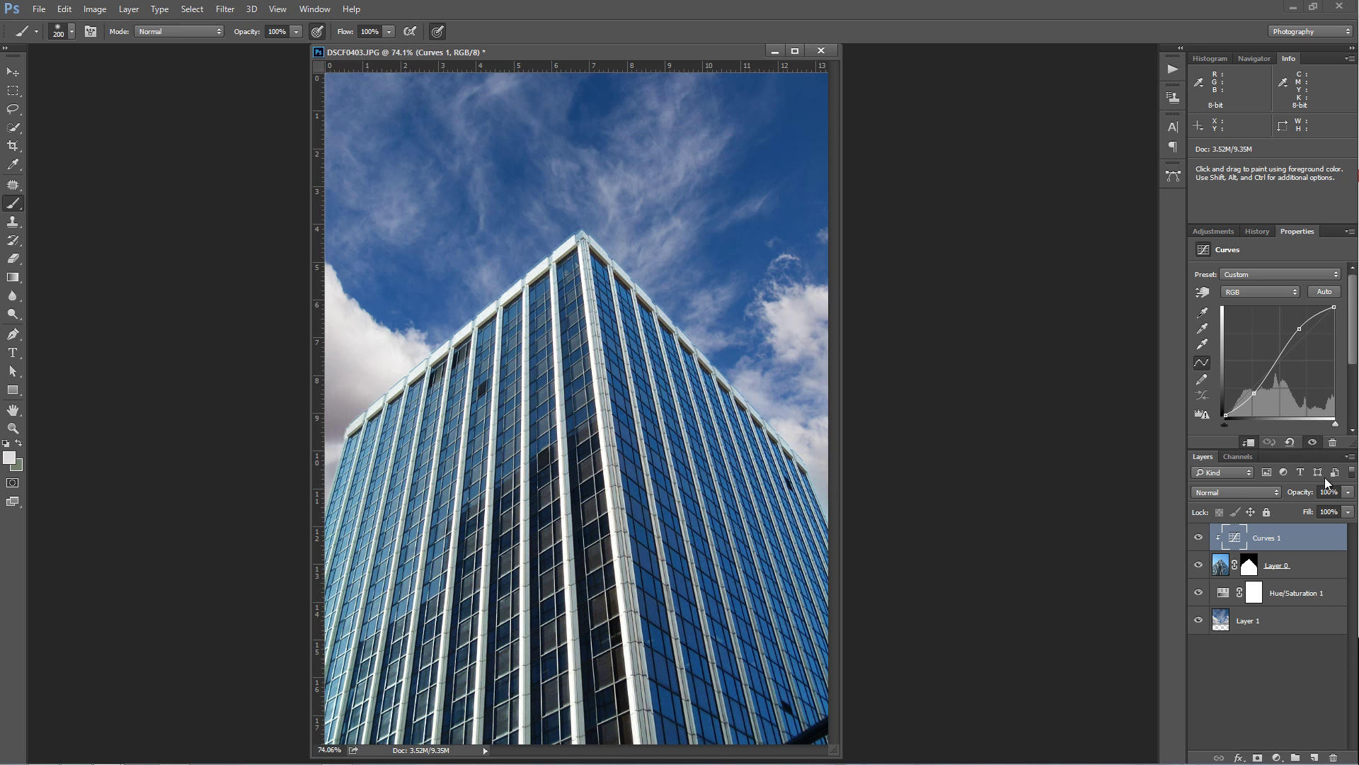
Step: Toggle the visibility of the cloud layer and the Curves layer to review their effect on the image
click(1199, 620)
click(1198, 621)
click(1196, 539)
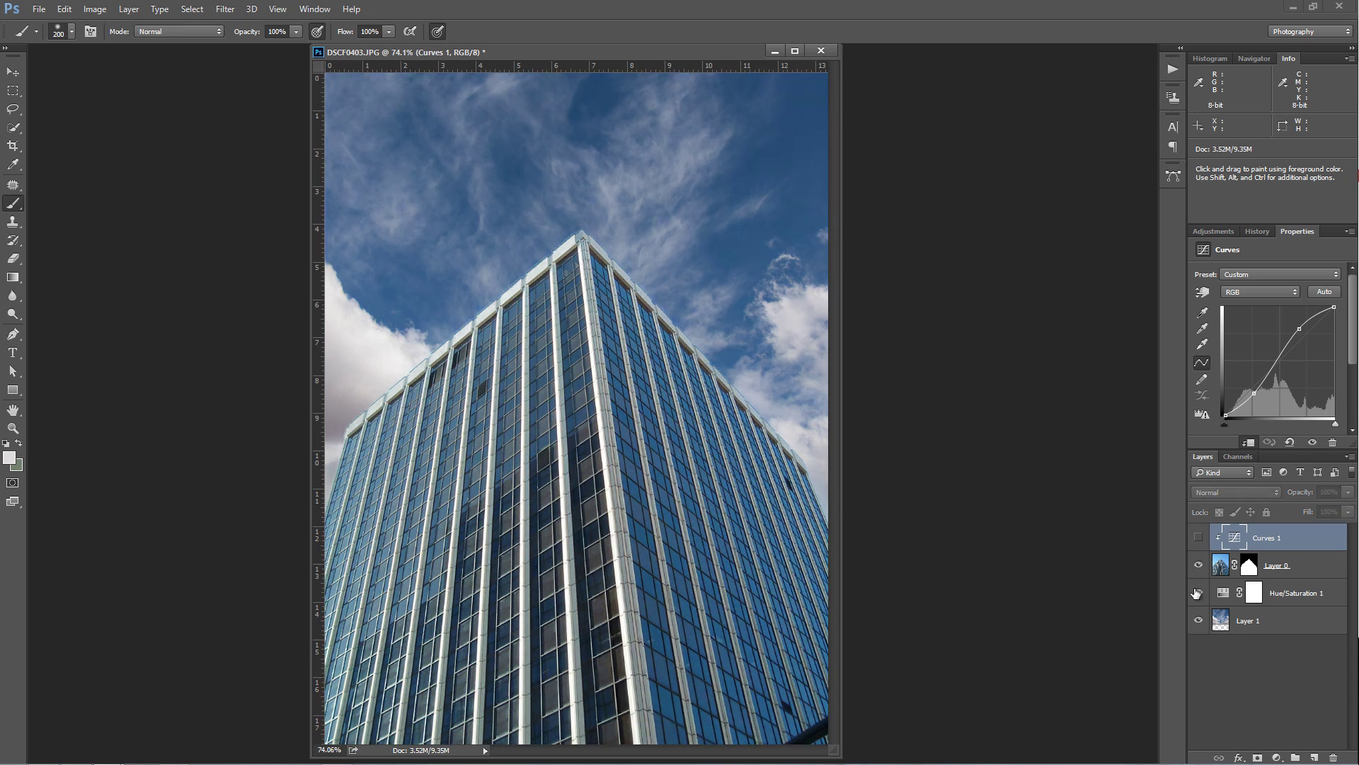
click(1198, 538)
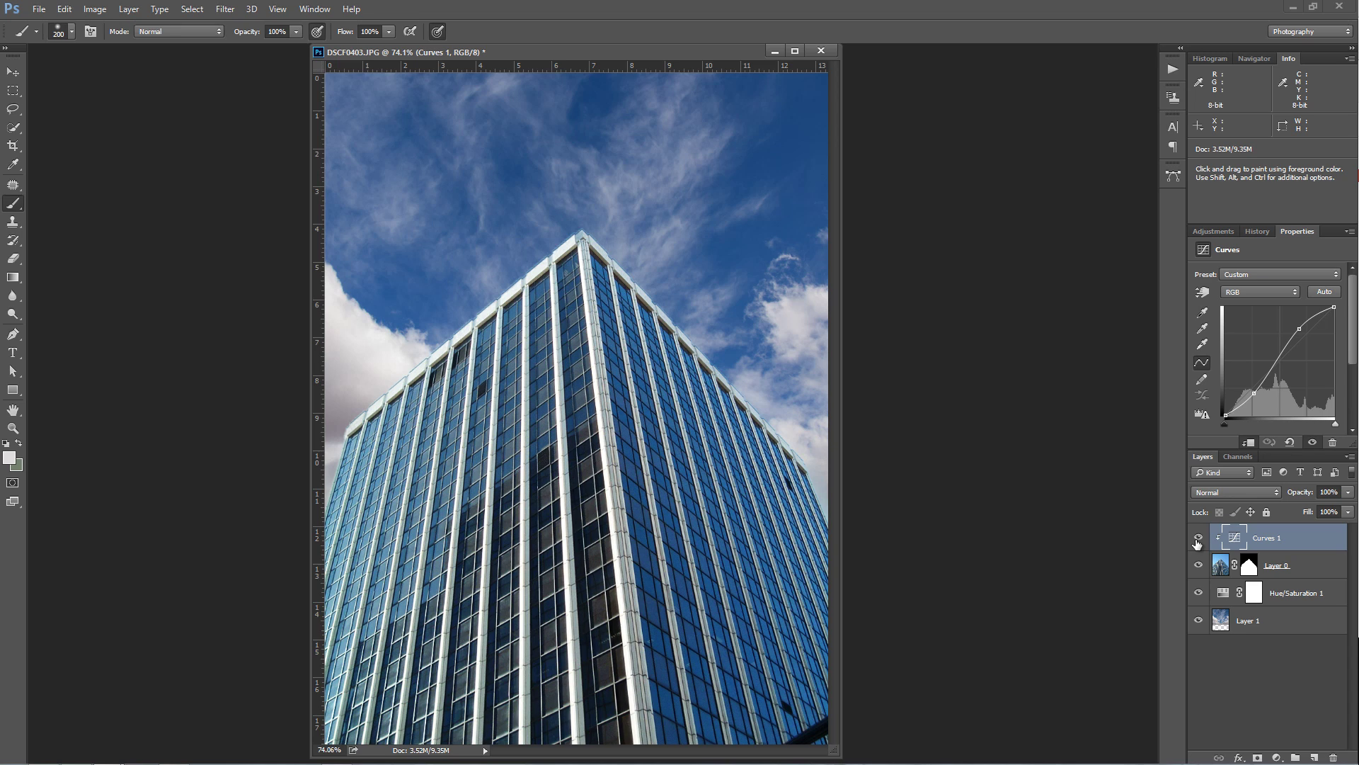